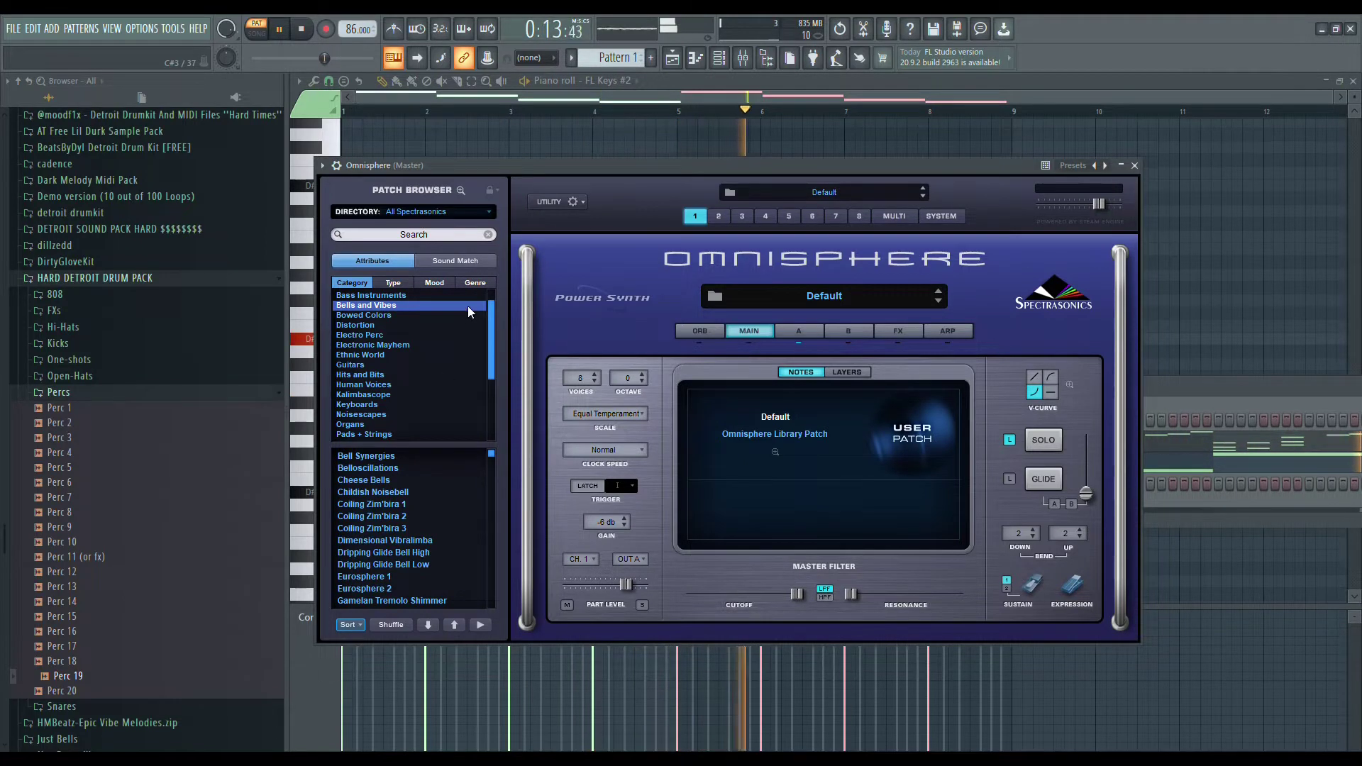
Load the Dimensional Vibralimba patch from the Bells and Vibes category, and close the Omnisphere plugin window
left_click(409, 467)
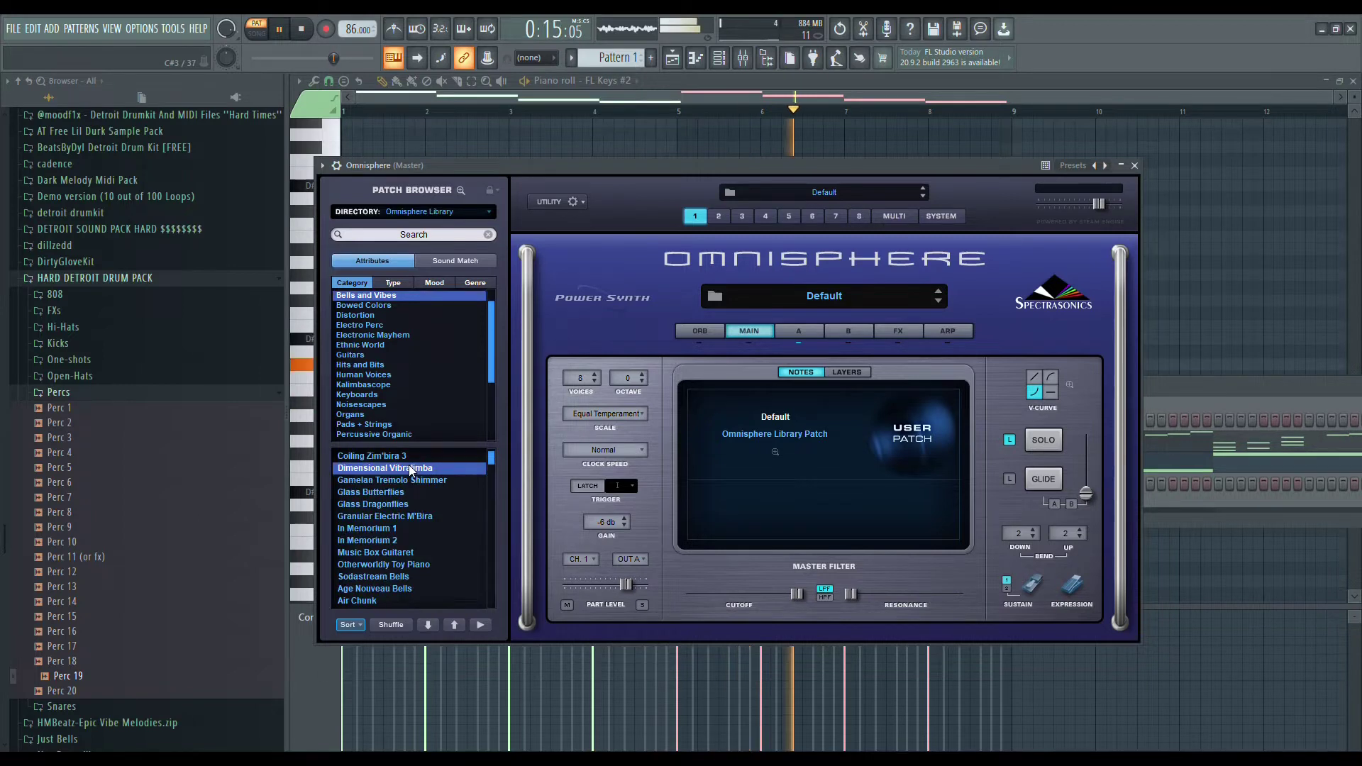
left_click(1135, 166)
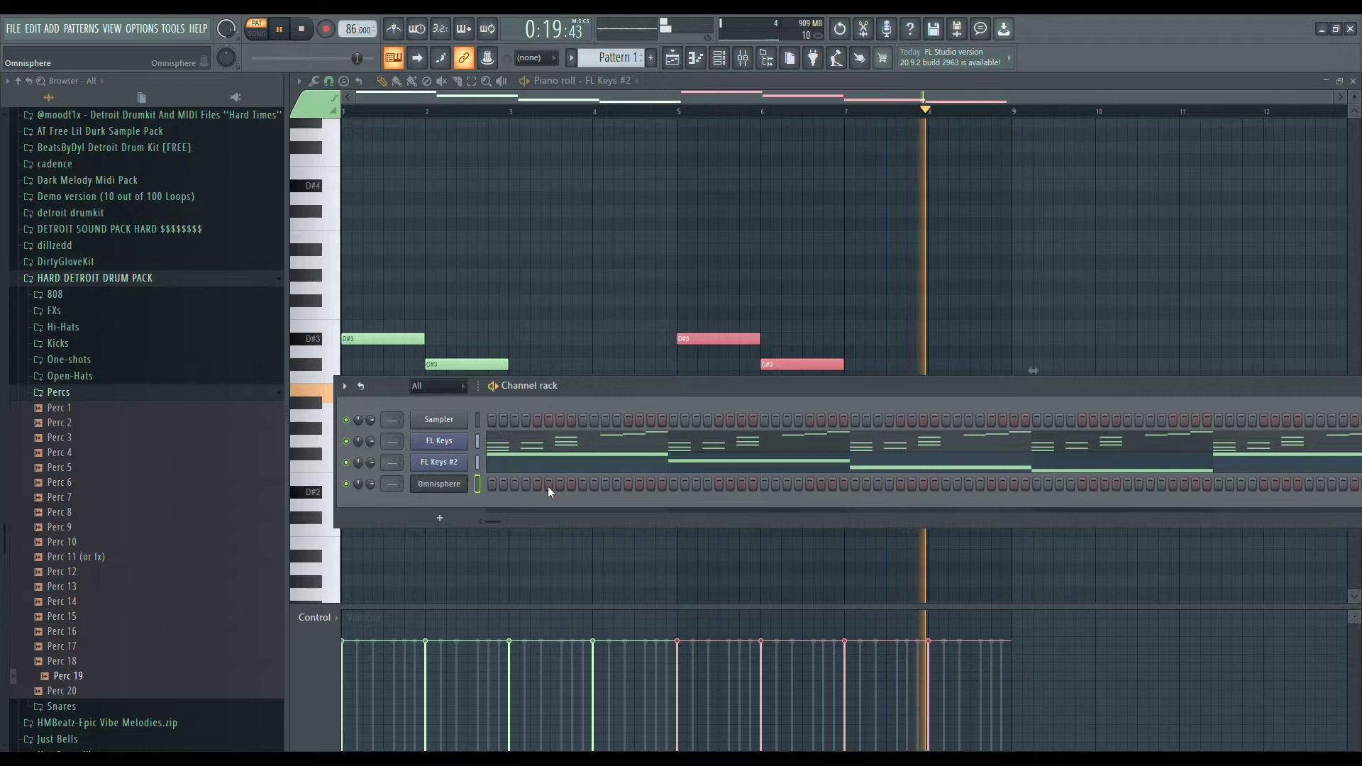
Open the Omnisphere channel's piano roll and place a one-bar D#5 note in bar 1
key("F7")
key("space")
scroll(483, 454, "up", 3)
left_click_drag(369, 340, 278, 385)
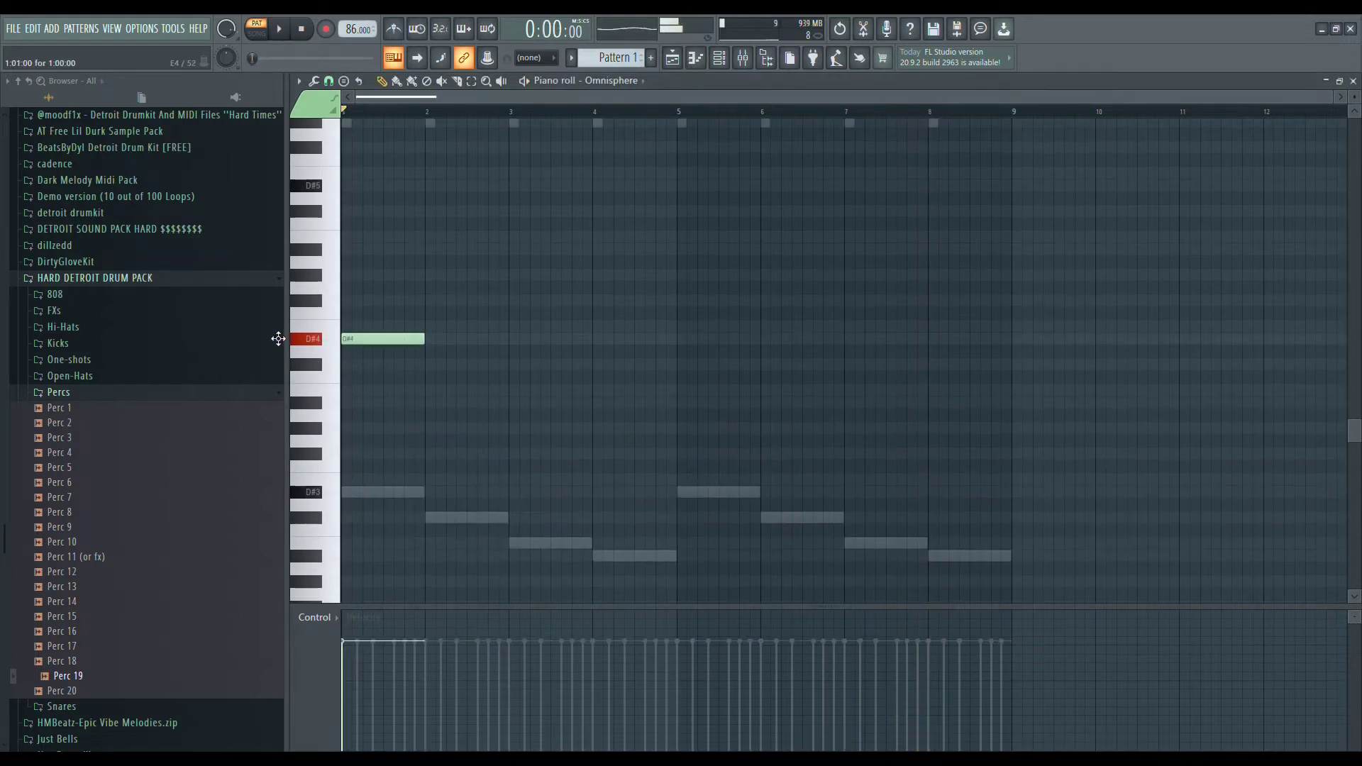
left_click_drag(276, 509, 233, 218)
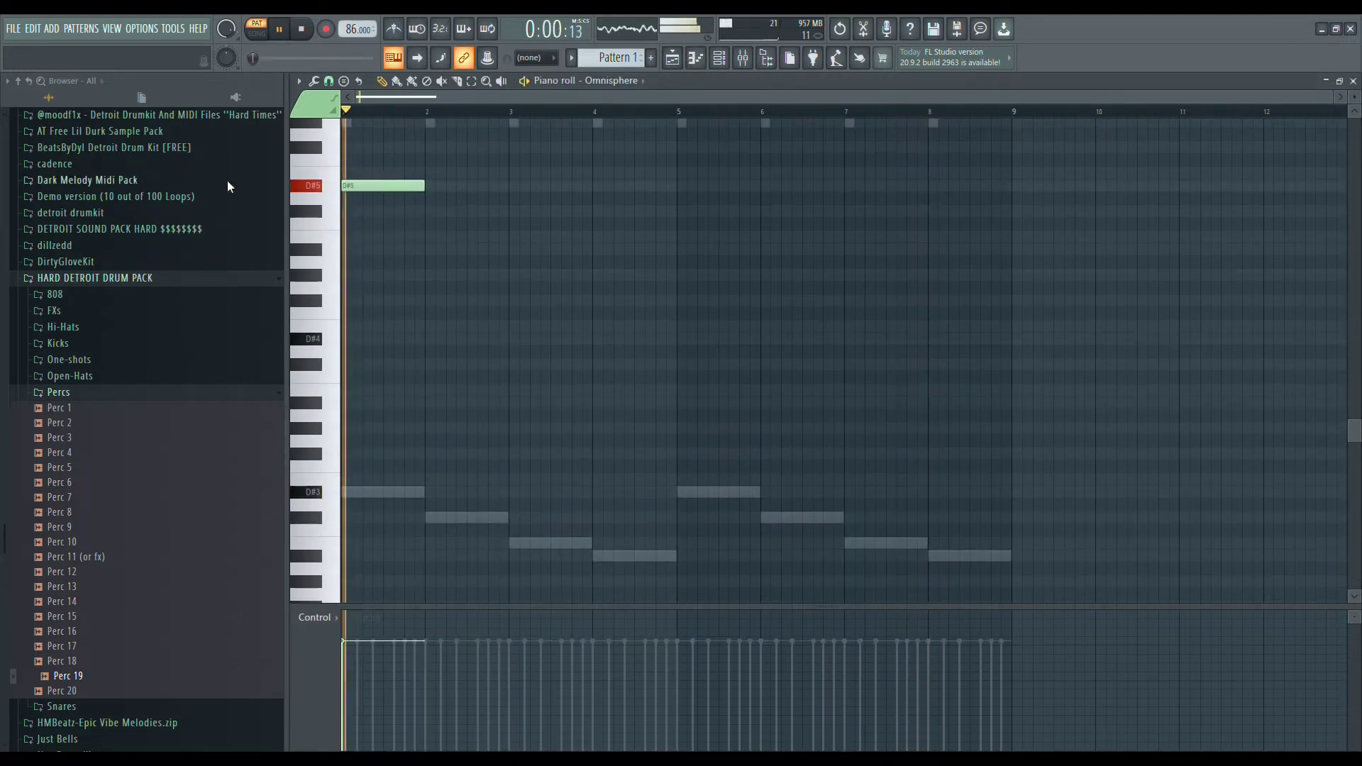
Add one-bar notes A#5, B5 and C#6 in bars 2 to 4, and duplicate the four-note melody into bars 5 to 8
scroll(617, 253, "up", 3)
left_click(429, 210)
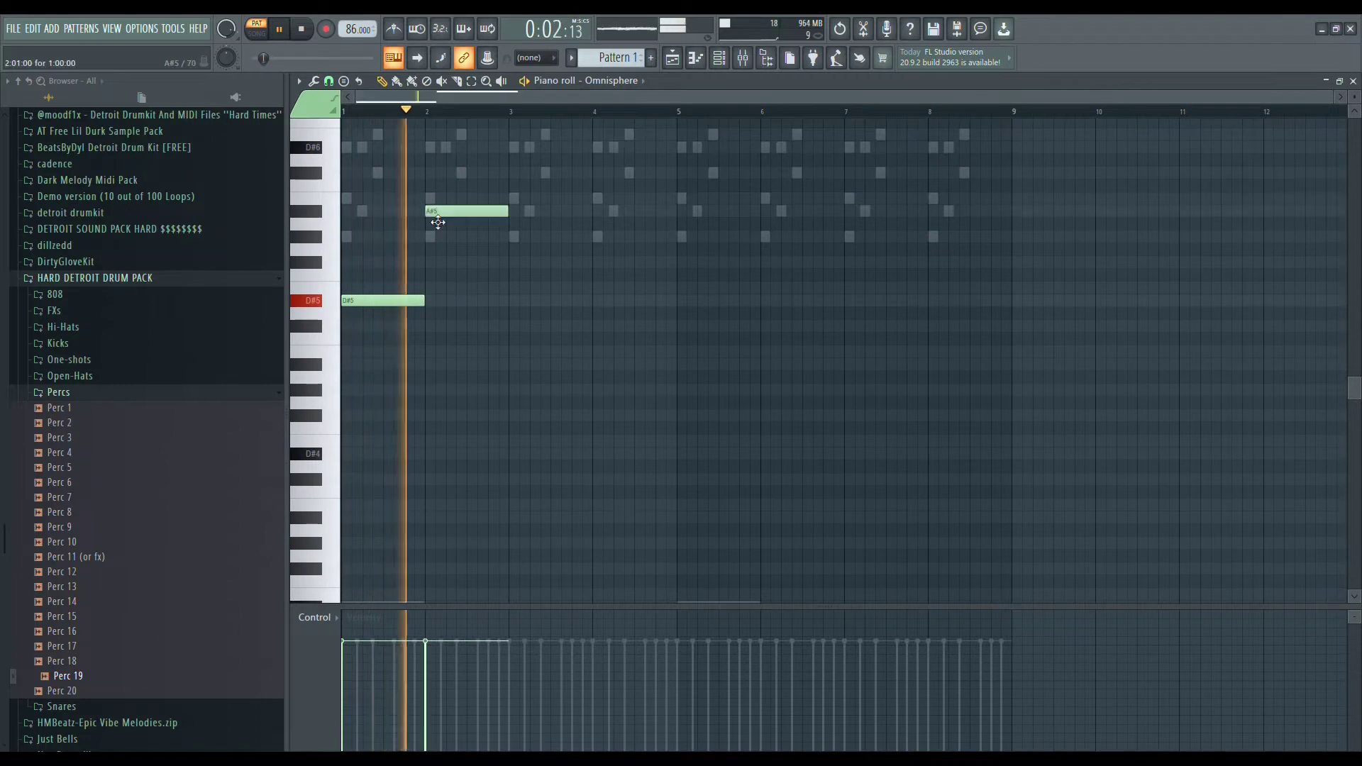
left_click(516, 199)
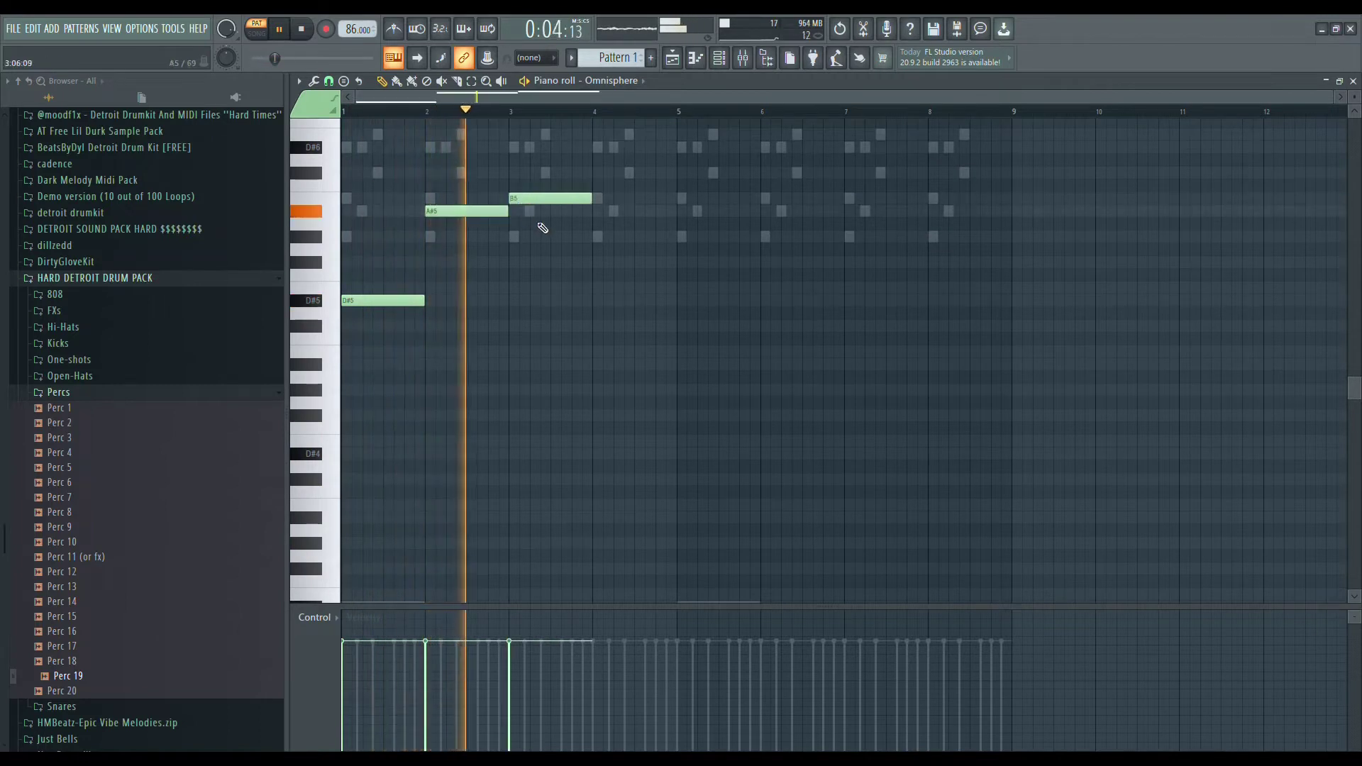
scroll(567, 248, "up", 3)
left_click(599, 287)
left_click_drag(674, 433, 341, 283)
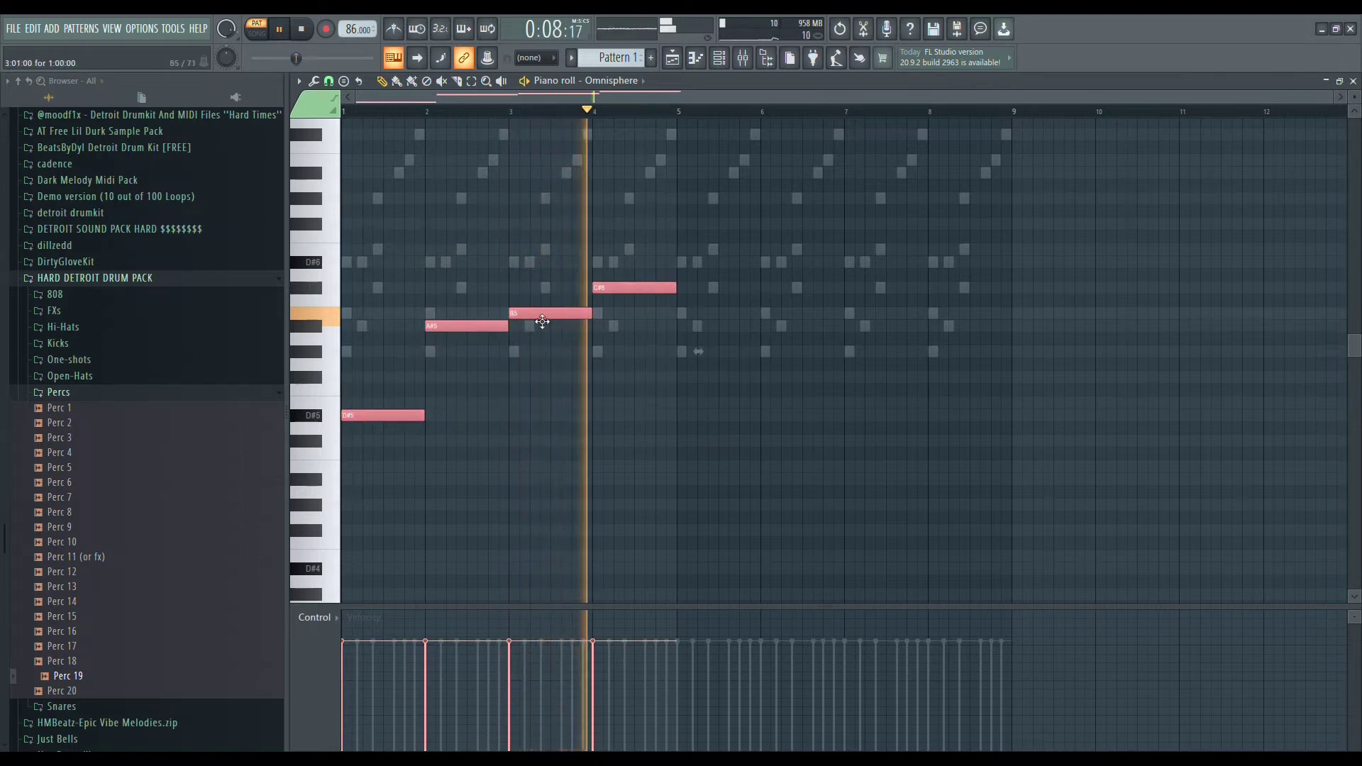
key("ctrl+b")
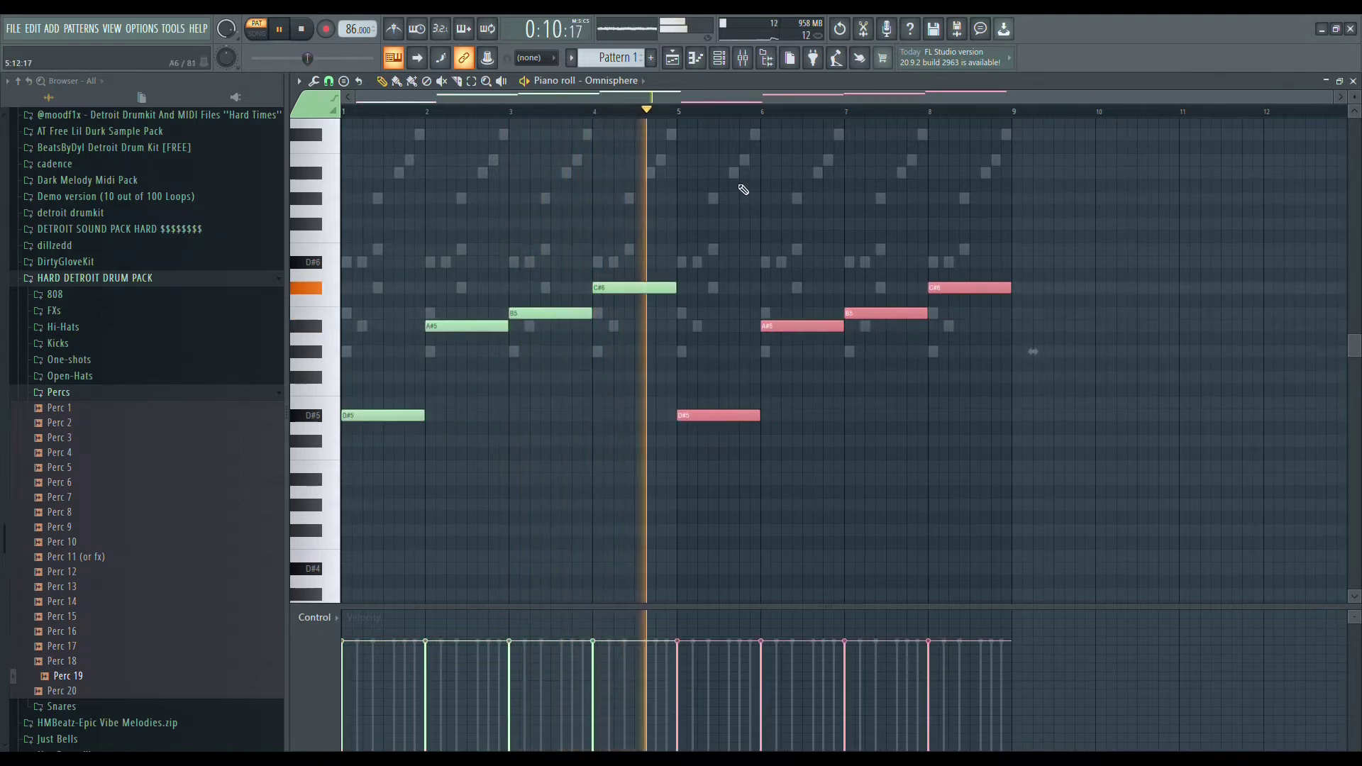
Add the 808 9 sample from HARD DETROIT DRUM PACK's 808 folder to the channel rack as a new channel below Omnisphere
key("F6")
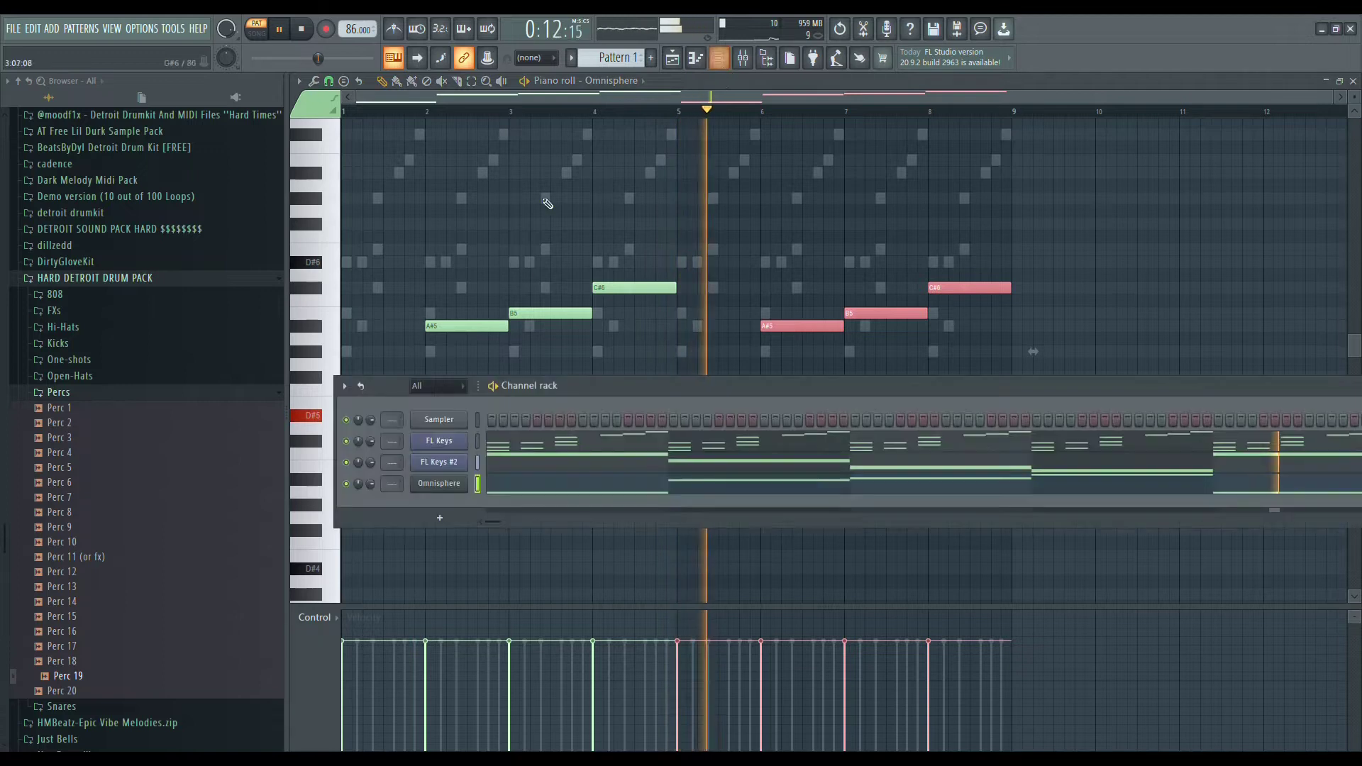
left_click(259, 392)
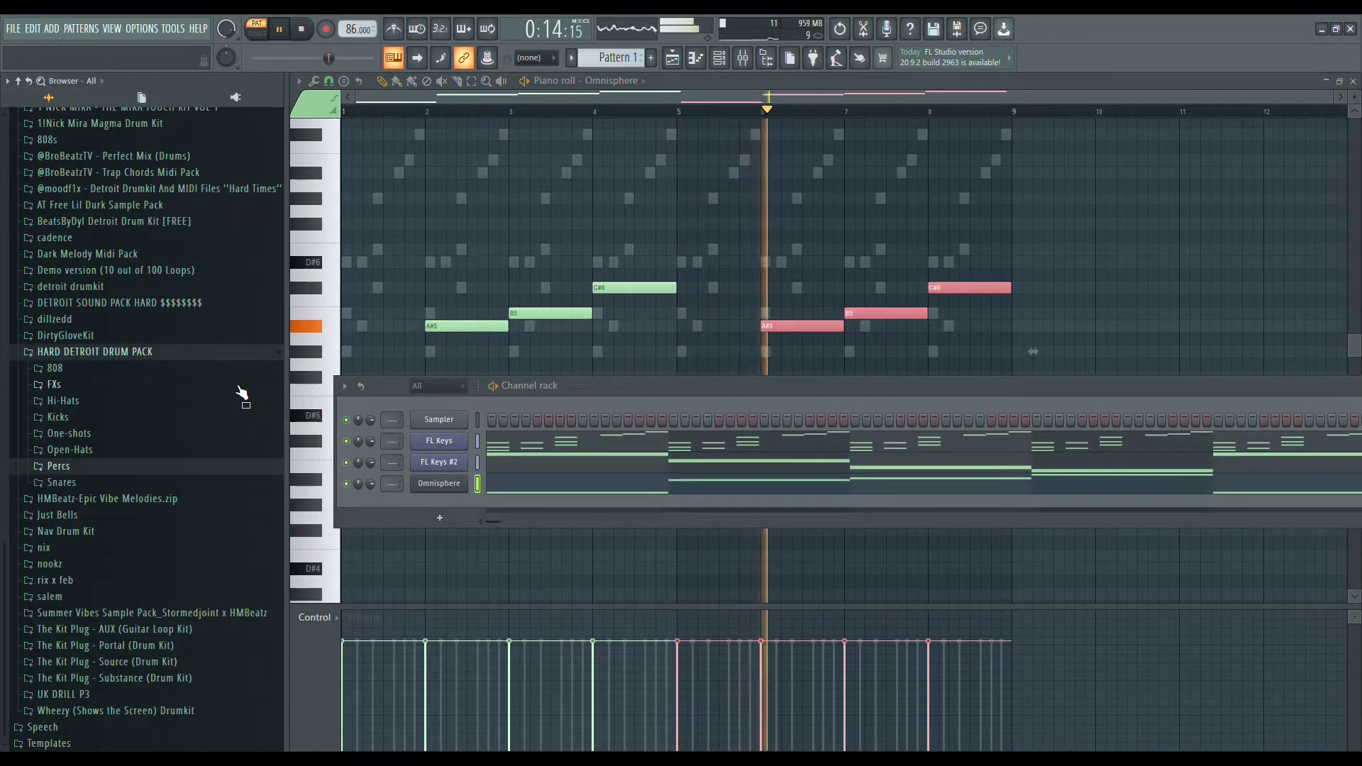
left_click(129, 371)
left_click(120, 499)
left_click(124, 504)
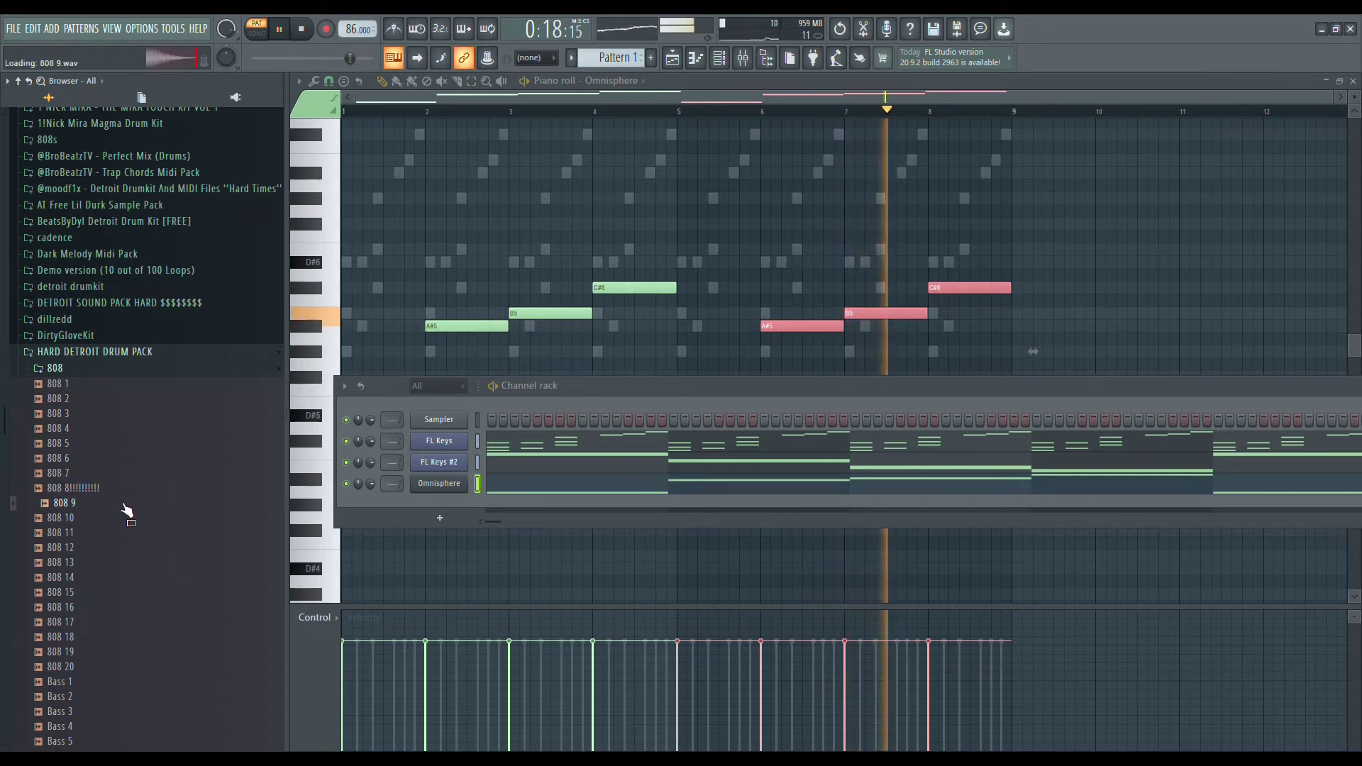
left_click_drag(115, 508, 437, 504)
Boost the 808 9 sample's gain to 11% and enable its volume envelope
left_click(439, 504)
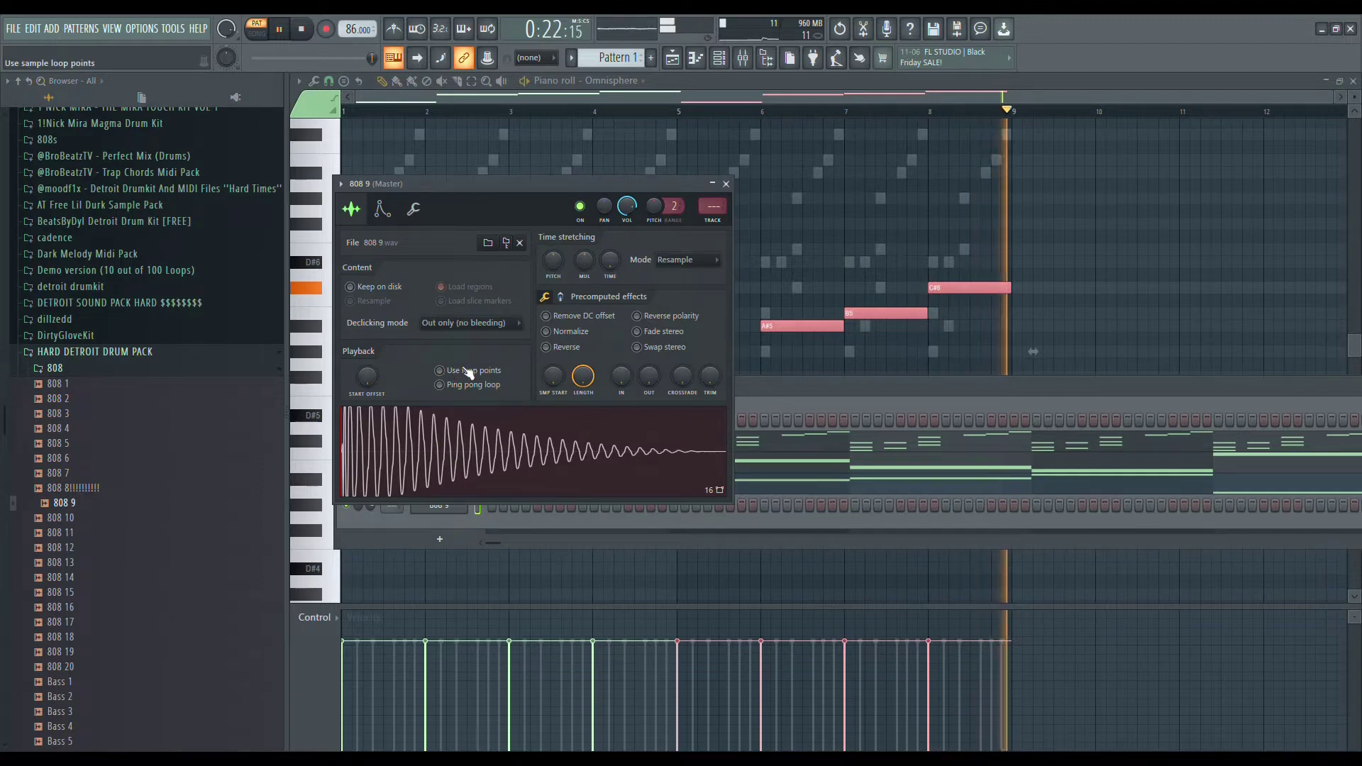
left_click(559, 298)
left_click_drag(553, 320, 553, 314)
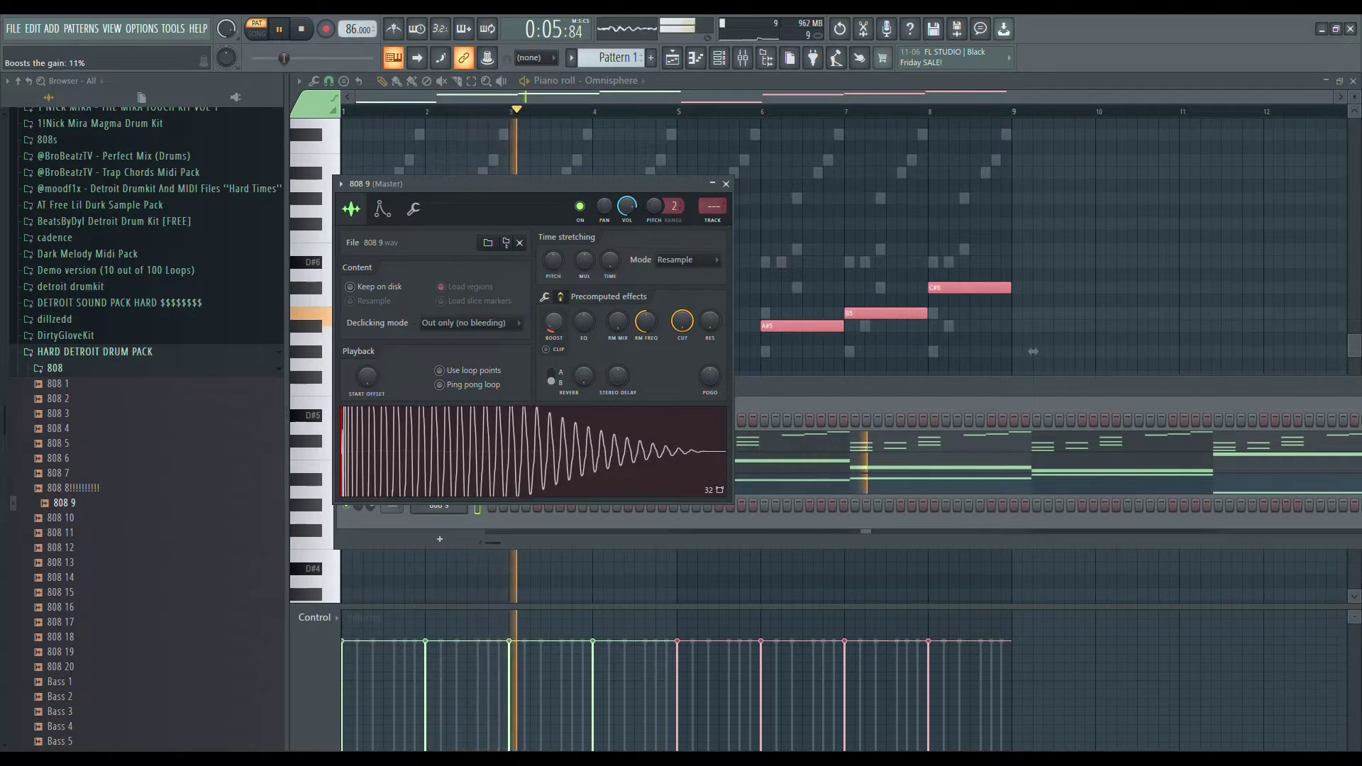
left_click(383, 209)
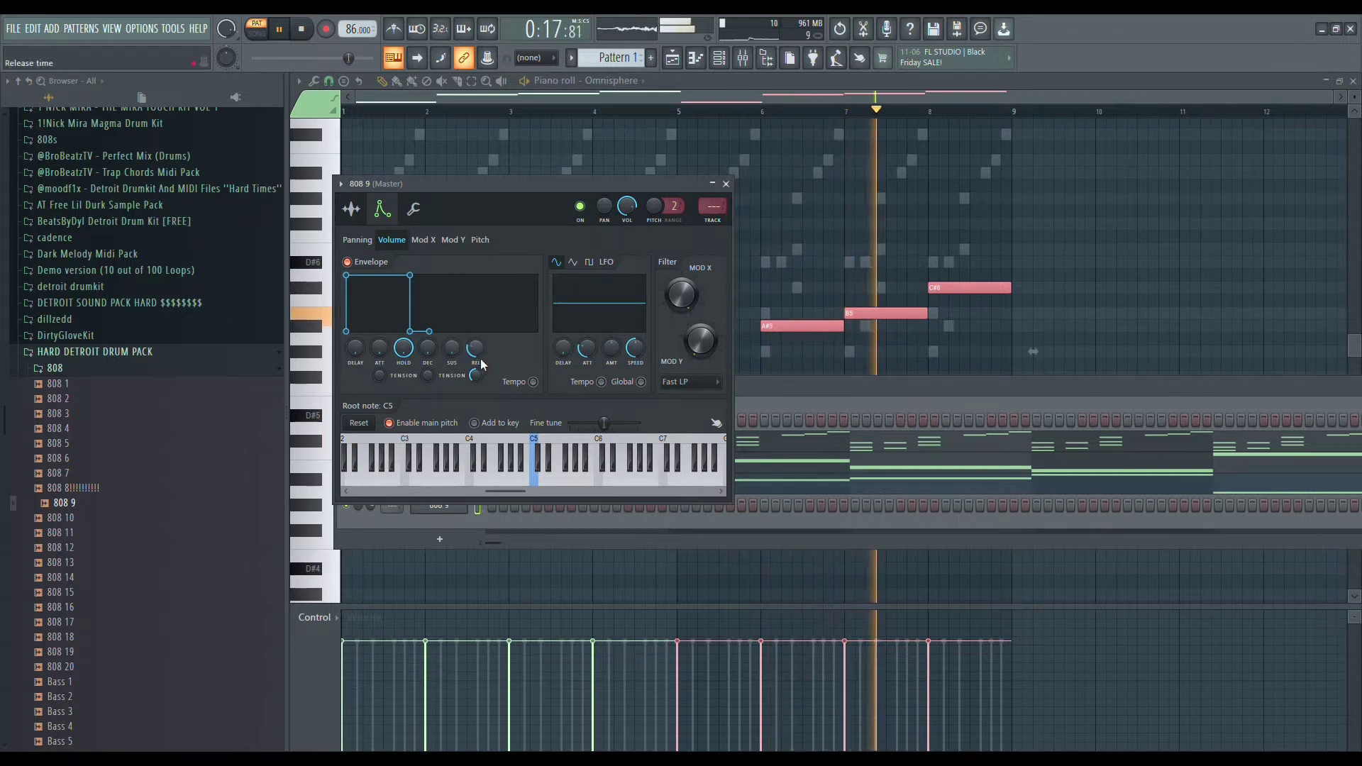
left_click(726, 184)
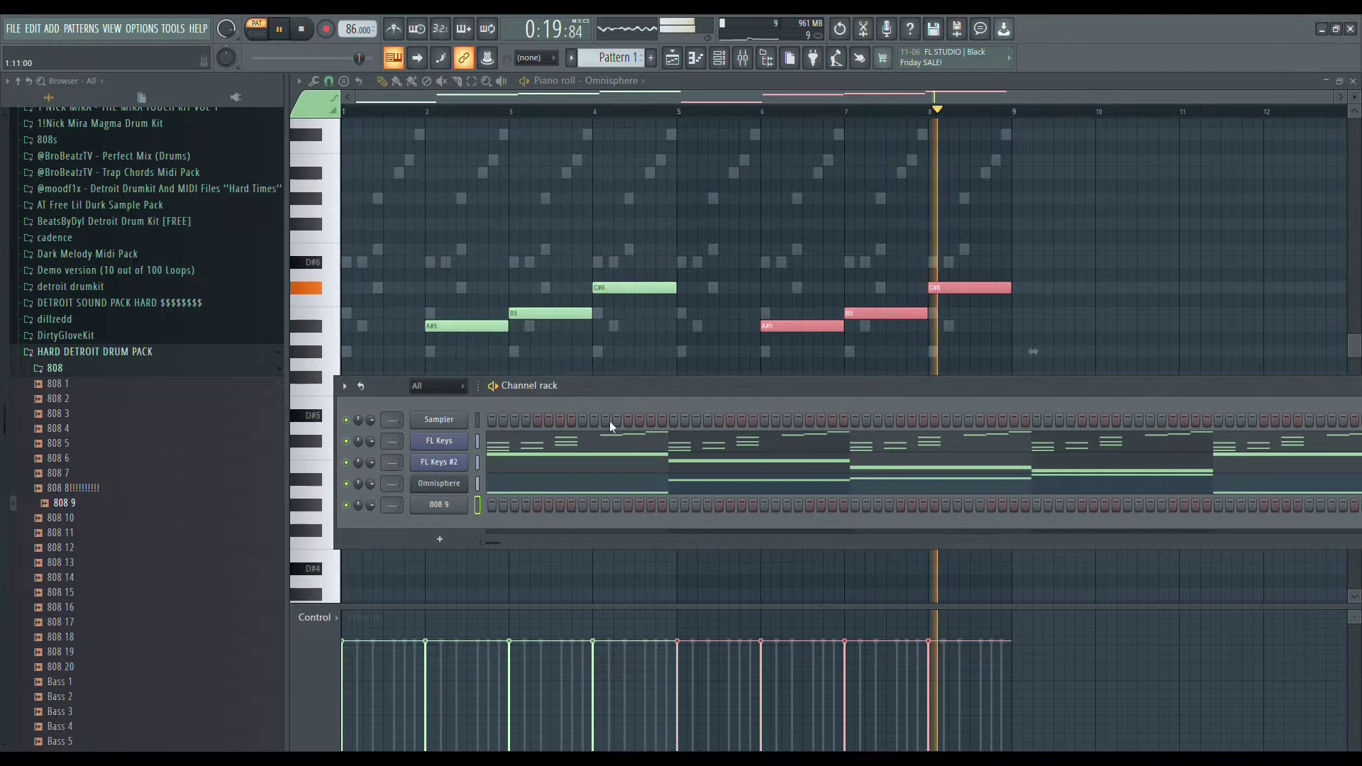
Open the 808 9 channel's piano roll and place three two-step D#5 notes in bar 1, spaced three steps apart
right_click(459, 503)
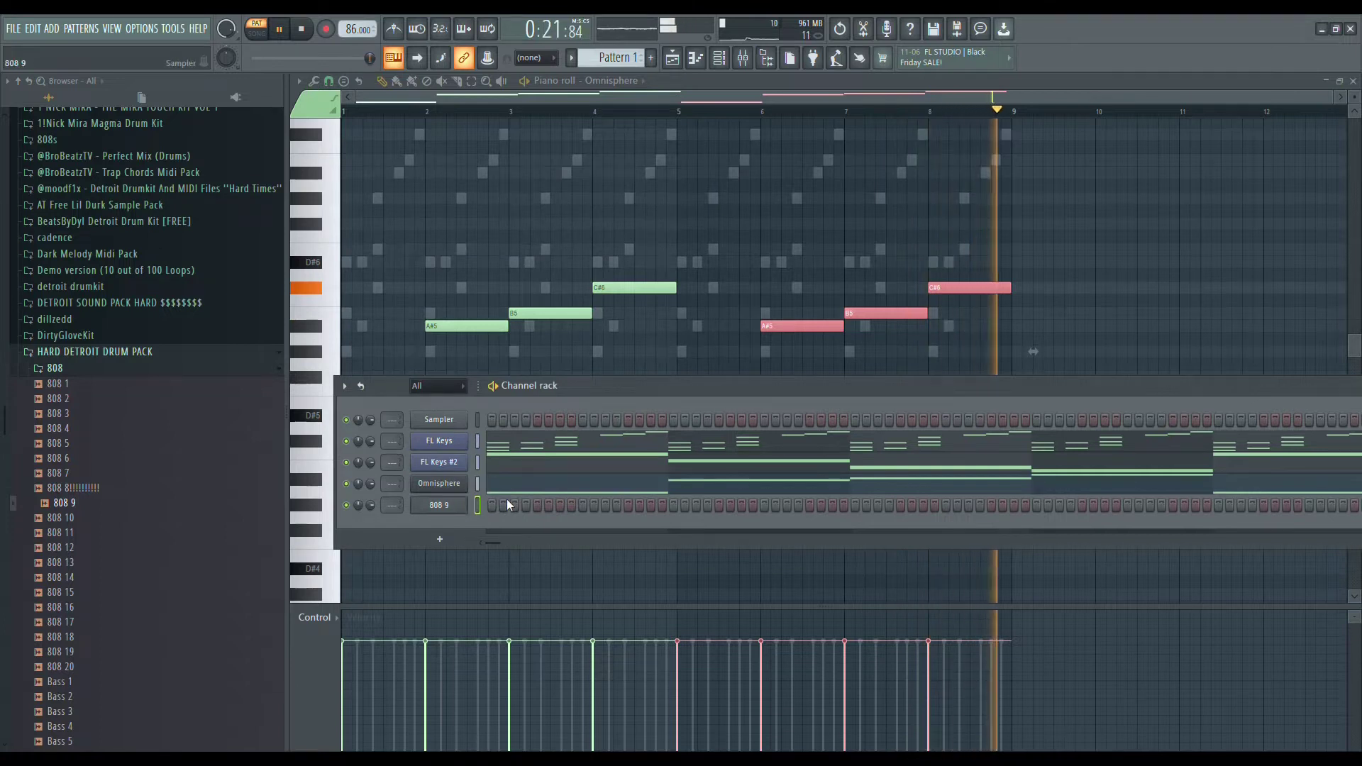
left_click(507, 500)
left_click(462, 445)
left_click_drag(462, 445, 335, 415)
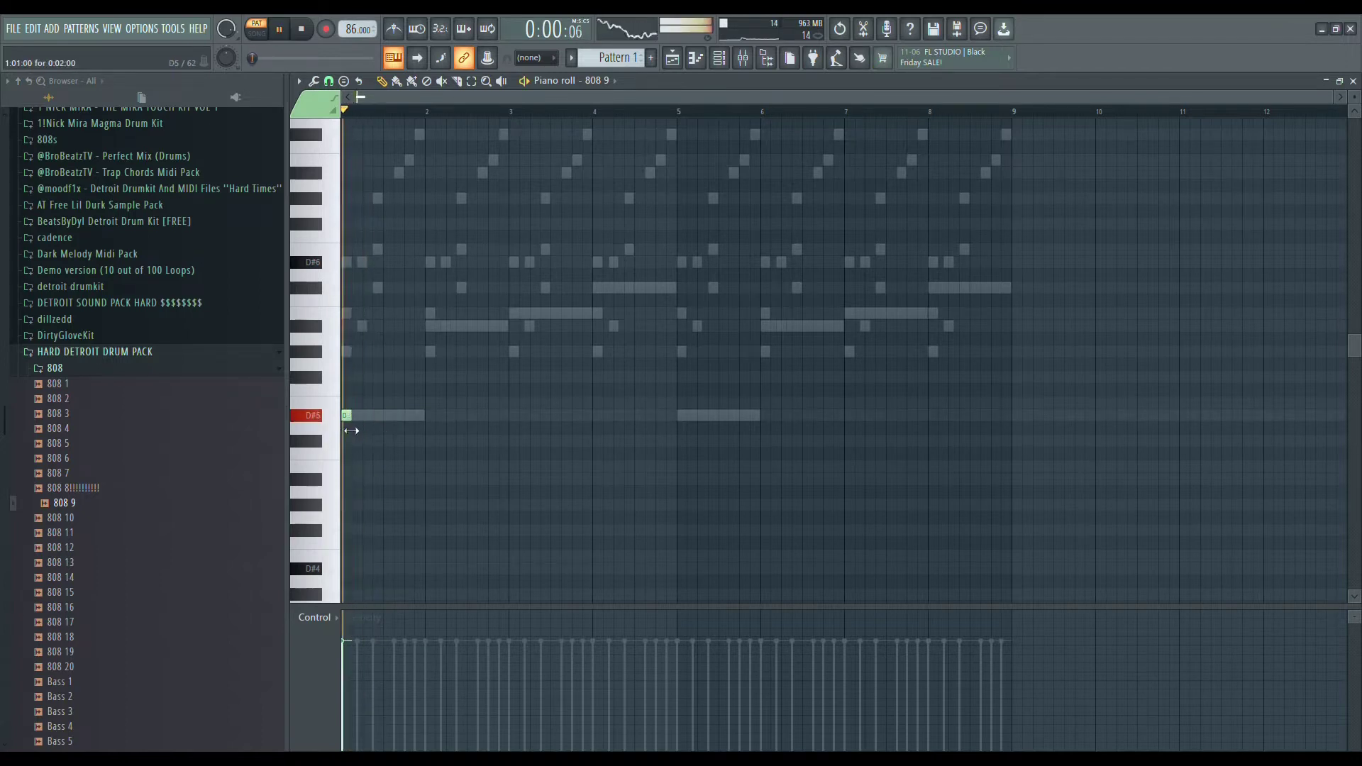
scroll(365, 419, "up", 3)
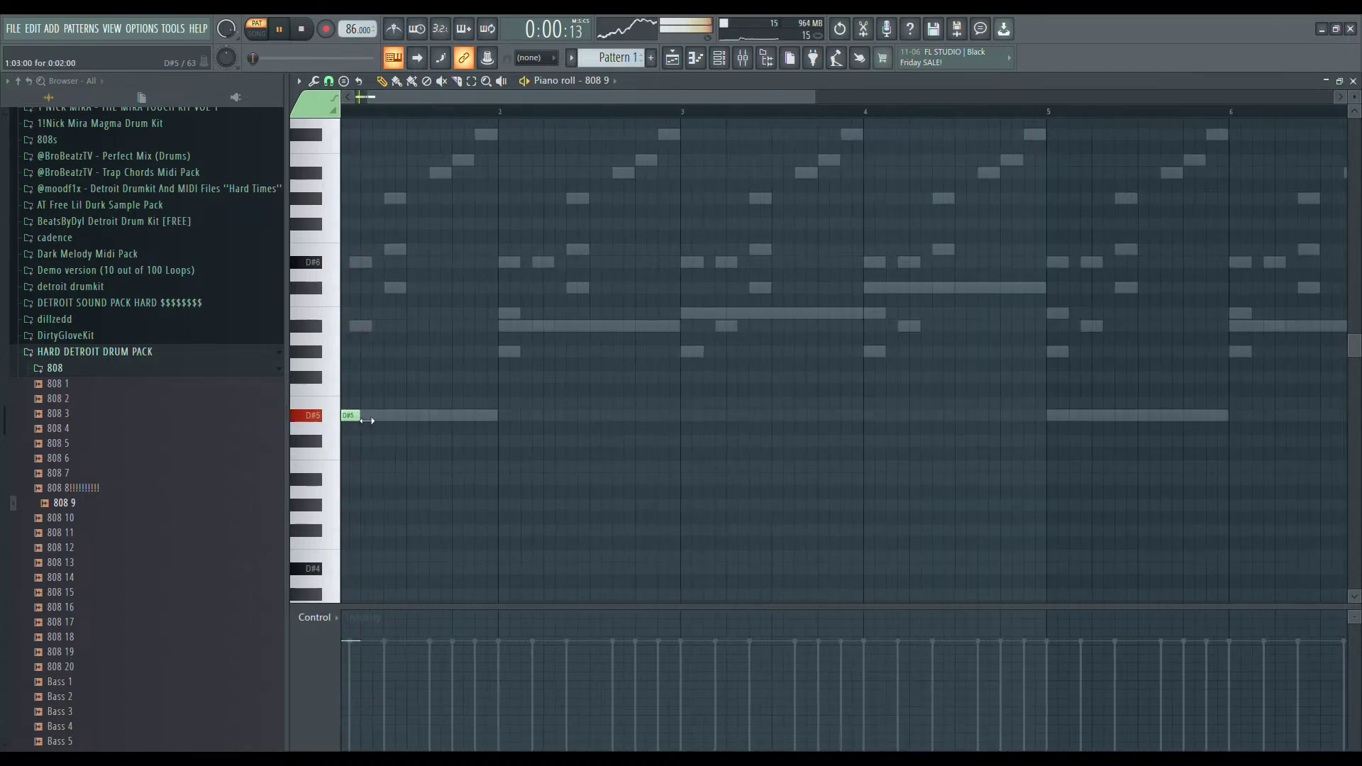
key("space")
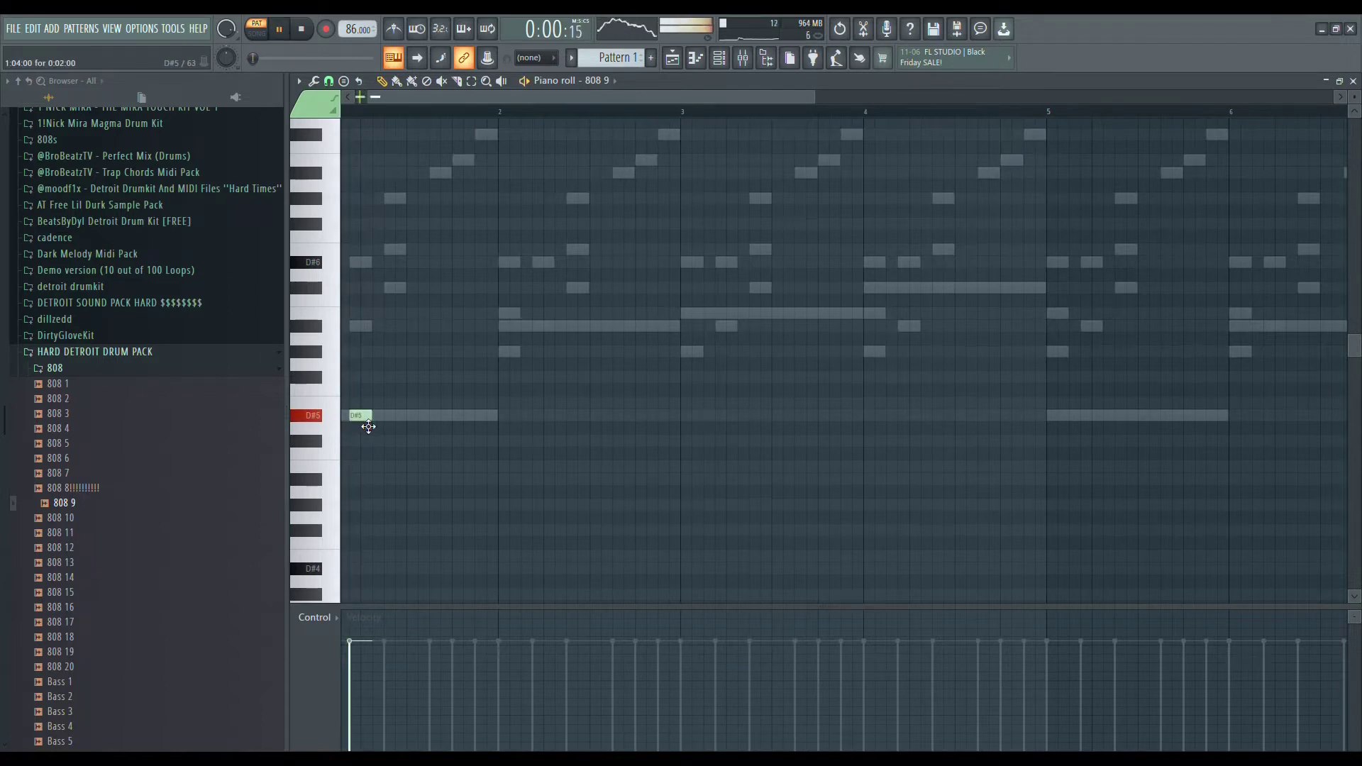
left_click(404, 417)
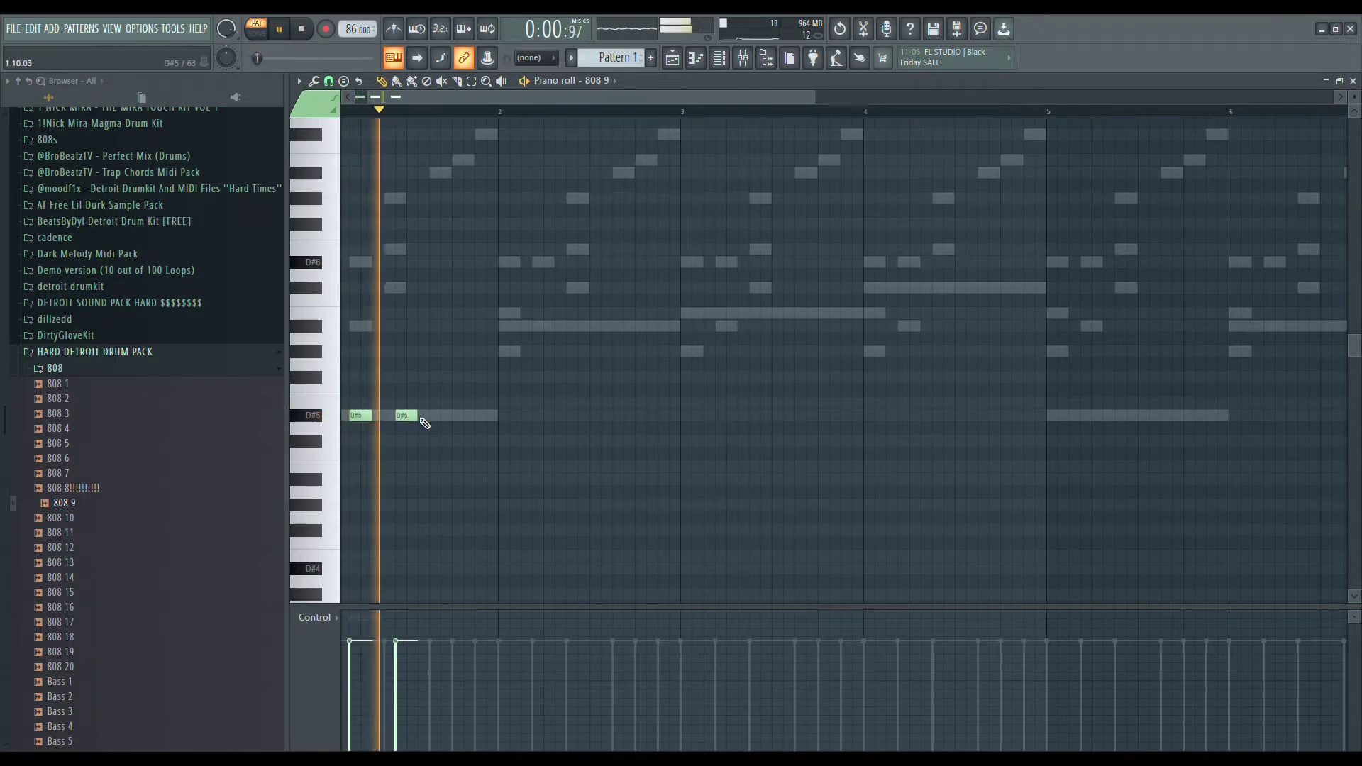
left_click_drag(405, 420, 394, 422)
key("space")
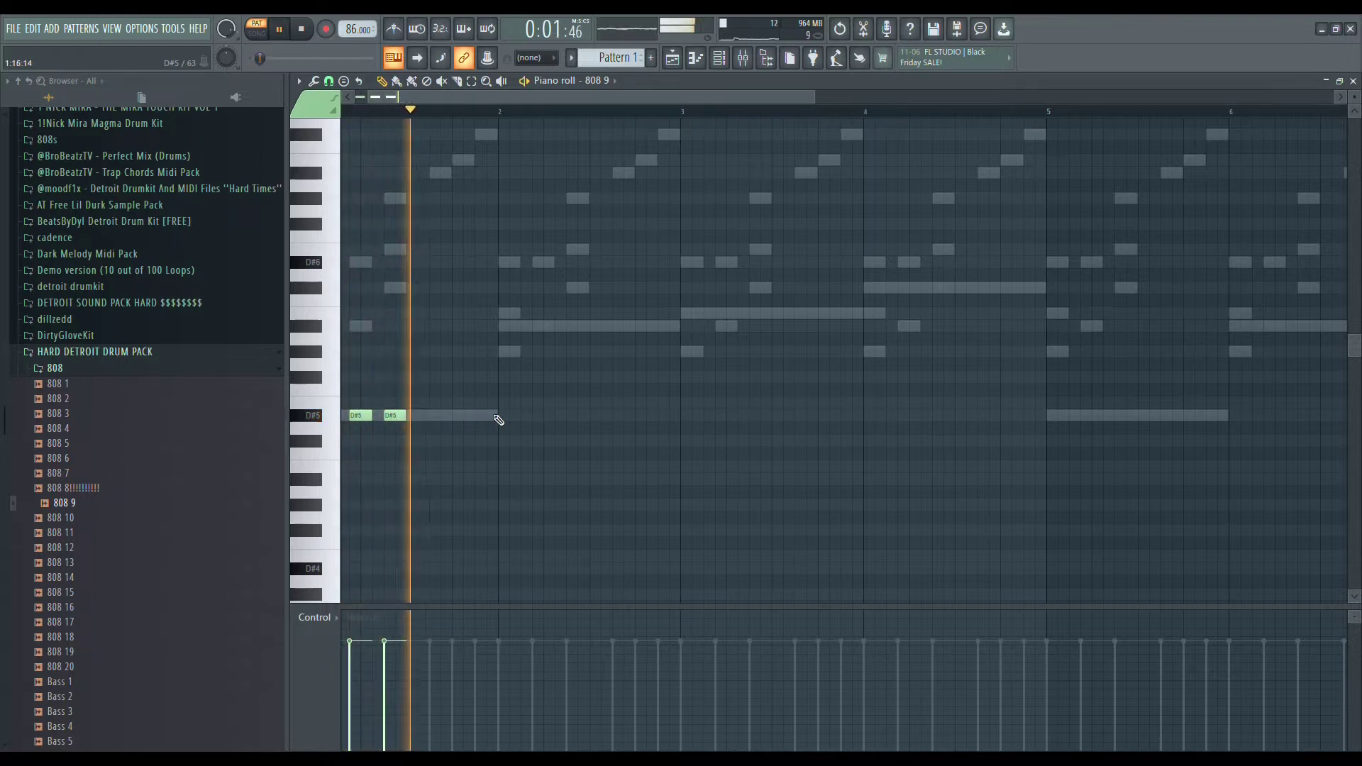
Add three D#5 notes at the start of bar 2 and two A#4 notes towards its end
left_click(505, 417)
key("space")
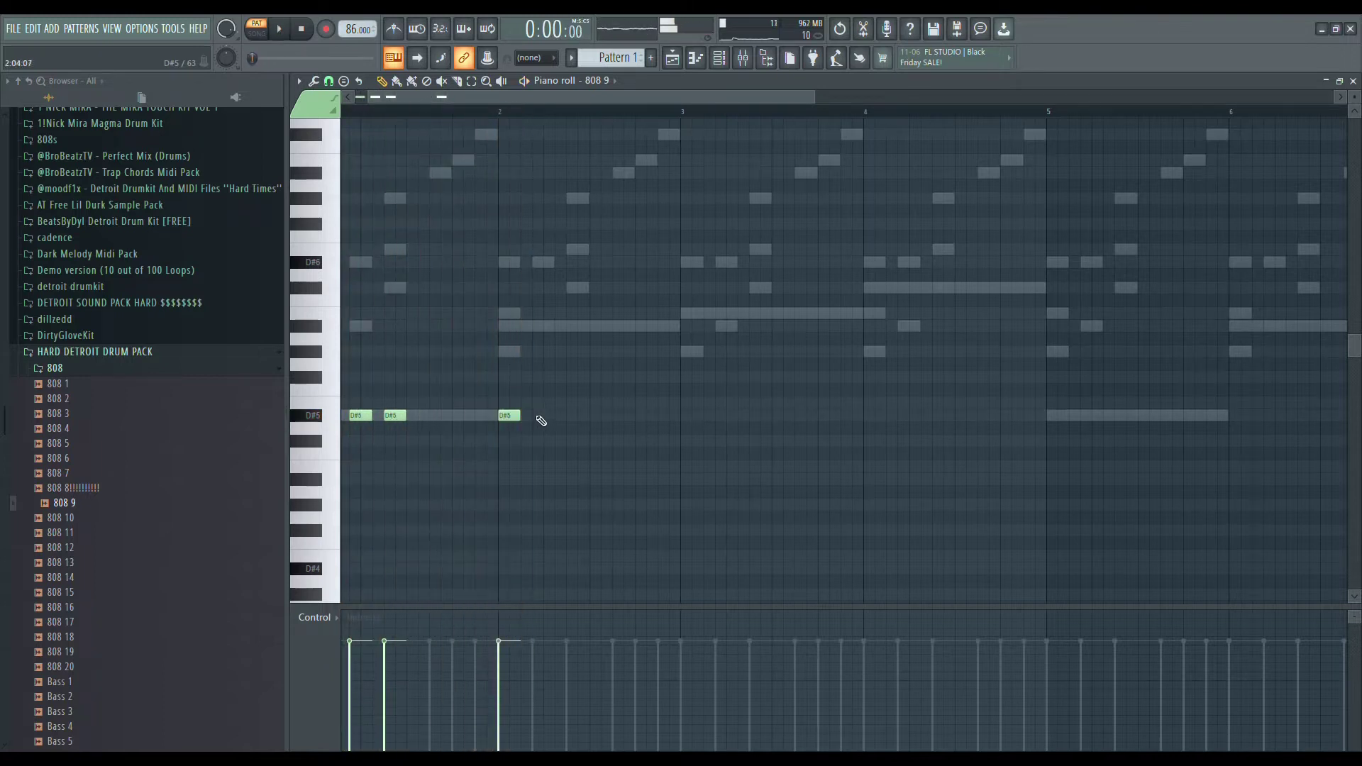
left_click(576, 419)
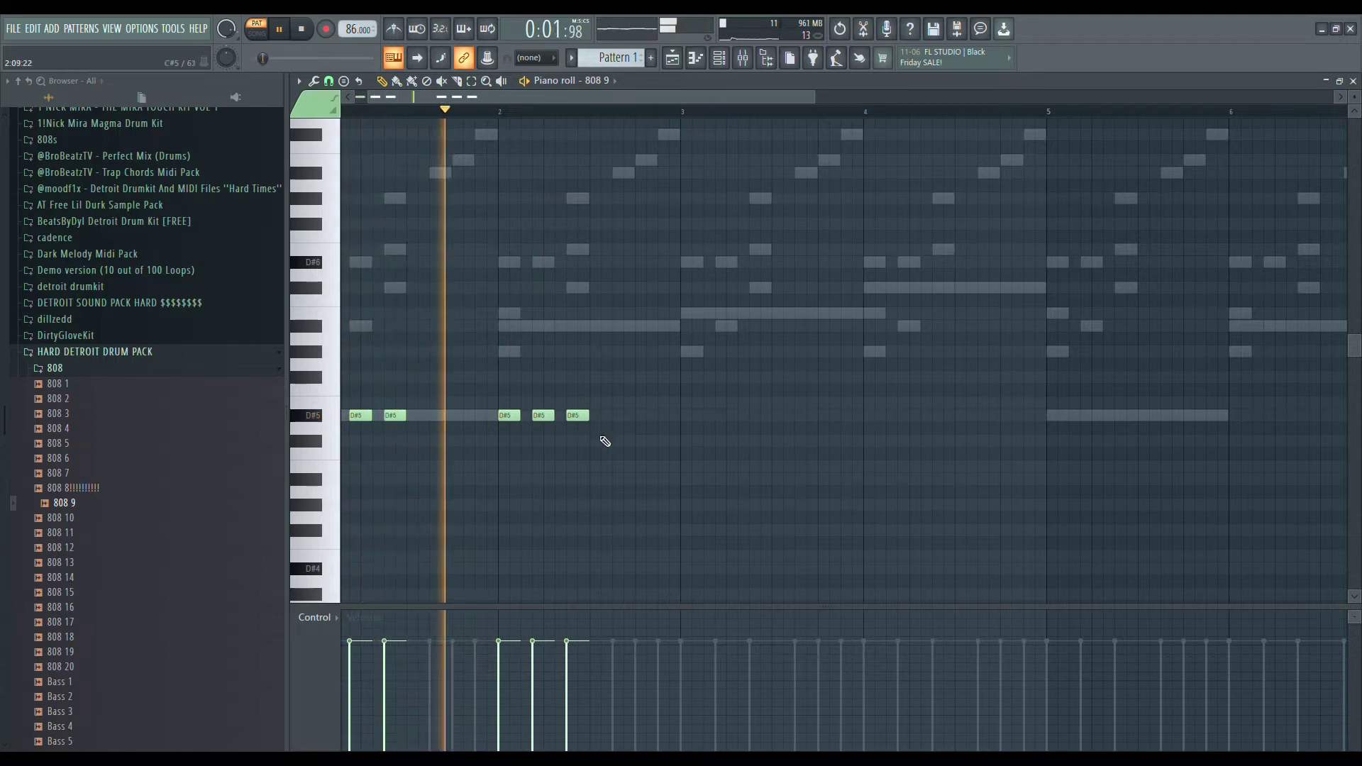
left_click(623, 479)
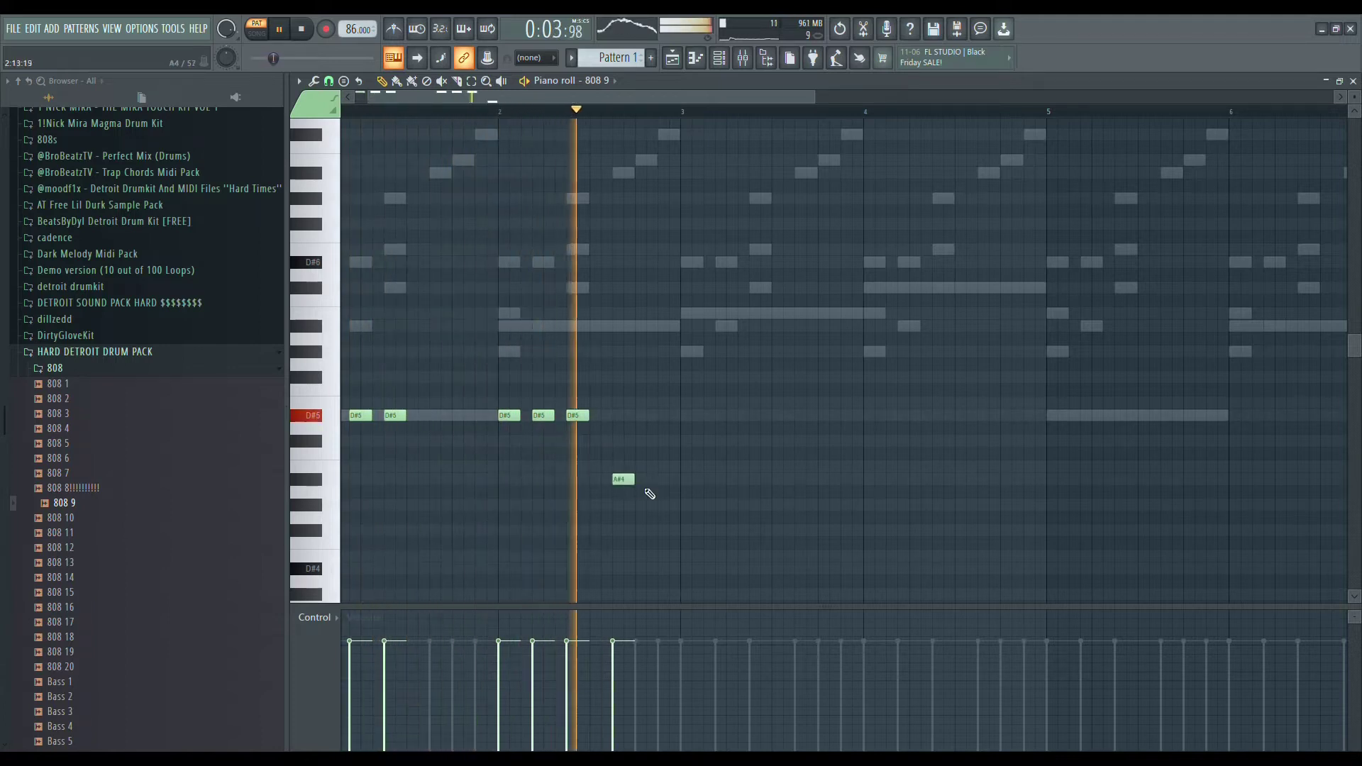
left_click(671, 483)
left_click(656, 480)
Duplicate the two-bar 808 9 pattern until it fills all eight bars
left_click_drag(705, 523, 313, 373)
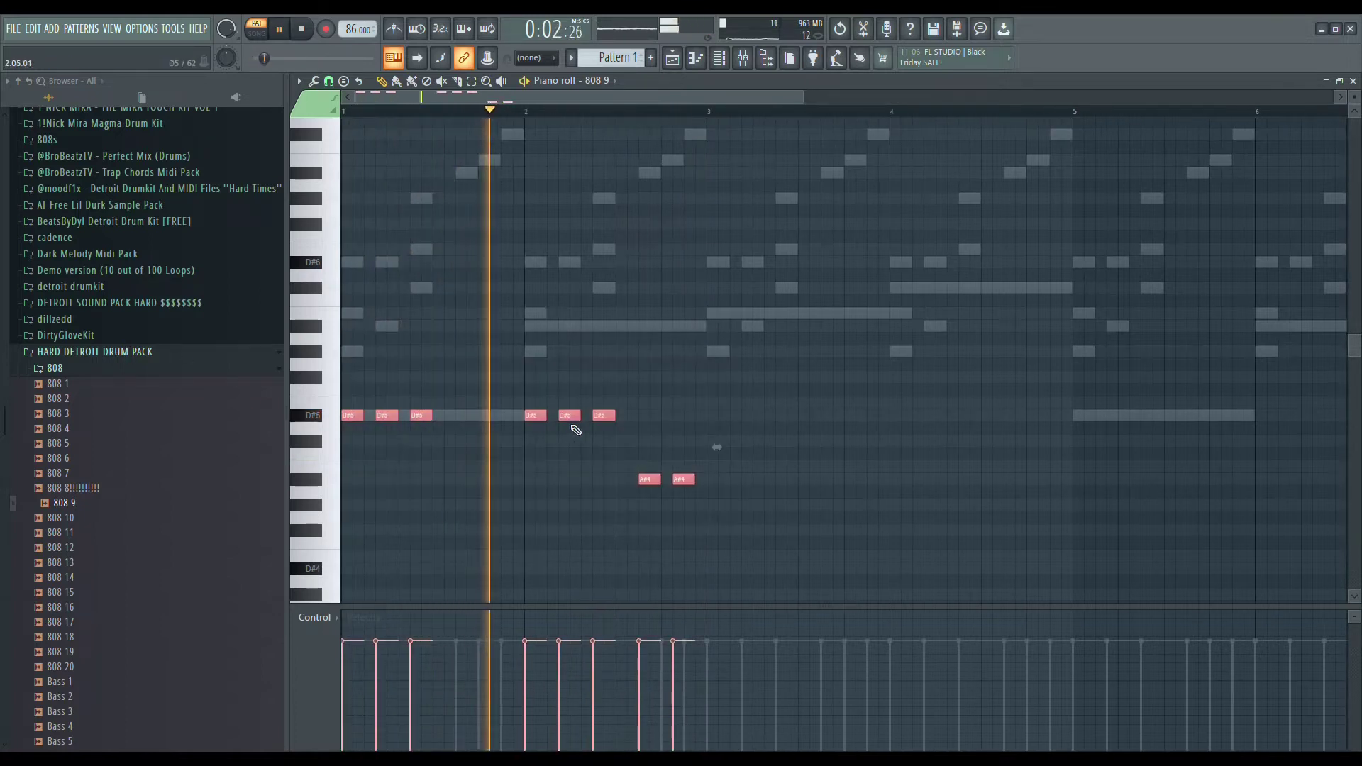
mouse_move(611, 419)
left_mouse_down()
mouse_move(923, 490)
mouse_move(972, 480)
mouse_move(787, 544)
mouse_move(380, 386)
mouse_move(339, 383)
left_mouse_up()
scroll(955, 487, "down", 3)
scroll(940, 492, "down", 3)
mouse_move(629, 415)
left_mouse_down()
mouse_move(746, 447)
mouse_move(1029, 484)
mouse_move(986, 480)
left_mouse_up()
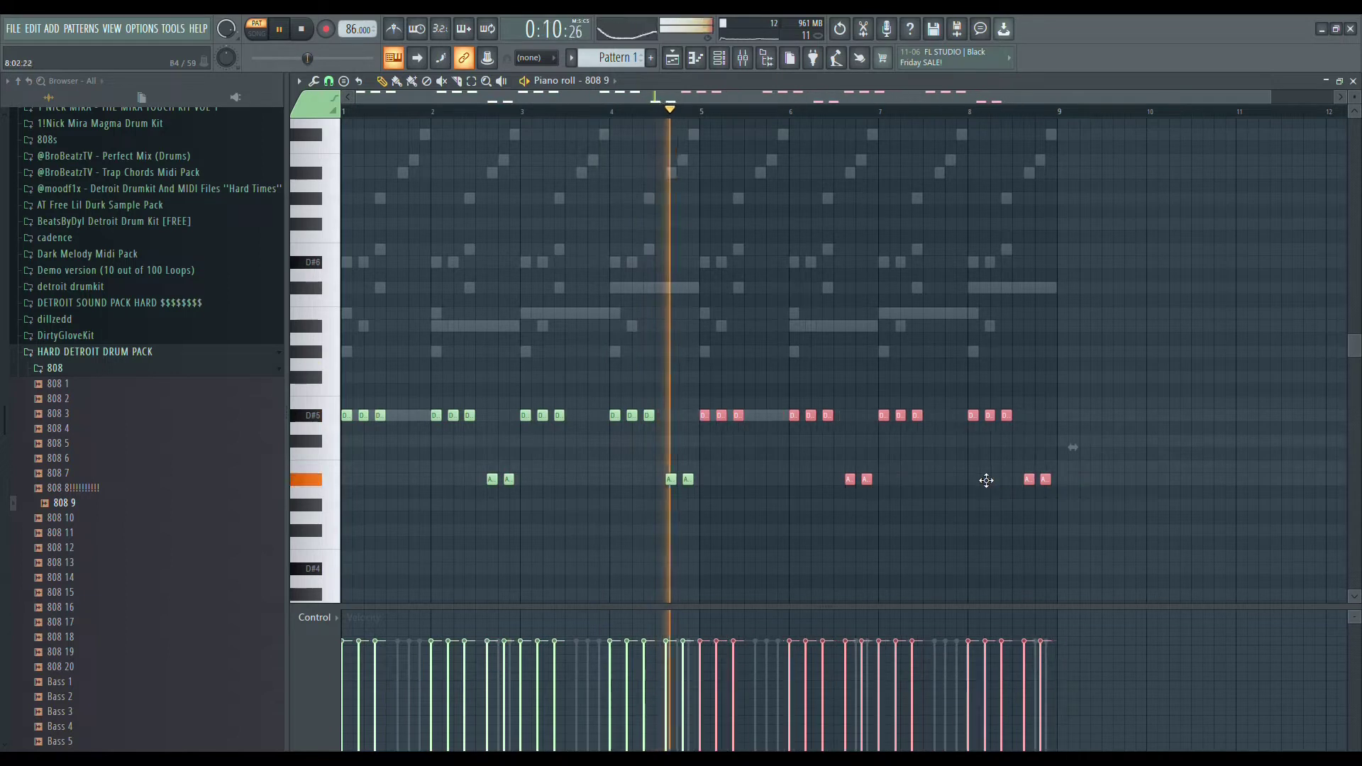
Vary bar 5 of the 808 9 pattern with extra D#5 notes and a G#5 note on its last step
scroll(816, 465, "up", 4)
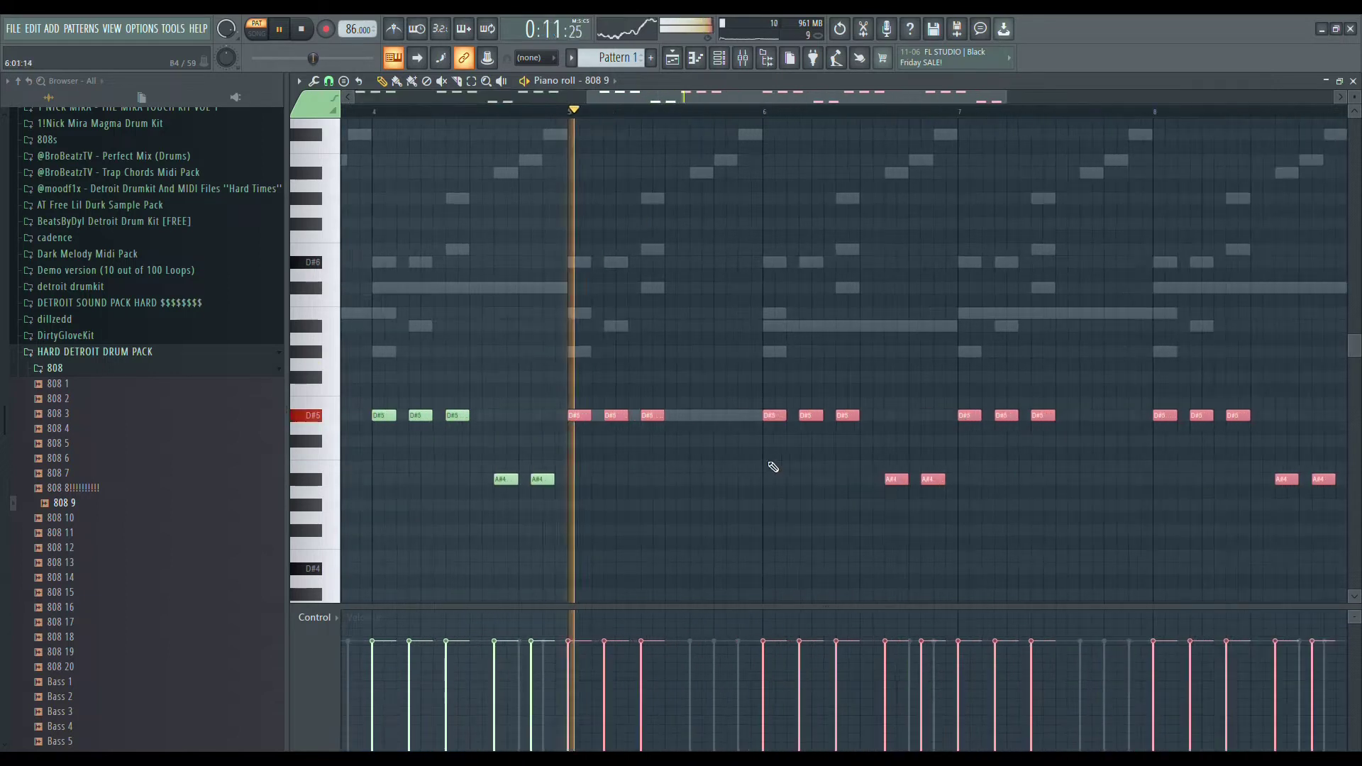
left_click(639, 418)
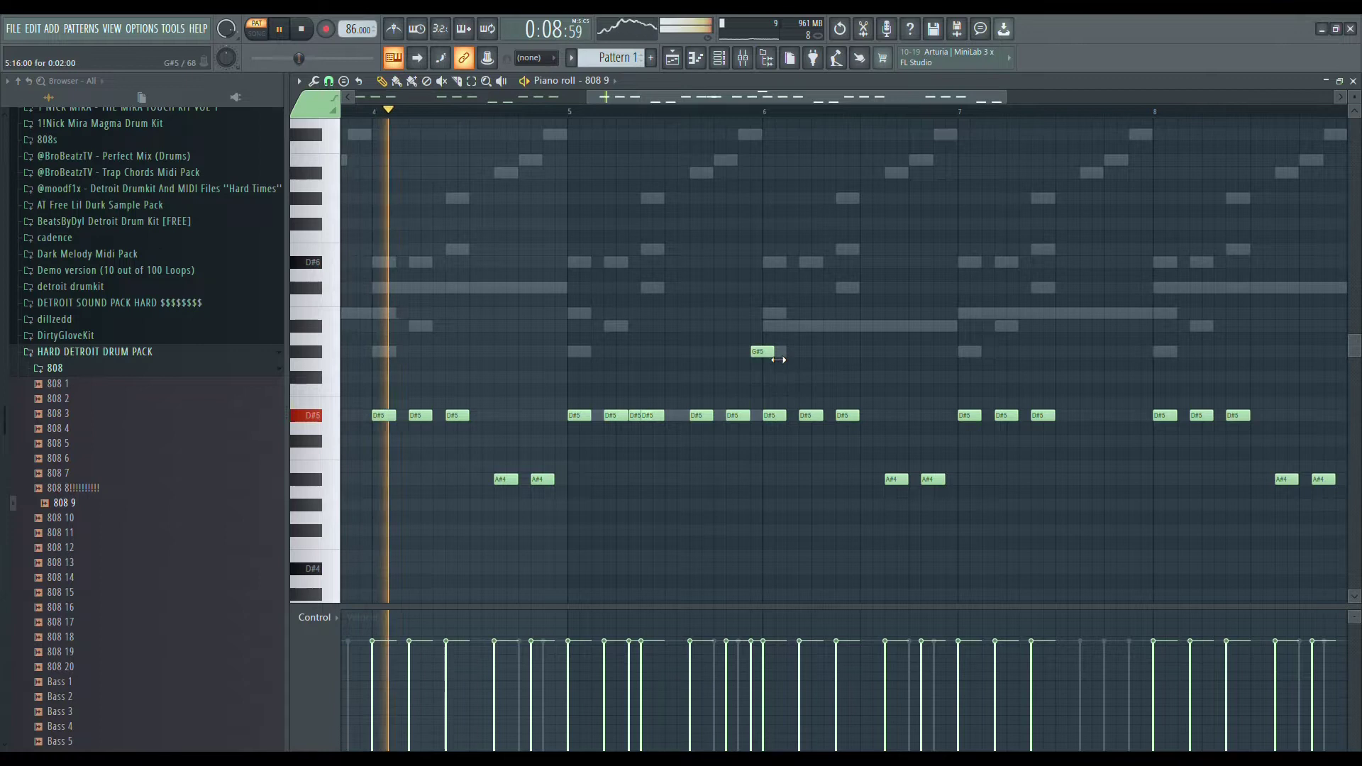
scroll(762, 354, "down", 3, "ctrl")
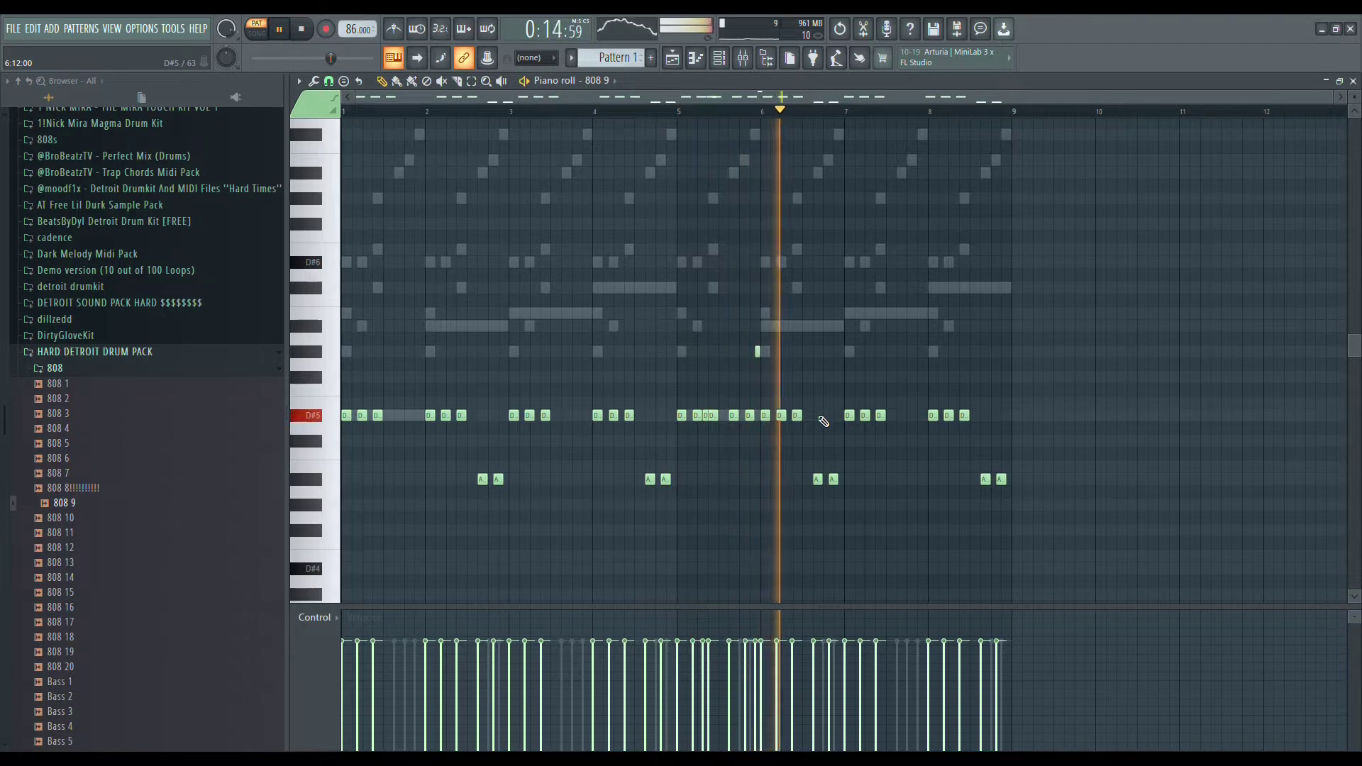
Add a one-step D#5 note and two one-step G#5 notes at the end of bar 7
left_click(899, 415)
left_click(910, 415)
scroll(922, 424, "up", 4)
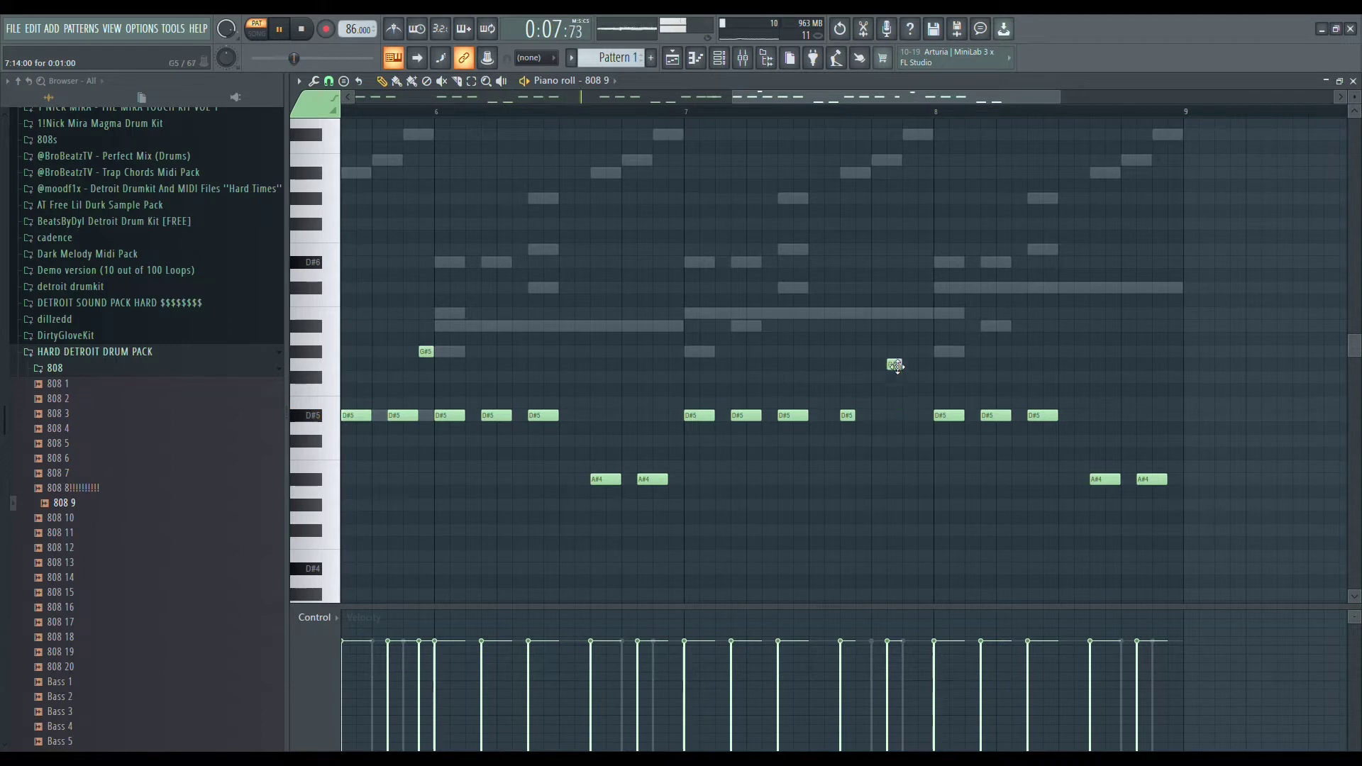
scroll(949, 413, "down", 5)
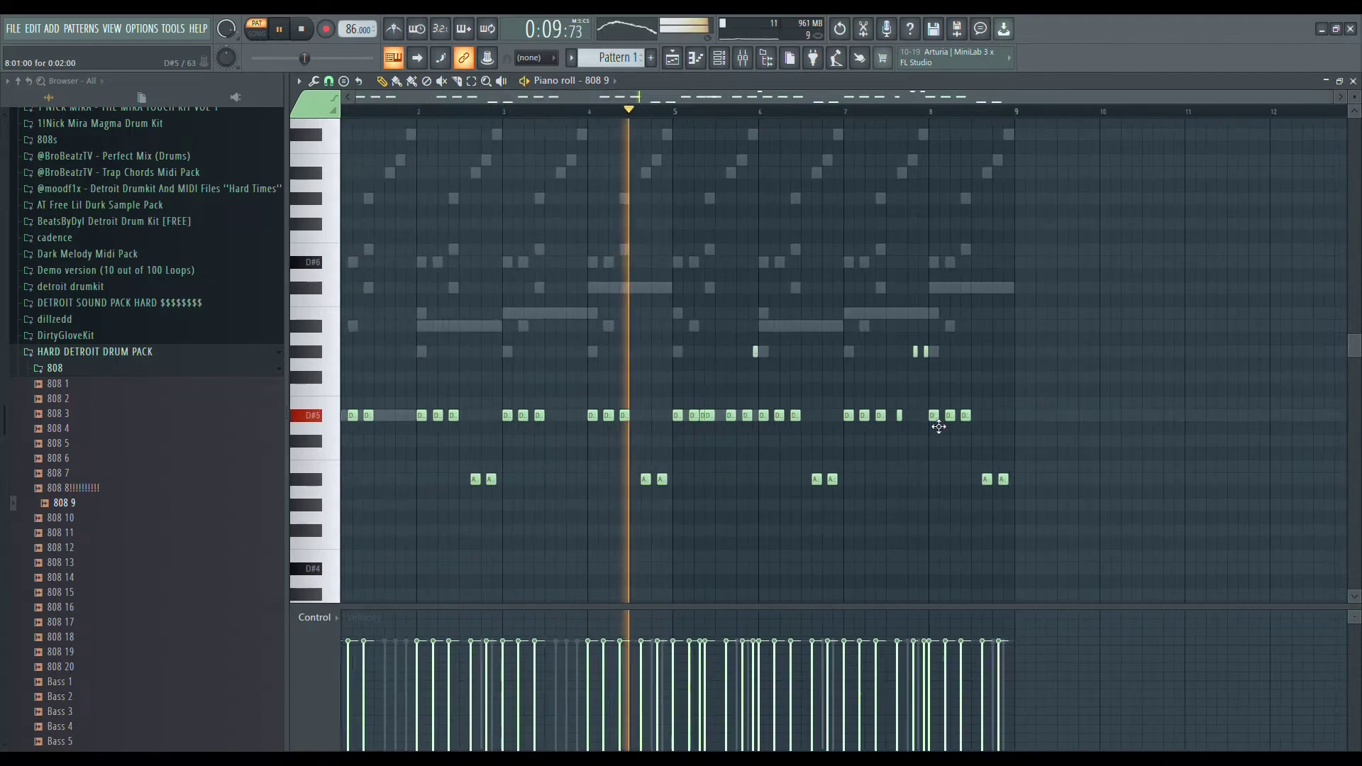
Select all 808 9 notes and raise their velocity to the maximum
left_click_drag(1037, 535, 612, 513)
left_click_drag(1125, 525, 336, 114)
left_click_drag(993, 608, 996, 579)
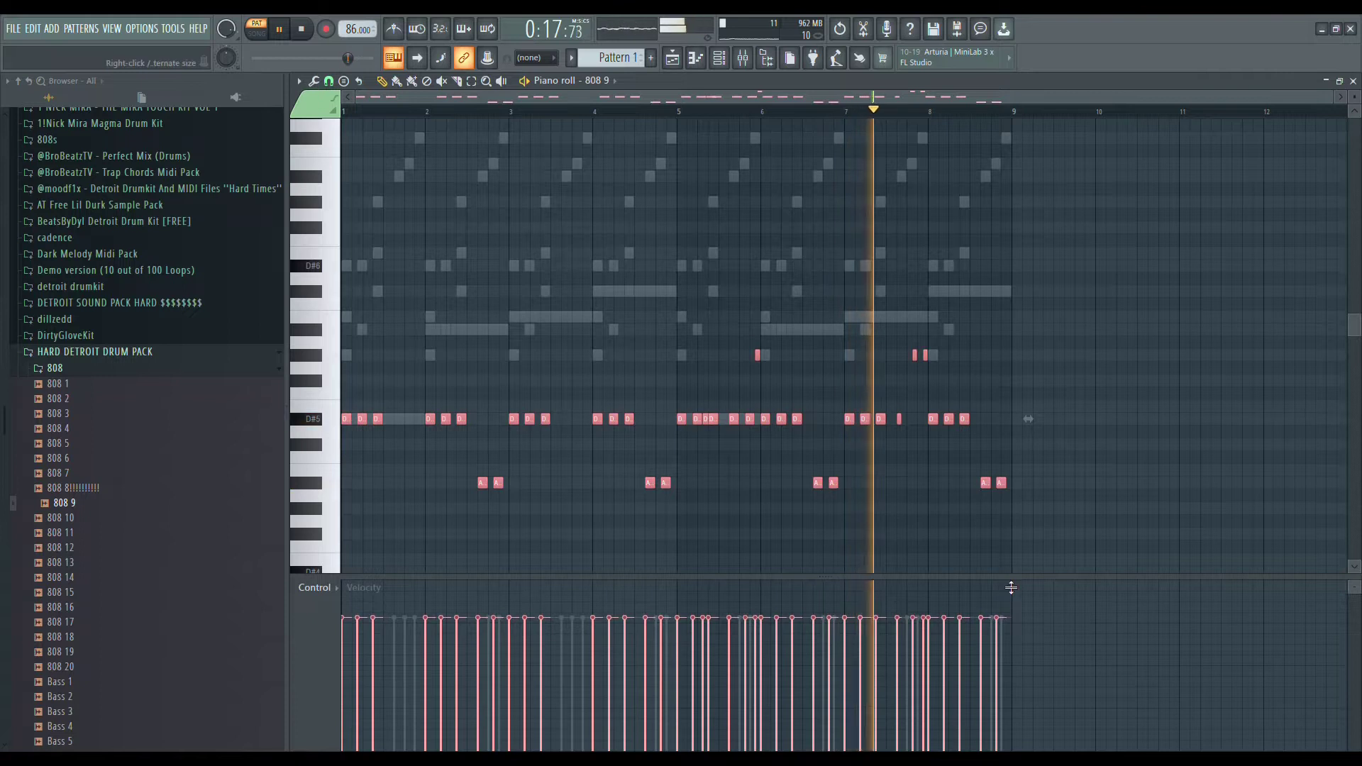
mouse_move(1006, 589)
left_mouse_down()
mouse_move(161, 514)
mouse_move(347, 574)
mouse_move(412, 492)
left_mouse_up()
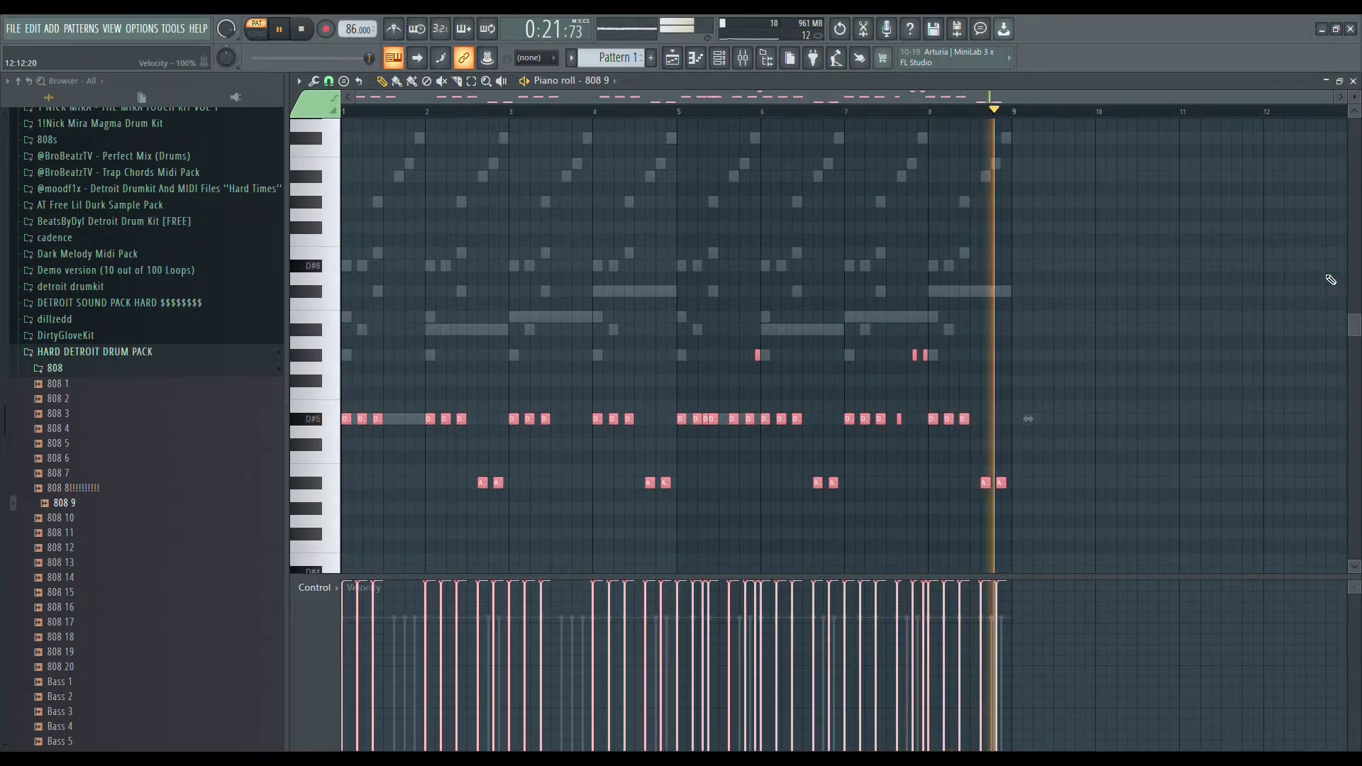
Load the (4)Snare_DirtyGlove sample from DirtyGloveKit in DETROIT SOUND PACK HARD as a new channel
left_click(731, 60)
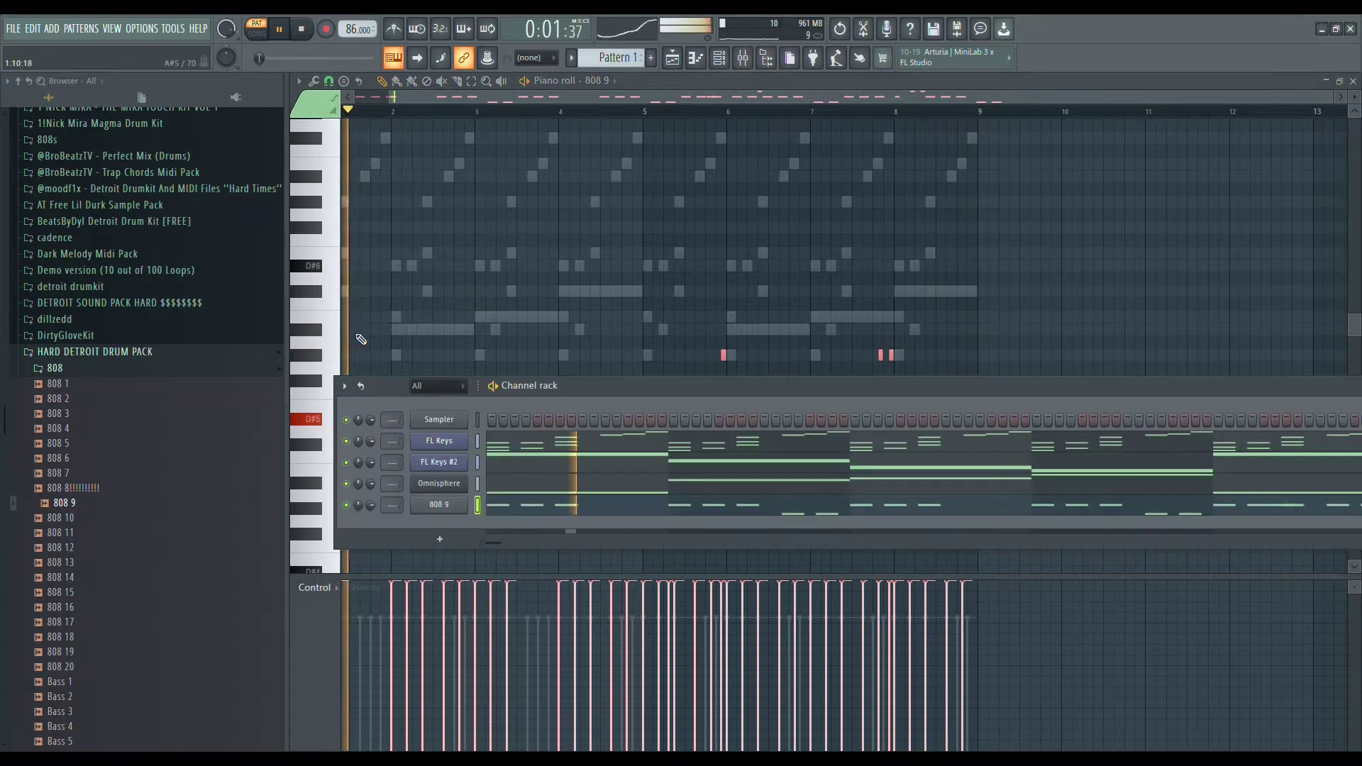
left_click(273, 368)
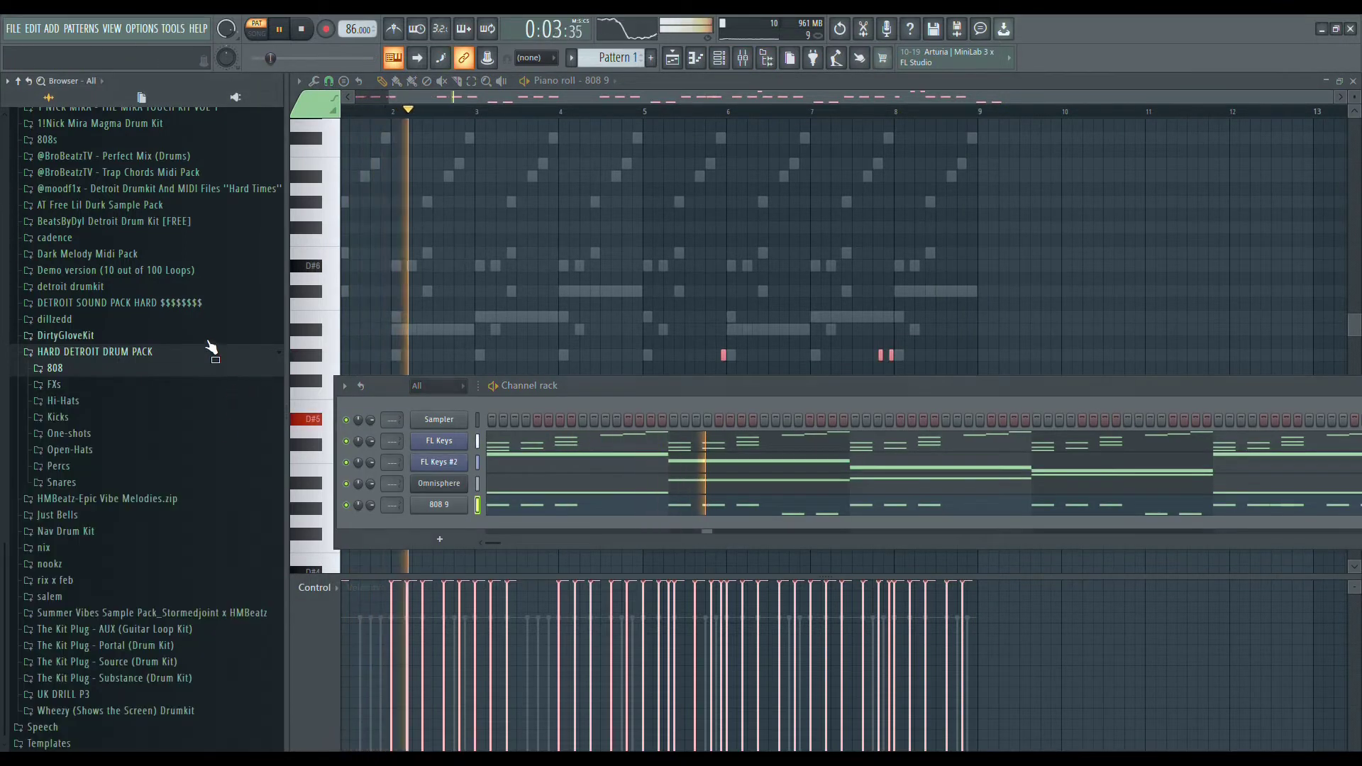
left_click(220, 303)
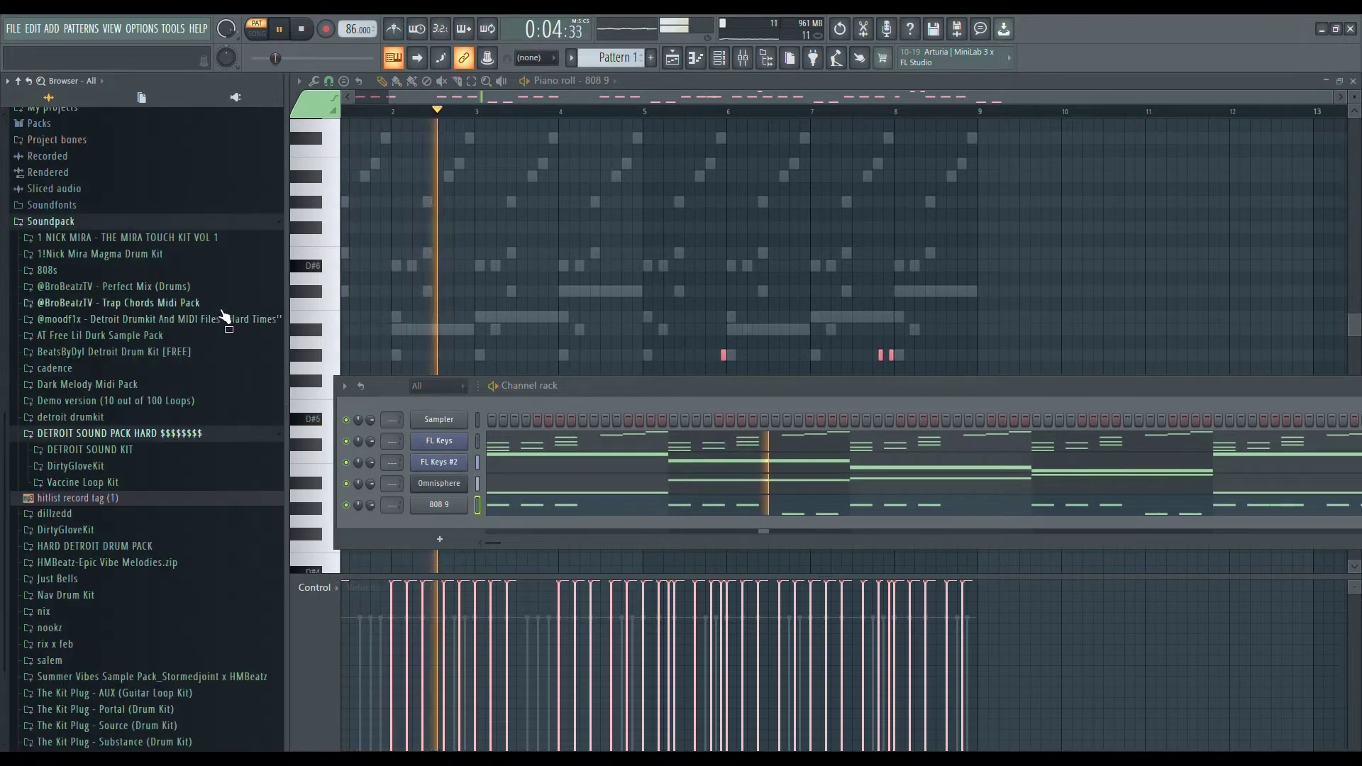
left_click(144, 466)
left_click(124, 401)
scroll(131, 459, "down", 3)
left_click(140, 389)
left_click_drag(142, 395, 424, 523)
key("space")
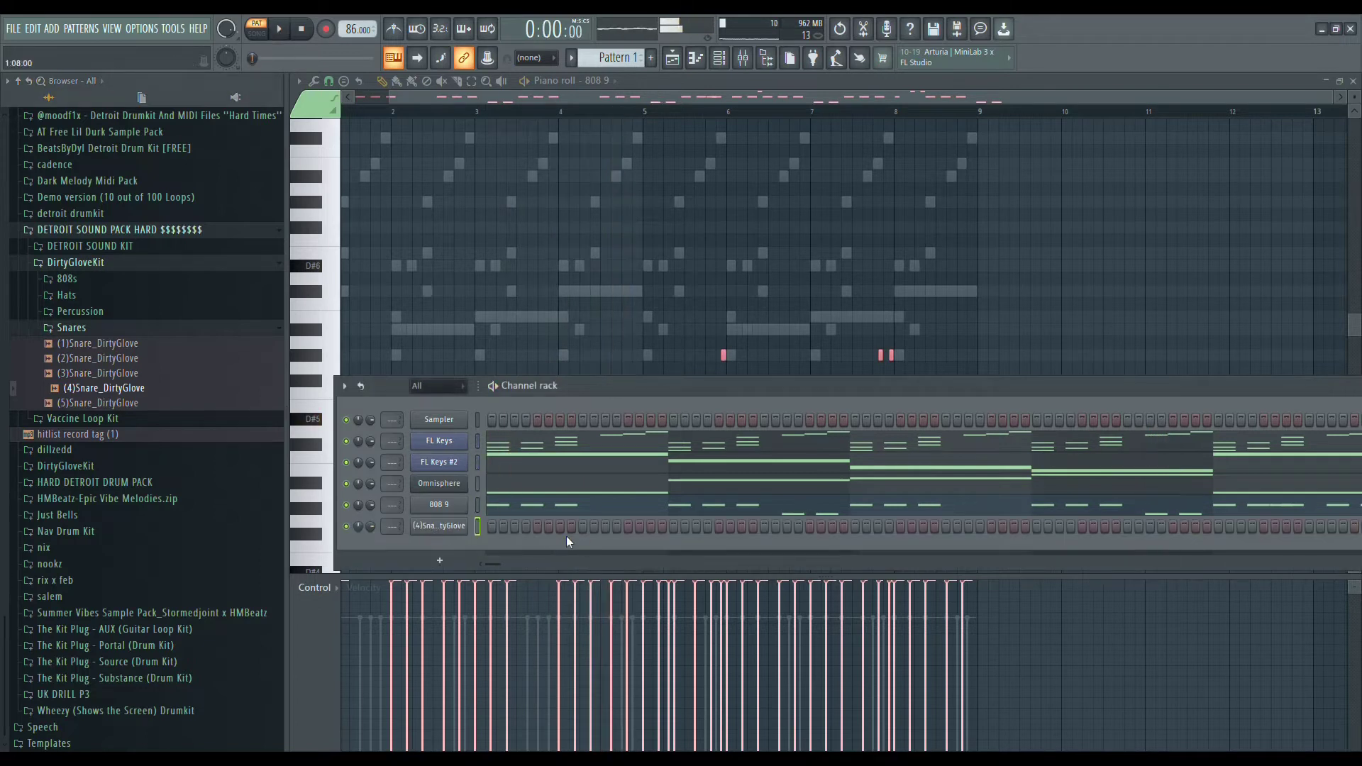
Place snare hits on steps 5 and 13 of bars 1 to 3 and on step 5 of bar 4
left_click(538, 526)
left_click(628, 527)
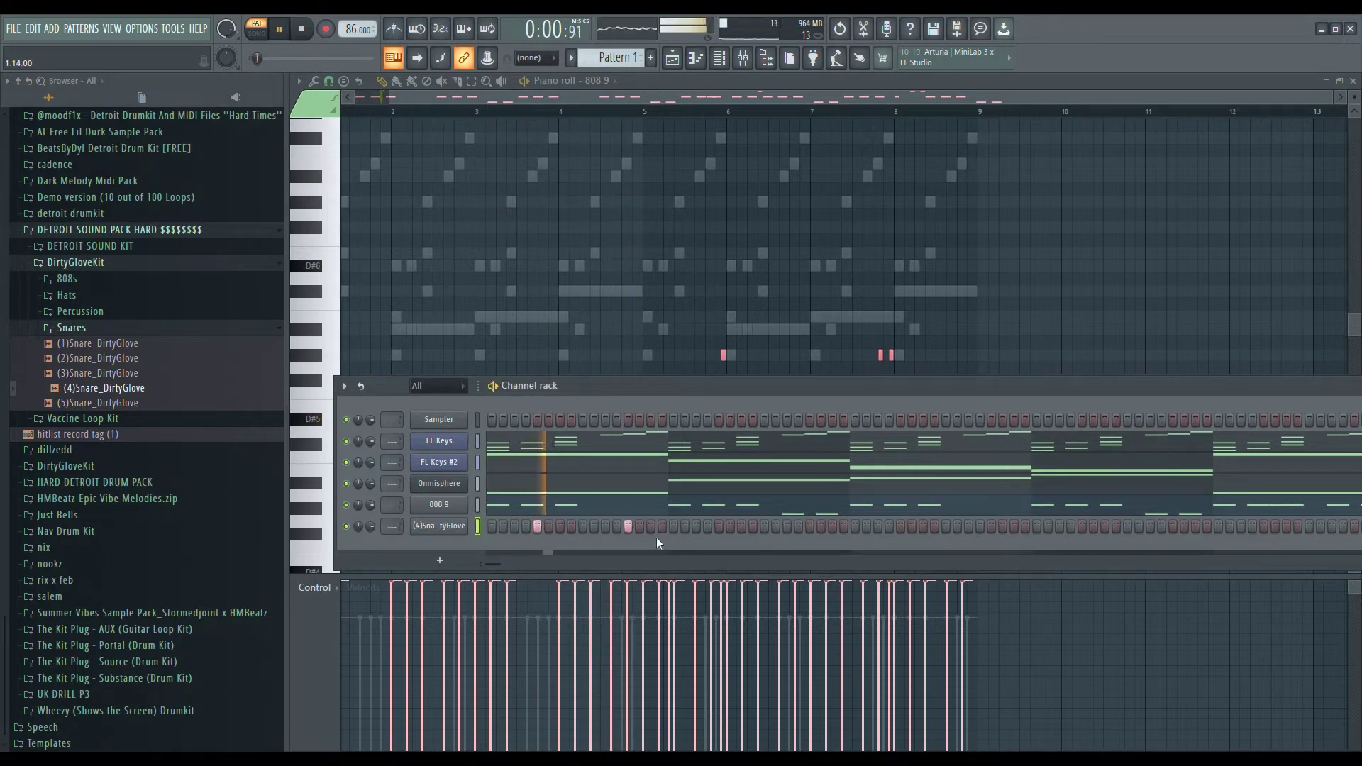
left_click(719, 526)
left_click(809, 527)
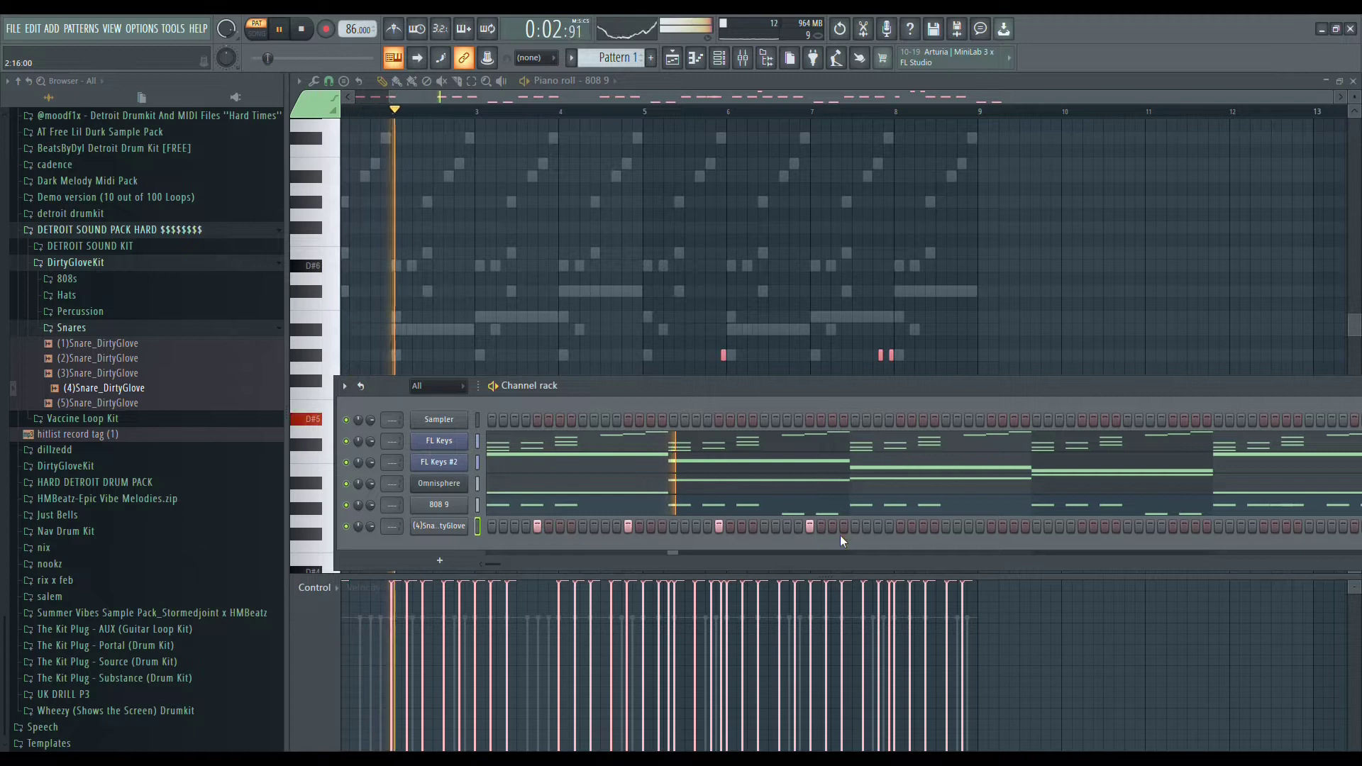
left_click(900, 528)
left_click(992, 528)
left_click(1082, 526)
left_click(1093, 526)
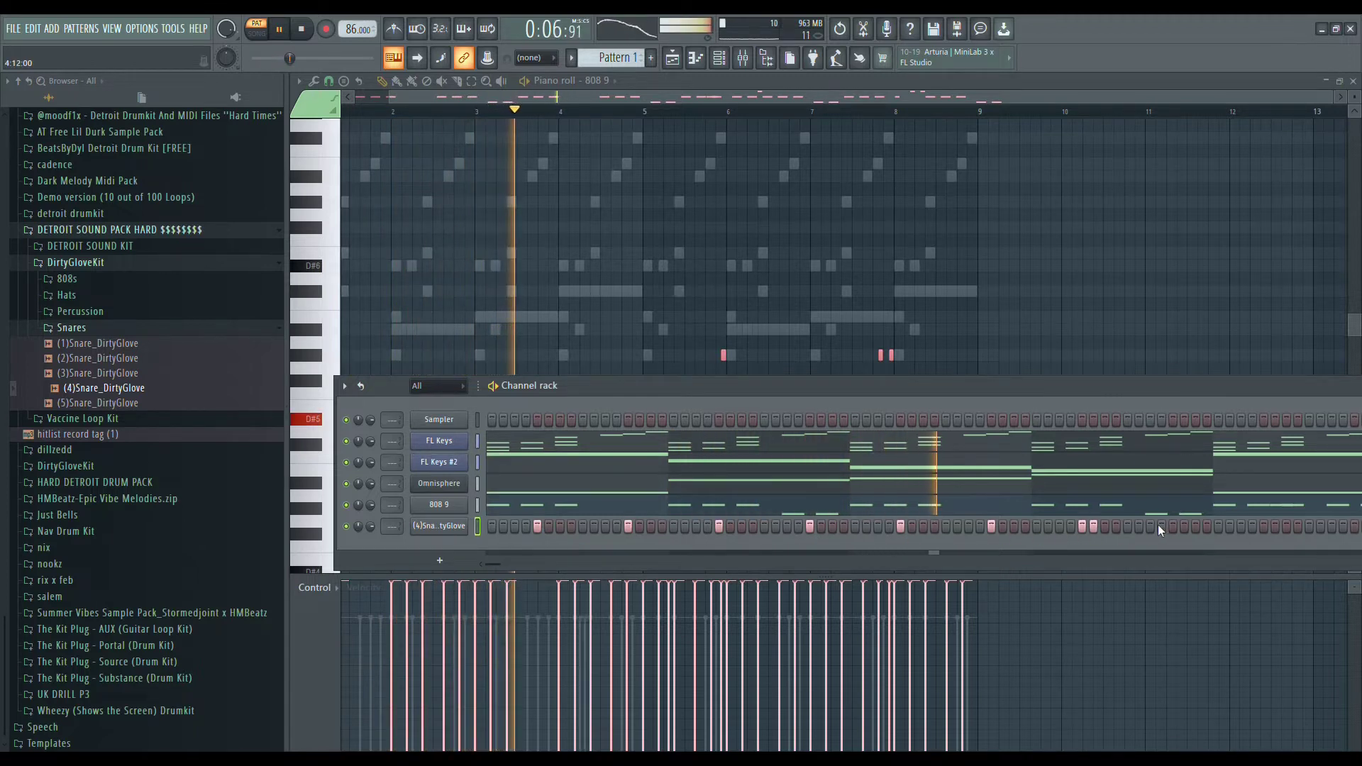
left_click(1095, 526)
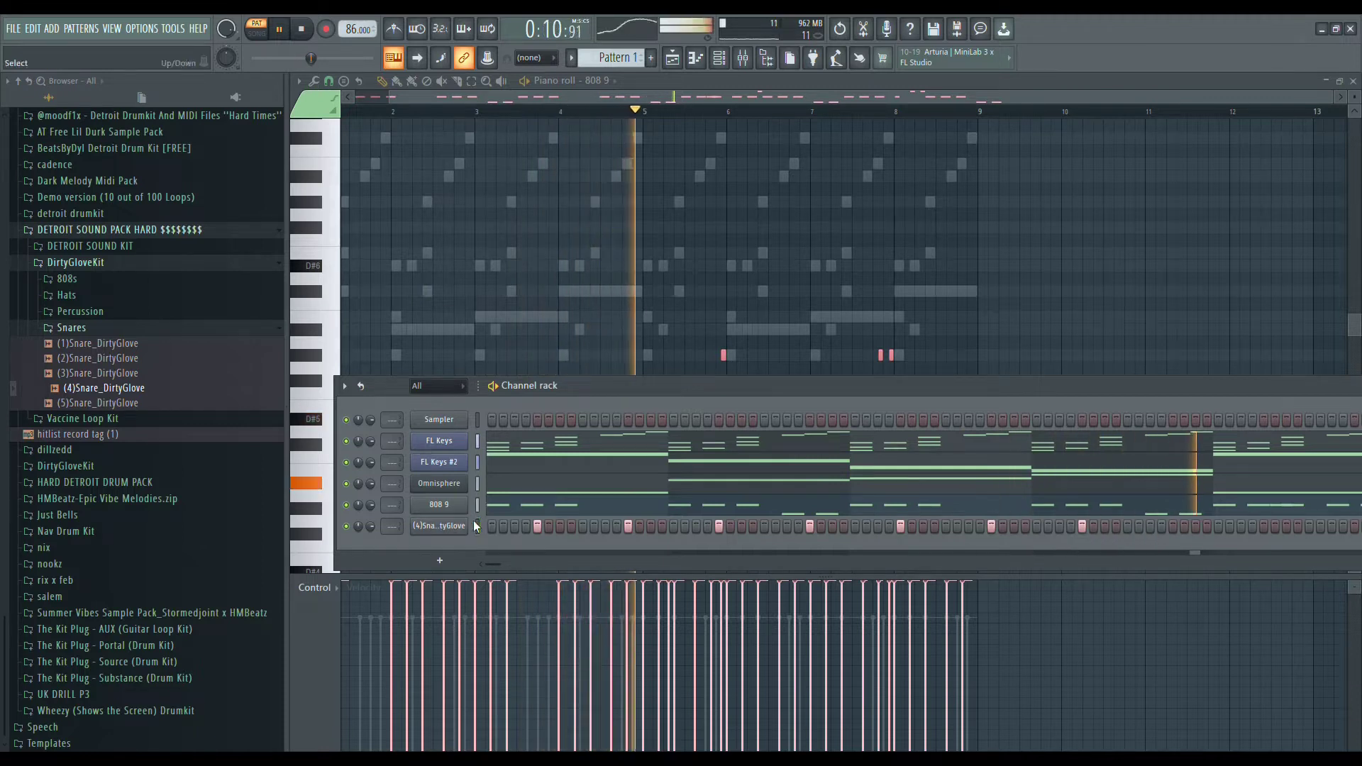
Complete the four-bar snare pattern with a C5 note on step 13 of bar 4 in the piano roll
key("F7")
key("space")
key("space")
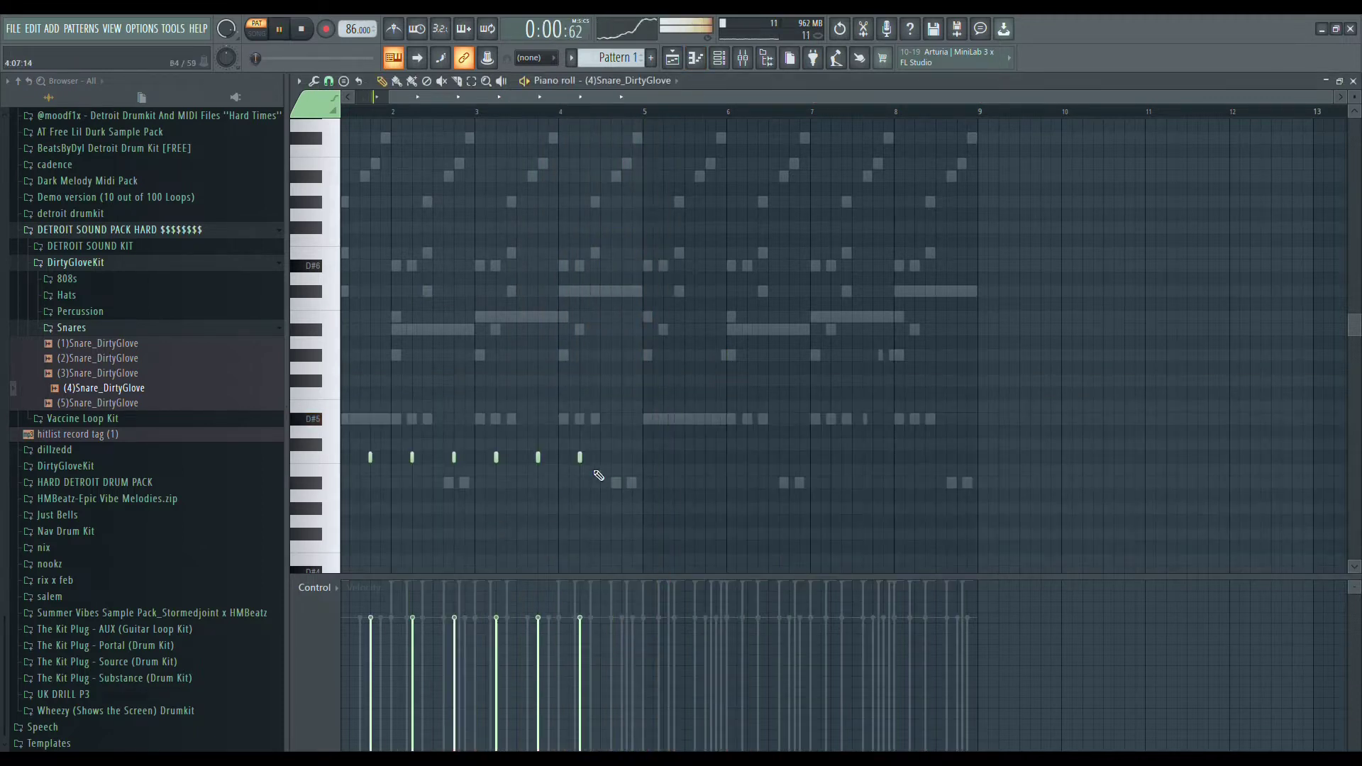
left_click(624, 462)
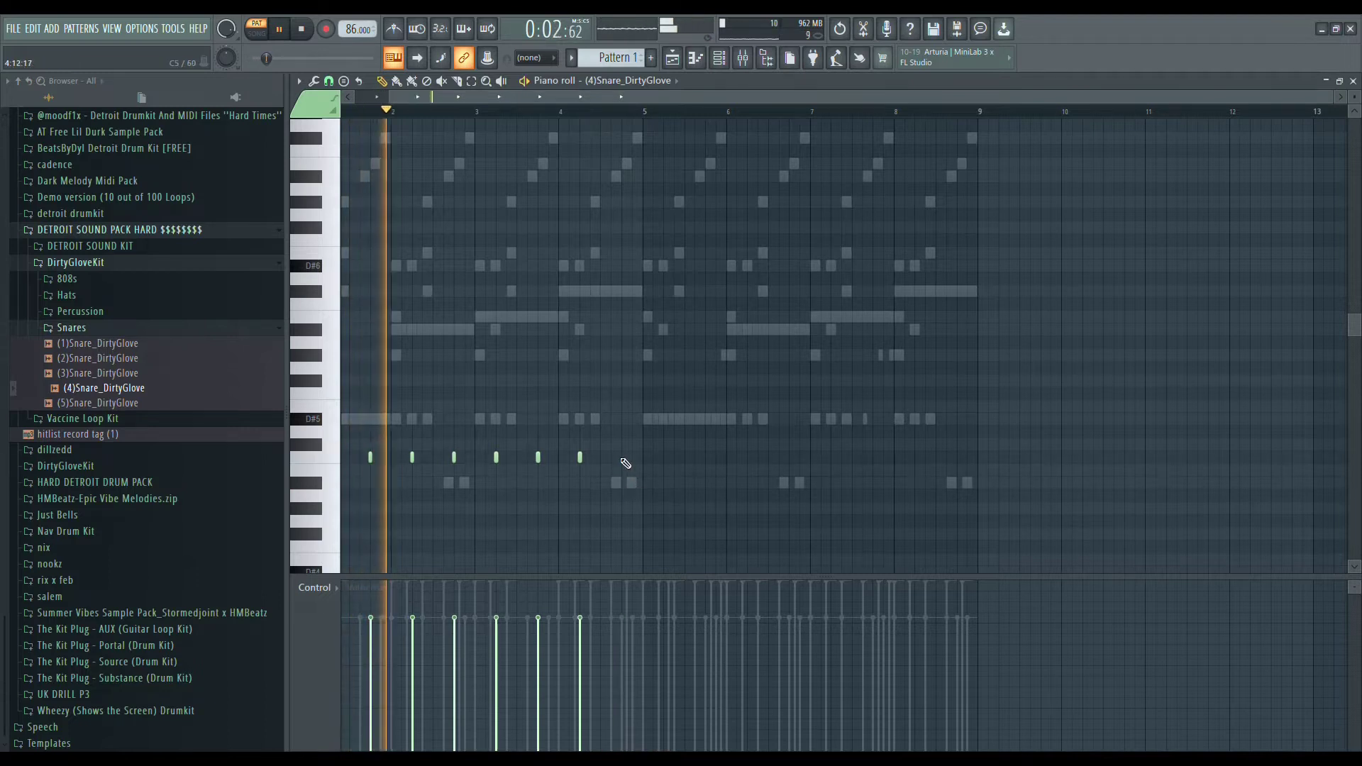
Duplicate the four-bar snare pattern into bars 5 to 8 and raise all snare velocities to the maximum
left_click_drag(660, 423, 295, 493)
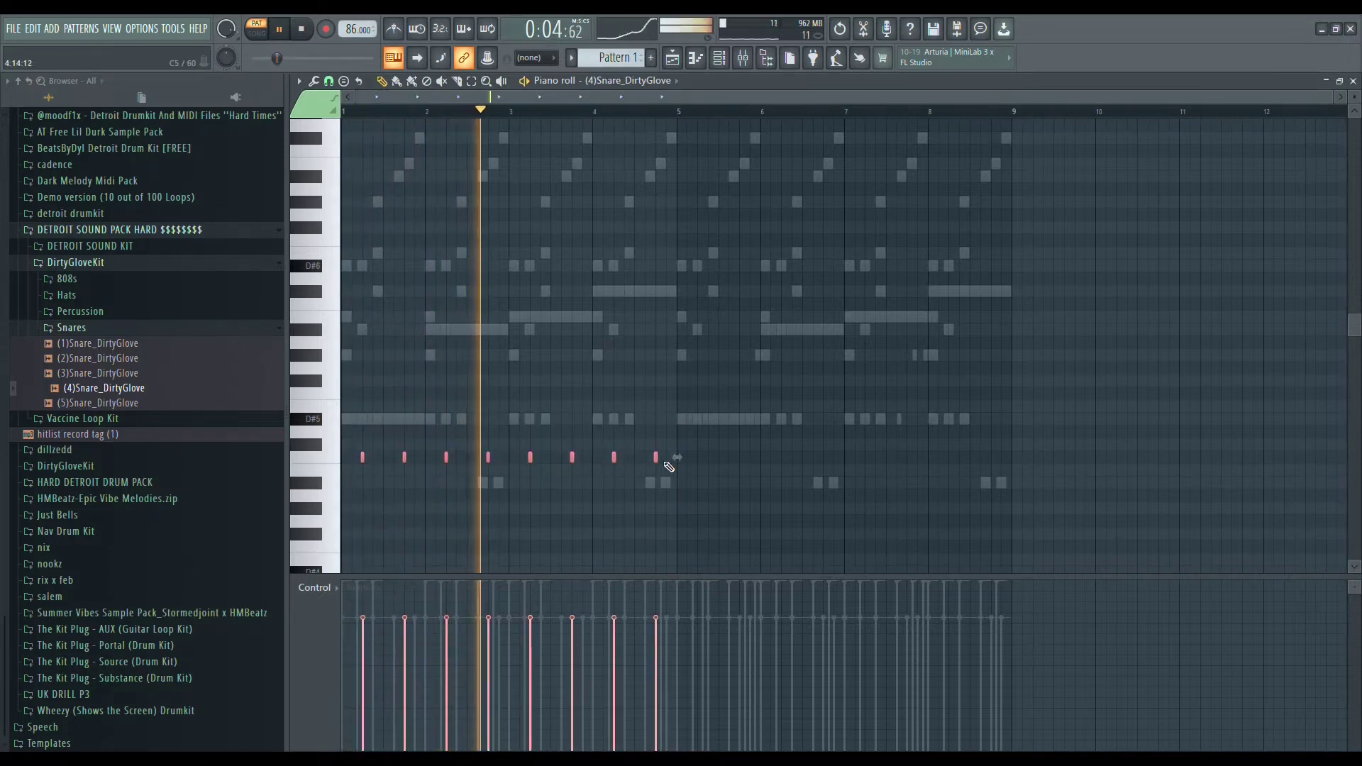
key("ctrl+b")
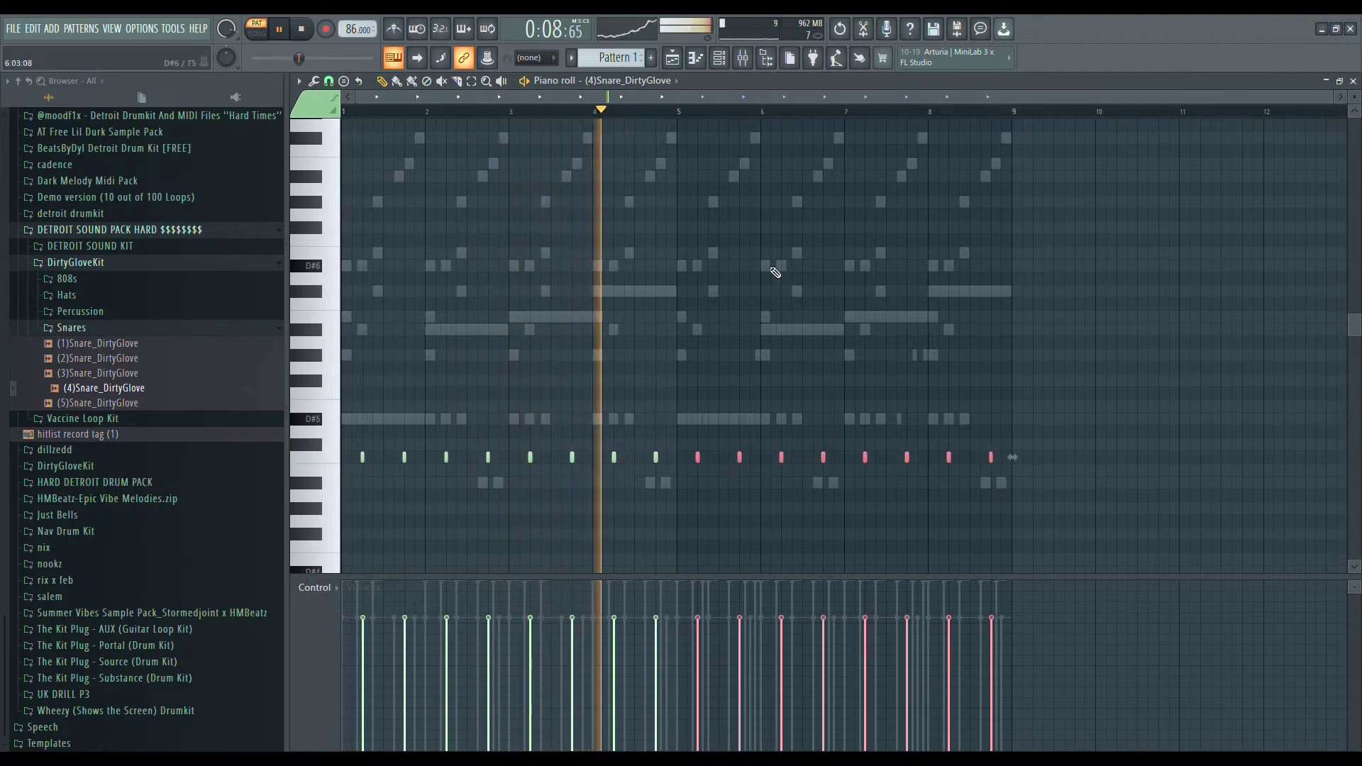
left_click(774, 488, "ctrl")
left_click_drag(995, 585, 21, 328)
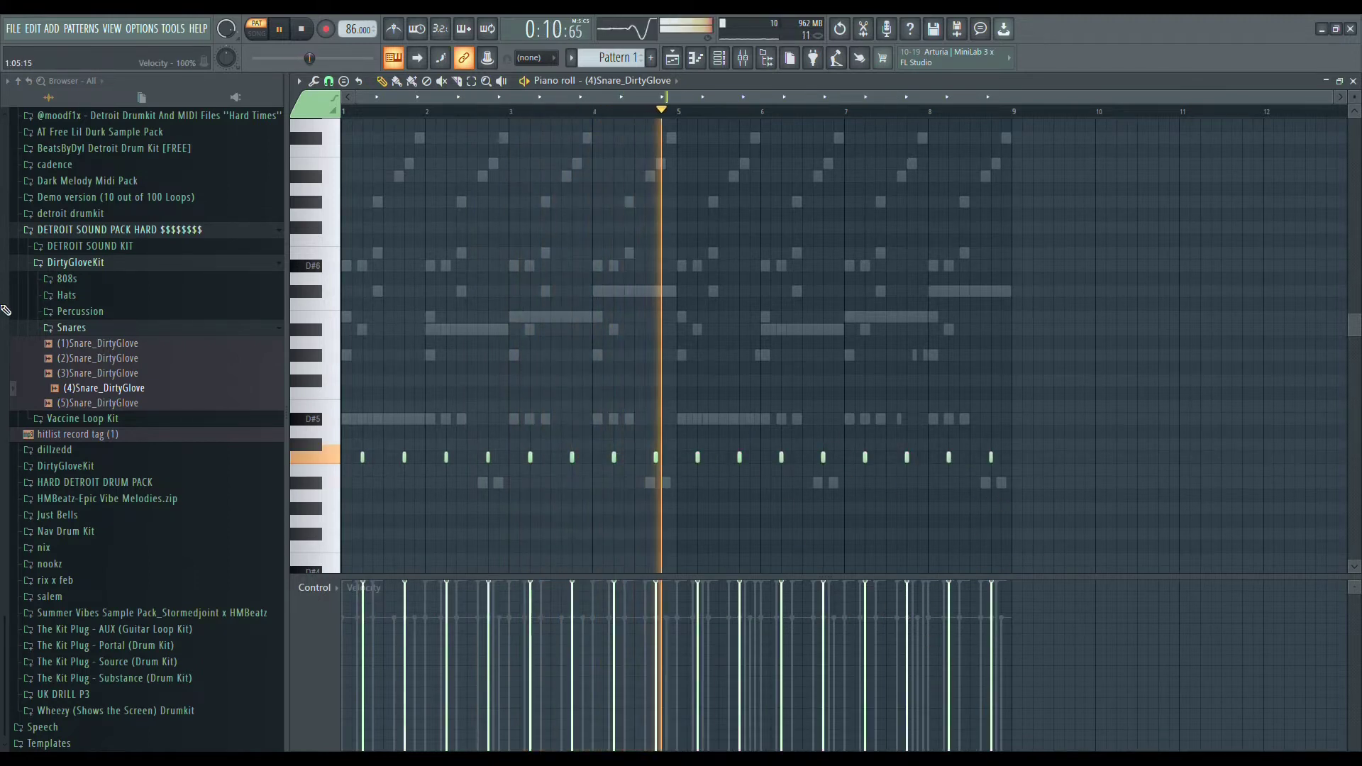
Audition DirtyGloveKit's hi-hats and load (2)HiHat_DirtyGlove as a channel carrying the same note pattern as 808 9
left_click(720, 59)
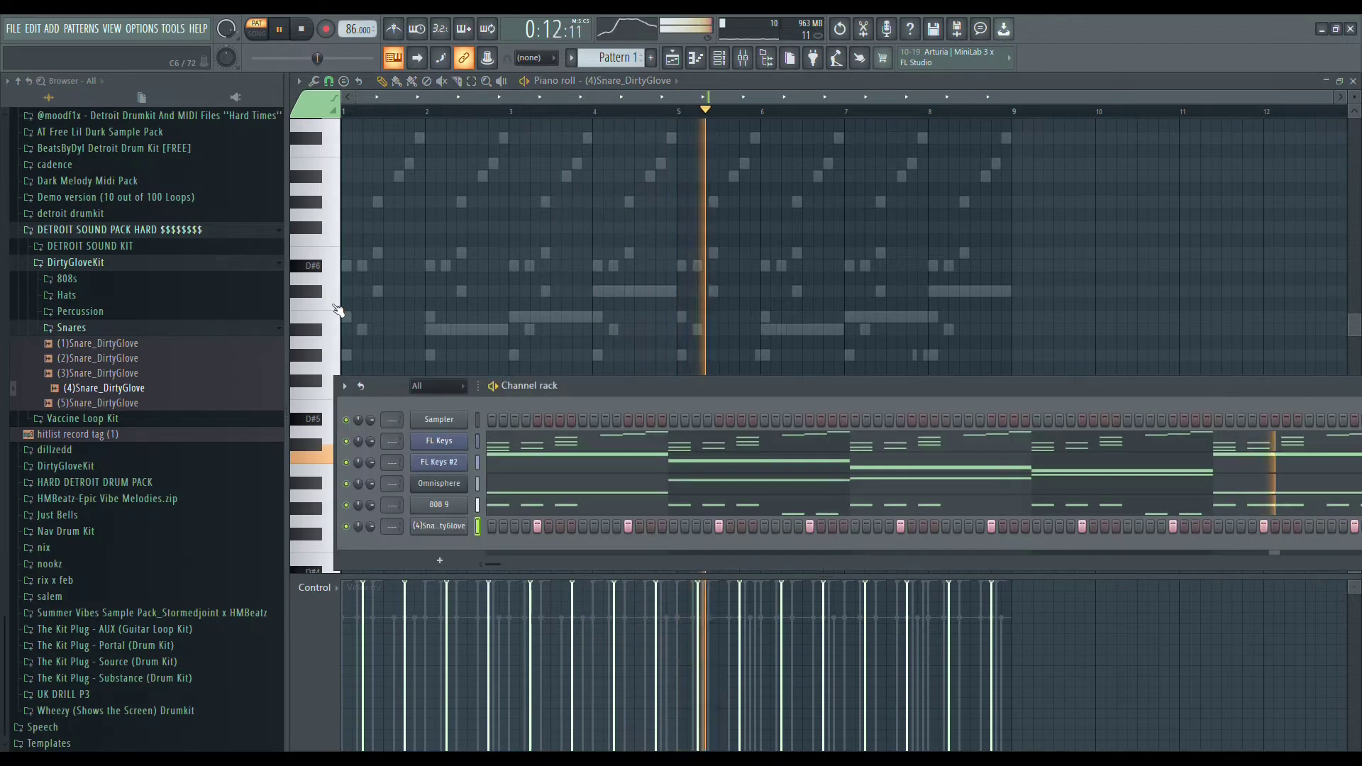
left_click(259, 328)
left_click(159, 369)
left_click(160, 385)
left_click(165, 416)
left_click(180, 434)
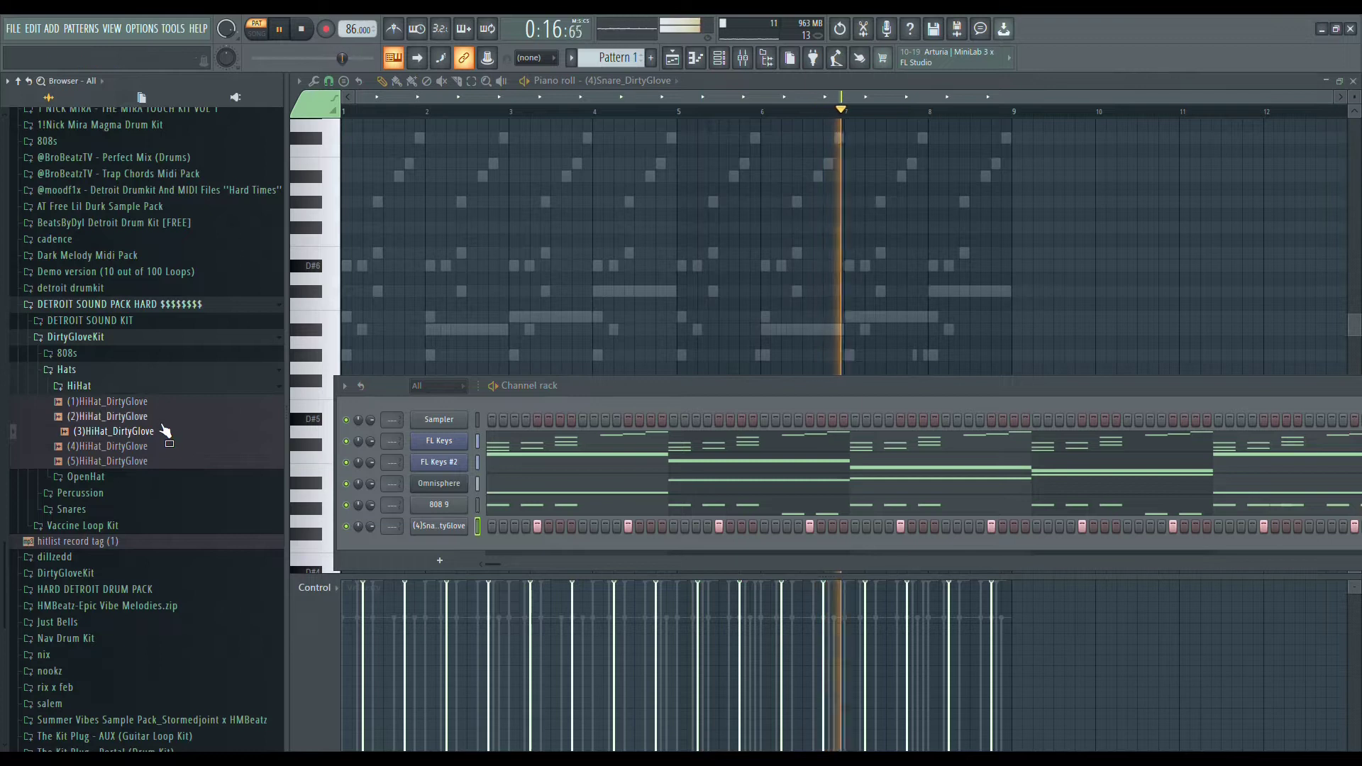
left_click_drag(166, 417, 427, 541)
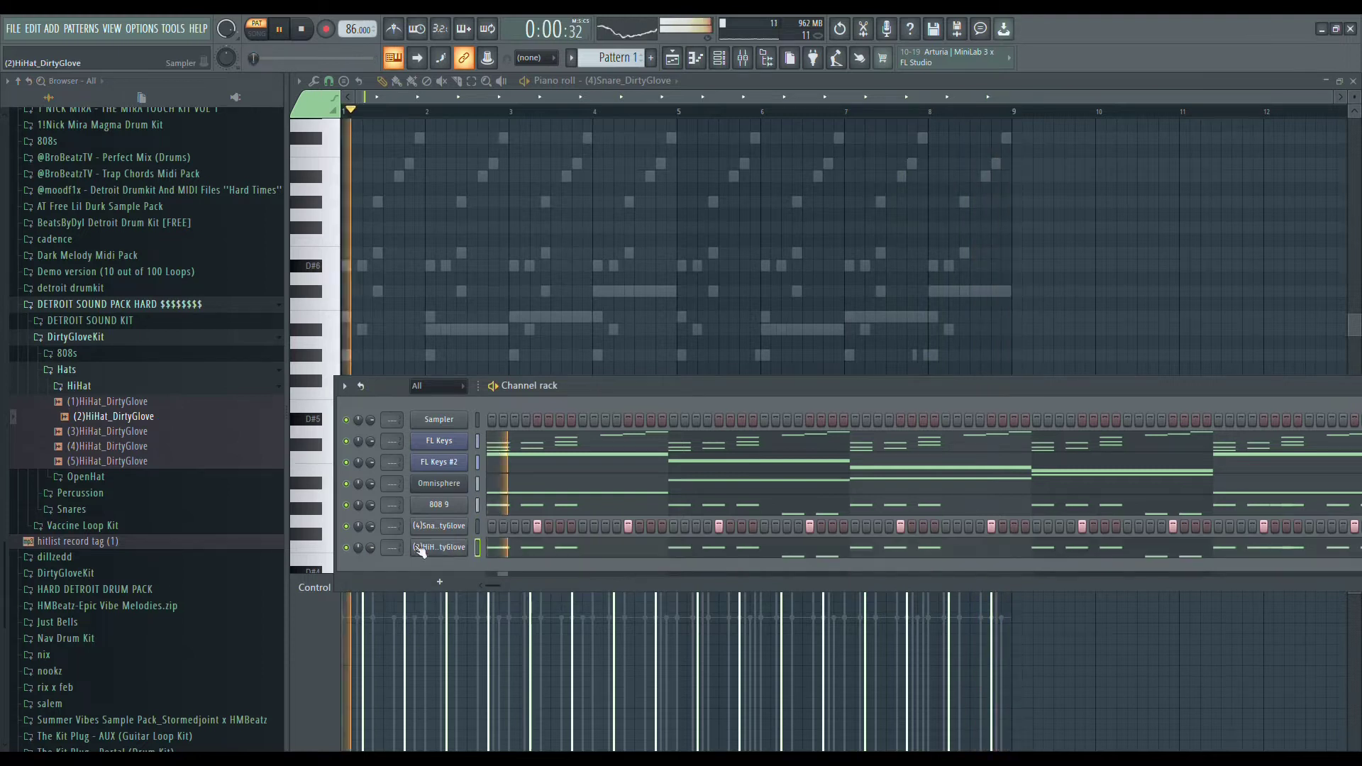
Audition DirtyGloveKit's open hats and load (1)OhHat_DirtyGlove as a new channel
left_click(231, 370)
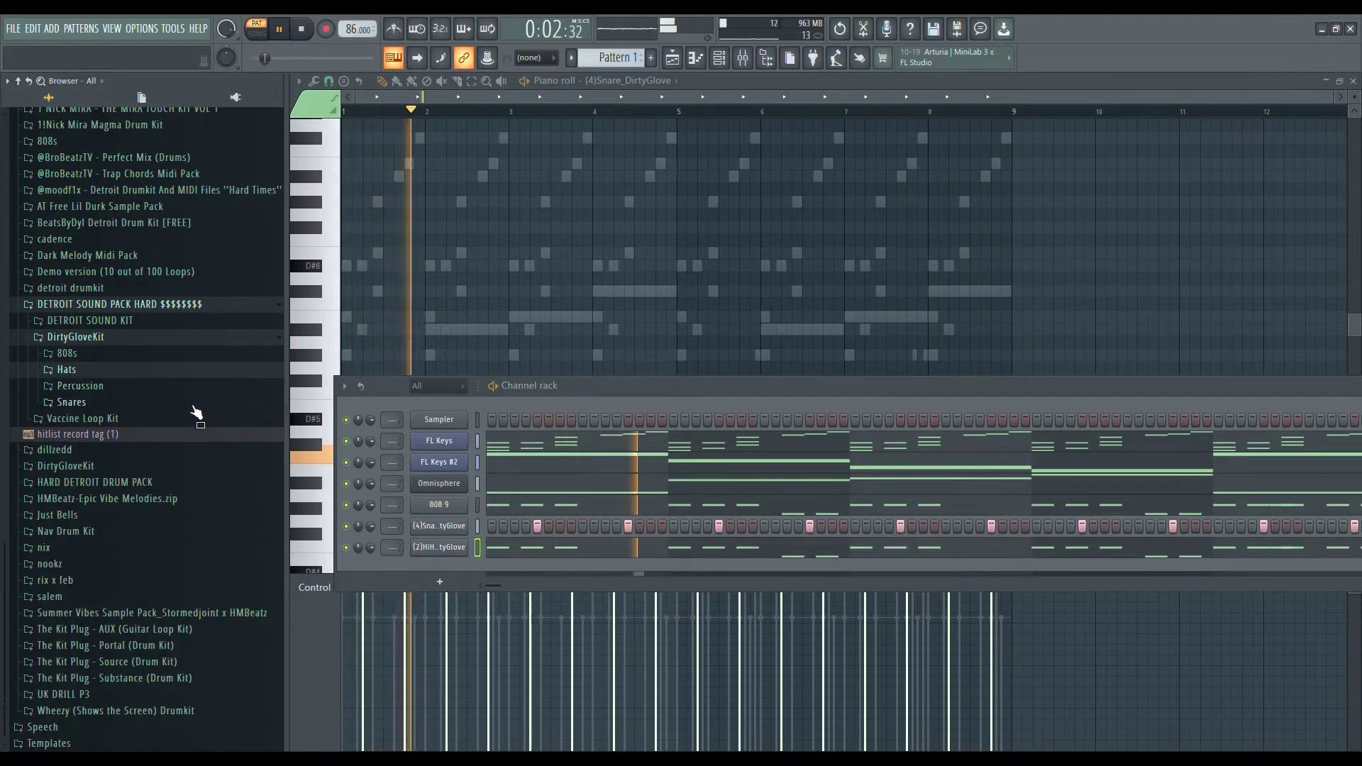
left_click(210, 373)
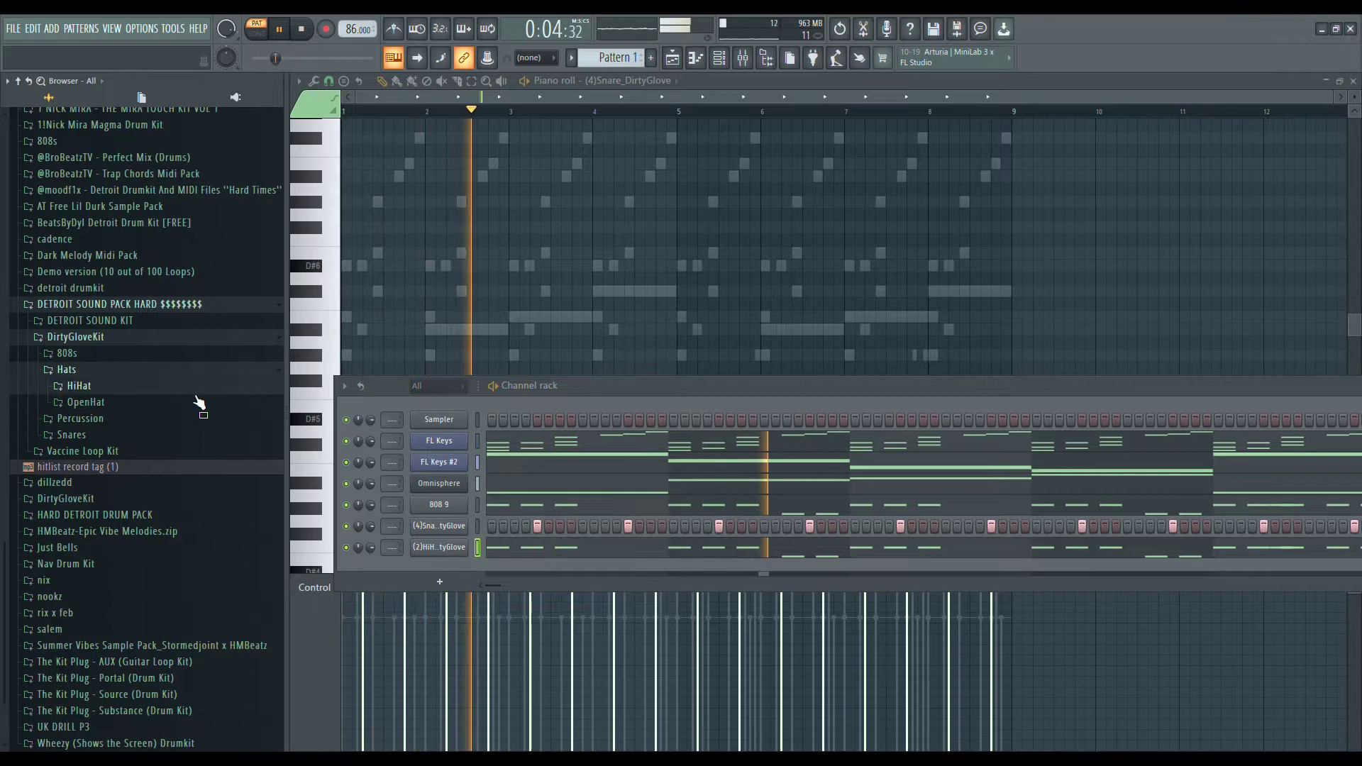
left_click(201, 385)
left_click(202, 389)
left_click(202, 403)
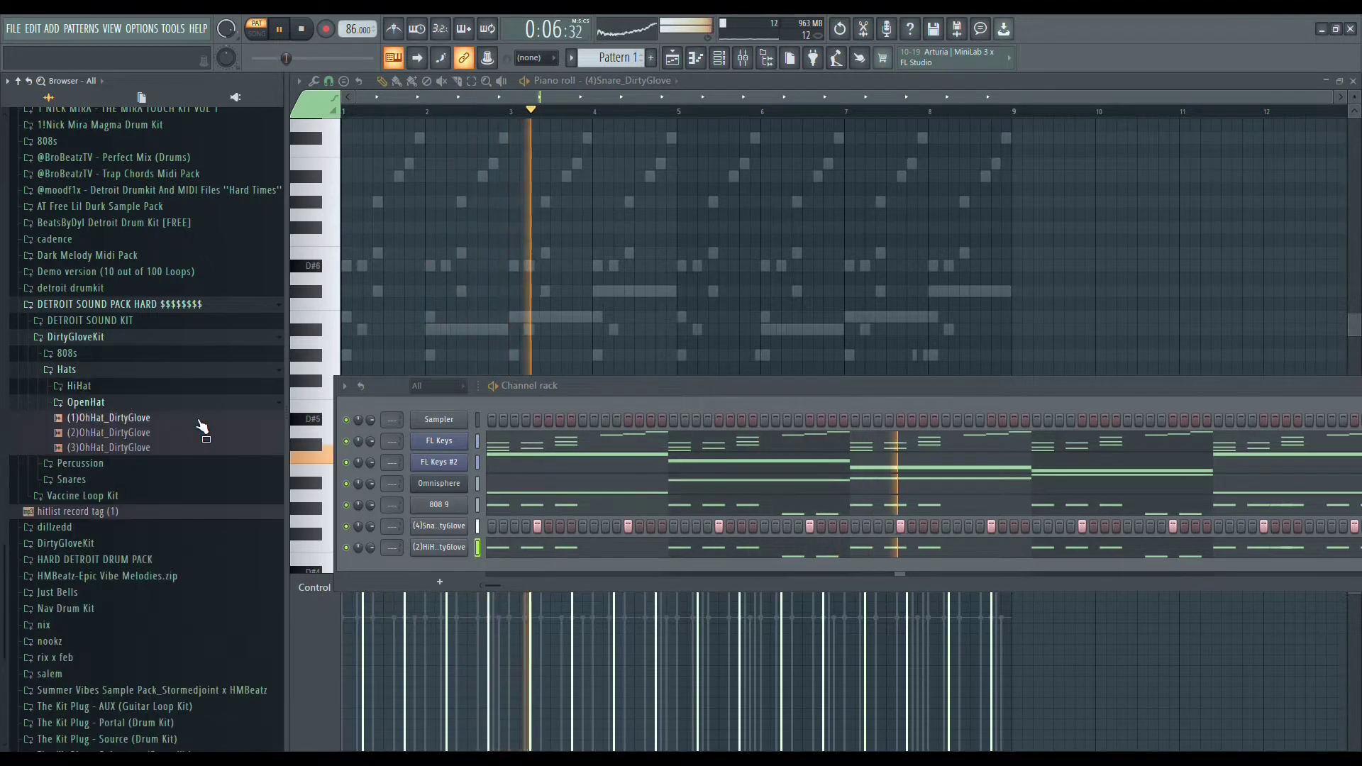
left_click(204, 431)
left_click_drag(202, 419, 444, 562)
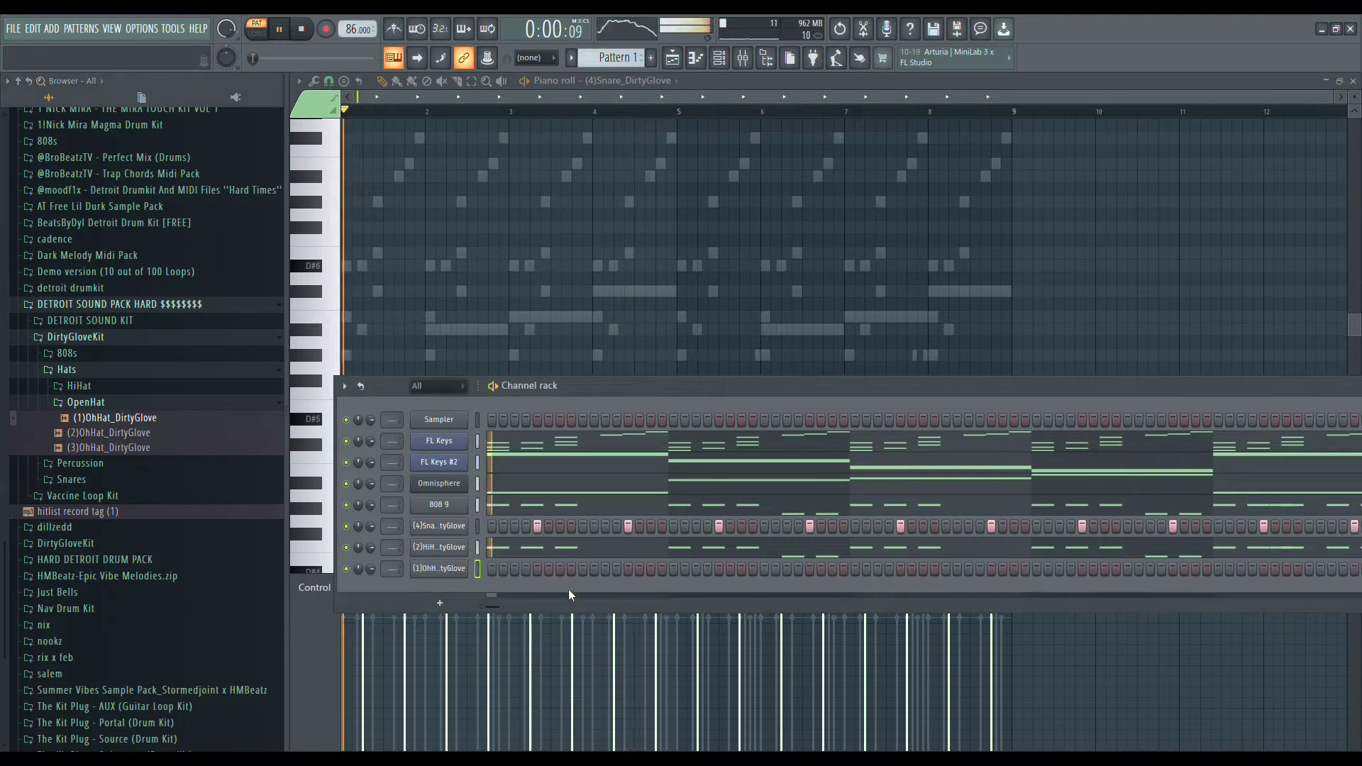
Place open hat hits on step 11 of bars 1 to 3, leaving no extra hit in bar 3
left_click(787, 568)
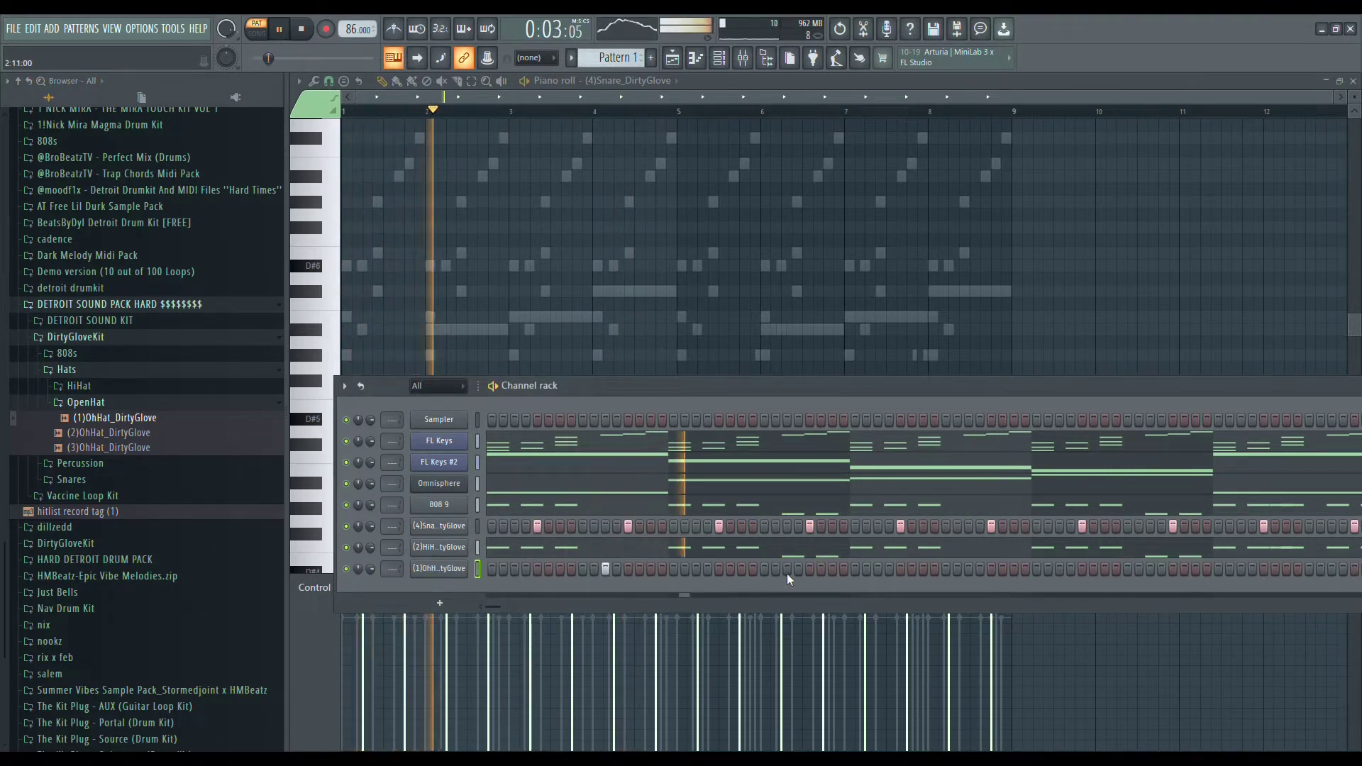
left_click(969, 569)
left_click(932, 570)
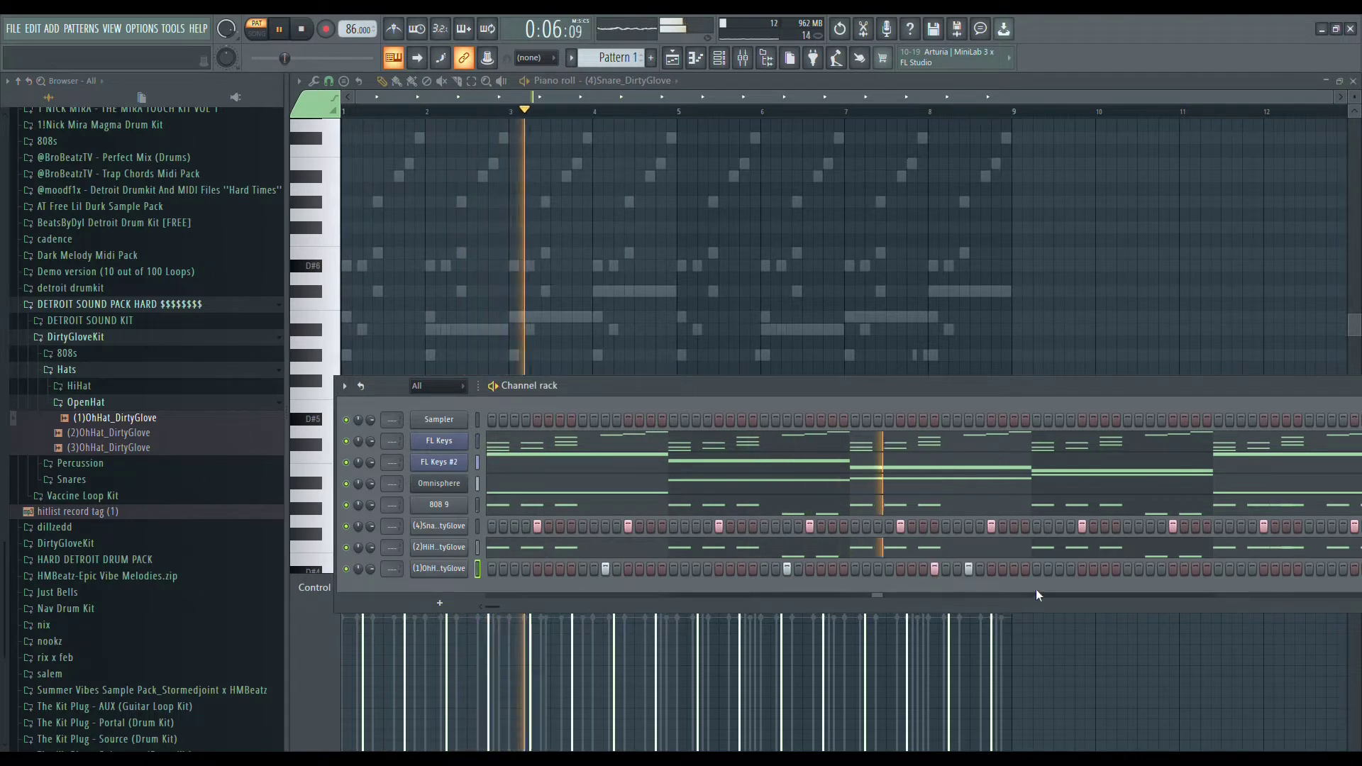
key("F7")
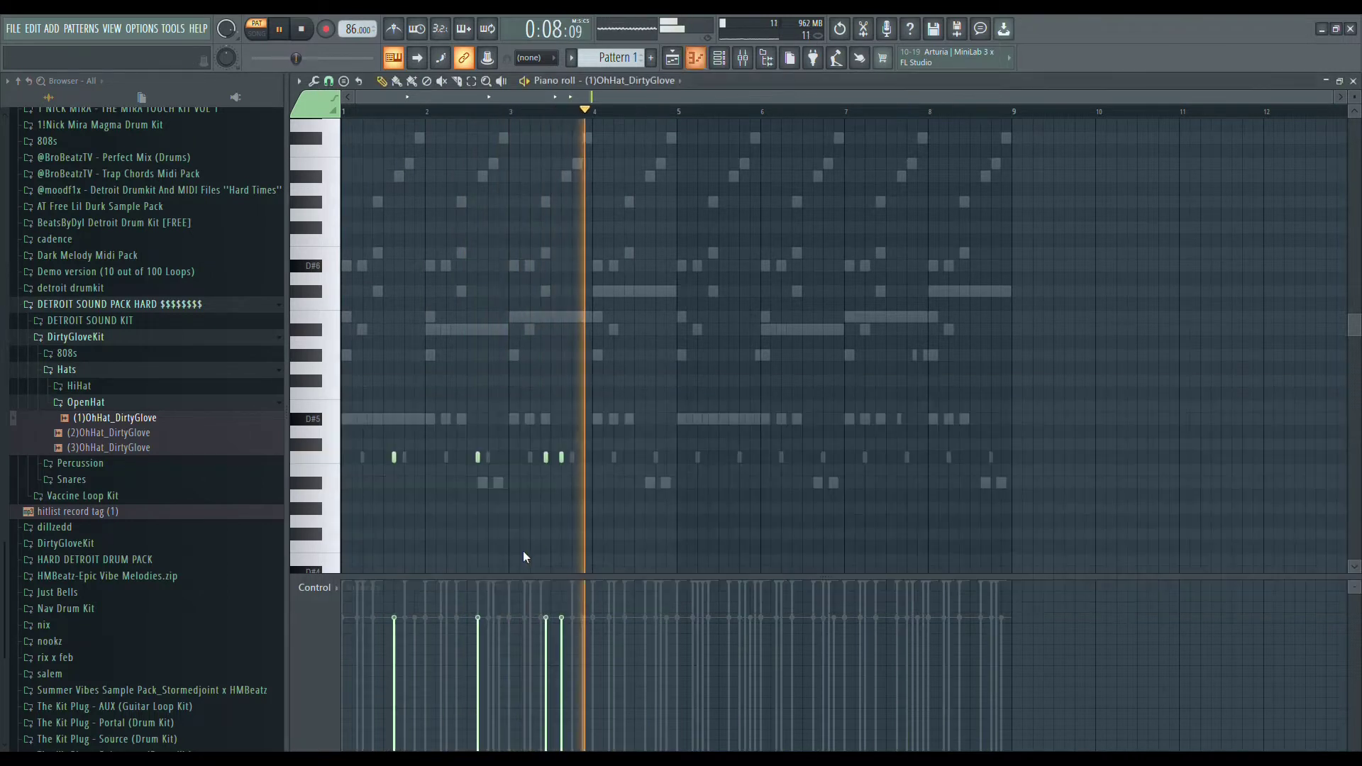
right_click(545, 460)
left_click_drag(629, 496, 219, 392)
left_click_drag(580, 458, 540, 459)
key("space")
key("space")
left_click(839, 29)
Add an open hat hit on step 11 of bar 4 and copy the four hits onto step 3 of bars 5 to 8
right_click(642, 414, "ctrl")
key("space")
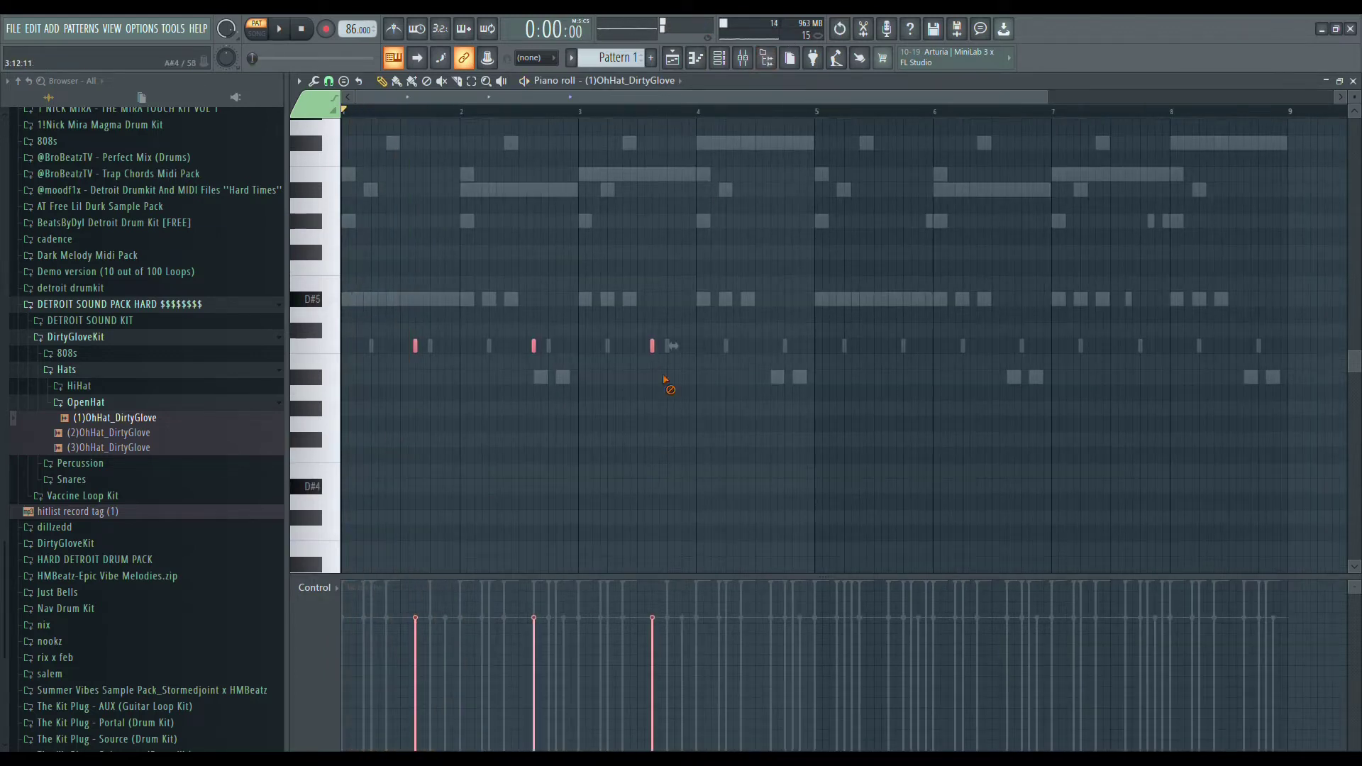
left_click_drag(687, 386, 338, 340)
key("space")
left_click_drag(535, 349, 778, 384)
left_click_drag(1002, 481, 344, 203)
left_click_drag(772, 347, 1194, 393, "shift")
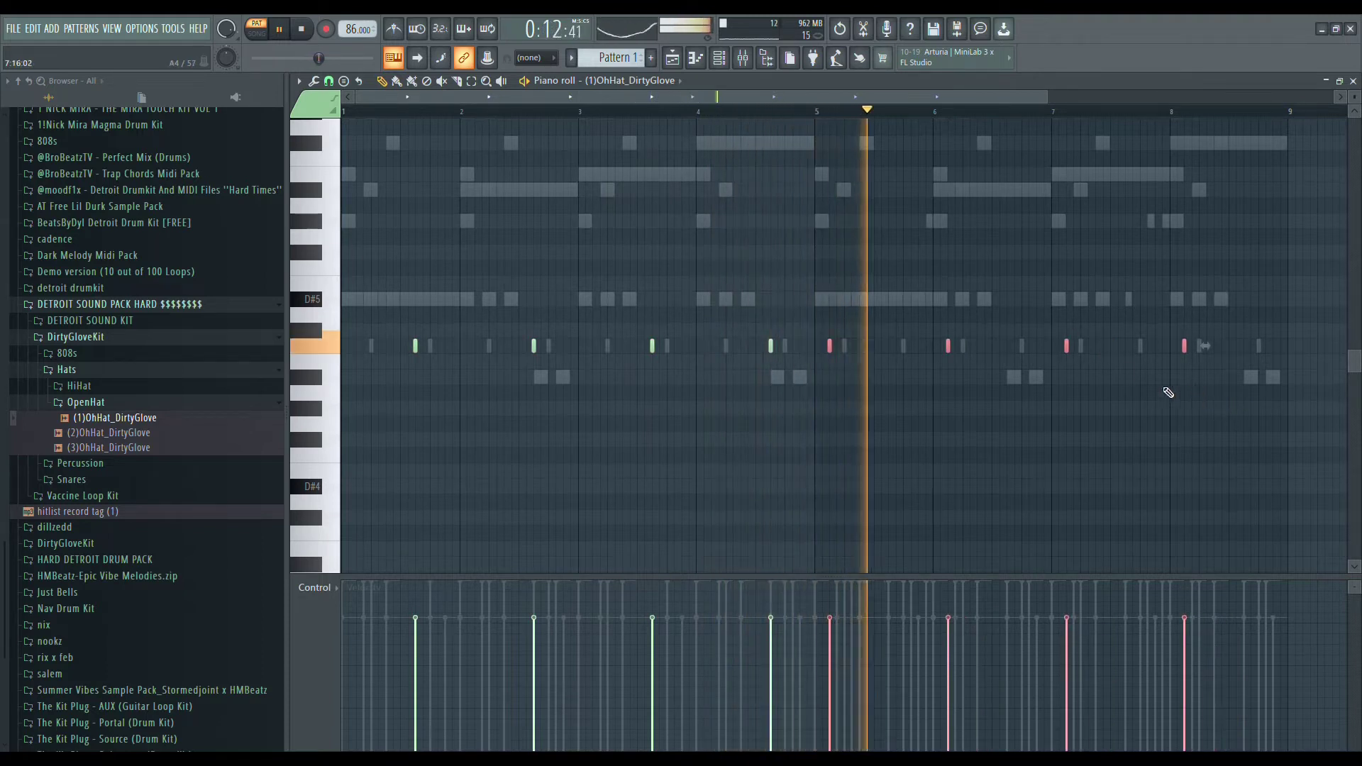
Audition DirtyGloveKit's percussion samples during playback and load (5)Perc_DirtyGlove as a new channel
left_click(722, 61)
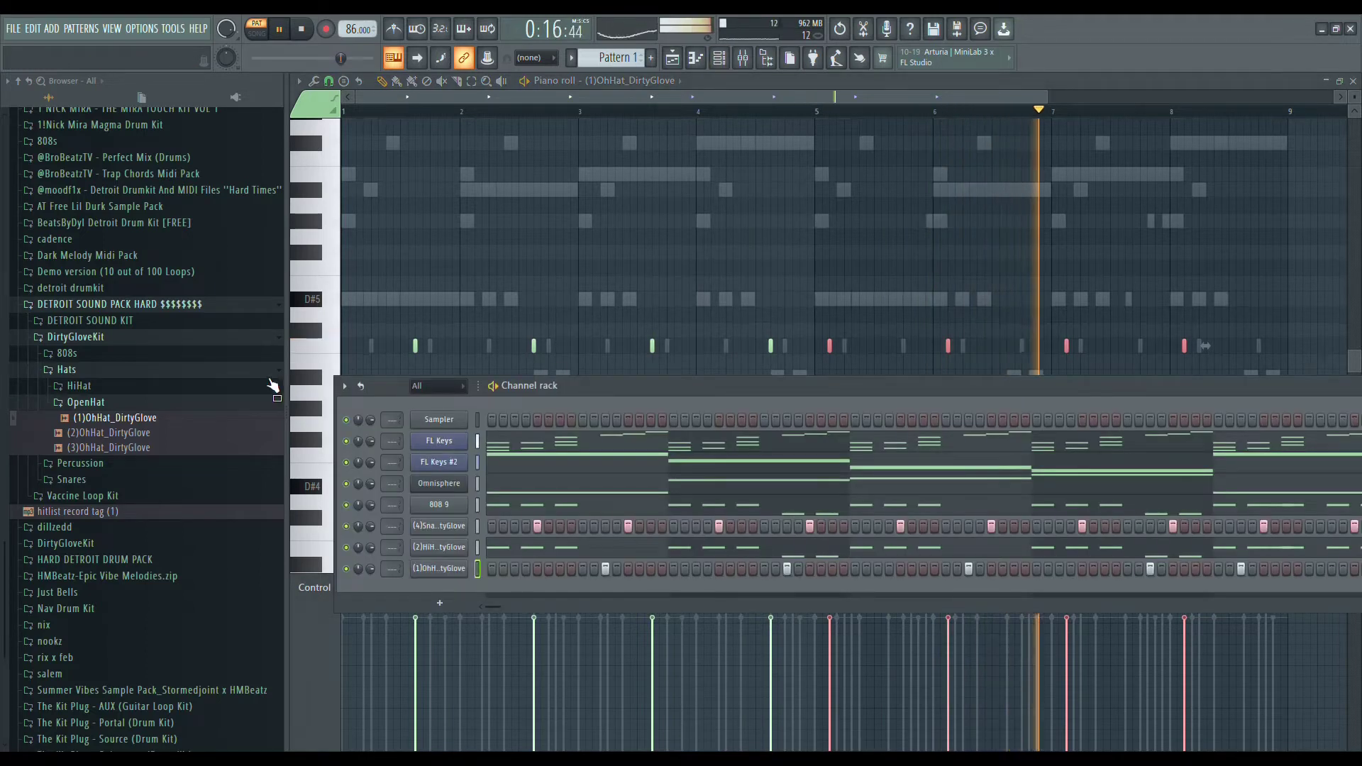
left_click(267, 401)
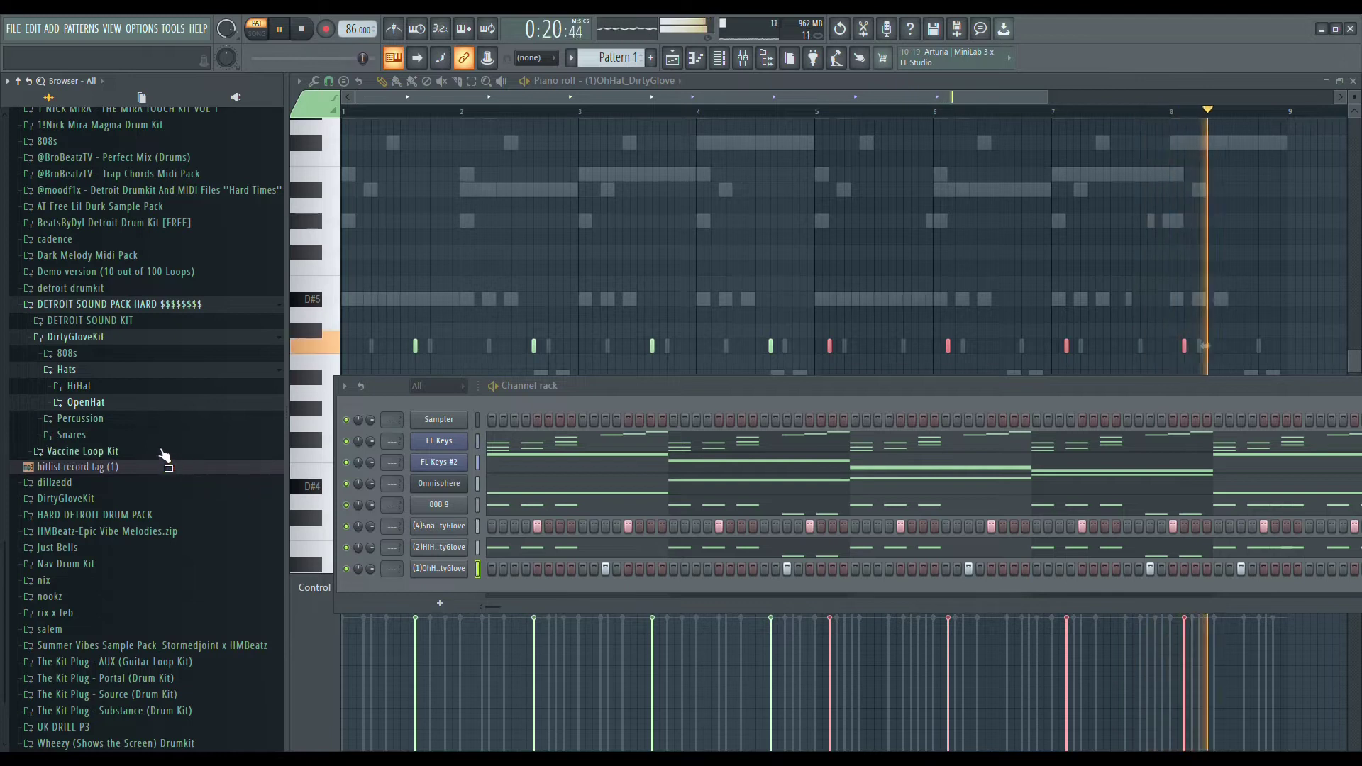
key("space")
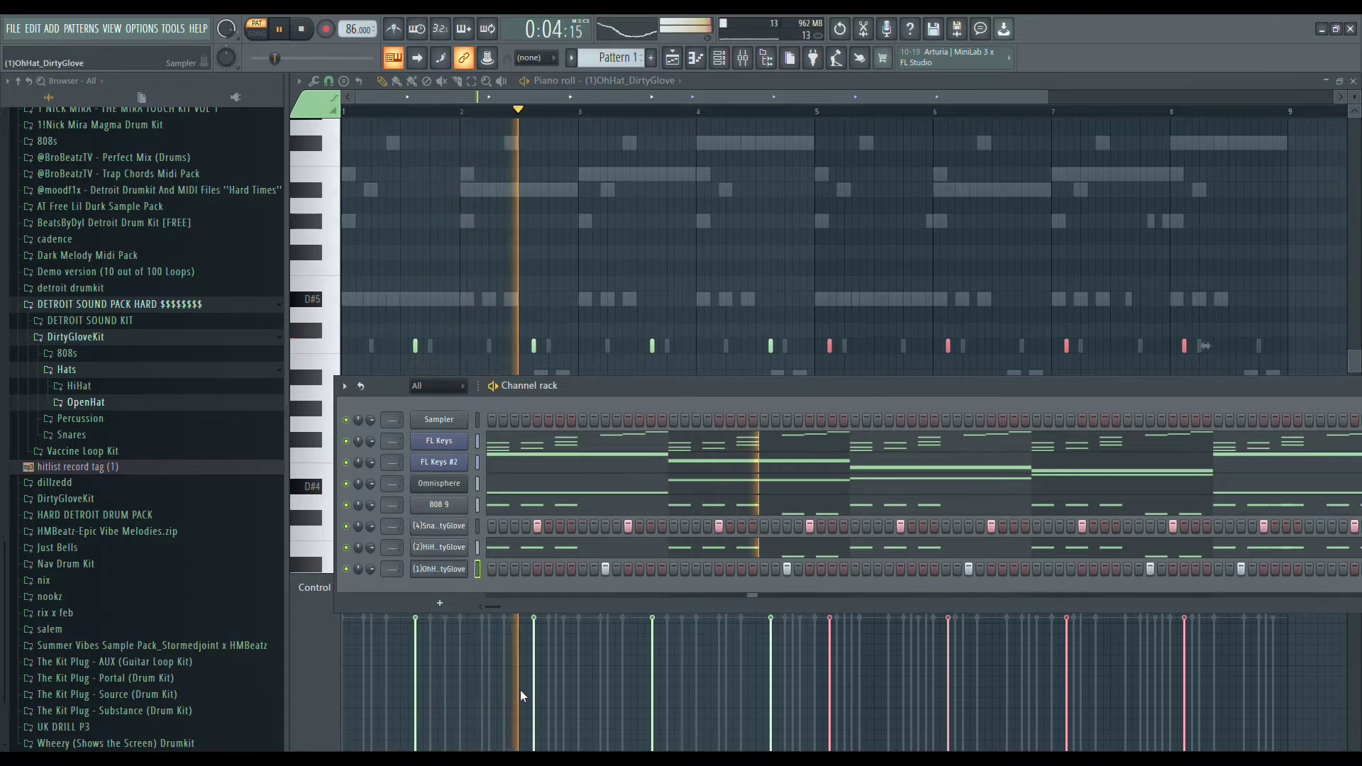
left_click(154, 434)
left_click(154, 434)
left_click(154, 434)
left_click(154, 419)
left_click(158, 493)
left_click(155, 465)
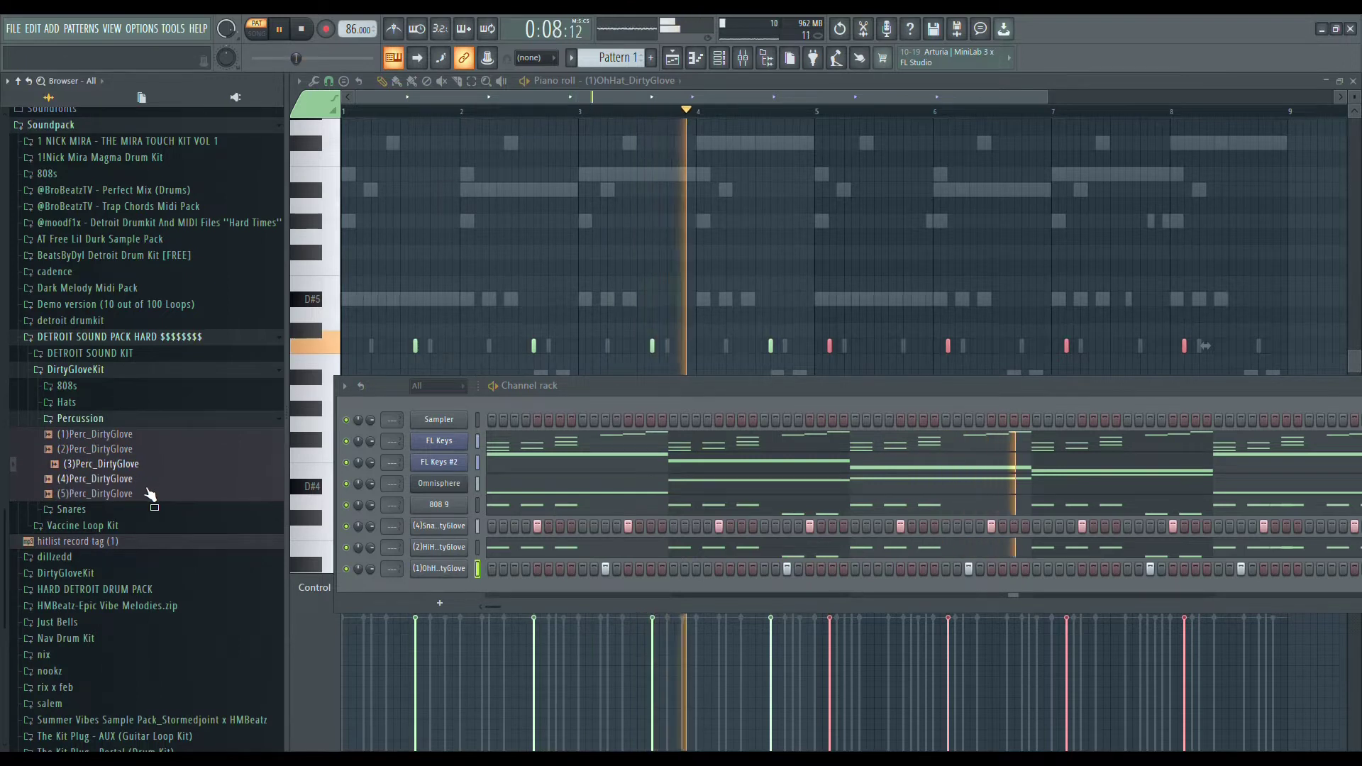
left_click(148, 434)
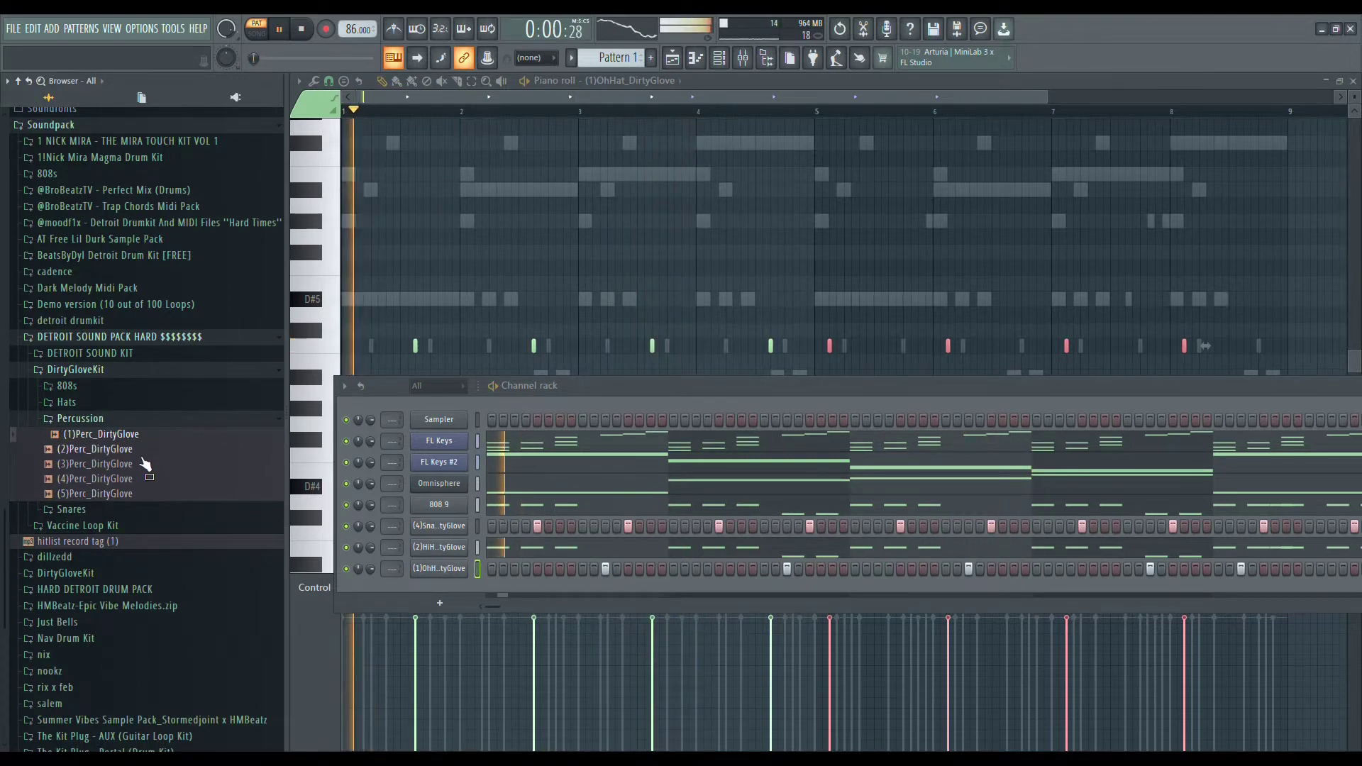
left_click(148, 478)
left_click(150, 495)
left_click_drag(397, 581, 440, 589)
Load MadeDis (Perc) from the Percys folder of DETROIT SOUND KIT as a new channel and open its sampler settings
left_click(207, 352)
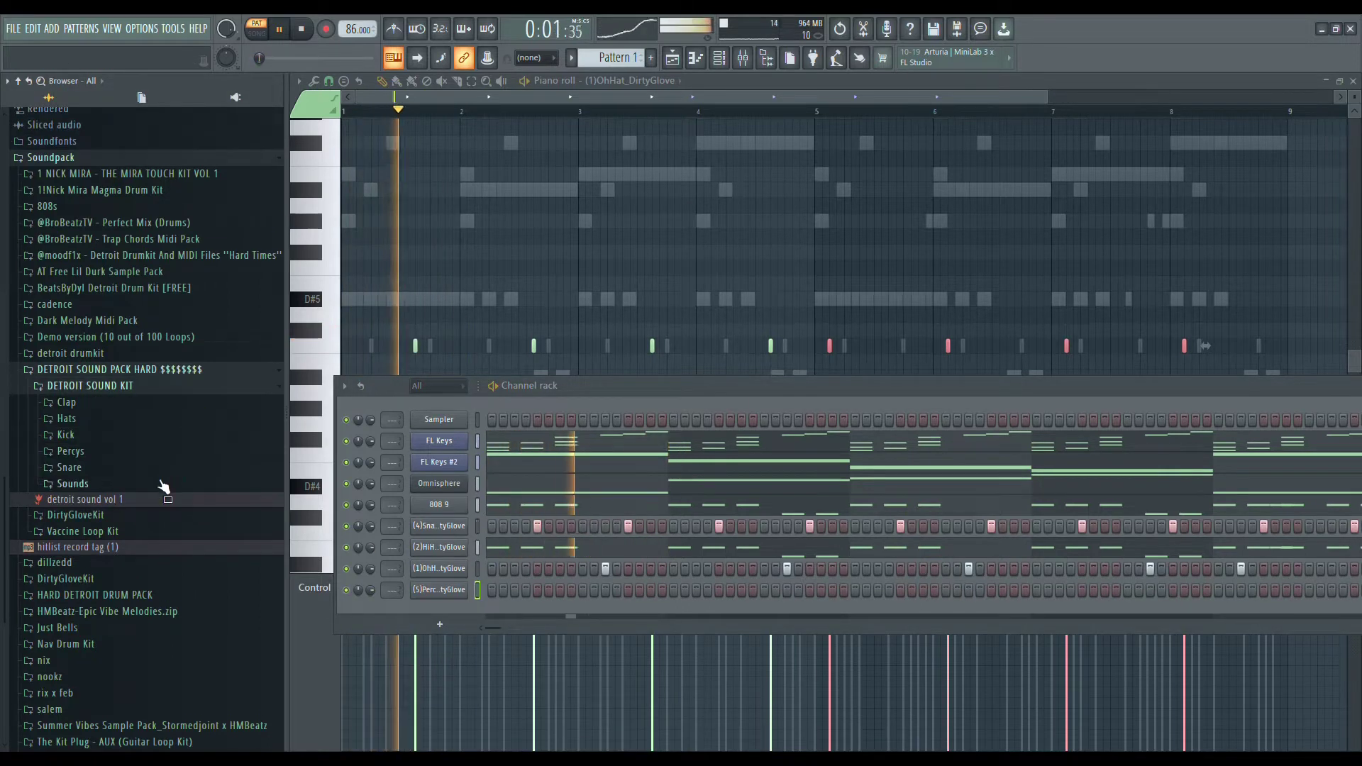
left_click(175, 454)
key("space")
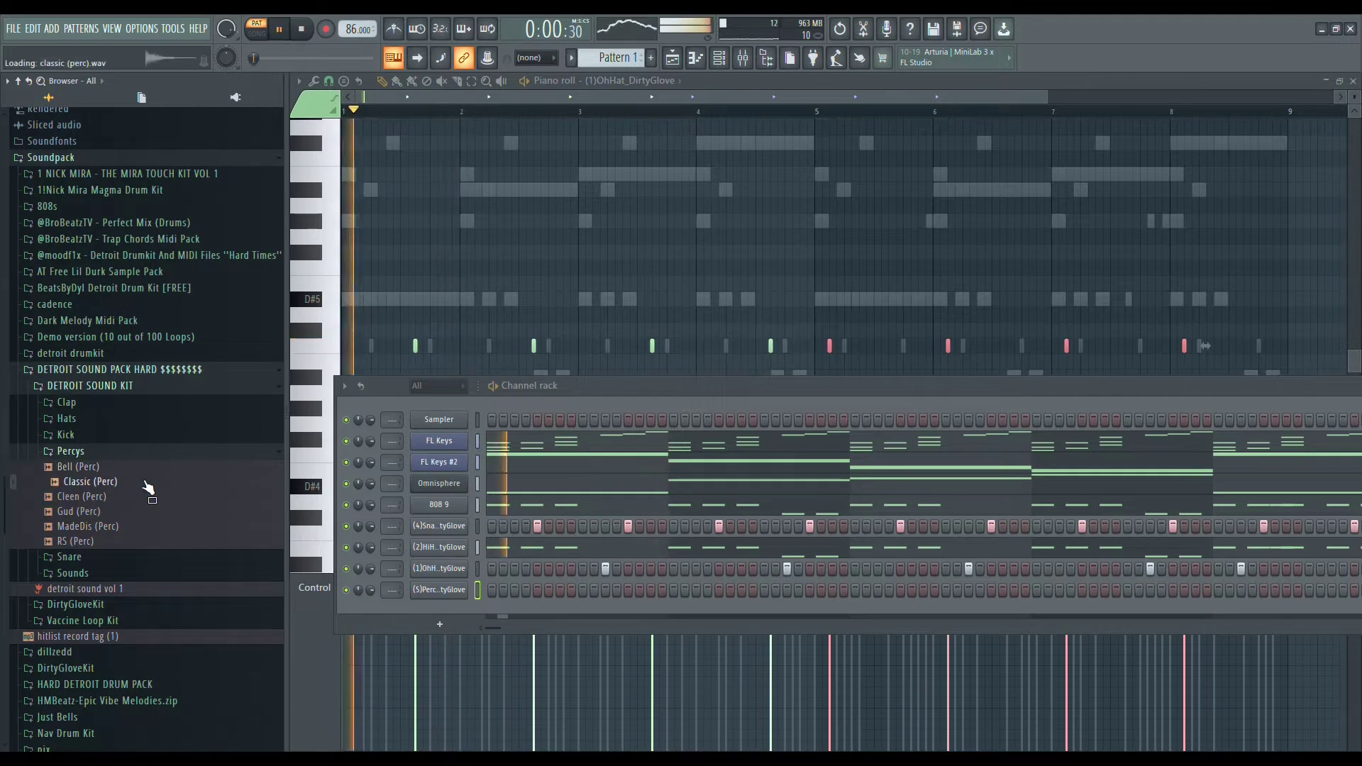
left_click(128, 512)
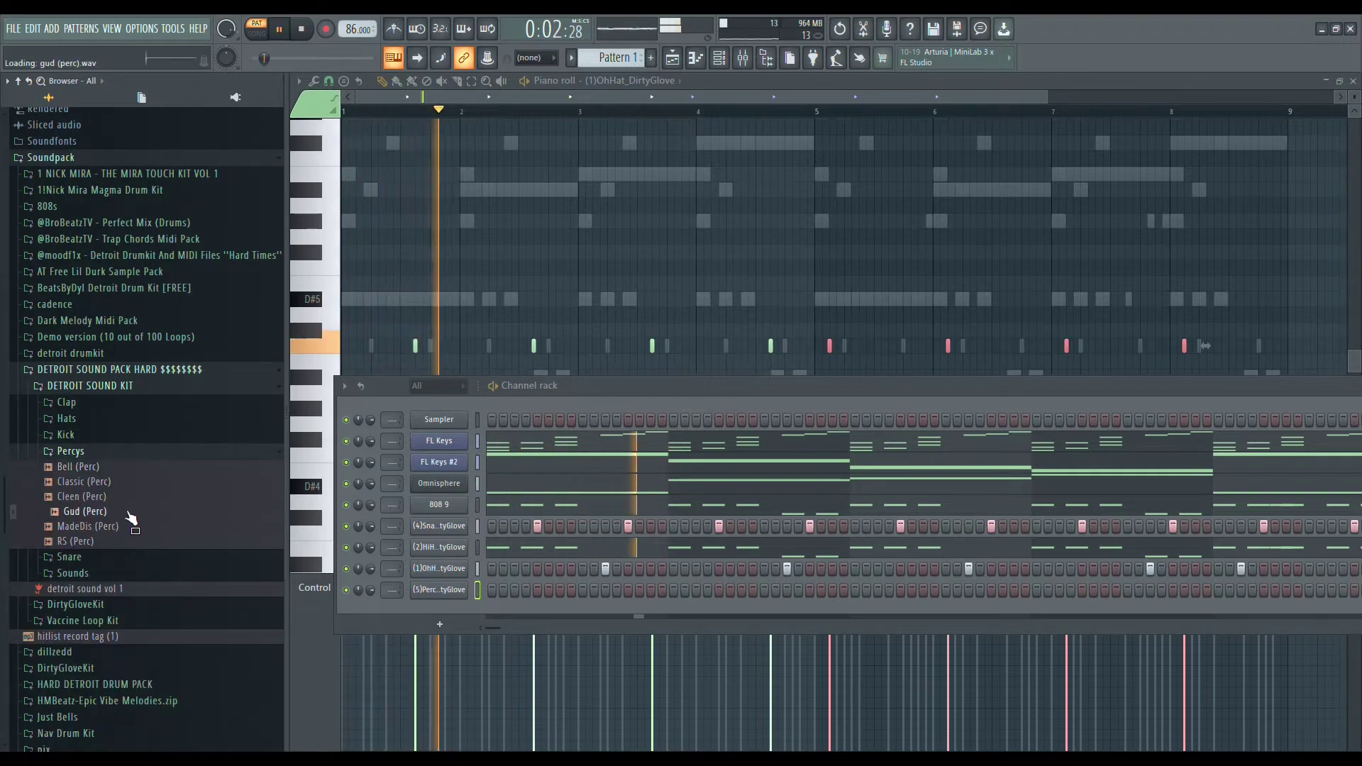
left_click(127, 531)
key("space")
key("space")
left_click_drag(127, 530, 428, 613)
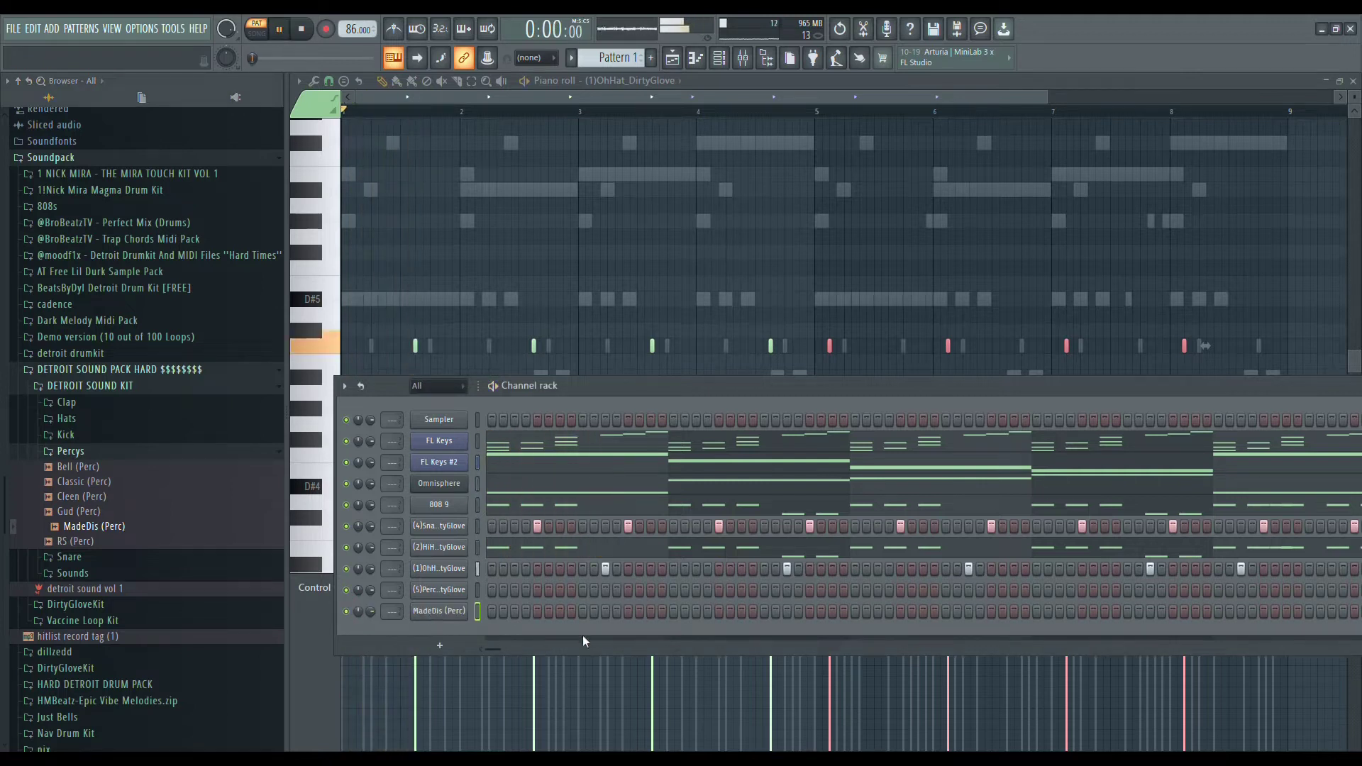
left_click(451, 611)
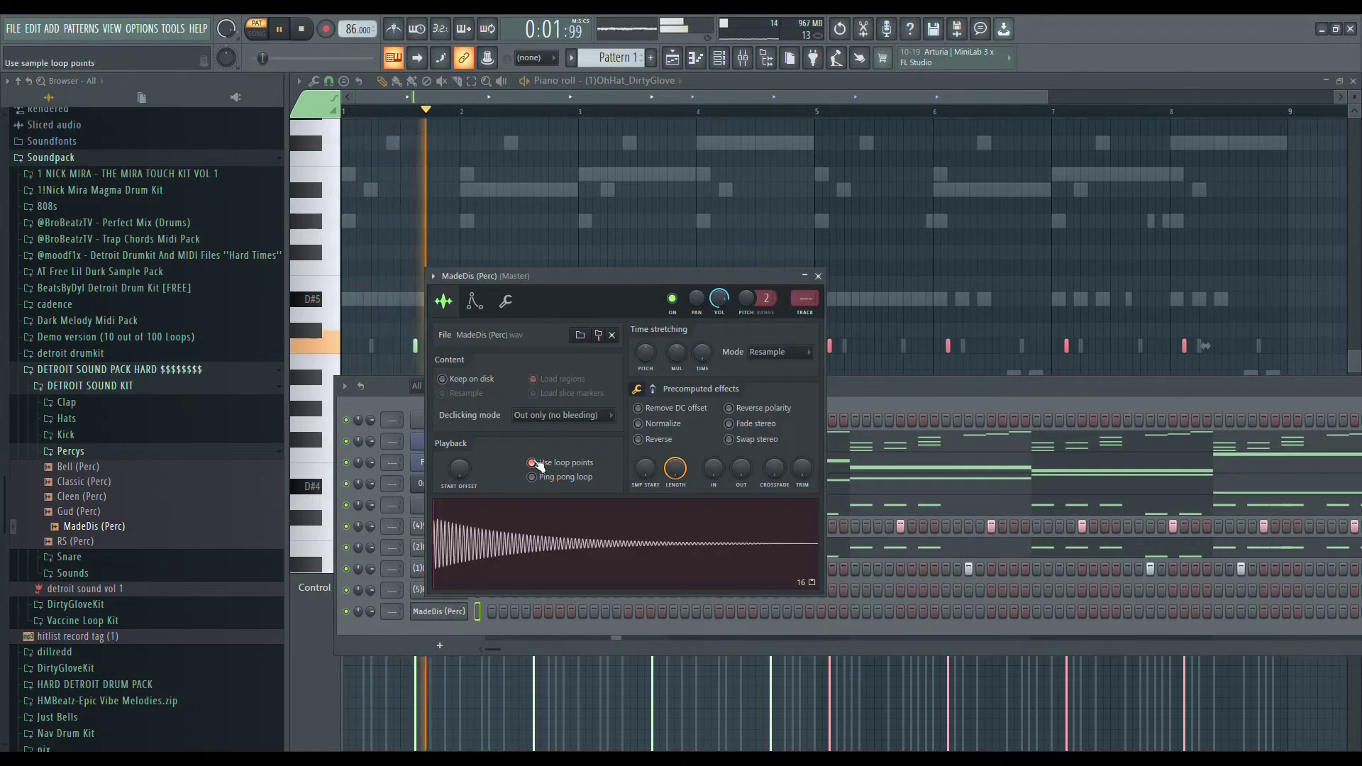
Review the miscellaneous sampler settings of MadeDis (Perc), close them and place its hits on steps 1 to 3 of bar 2
left_click(506, 302)
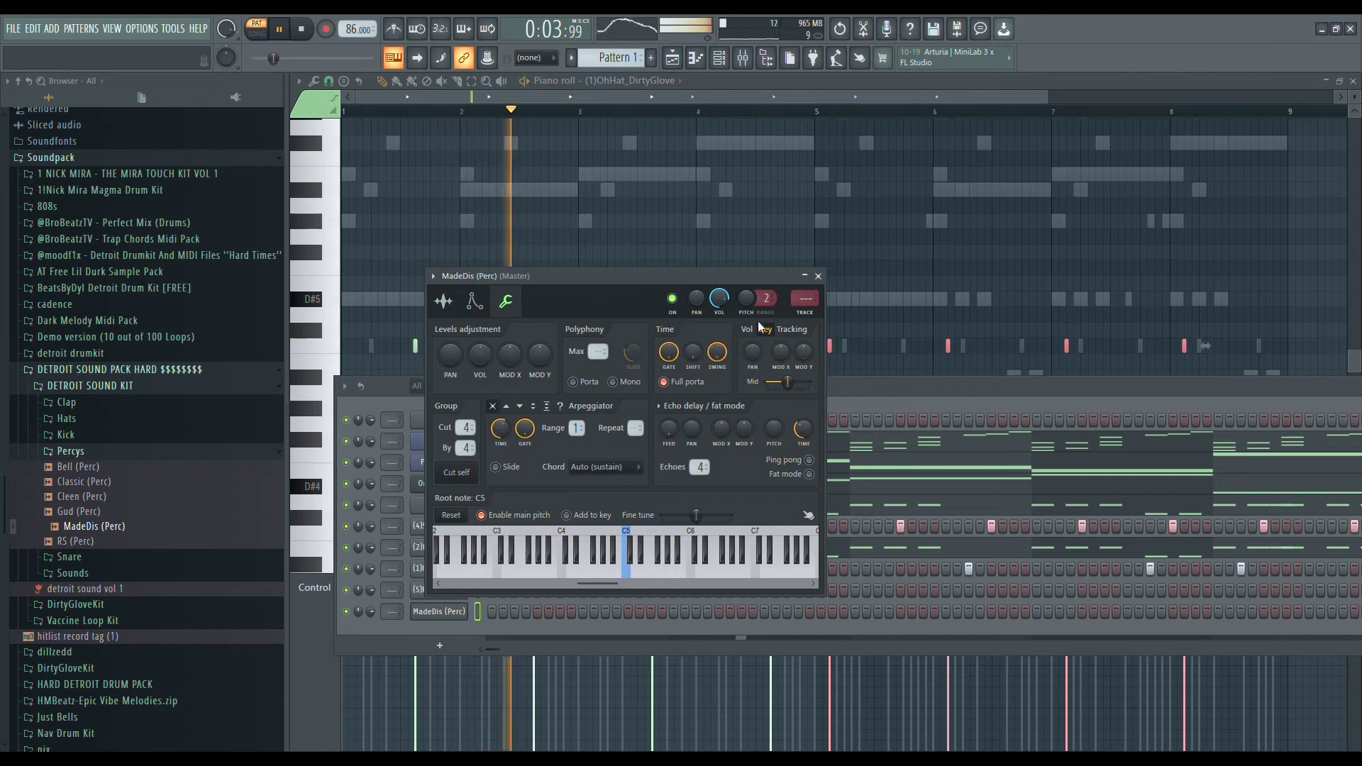
left_click(817, 277)
key("space")
left_click(674, 611)
left_click(684, 611)
left_click(695, 612)
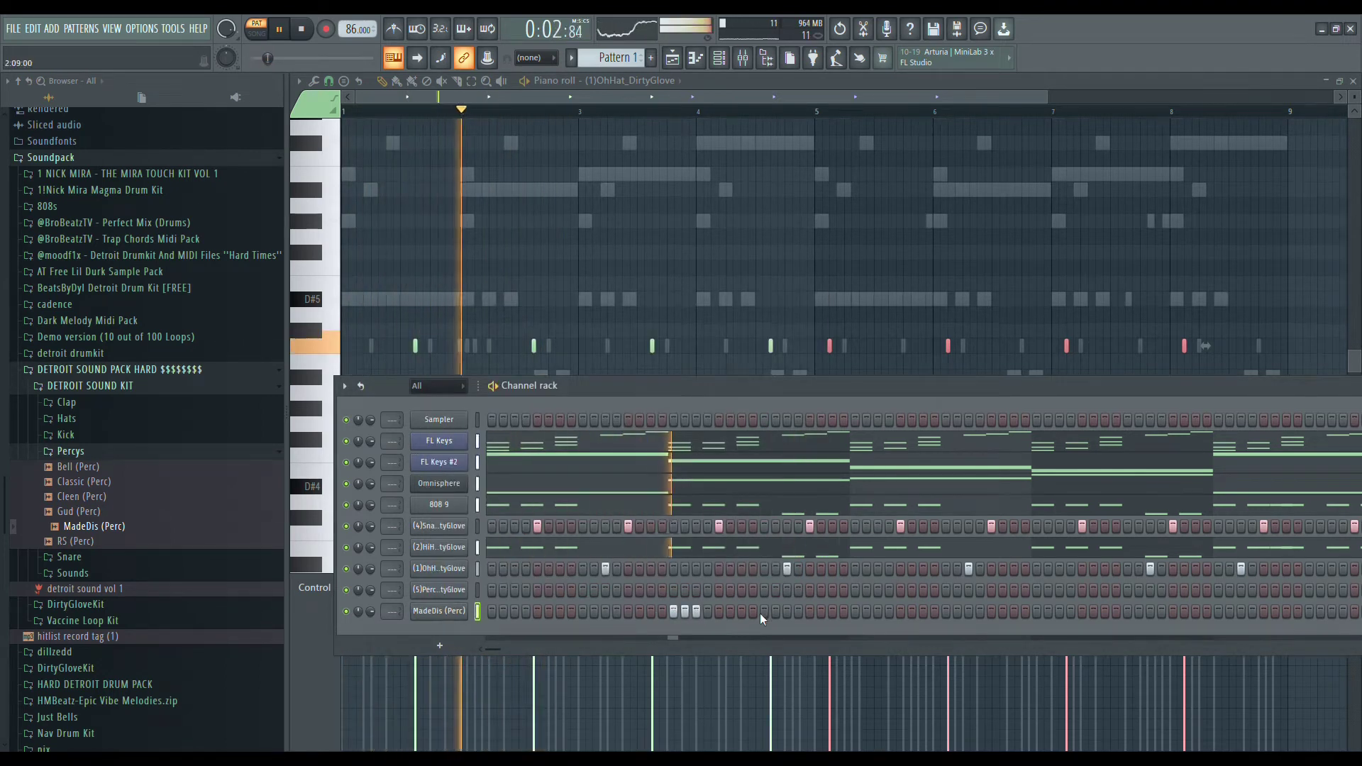
key("space")
key("space")
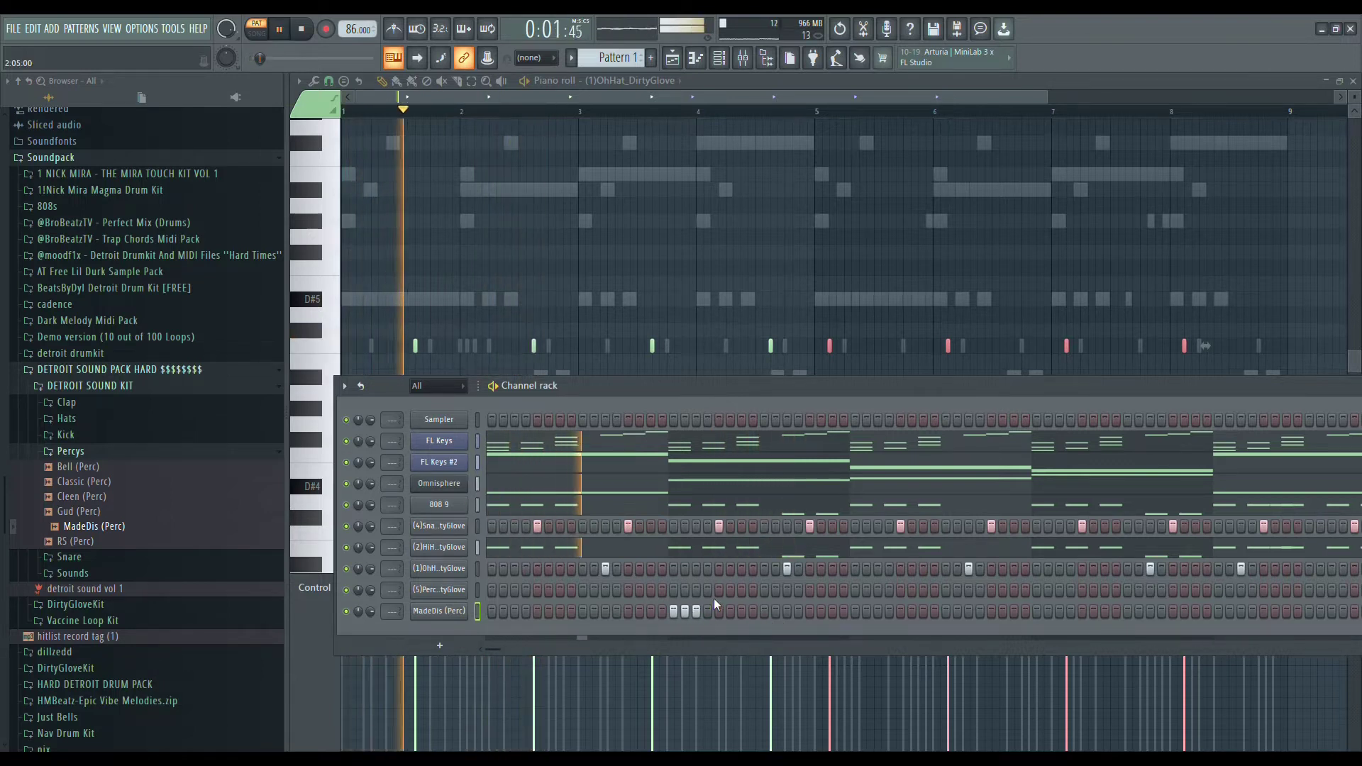
Place a (5)Perc_DirtyGlove hit in bar 2 during playback, settling on step 7
left_click(764, 591)
left_click(762, 592)
left_click(750, 590)
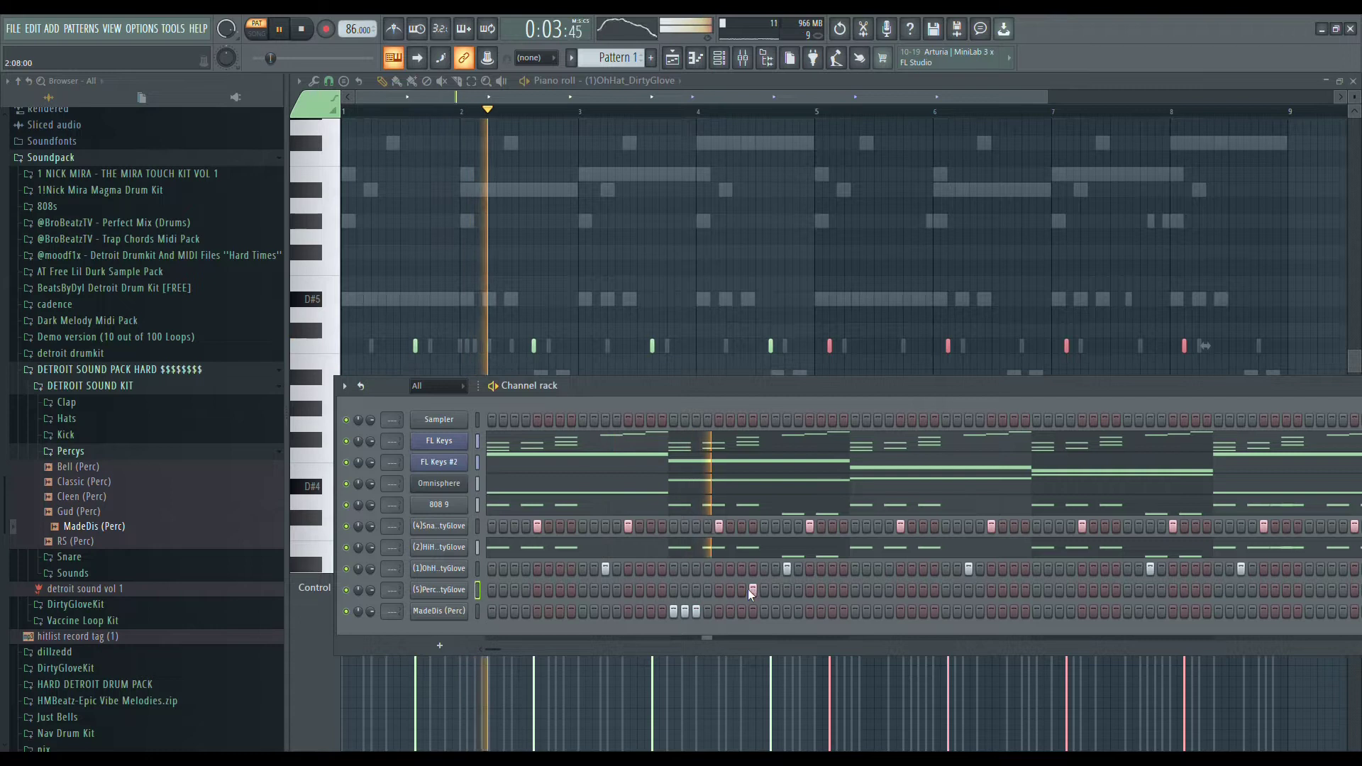
key("space")
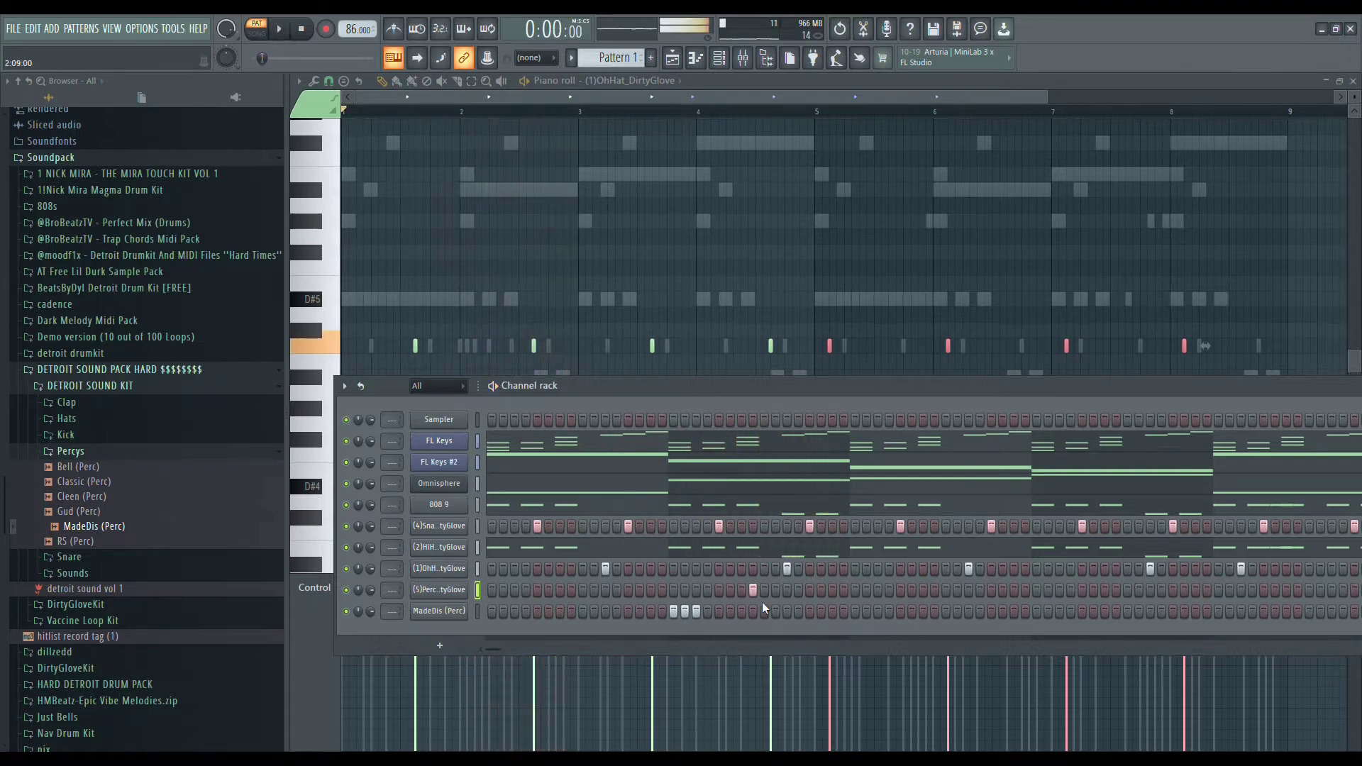
left_click(752, 589)
left_click(740, 589)
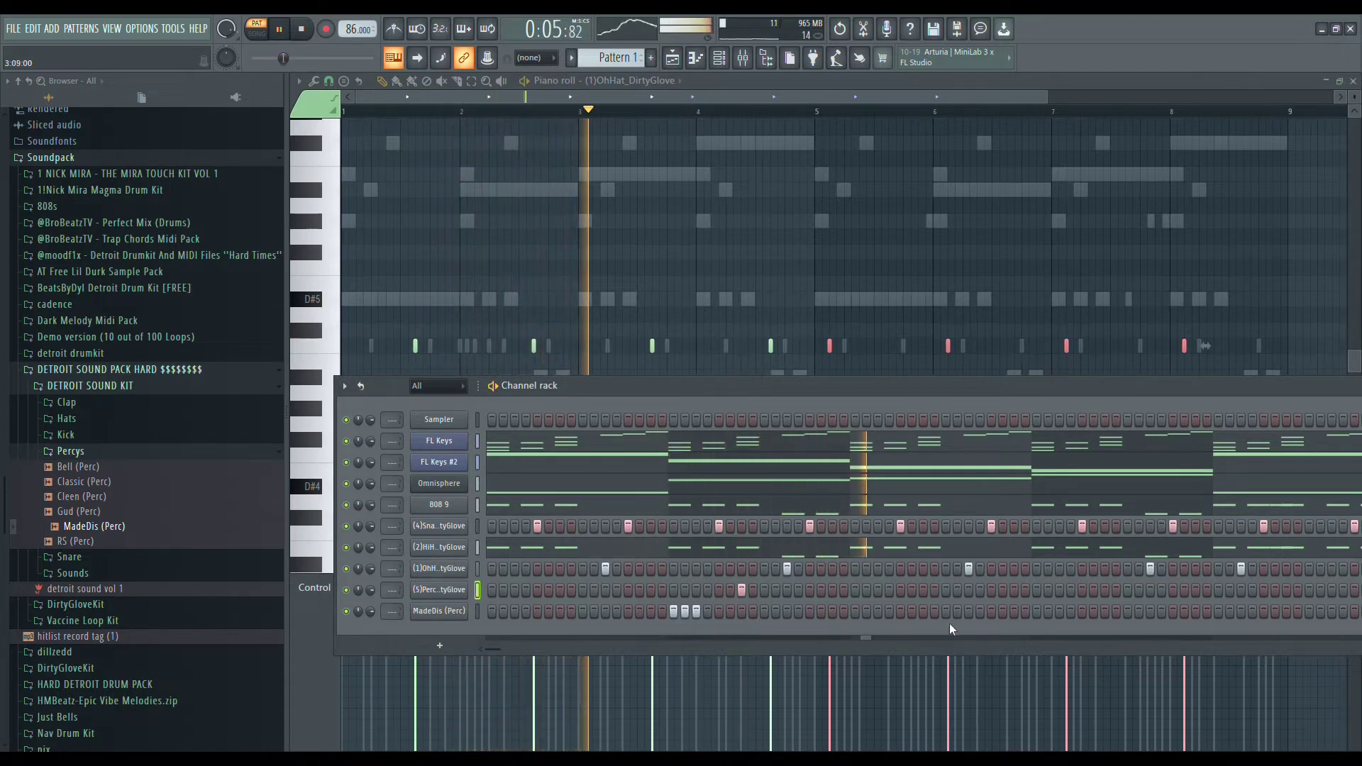
Add MadeDis (Perc) hits on step 16 of bar 3 and steps 1, 2 and 15 of bar 4, plus a chopped roll on step 16
left_click_drag(1025, 611, 1049, 614)
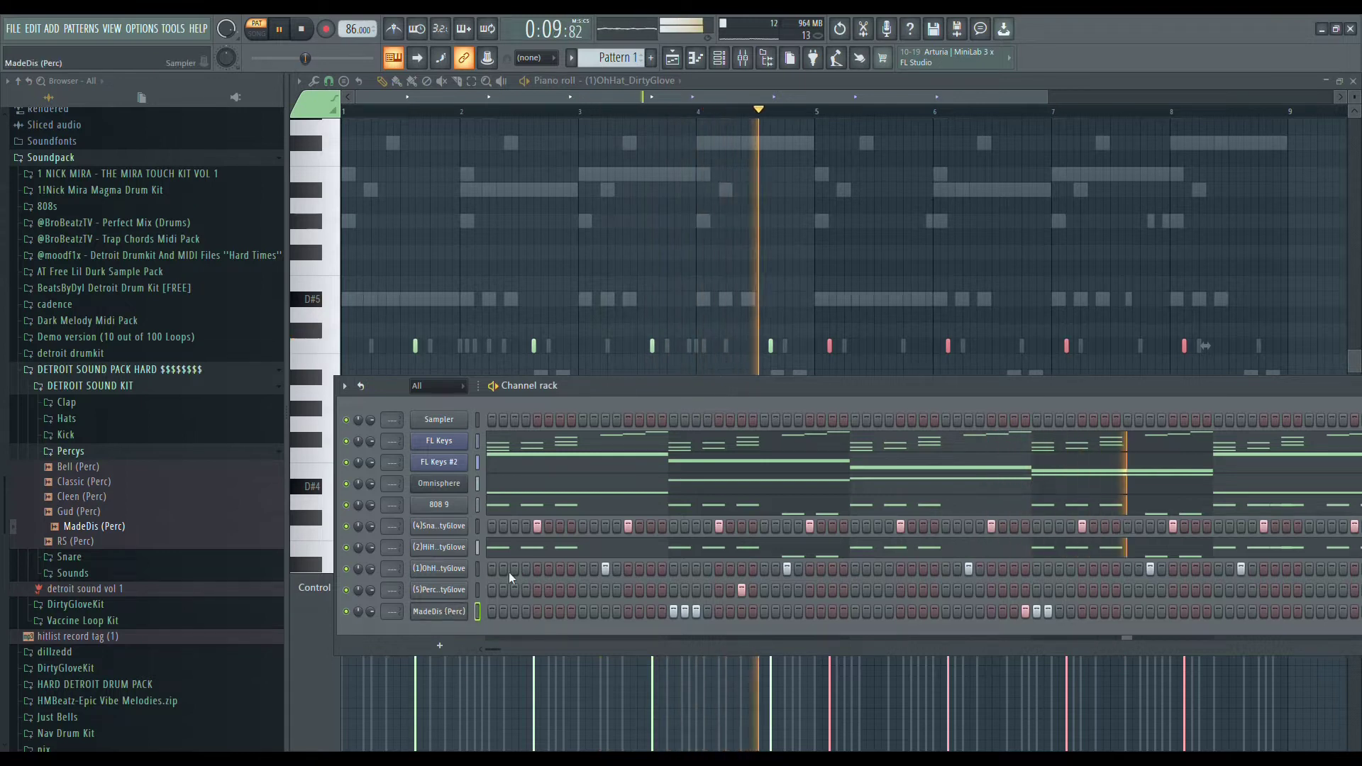
key("F7")
scroll(677, 483, "up", 1)
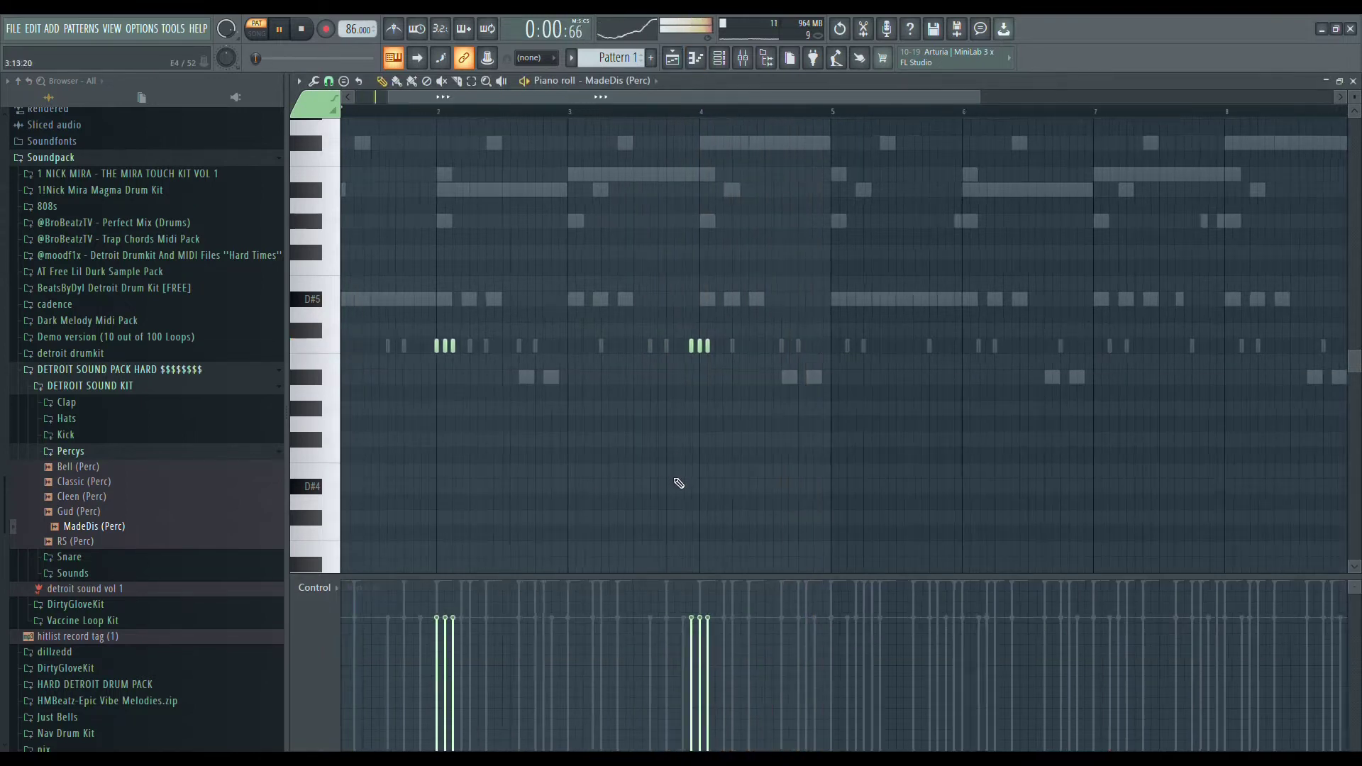
left_click(862, 348)
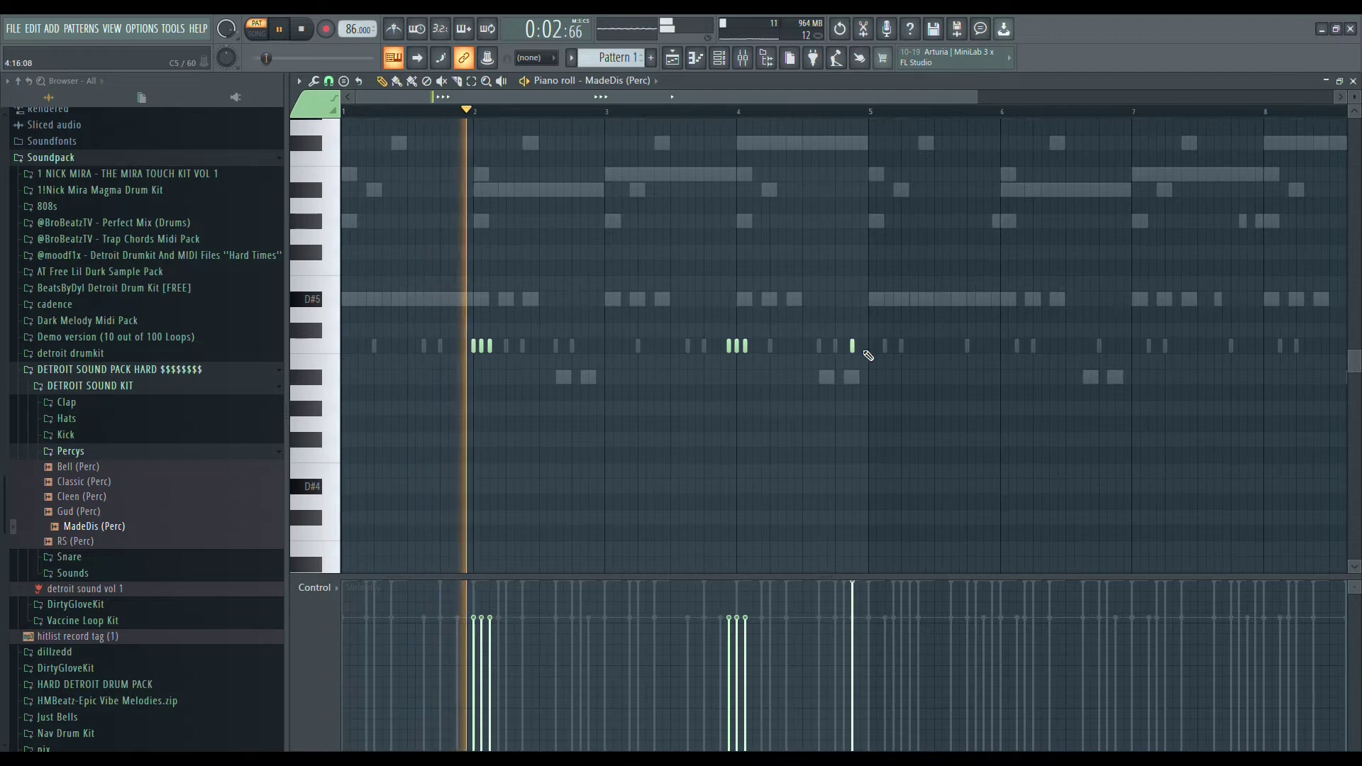
scroll(868, 355, "up", 3)
left_click(864, 349)
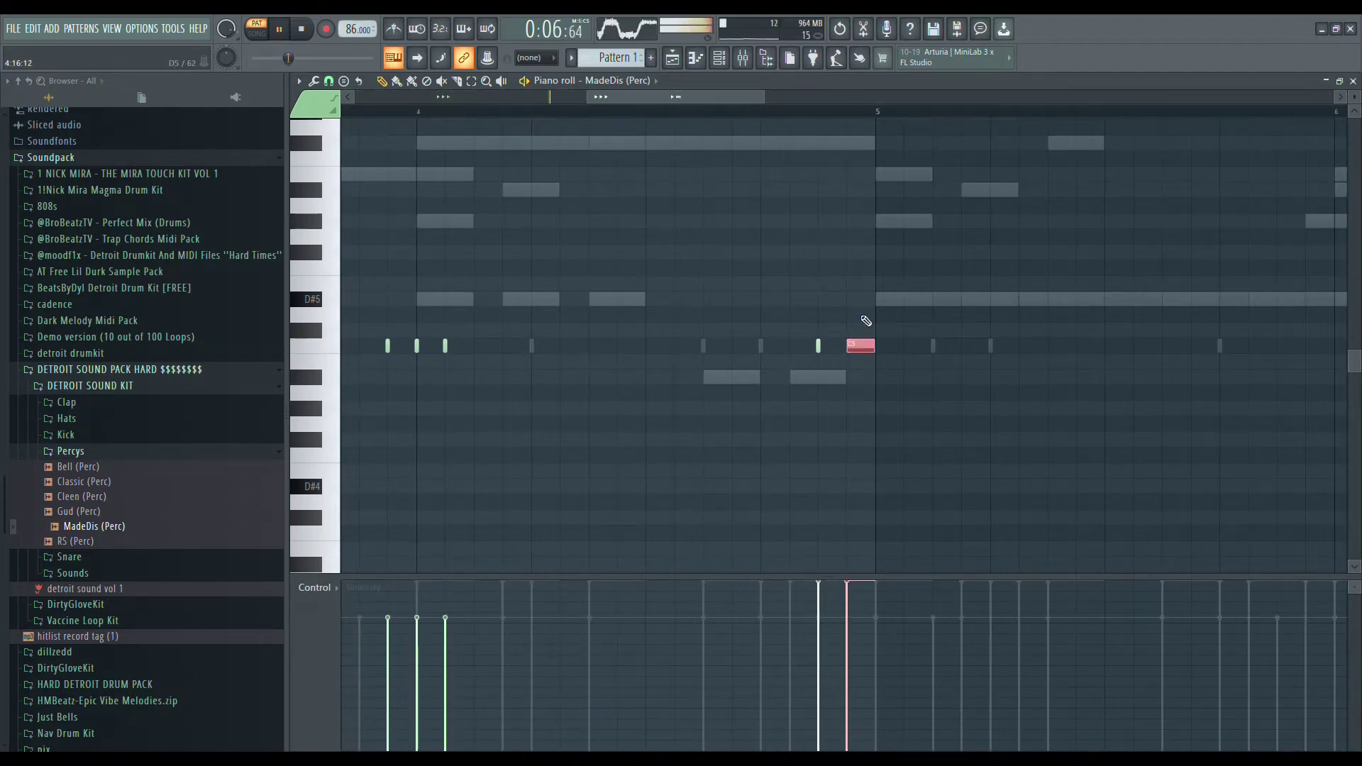
scroll(855, 573, "down", 2)
left_click(975, 708)
scroll(918, 571, "down", 4)
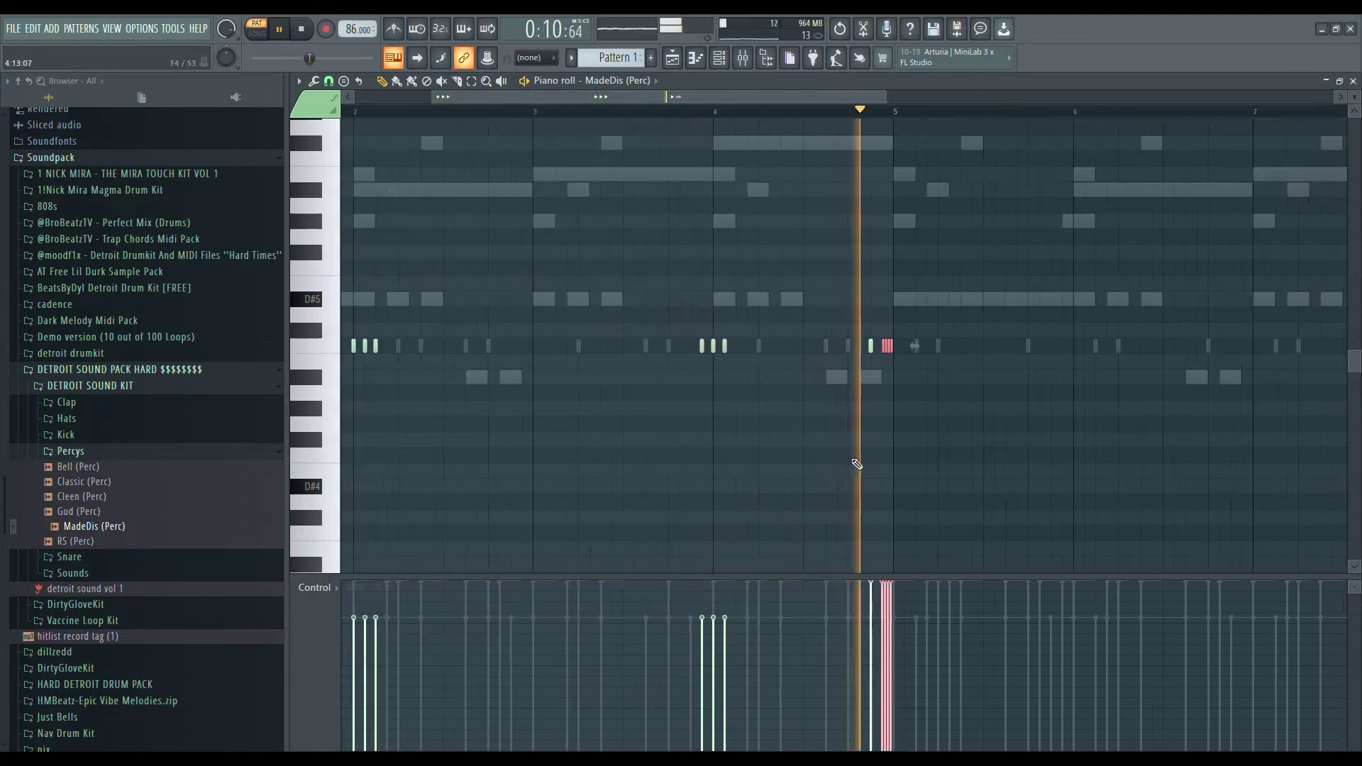
Duplicate all MadeDis (Perc) notes from bars 1 to 4 into bars 5 to 8 and return to the channel rack
left_click_drag(867, 461, 386, 269)
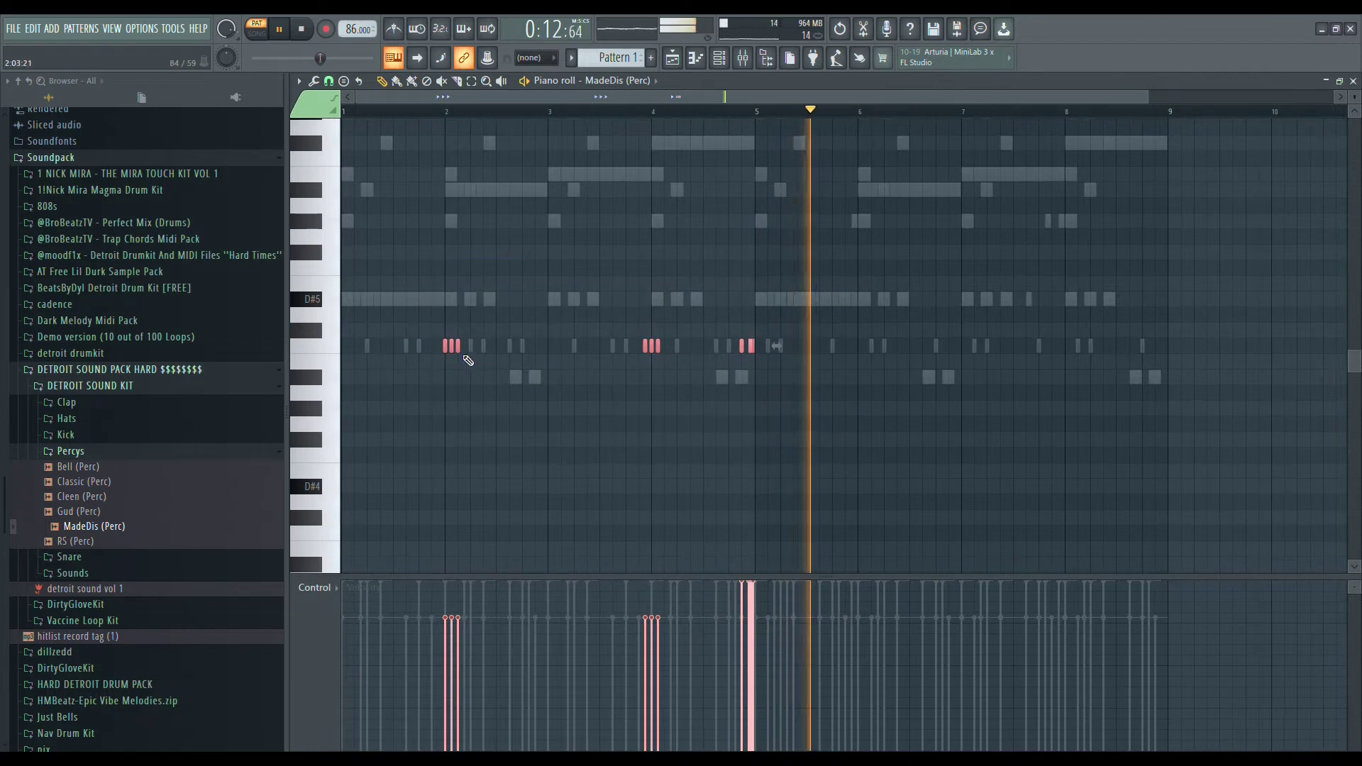
key("ctrl+b")
mouse_move(841, 422)
left_mouse_down()
mouse_move(879, 429)
mouse_move(867, 429)
left_mouse_up()
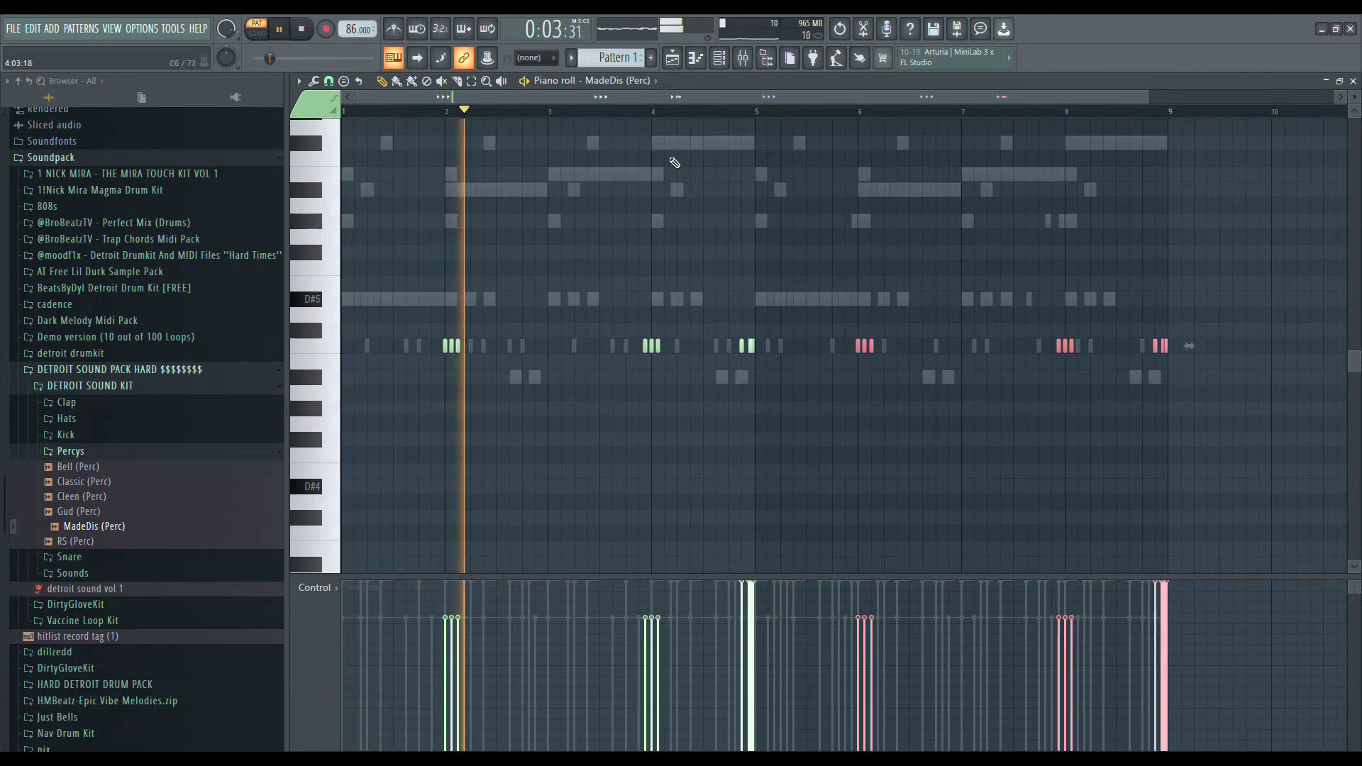
left_click(730, 59)
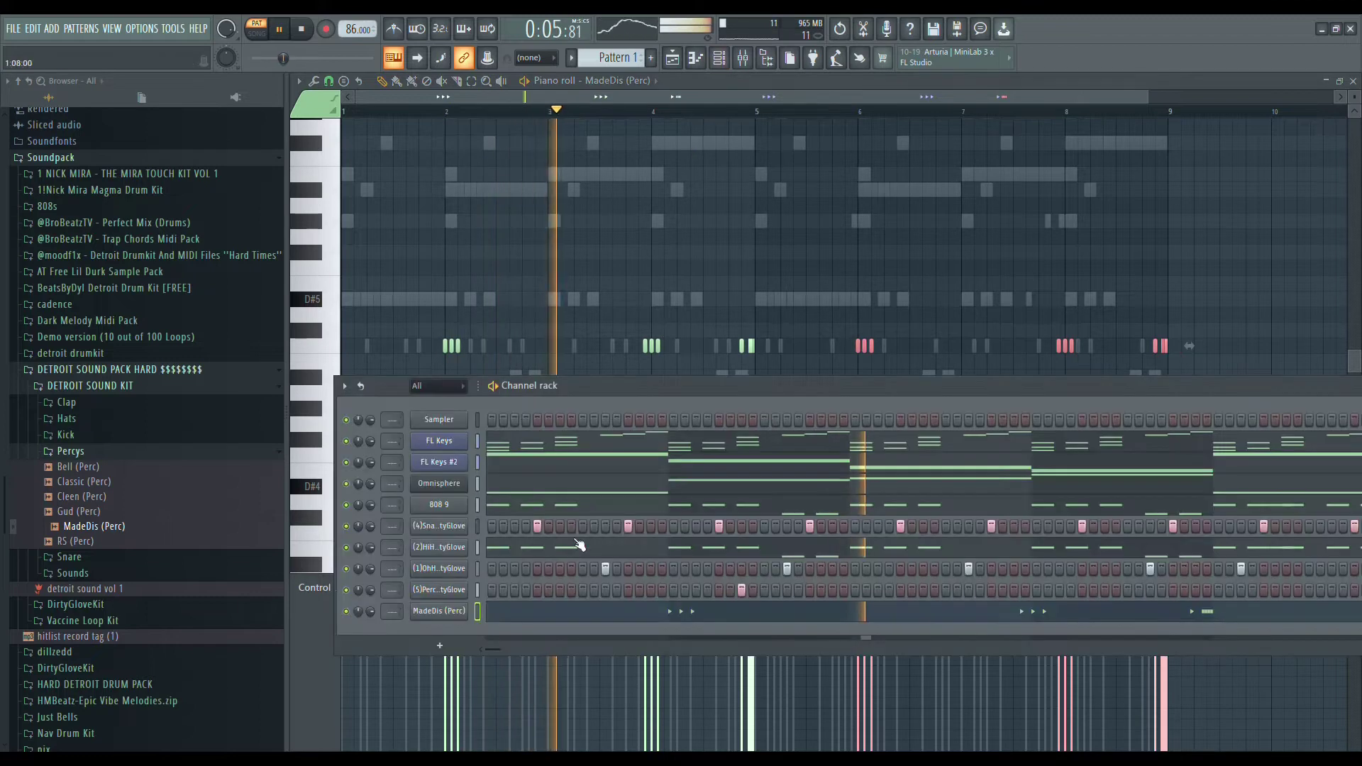
Try a (5)Perc_DirtyGlove hit on step 2 of bar 5 and remove it in the channel's piano roll
key("space")
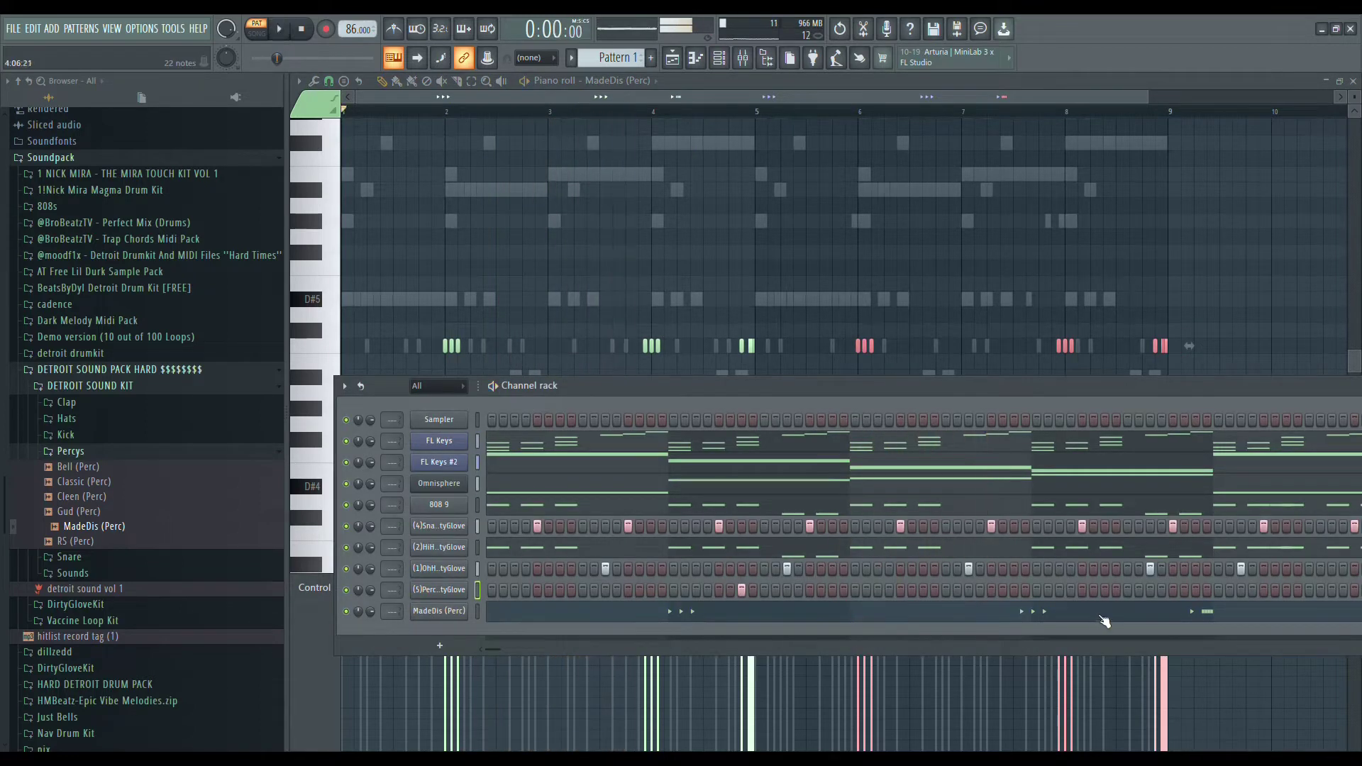
left_click(1230, 590)
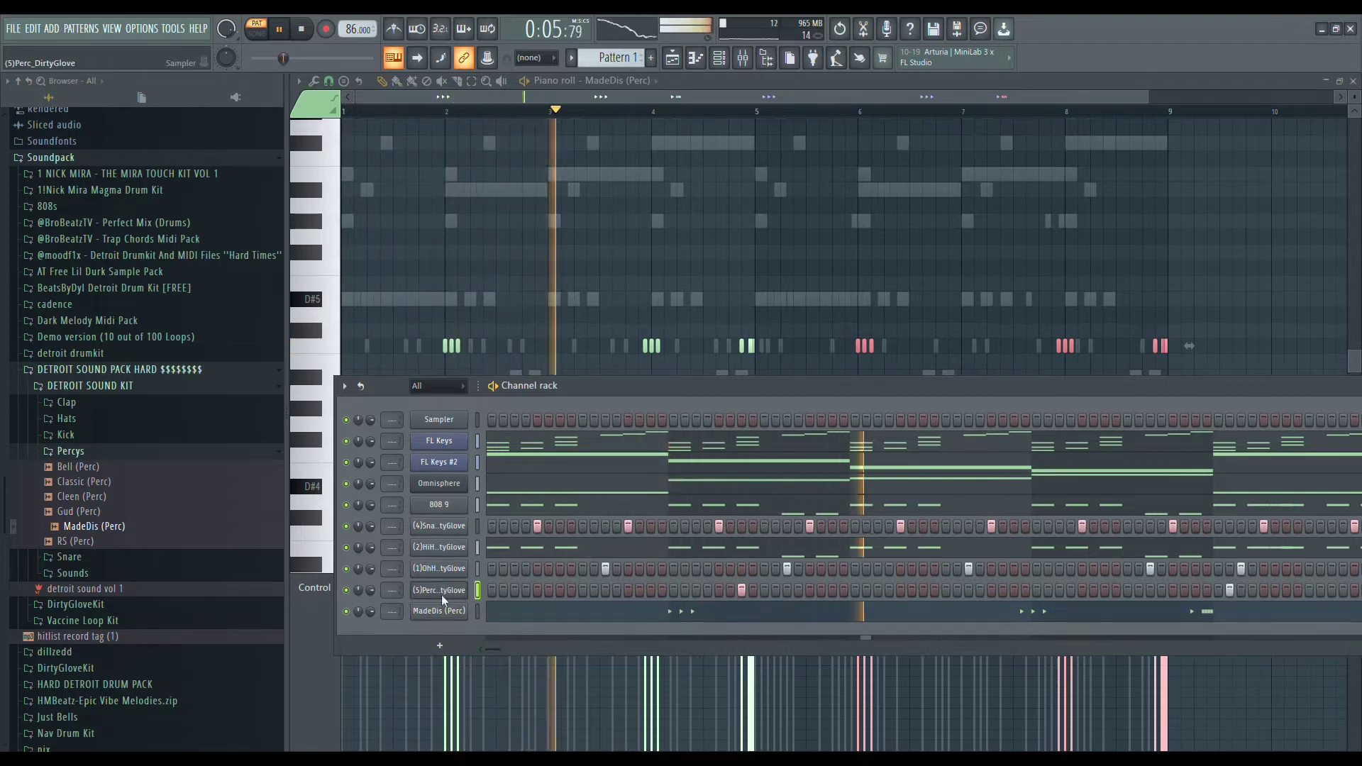
key("F7")
left_click_drag(836, 383, 215, 293)
left_click_drag(816, 414, 675, 339)
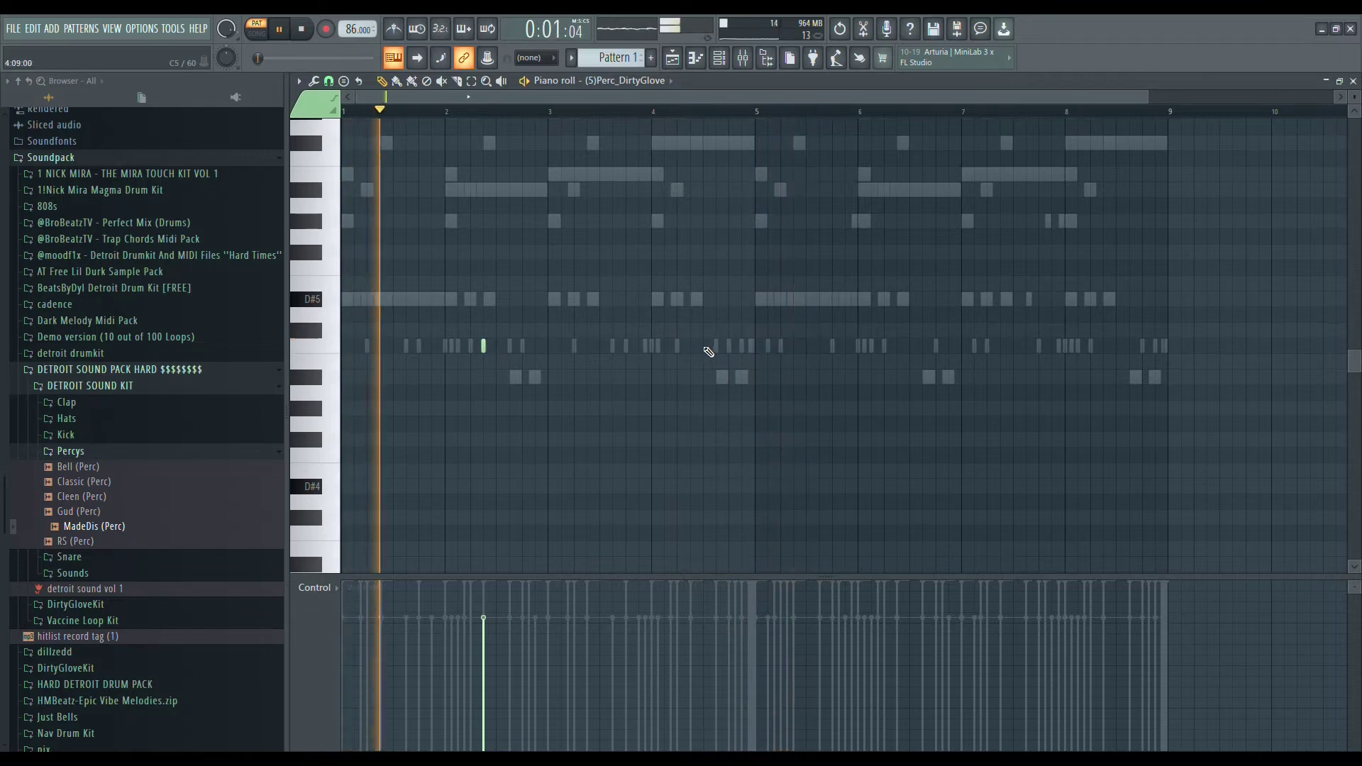
Add a (5)Perc_DirtyGlove hit on step 9 of bar 4 and duplicate the channel's two hits into bars 5 to 8
scroll(717, 359, "up", 3)
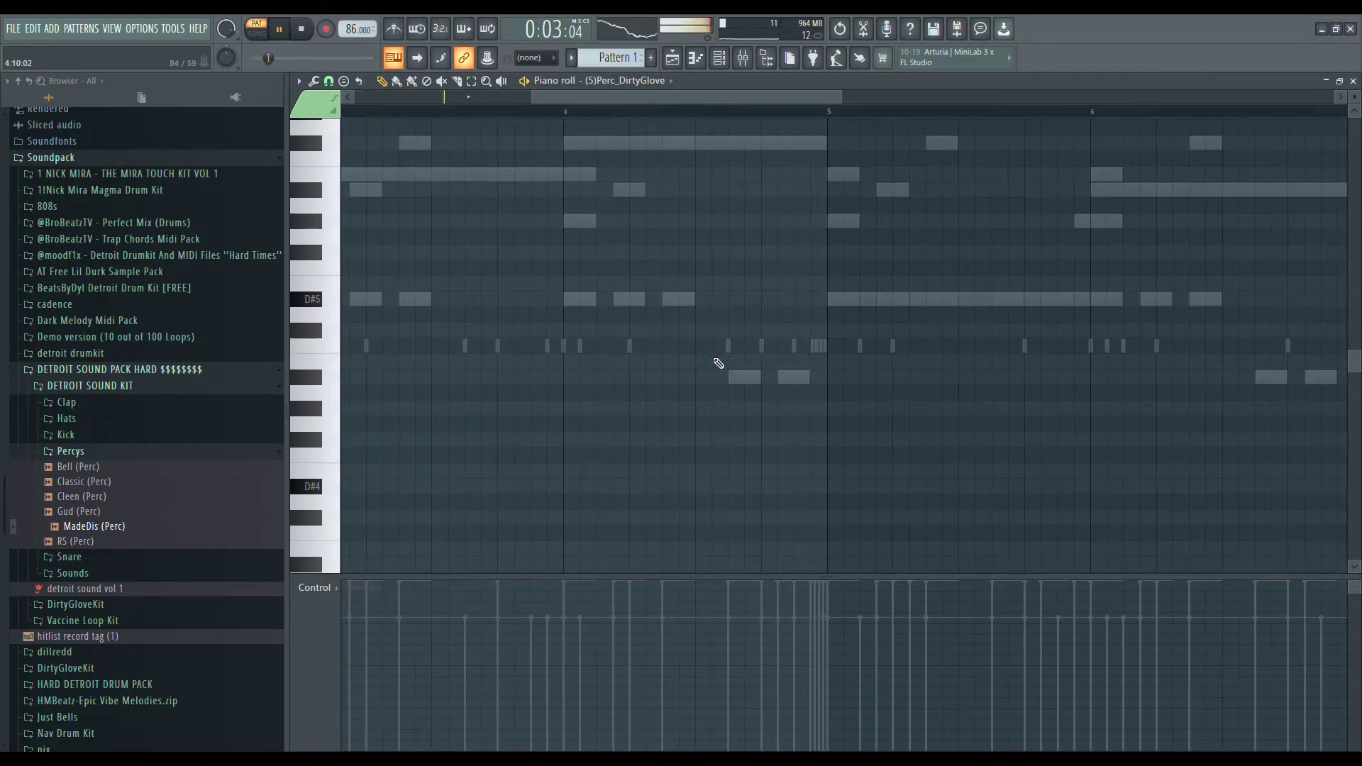
scroll(719, 363, "down", 3)
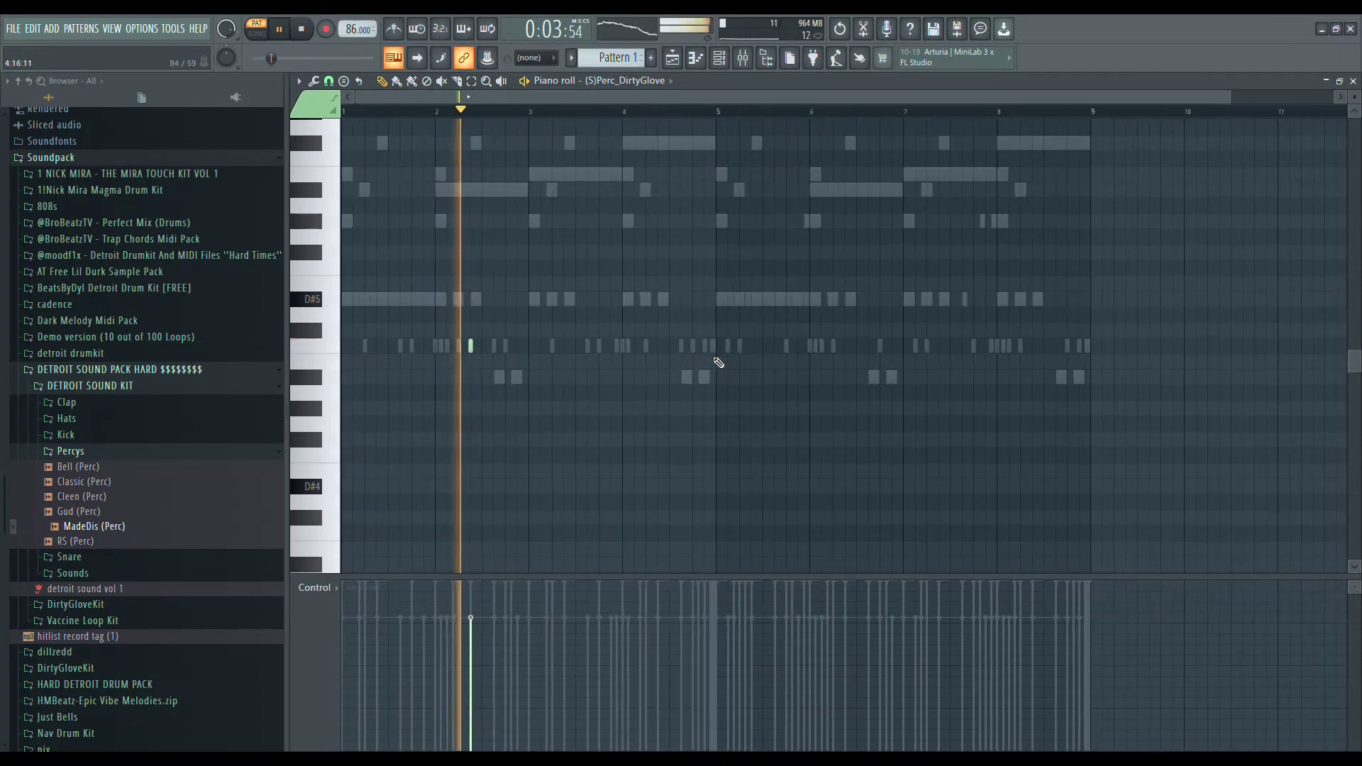
left_click(672, 345)
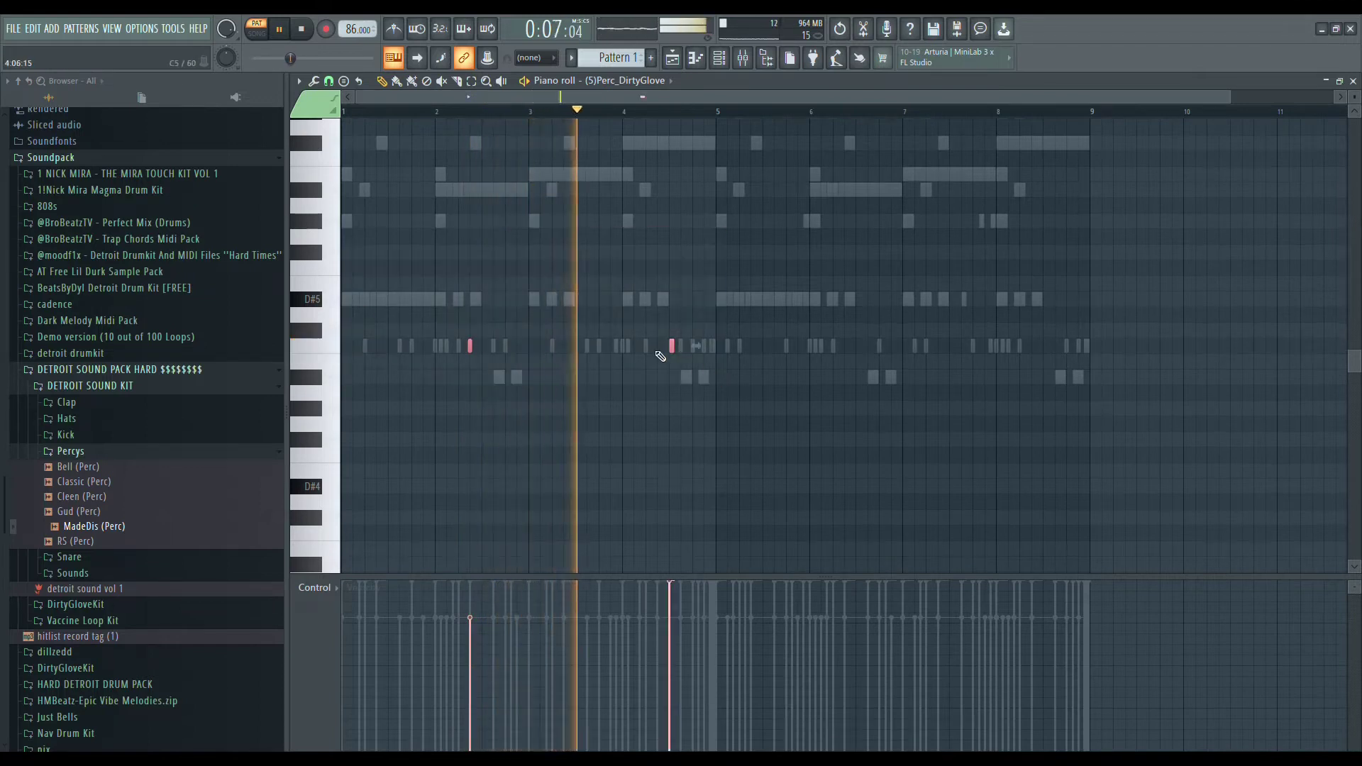
left_click_drag(672, 346, 1048, 458)
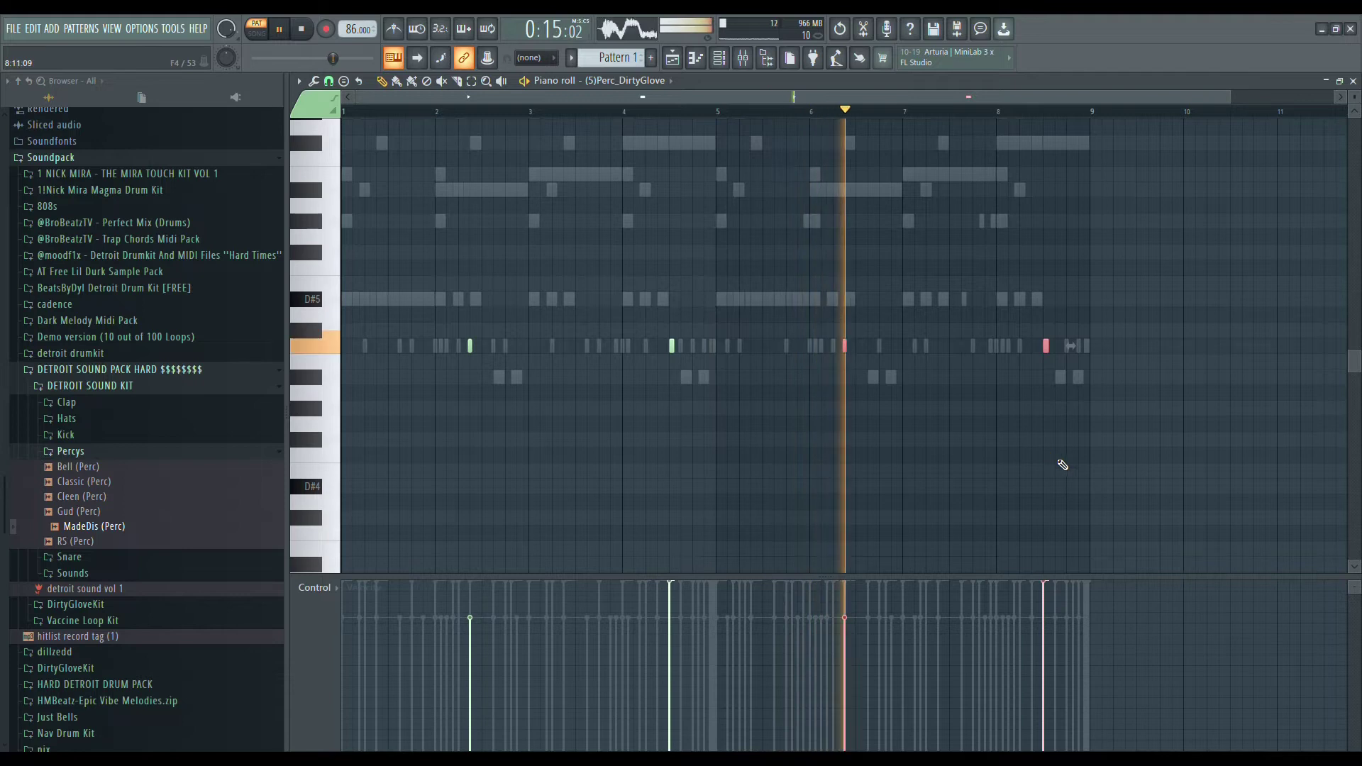
key("F6")
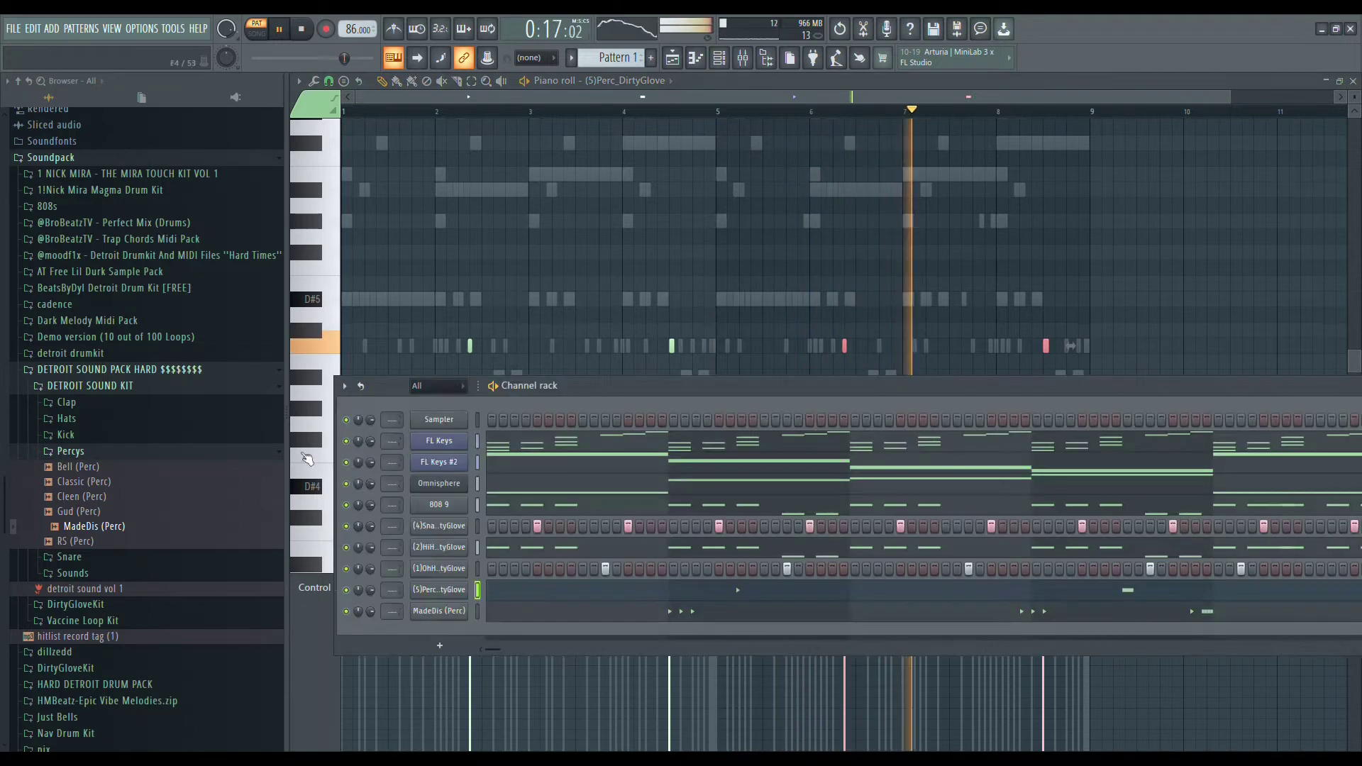
Audition samples in the Kick folder of DETROIT SOUND KIT and load Blues (Kick) as a new channel directly below 808 9
left_click(212, 451)
left_click(183, 434)
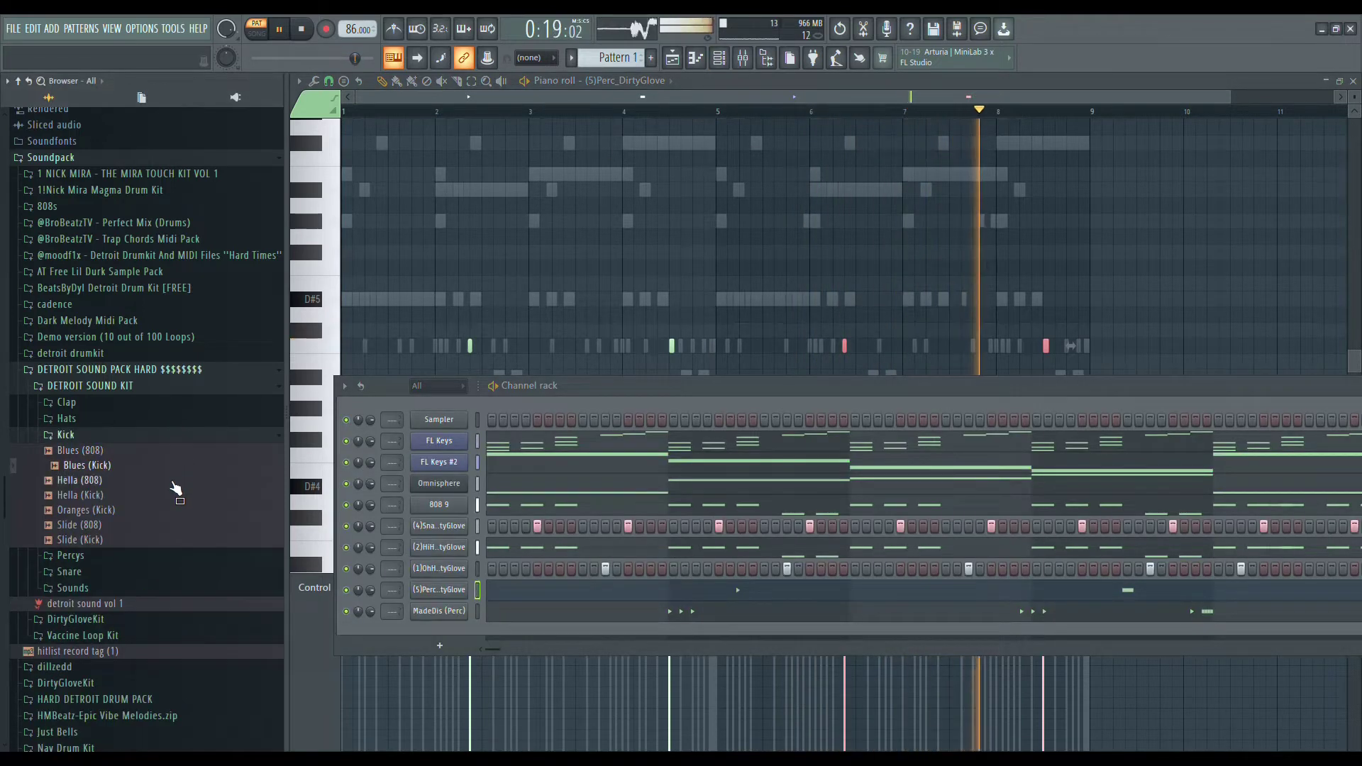
left_click(189, 524)
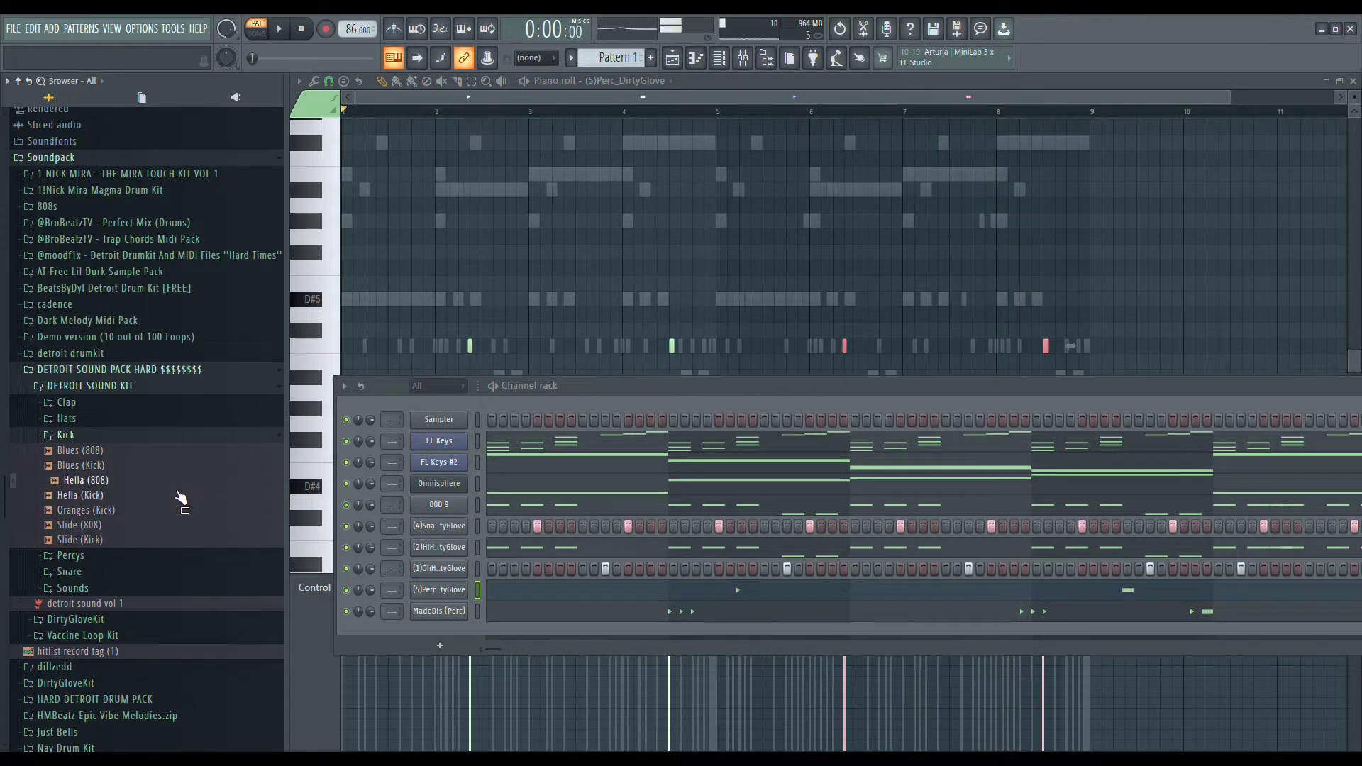
left_click_drag(165, 485, 448, 512)
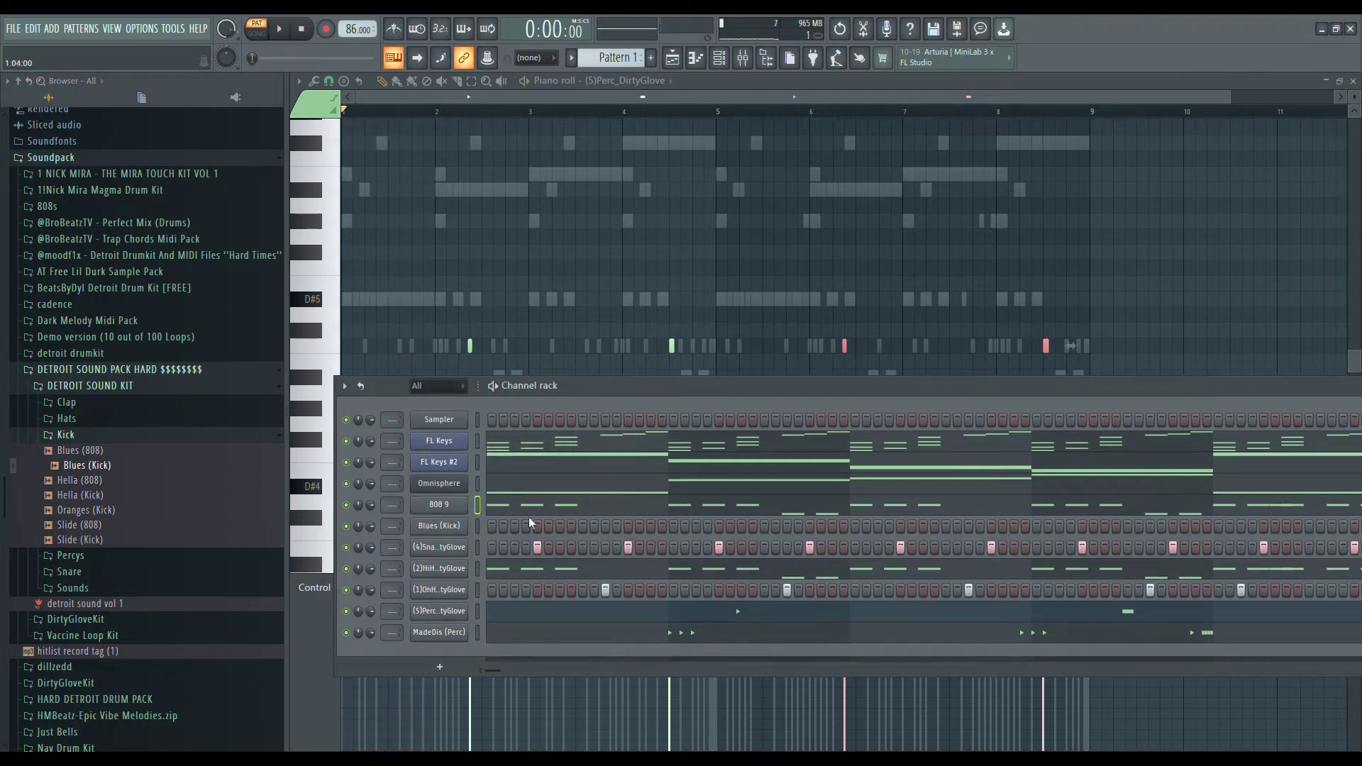
Paste the 808 9 notes into the Blues (Kick) channel and lower its three G#5 notes to D#5
key("ctrl+v")
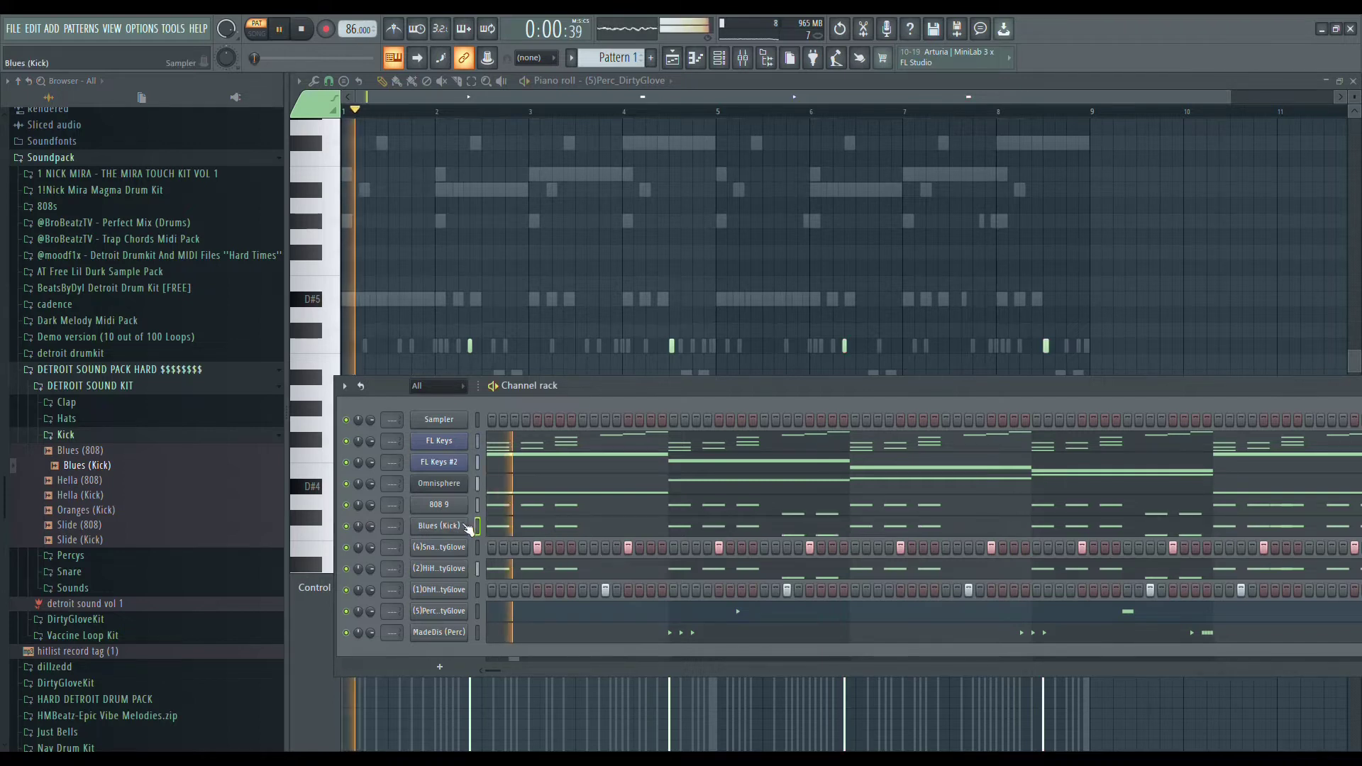
left_click(507, 526)
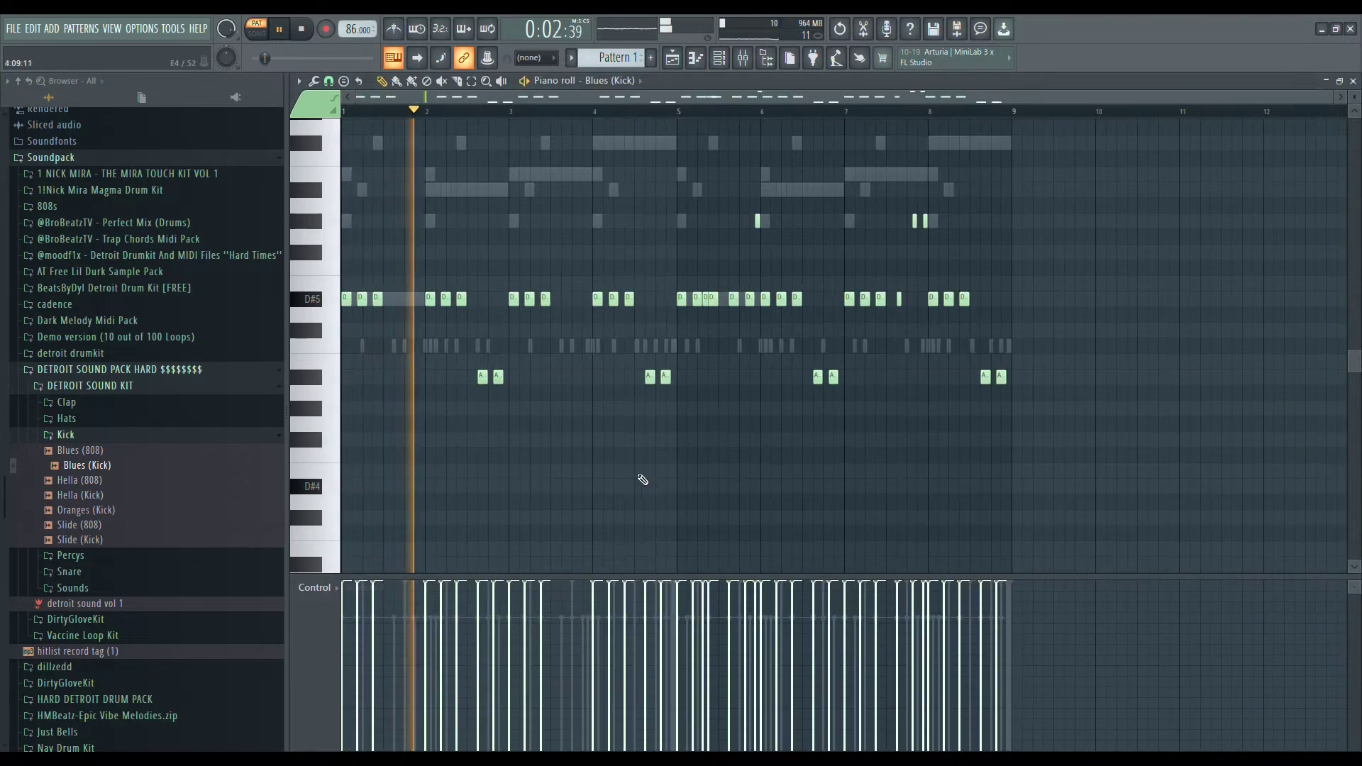
left_click_drag(1149, 188, 600, 227)
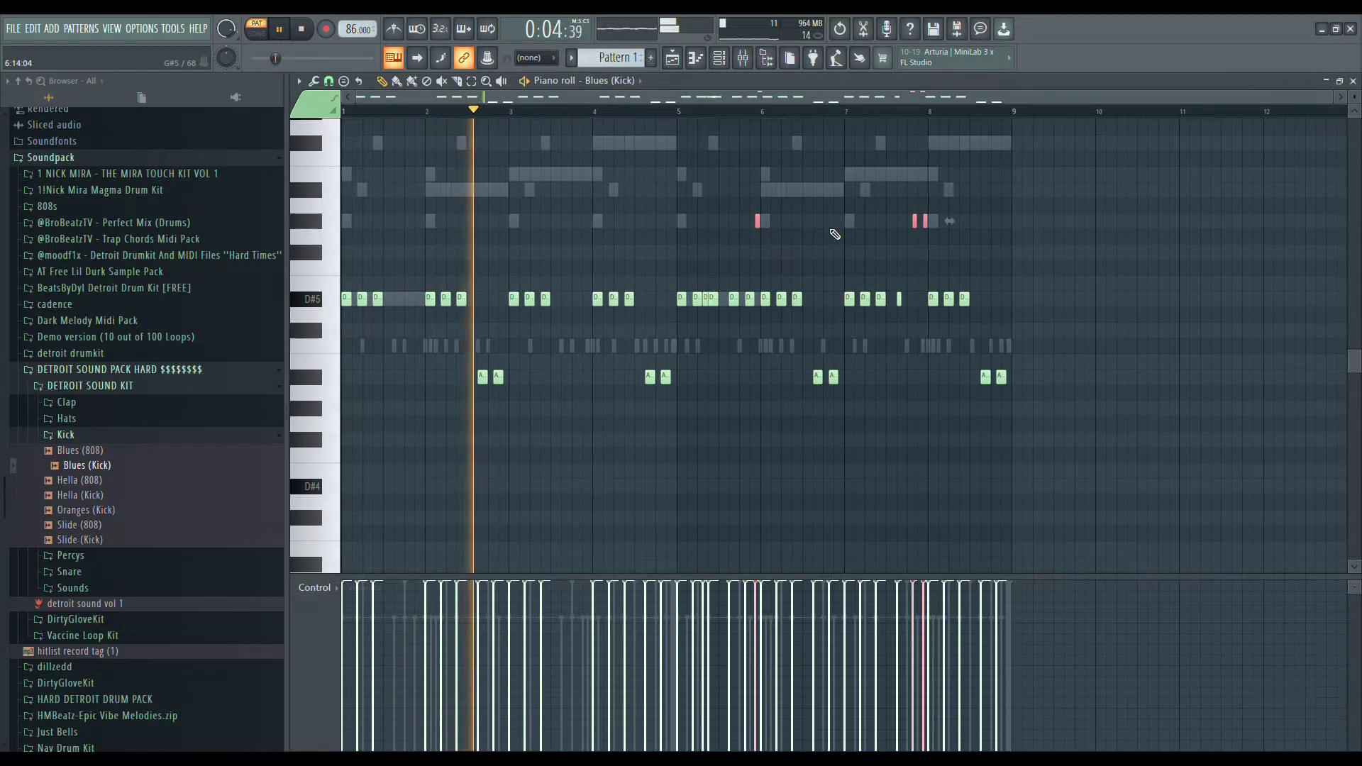
key("Down")
key("Down")
key("Down")
key("Down")
key("Down")
Raise all the A#4 notes of Blues (Kick) to D#5
left_click_drag(1034, 307, 348, 443)
key("Up")
key("Up")
key("Up")
key("Up")
key("Up")
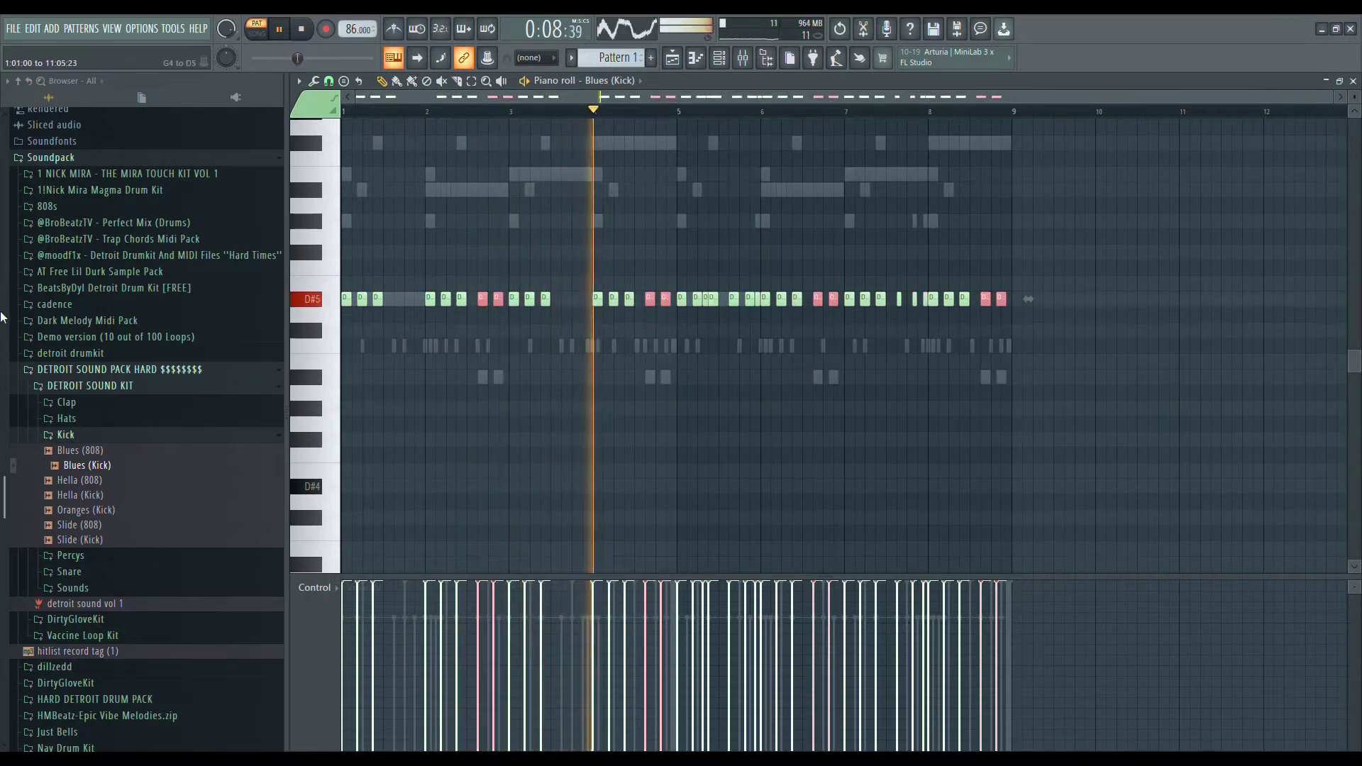
Transpose every Blues (Kick) note from D#5 down to C5
left_click_drag(1138, 325, 2, 183)
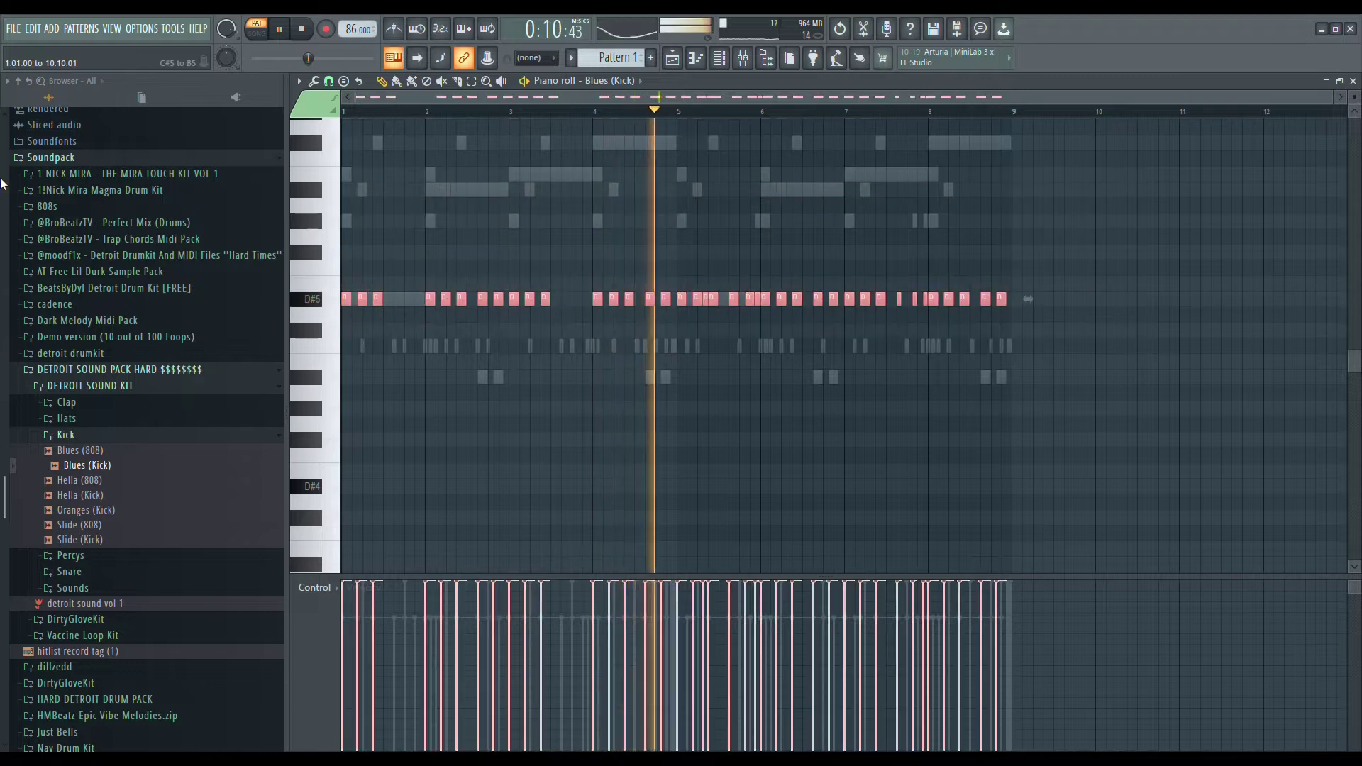
key("Down")
key("Down")
key("Down")
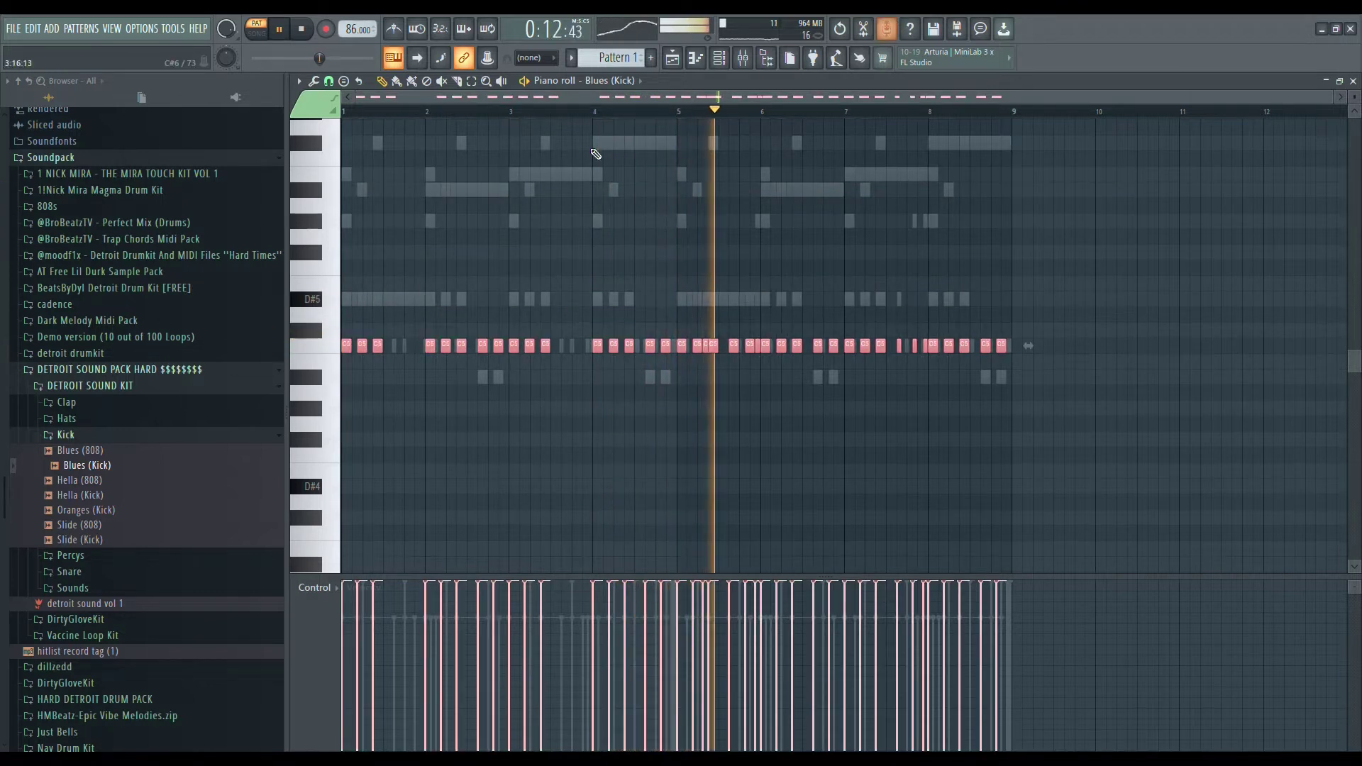
Add a second Omnisphere instance as a new channel and filter its patches to the Human Voices category
key("F6")
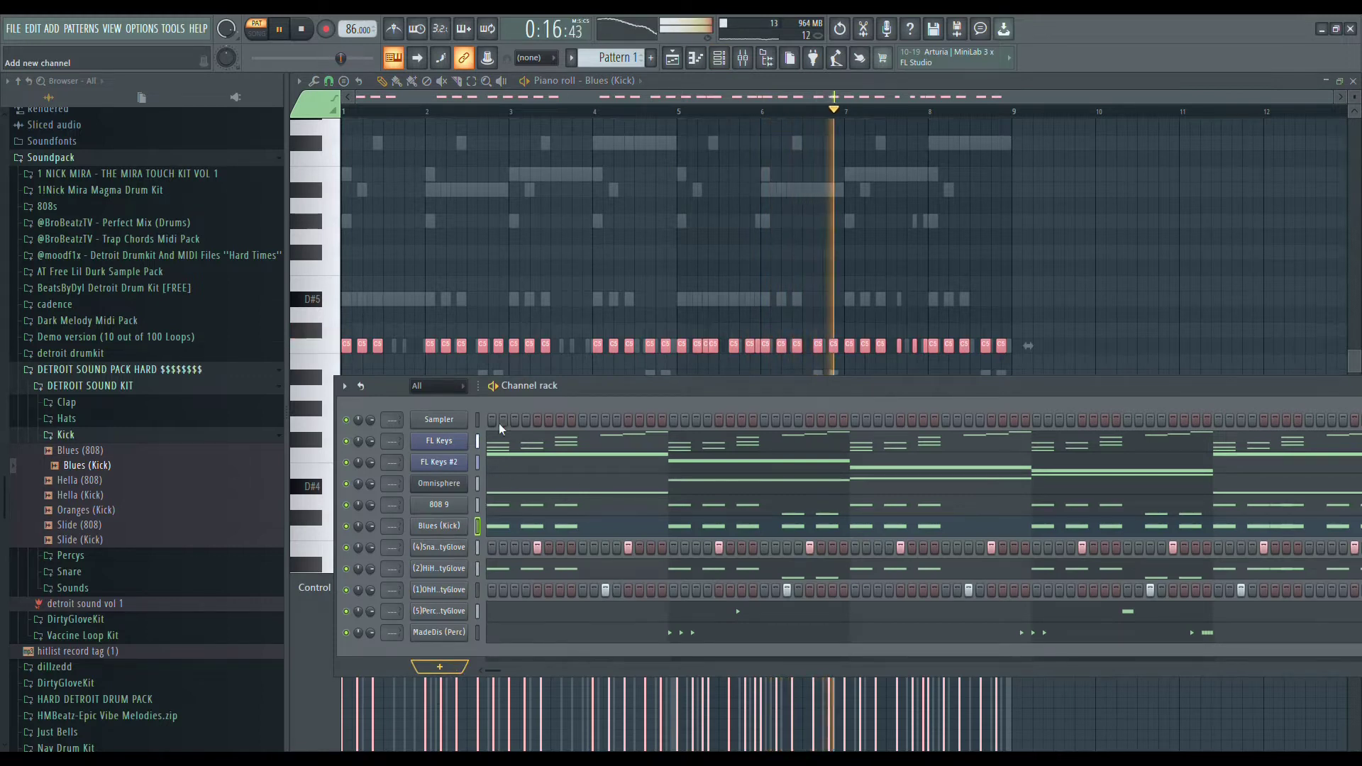
left_click(602, 148)
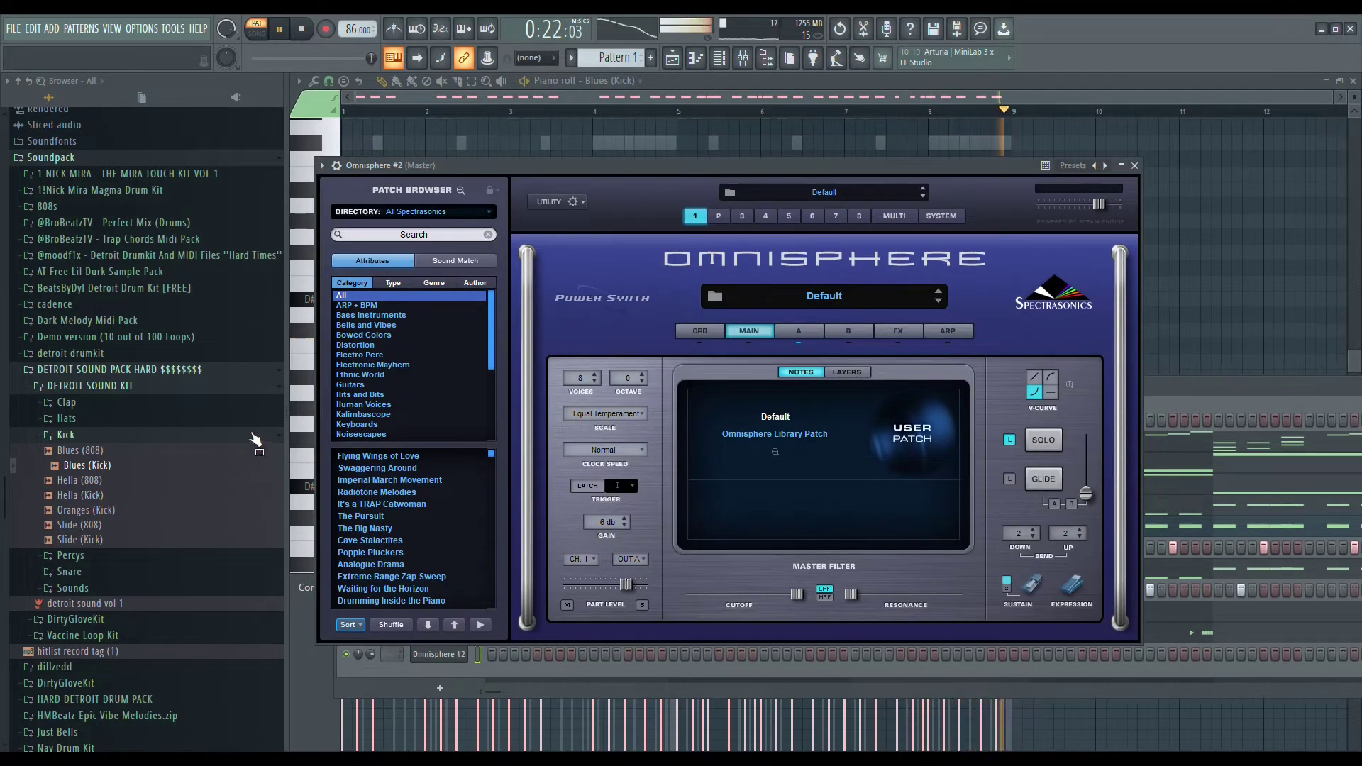
scroll(406, 334, "down", 3)
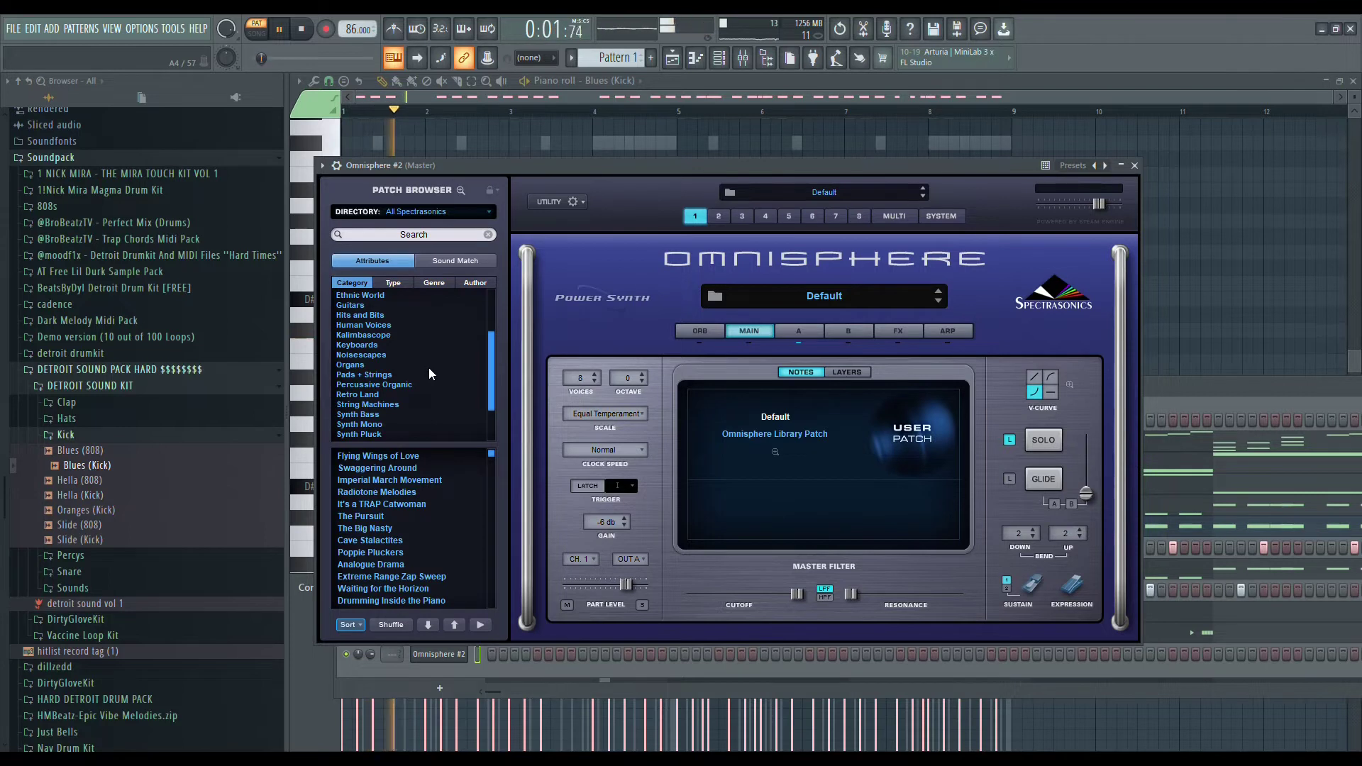
scroll(411, 394, "down", 2)
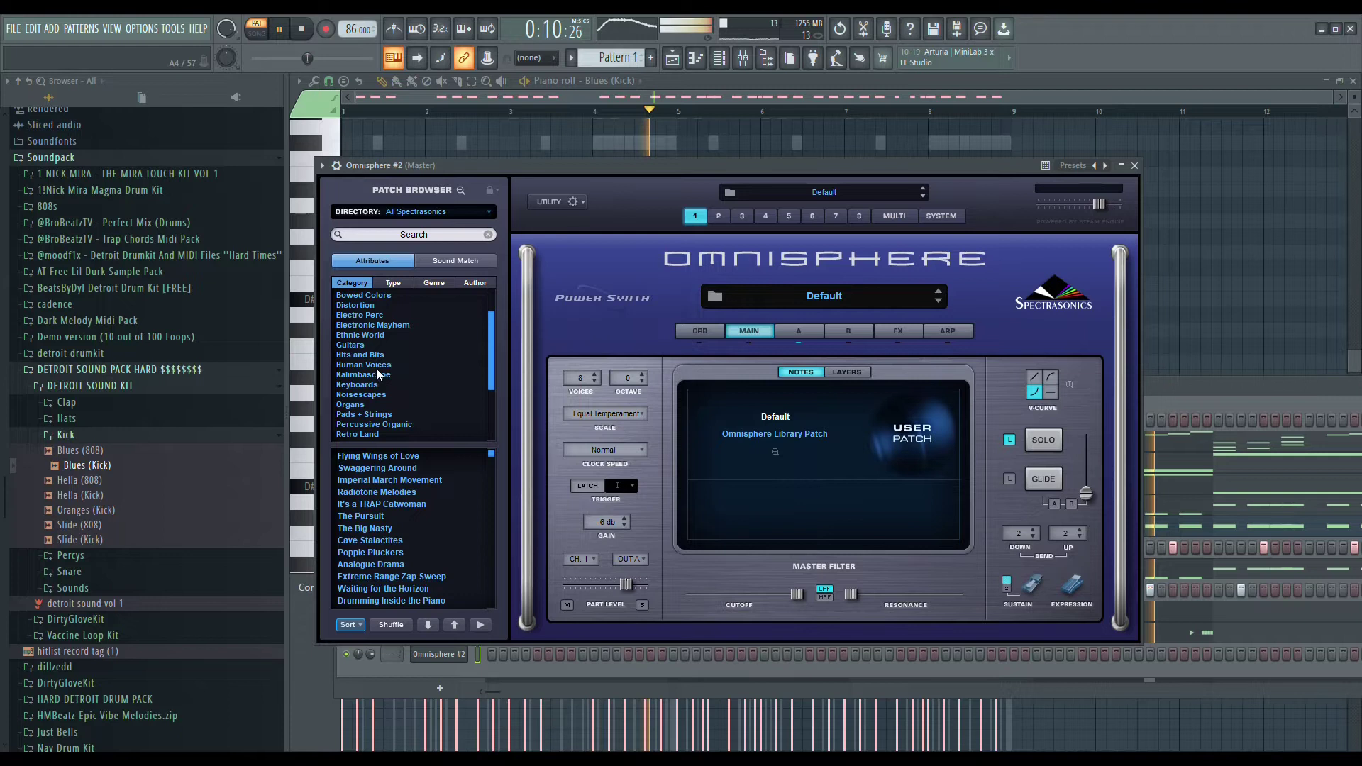
left_click(369, 366)
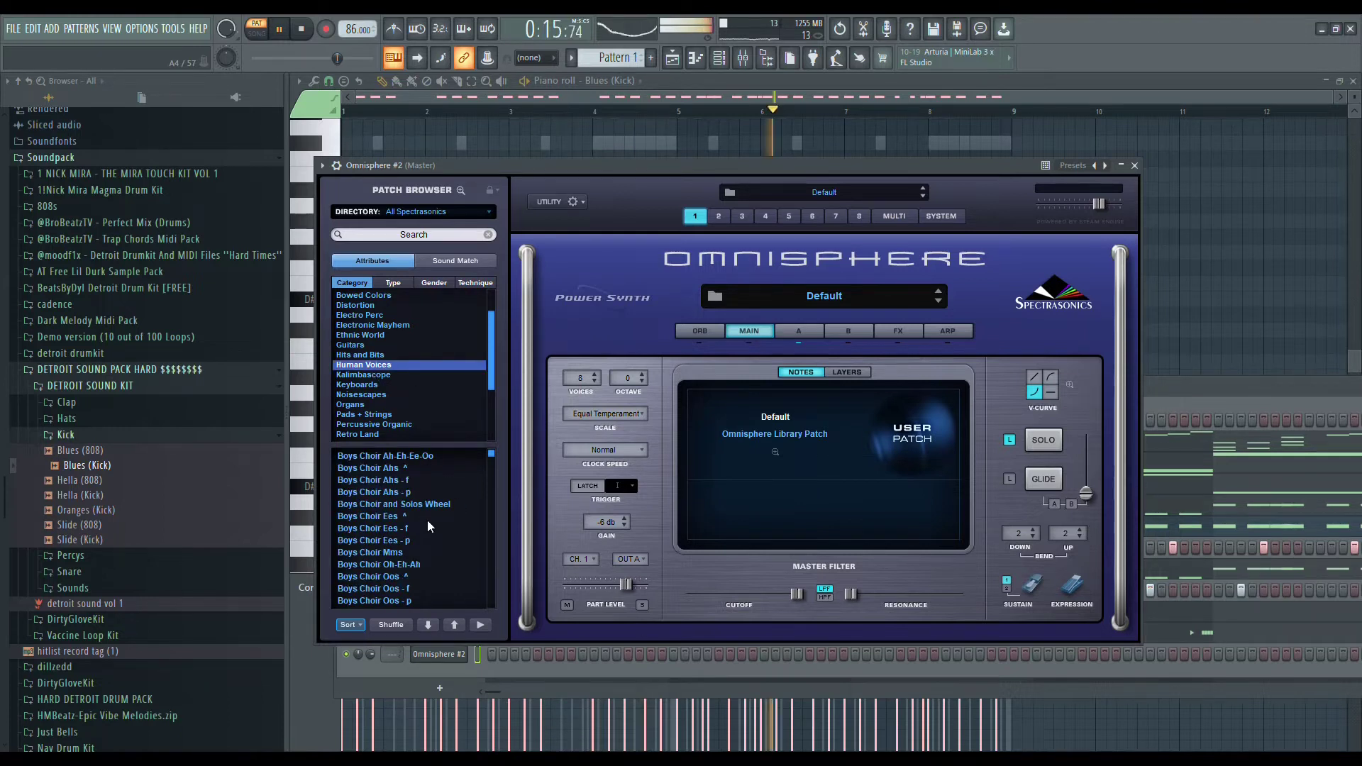
Browse the Human Voices patches, restrict the directory to Omnisphere Library, load Boys Intervals Fifth Down and close the plugin
scroll(422, 556, "down", 10)
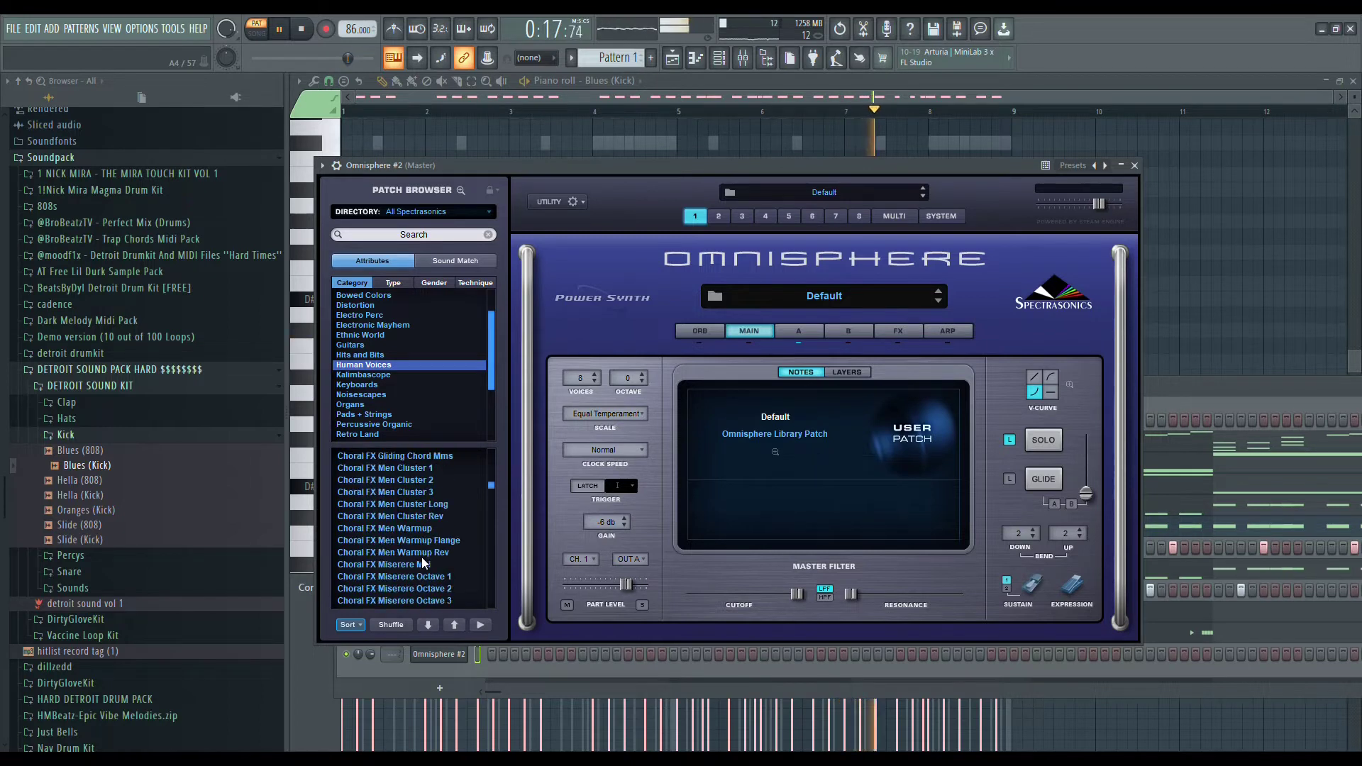
scroll(426, 564, "down", 4)
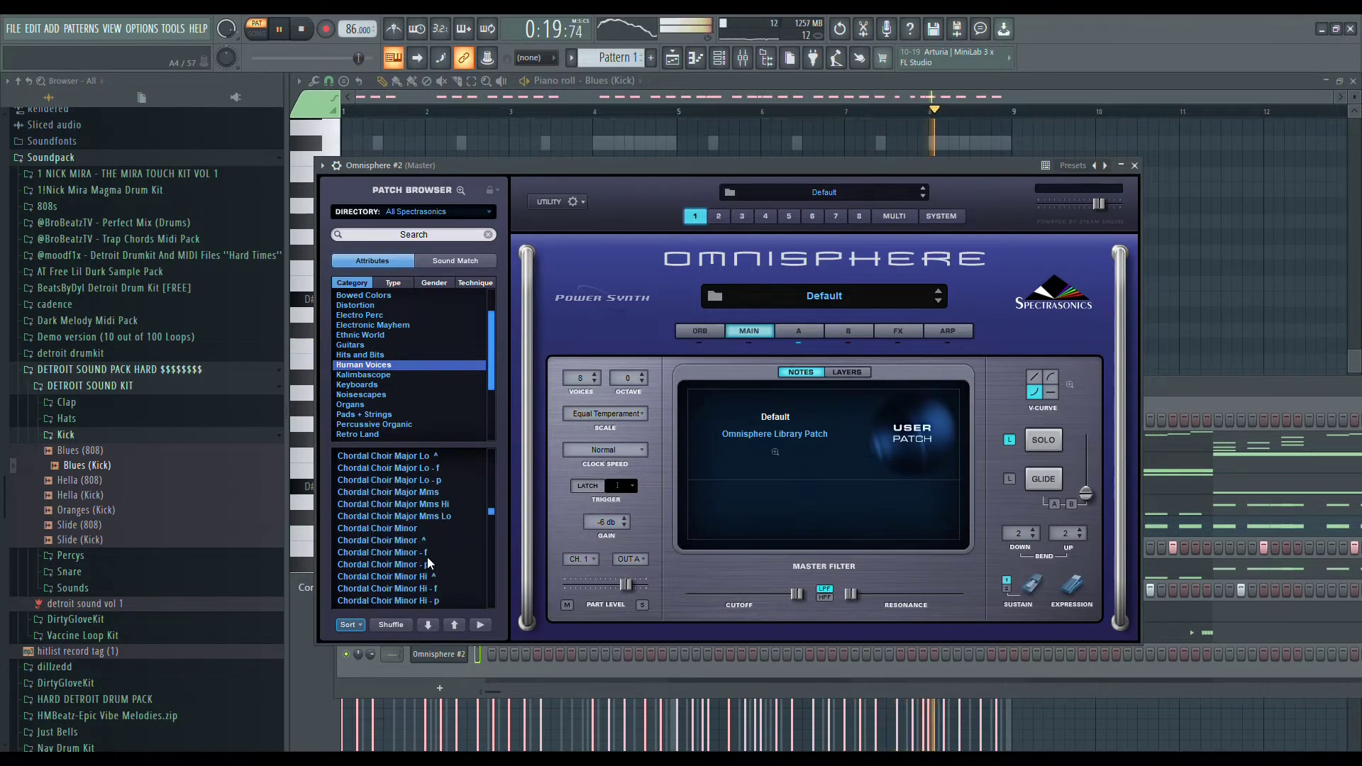
scroll(434, 549, "down", 15)
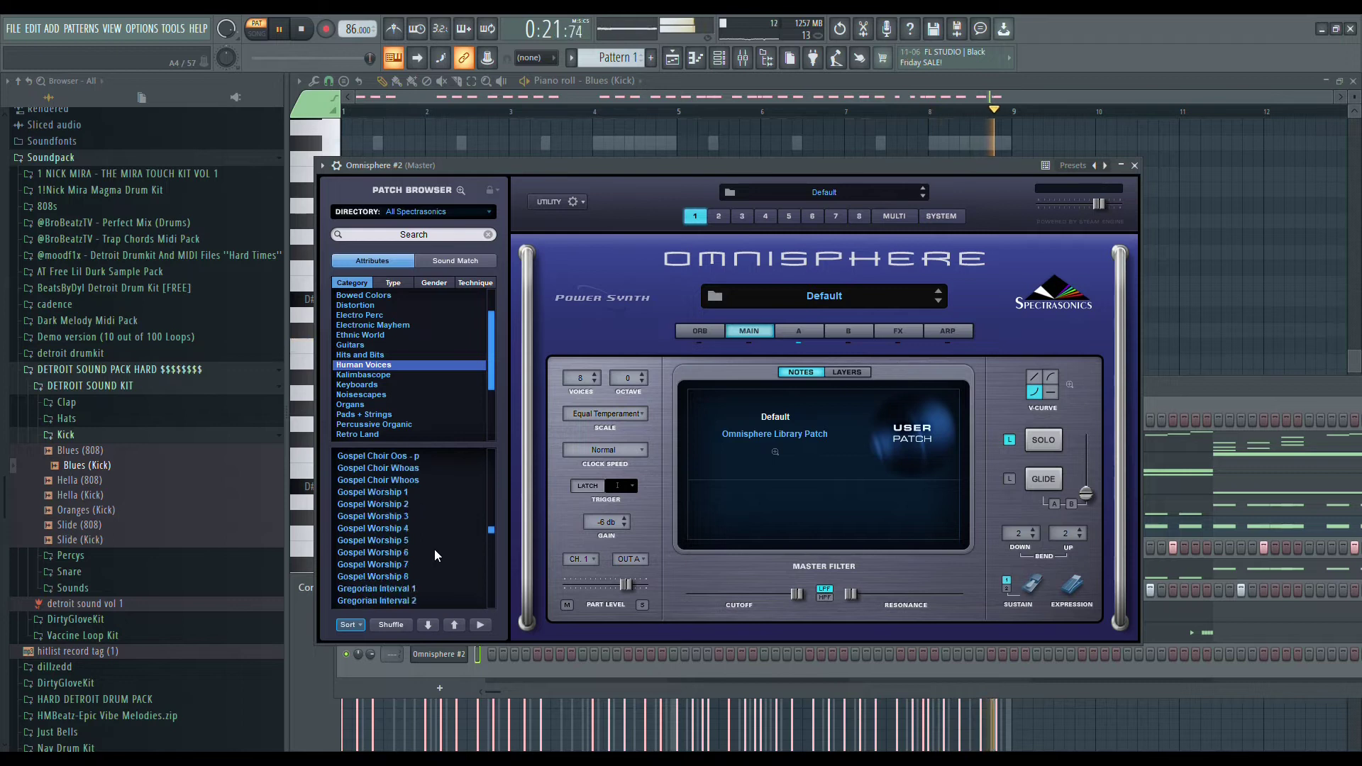
scroll(432, 549, "down", 12)
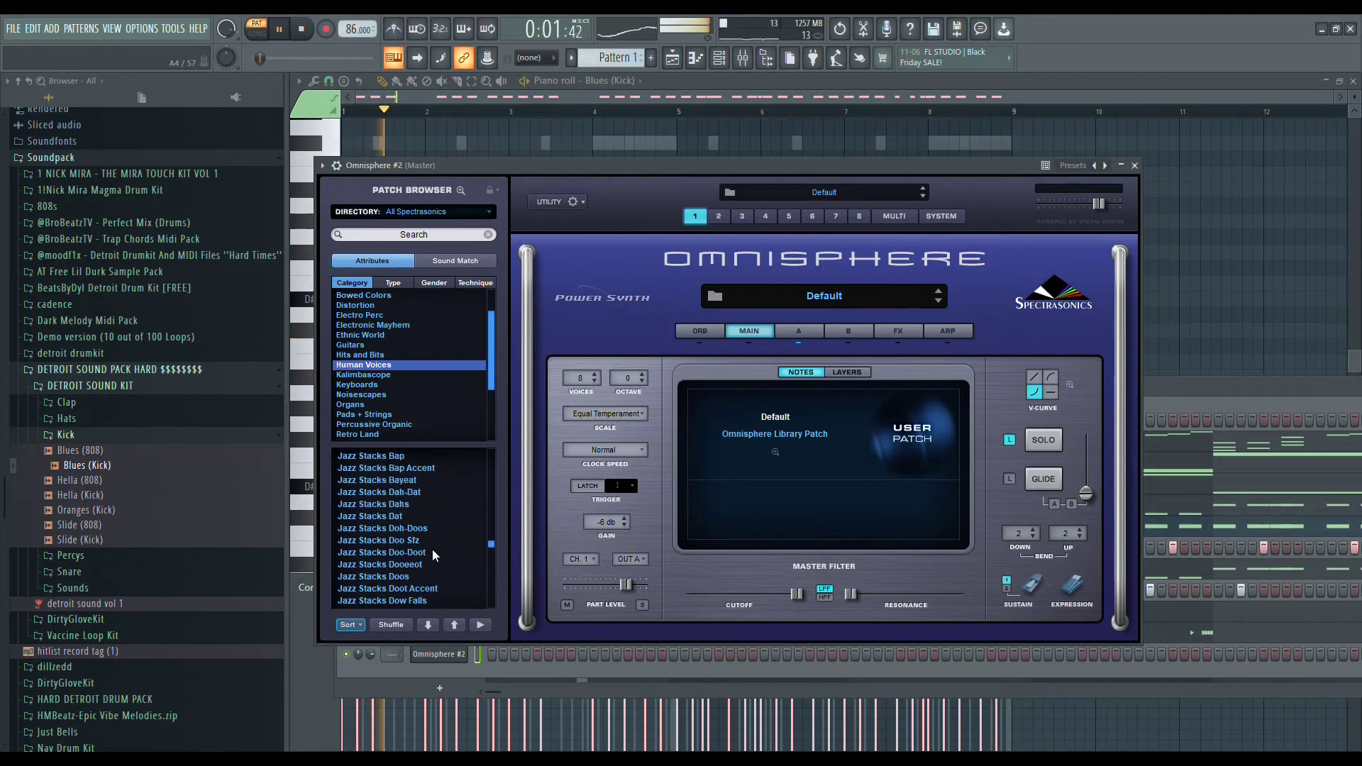
scroll(432, 549, "down", 10)
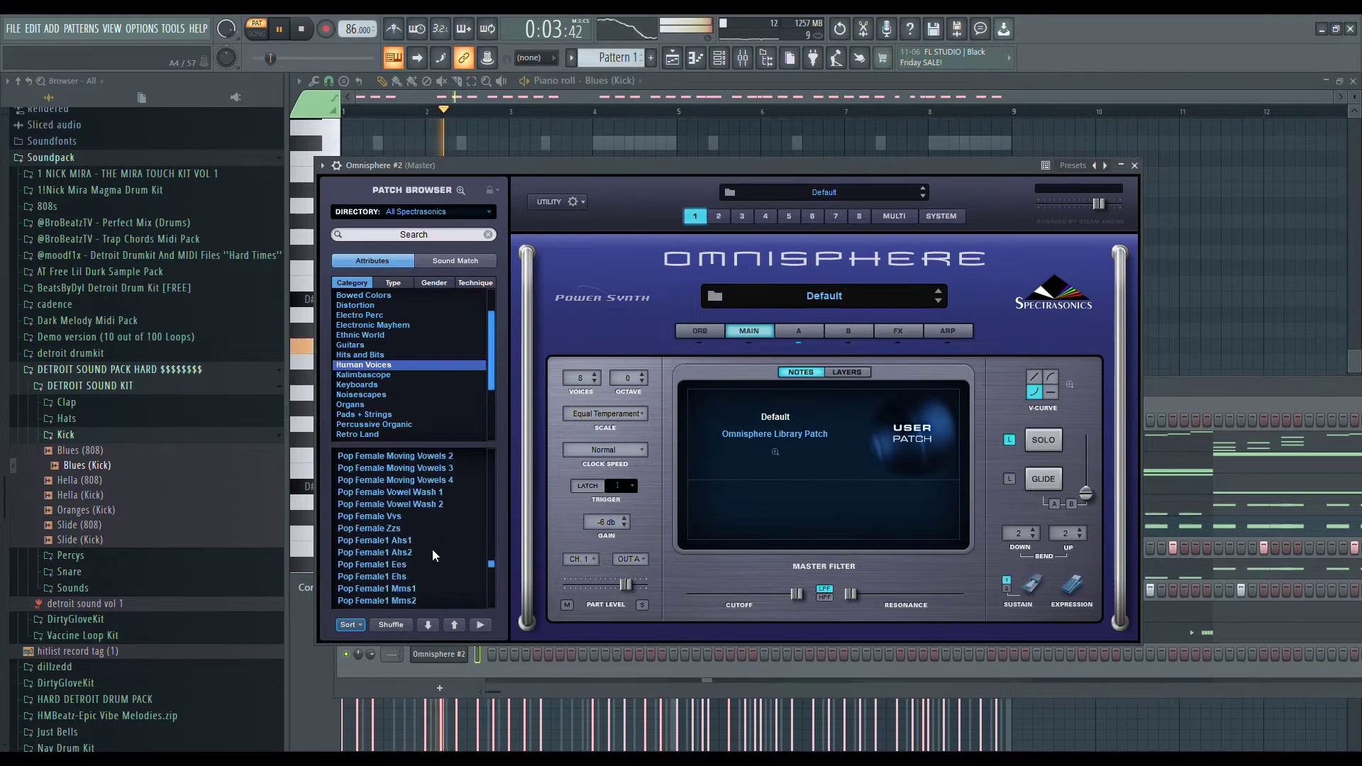
scroll(414, 560, "down", 10)
scroll(418, 498, "up", 2)
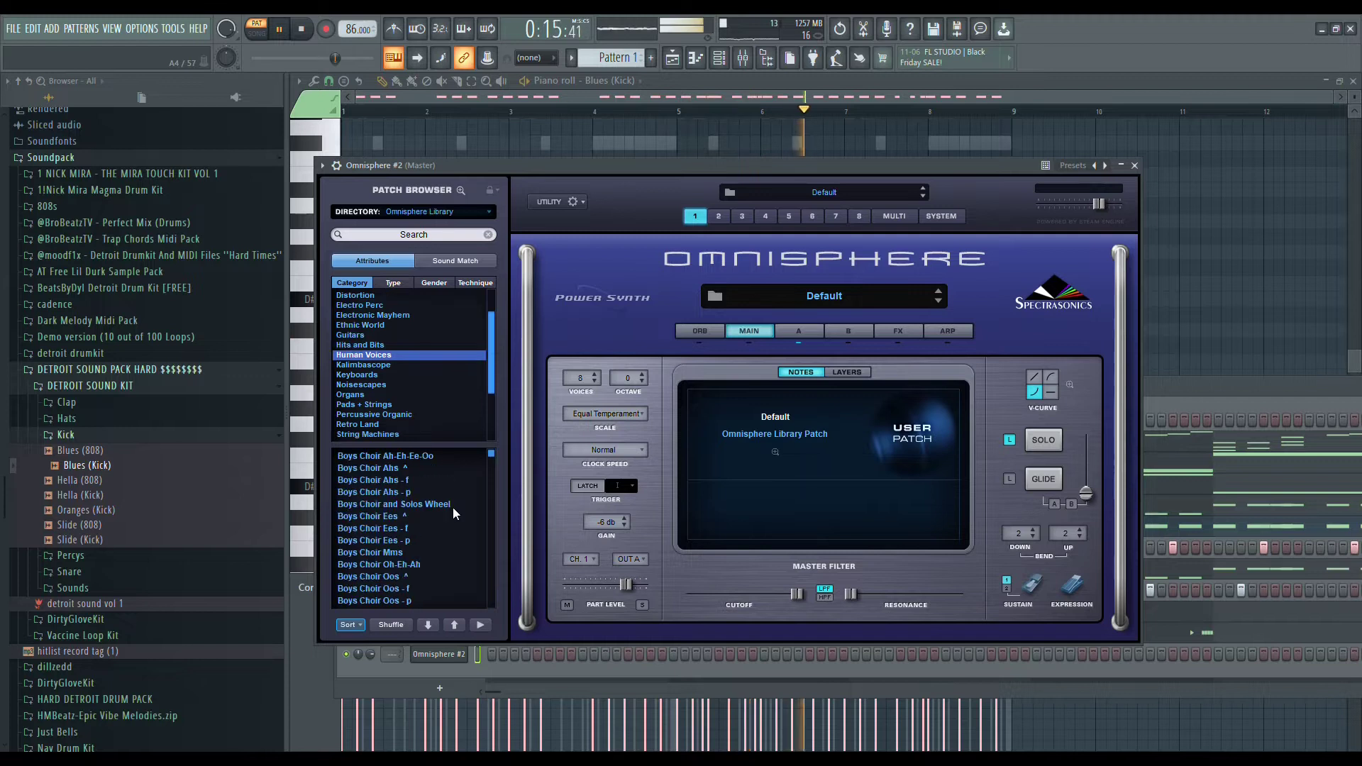
scroll(429, 522, "up", 2)
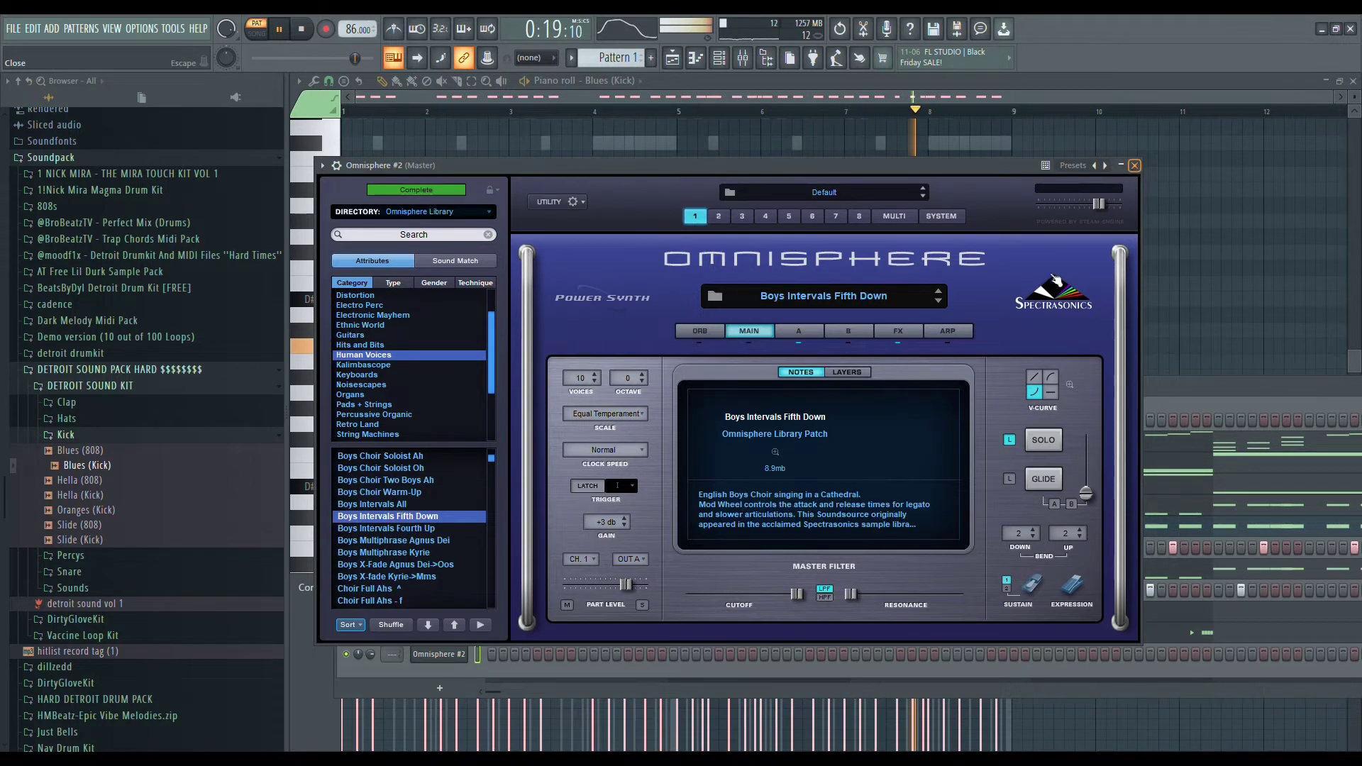
left_click(1134, 165)
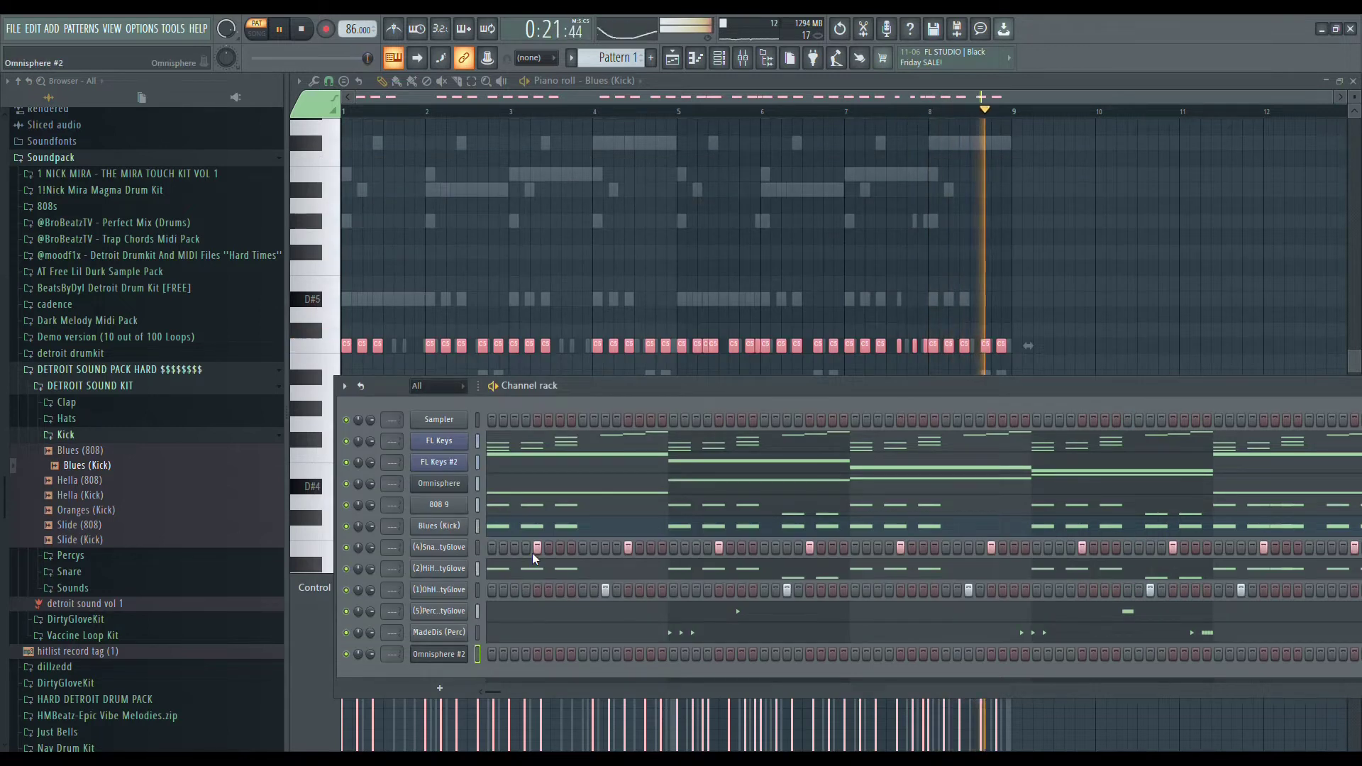
Place a D#6 note of length 1:15:00 at the start of bar 1 in the piano roll of Omnisphere #2
key("F7")
scroll(395, 405, "down", 3)
scroll(395, 404, "up", 5)
left_click(342, 397)
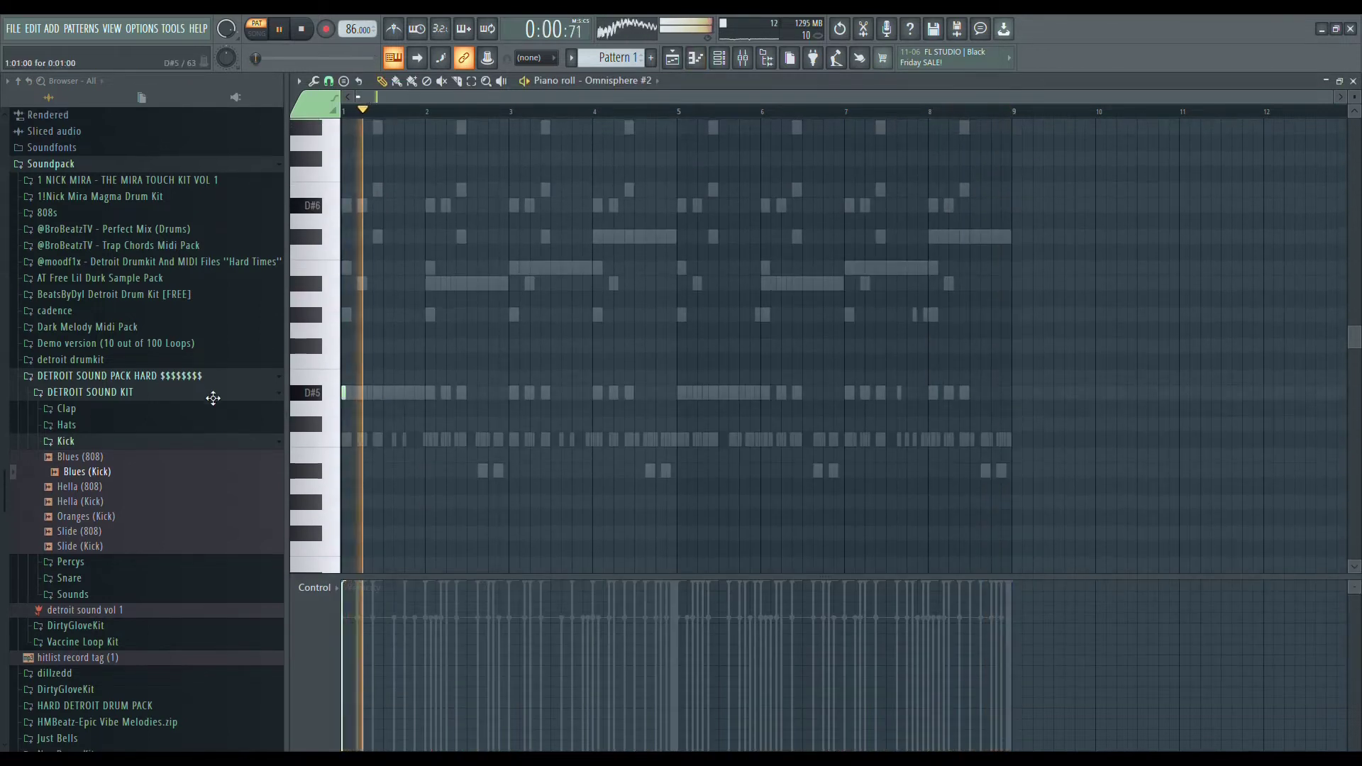
key("space")
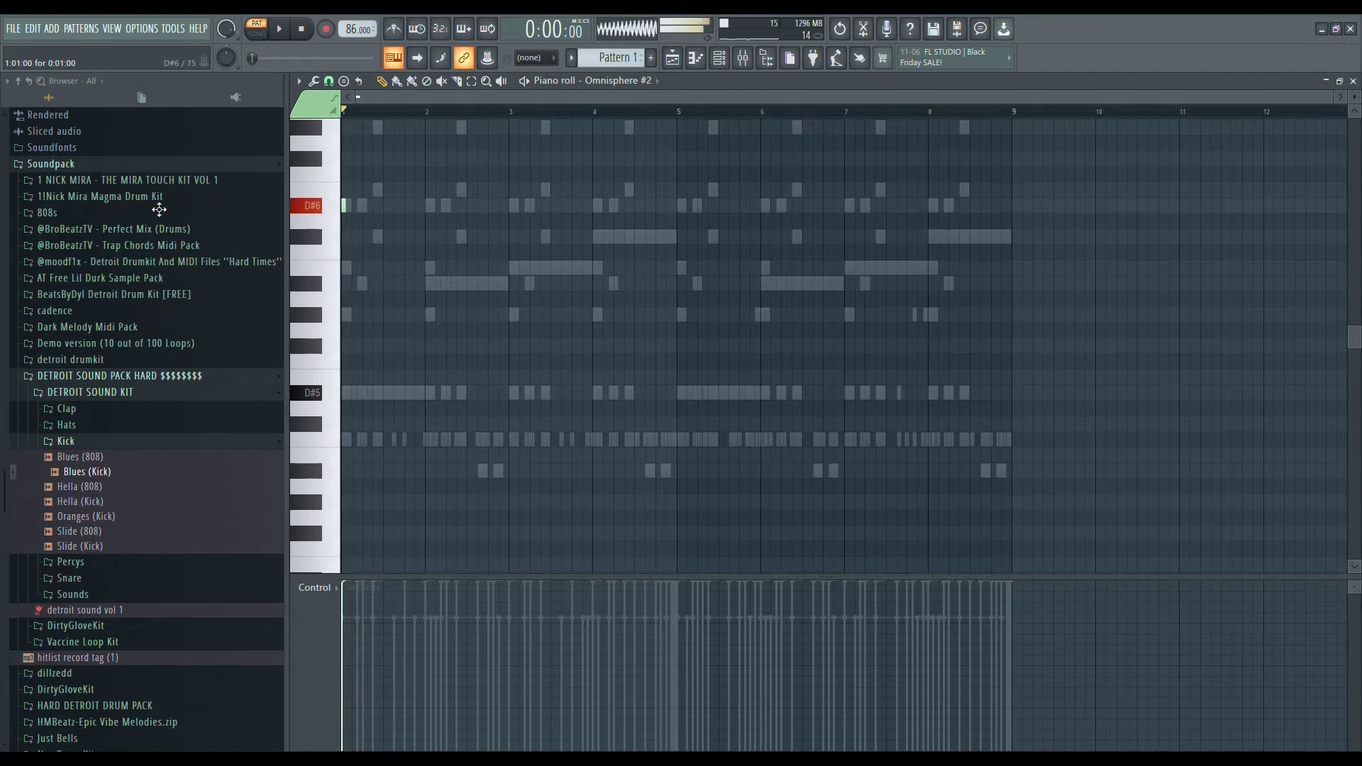
key("space")
left_click_drag(355, 207, 510, 243)
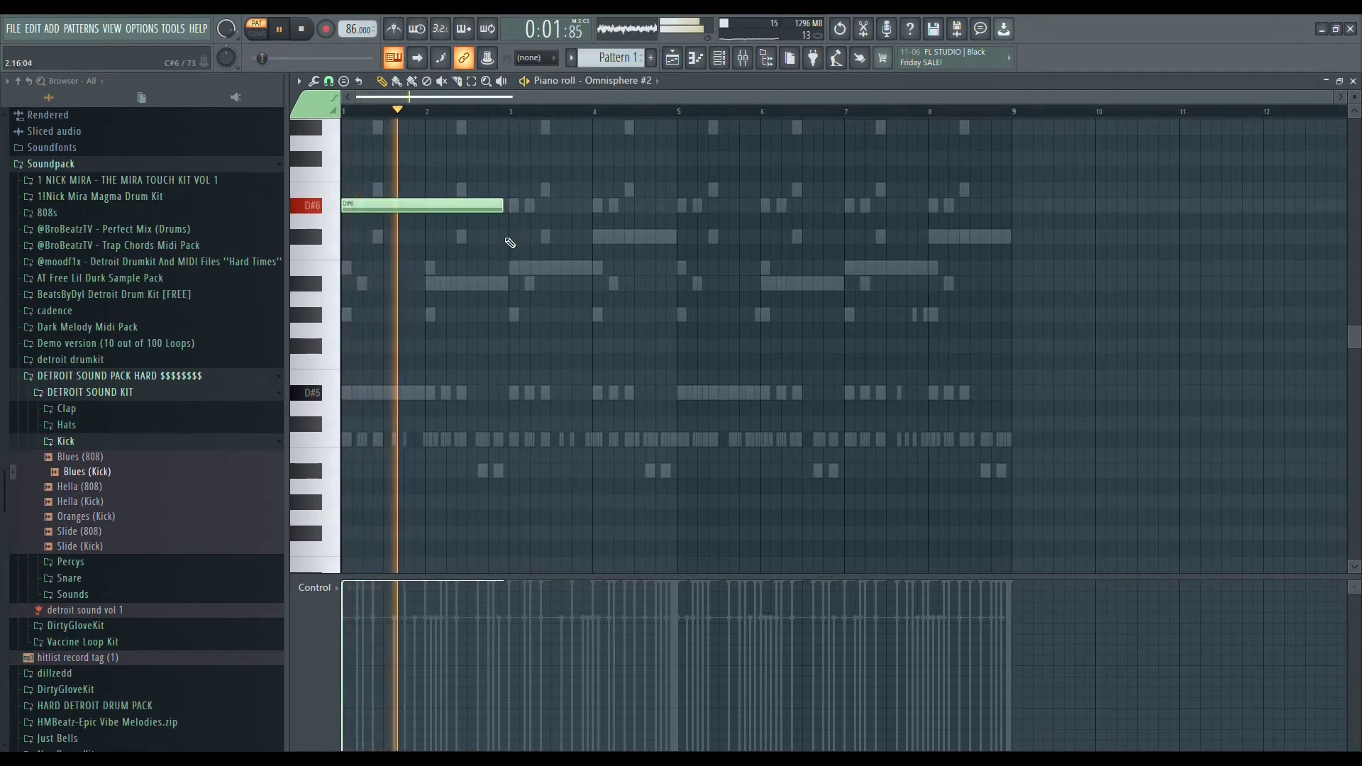
left_click(685, 208)
right_click(719, 210)
key("space")
key("space")
scroll(528, 234, "up", 3)
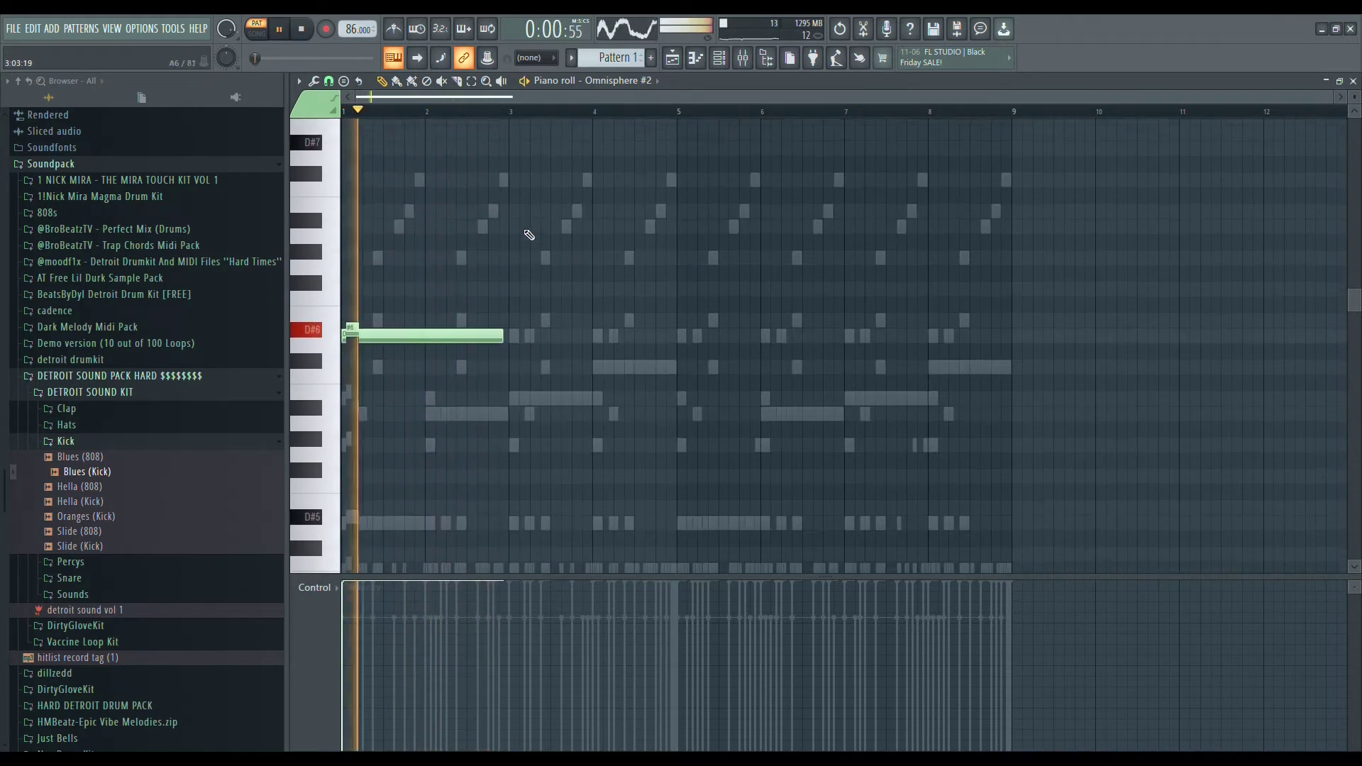
scroll(528, 234, "up", 1)
left_click(535, 269)
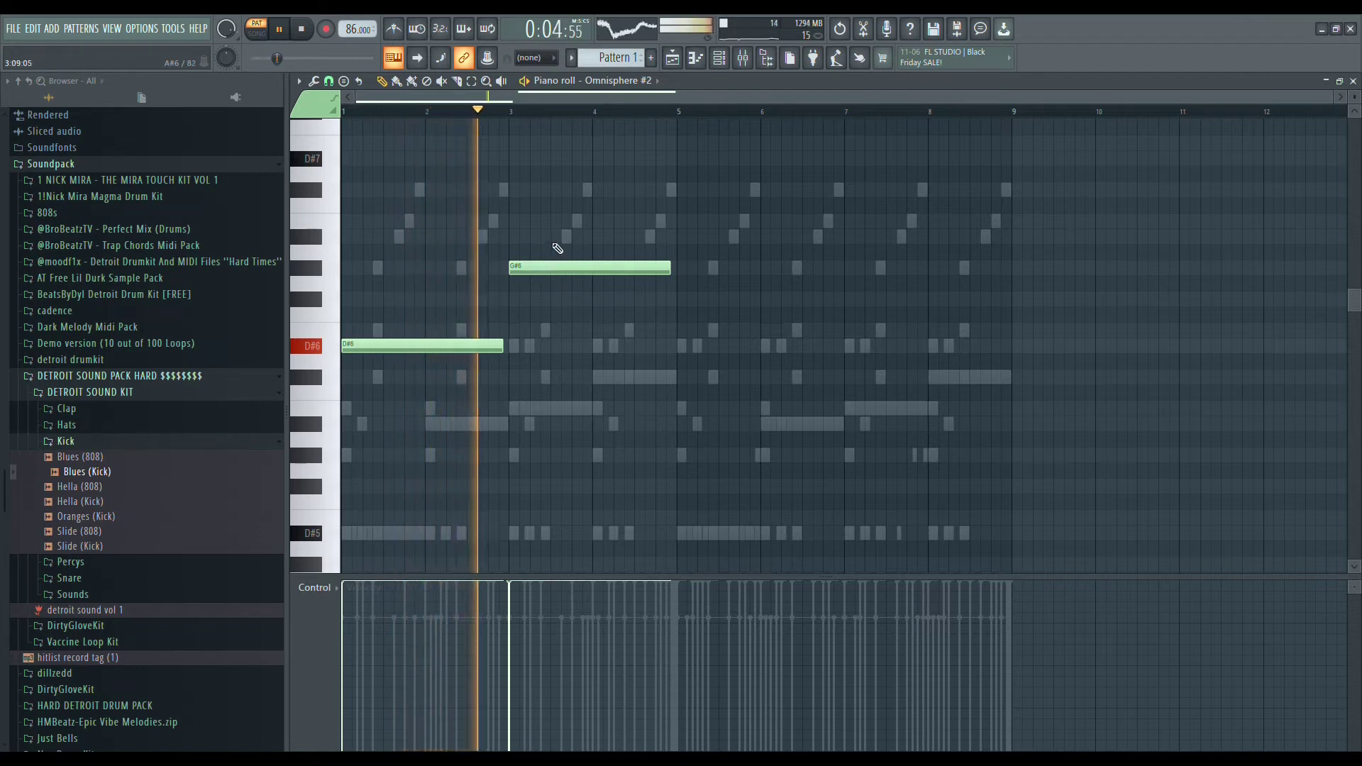
key("space")
right_click(553, 269)
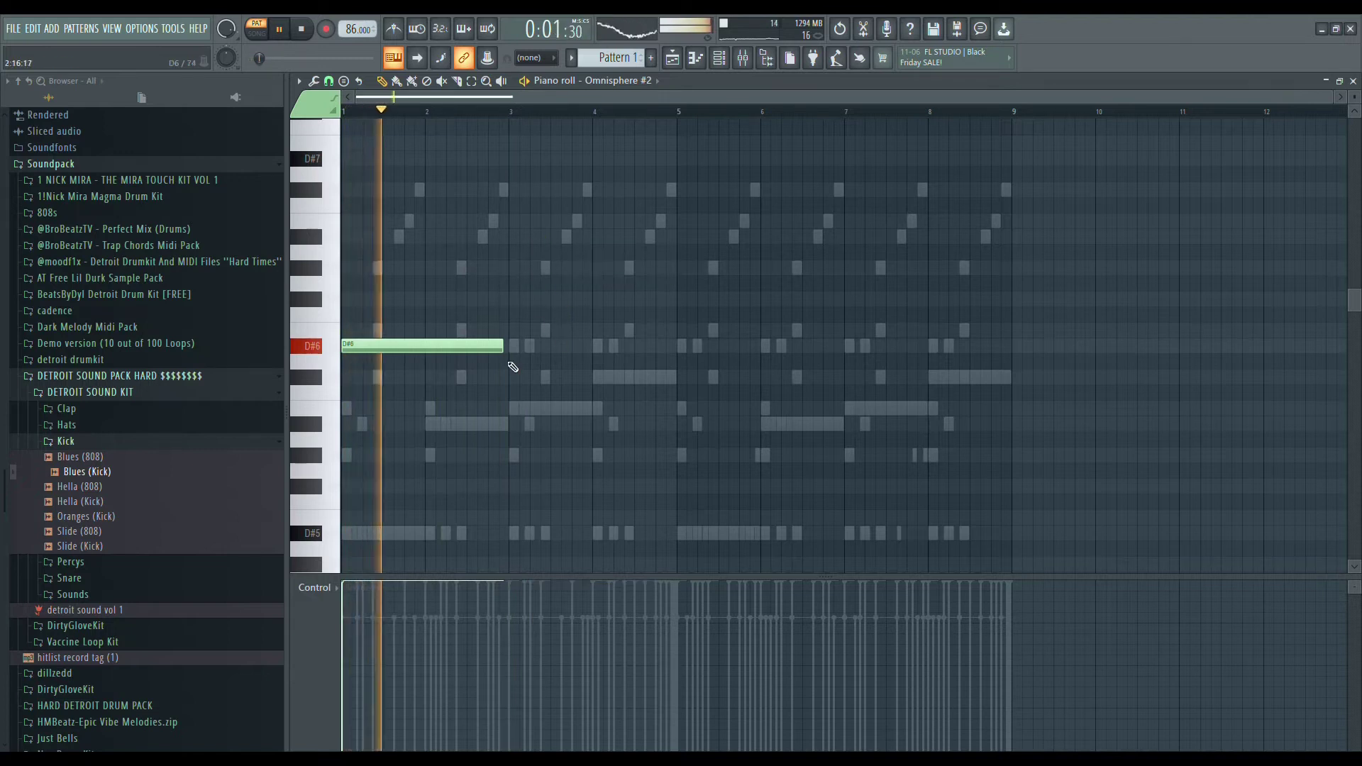
Repeat the long D#6 note of Omnisphere #2 at the start of bar 5
left_click_drag(543, 417, 710, 397)
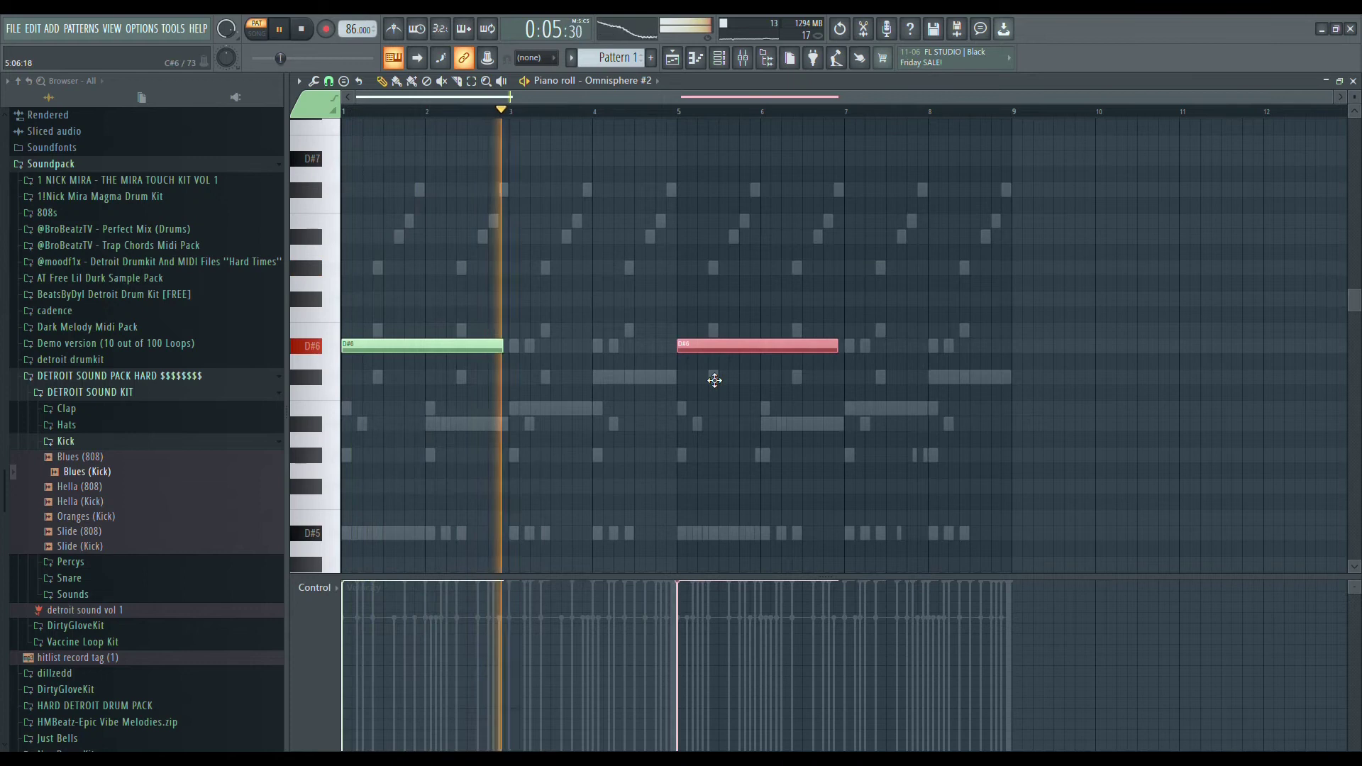
left_click(719, 57)
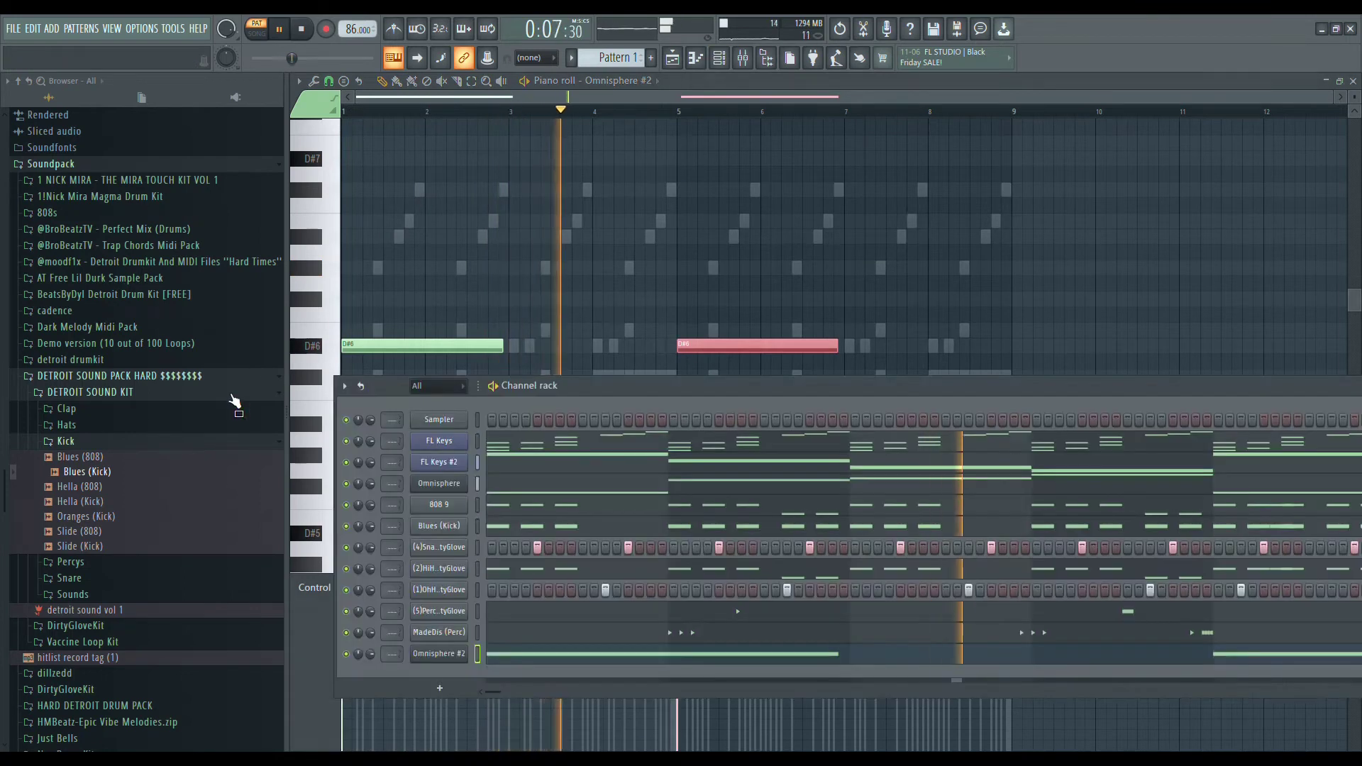
left_click(248, 266)
left_click(173, 337)
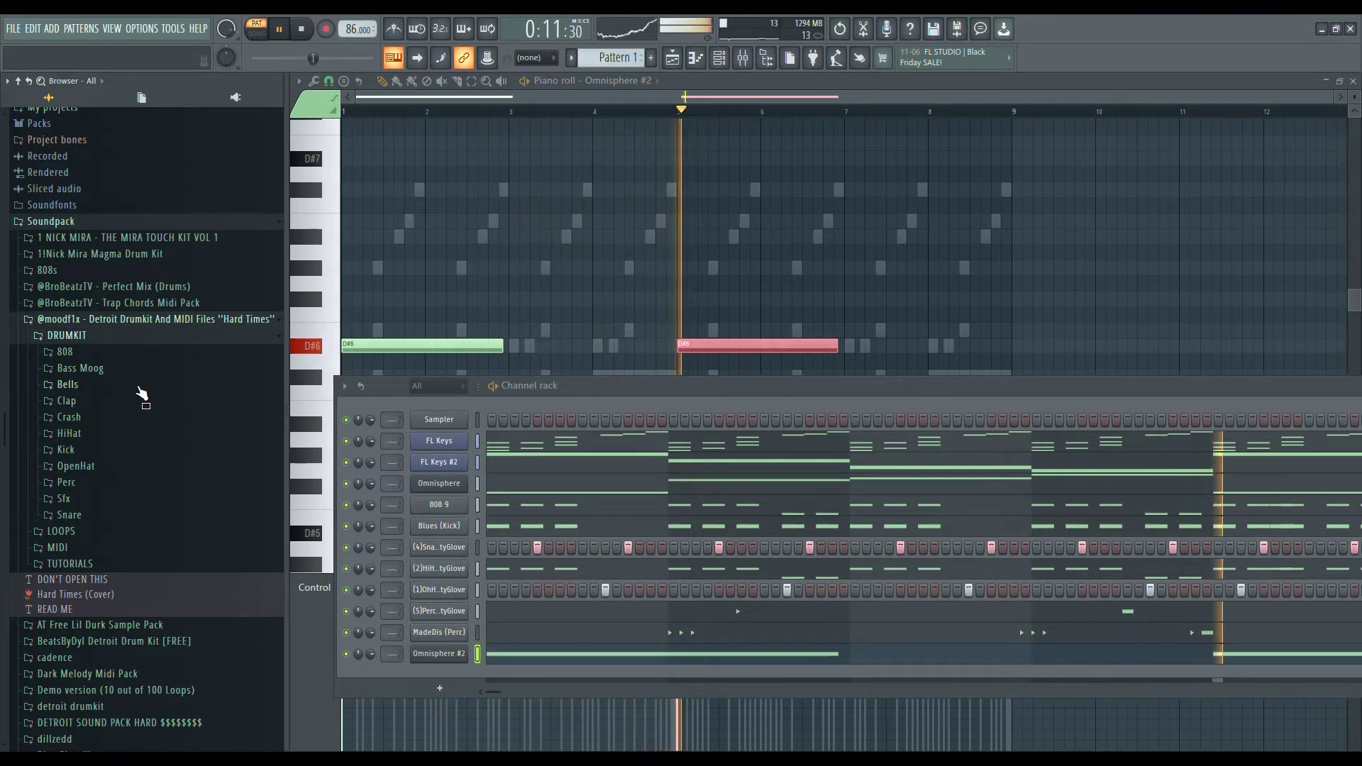
left_click(141, 384)
left_click(154, 429)
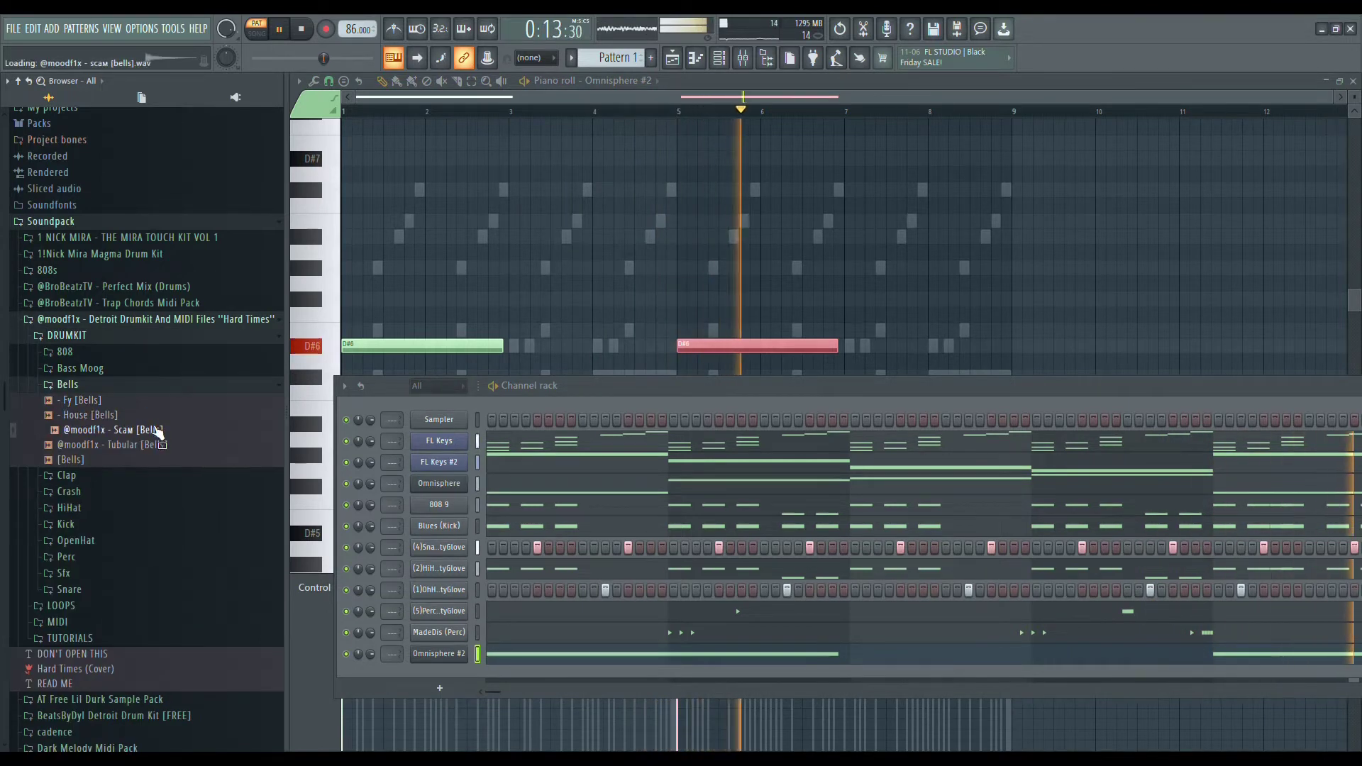
left_click(142, 444)
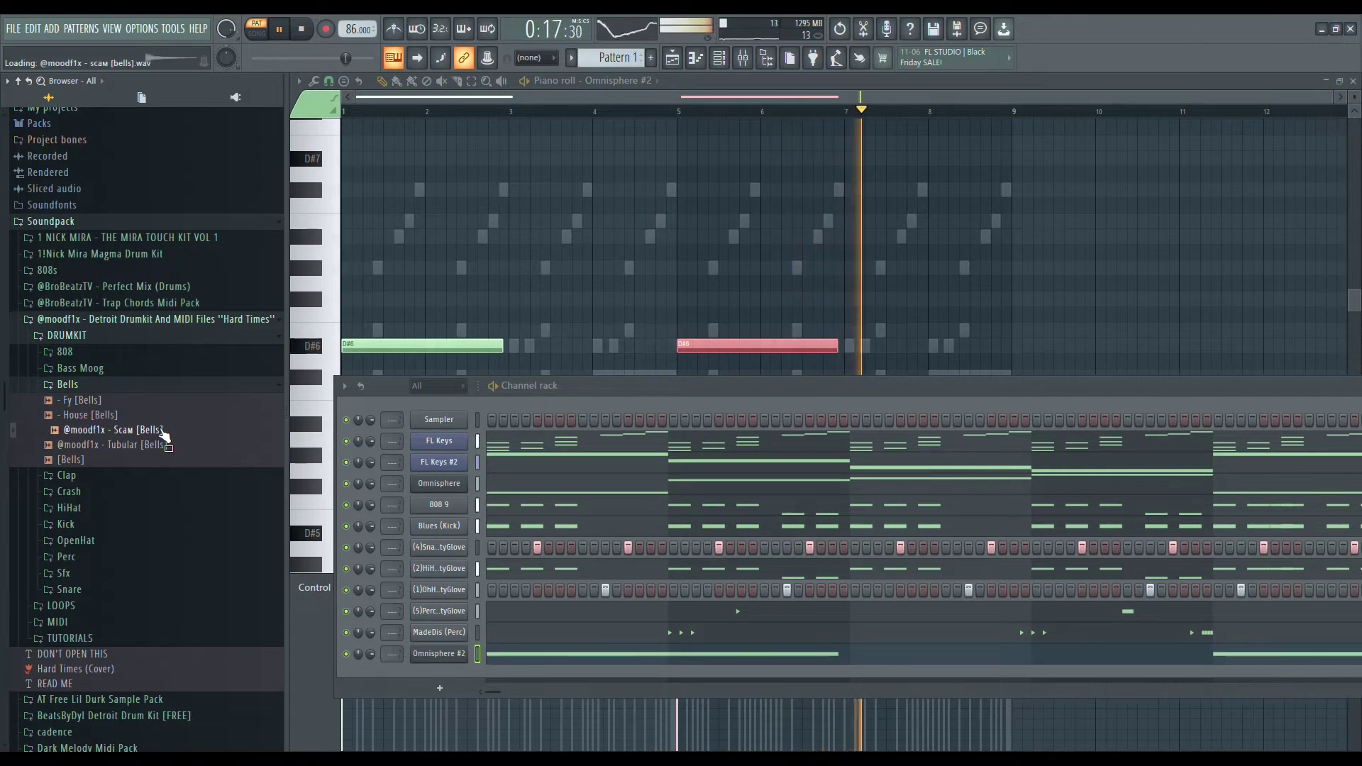
left_click_drag(422, 676, 425, 673)
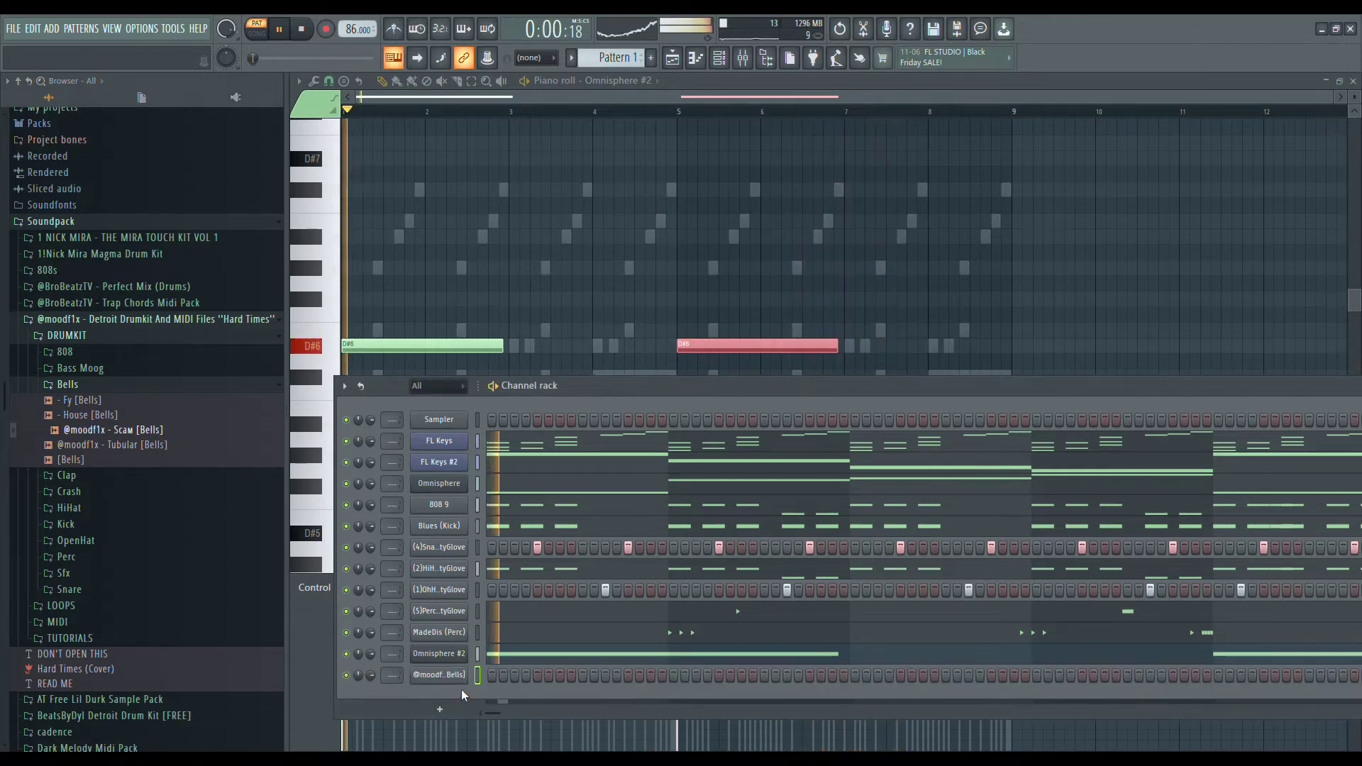
Place a D#5 note at the start of bar 1 for Scaм [Bells] and shorten it to nine steps
key("F7")
key("space")
left_click_drag(361, 335, 109, 550)
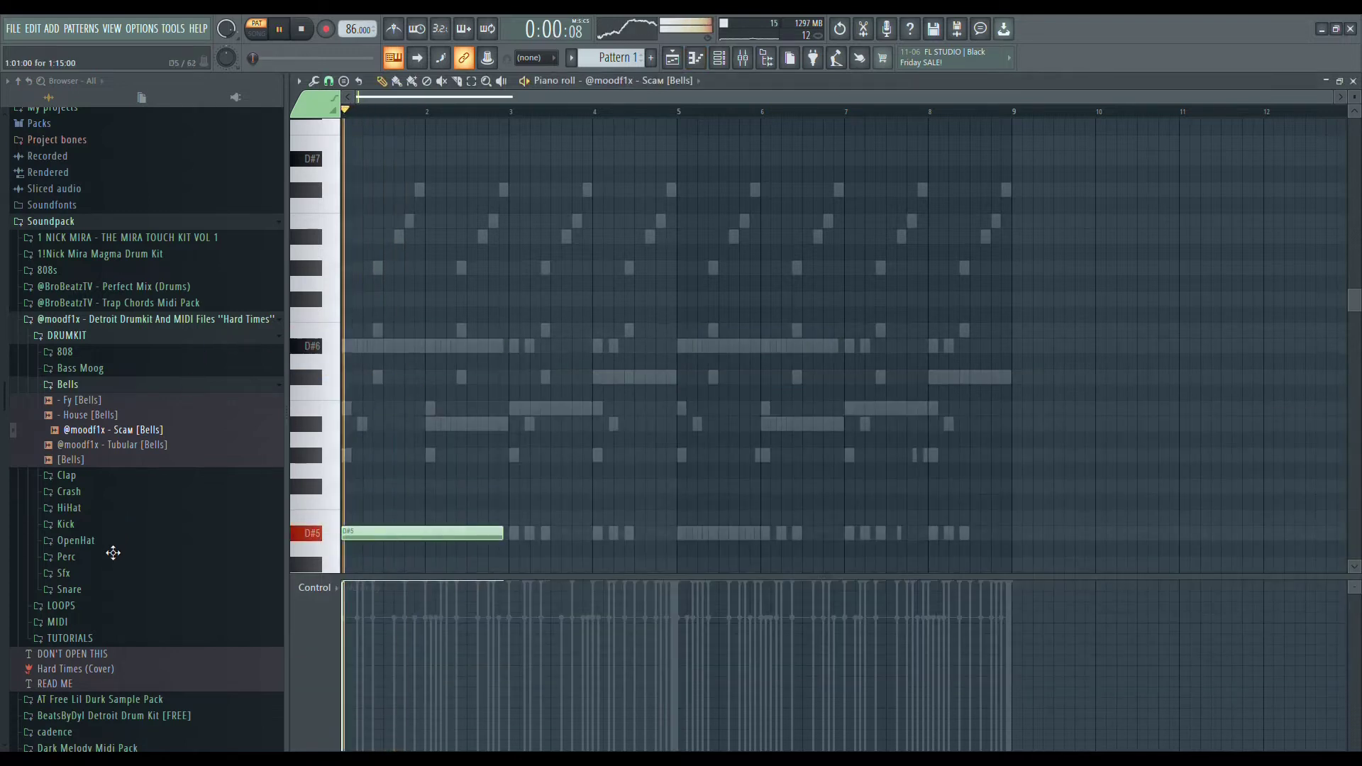
scroll(410, 492, "down", 3)
key("space")
left_click_drag(502, 394, 412, 422)
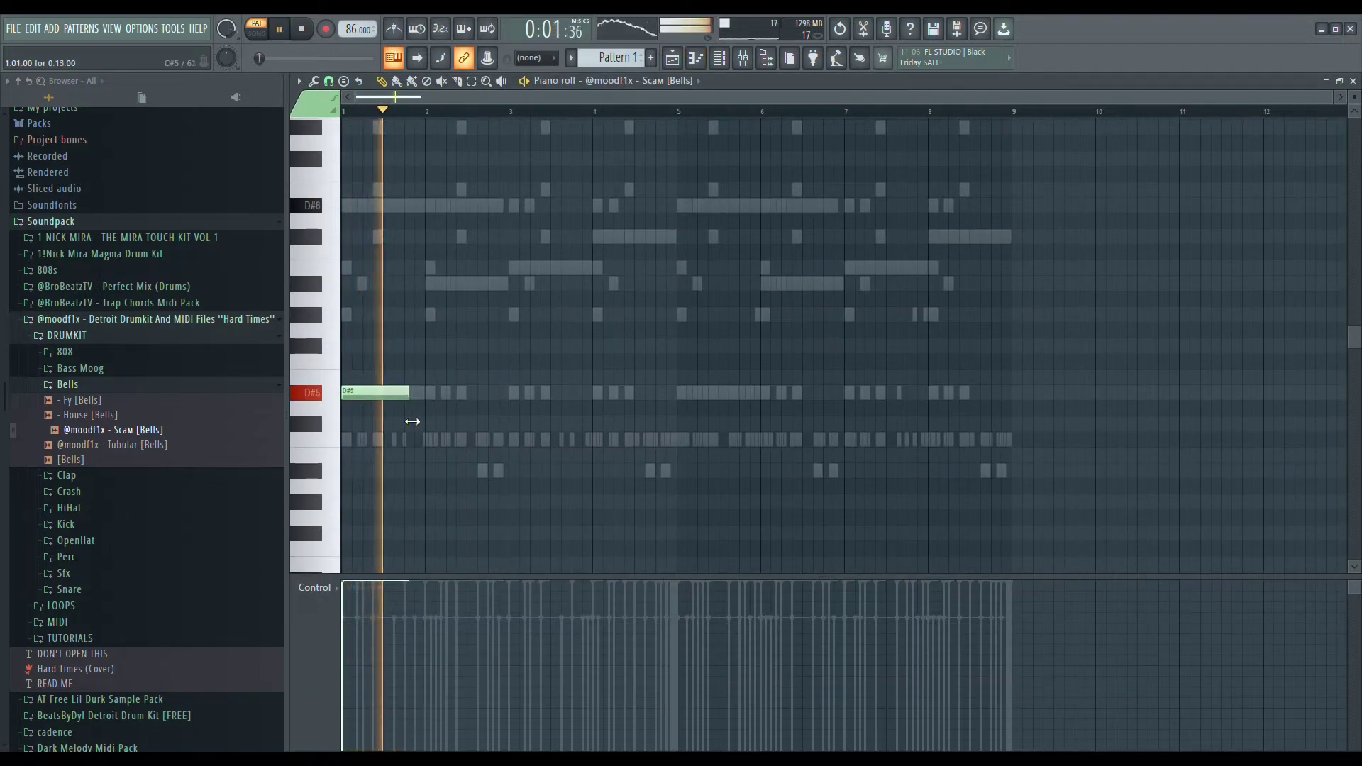
Add nine-step D#5 bell notes at the starts of bars 2, 3 and 4
left_click(437, 392)
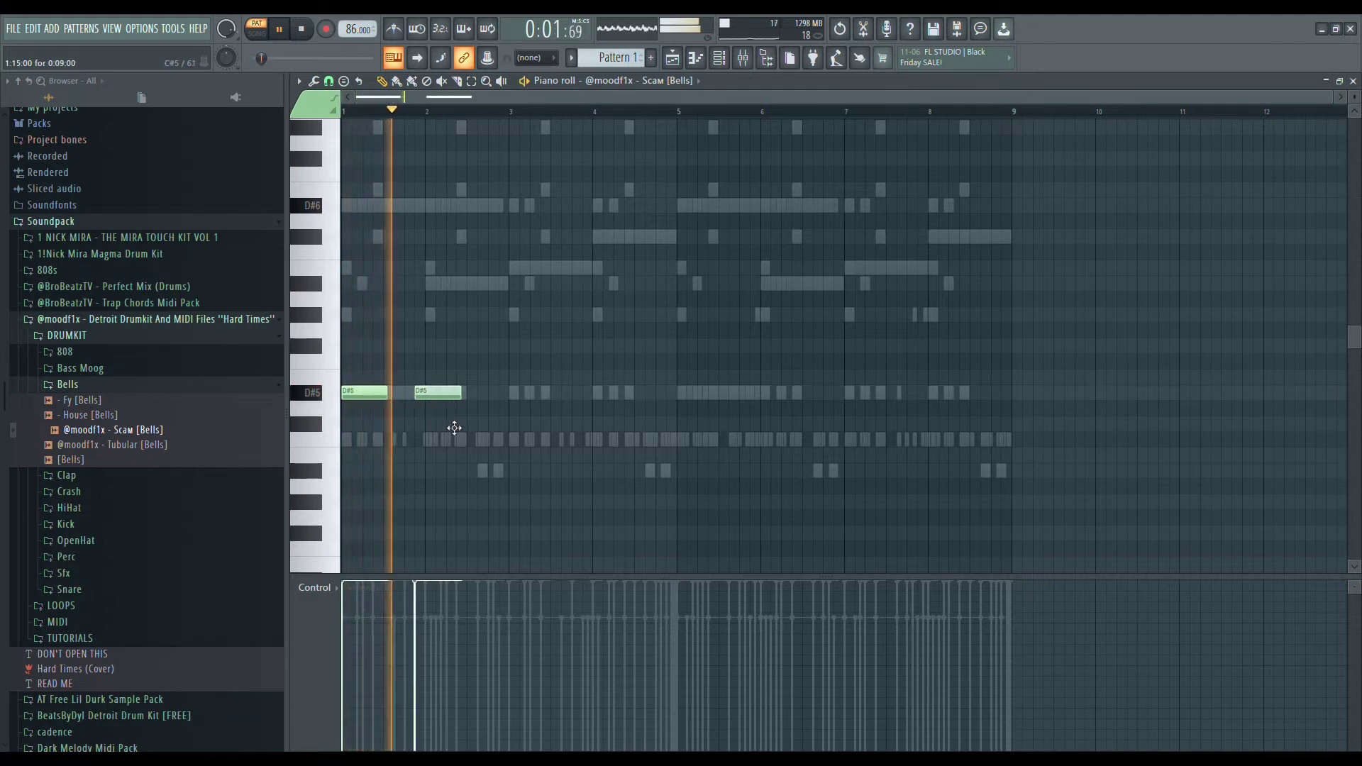
left_click(535, 392)
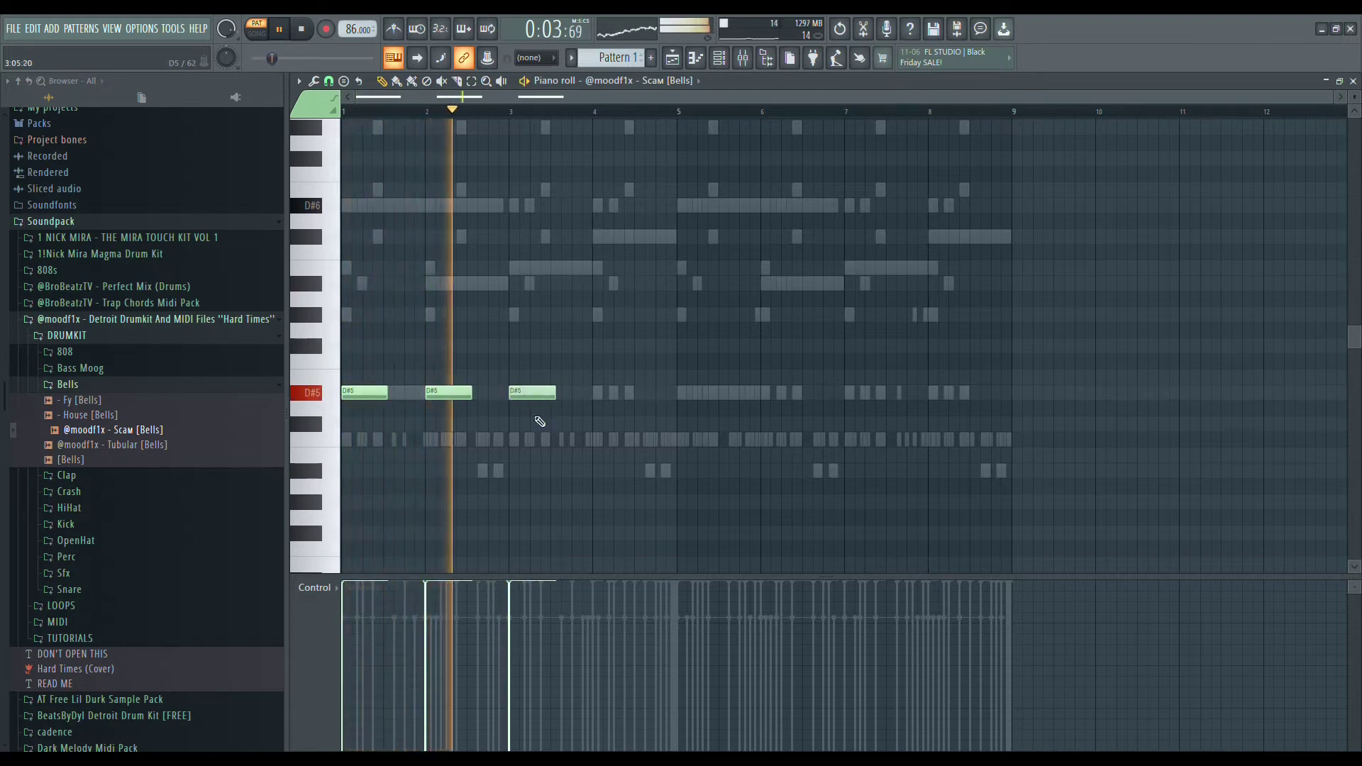
left_click_drag(539, 394, 618, 431)
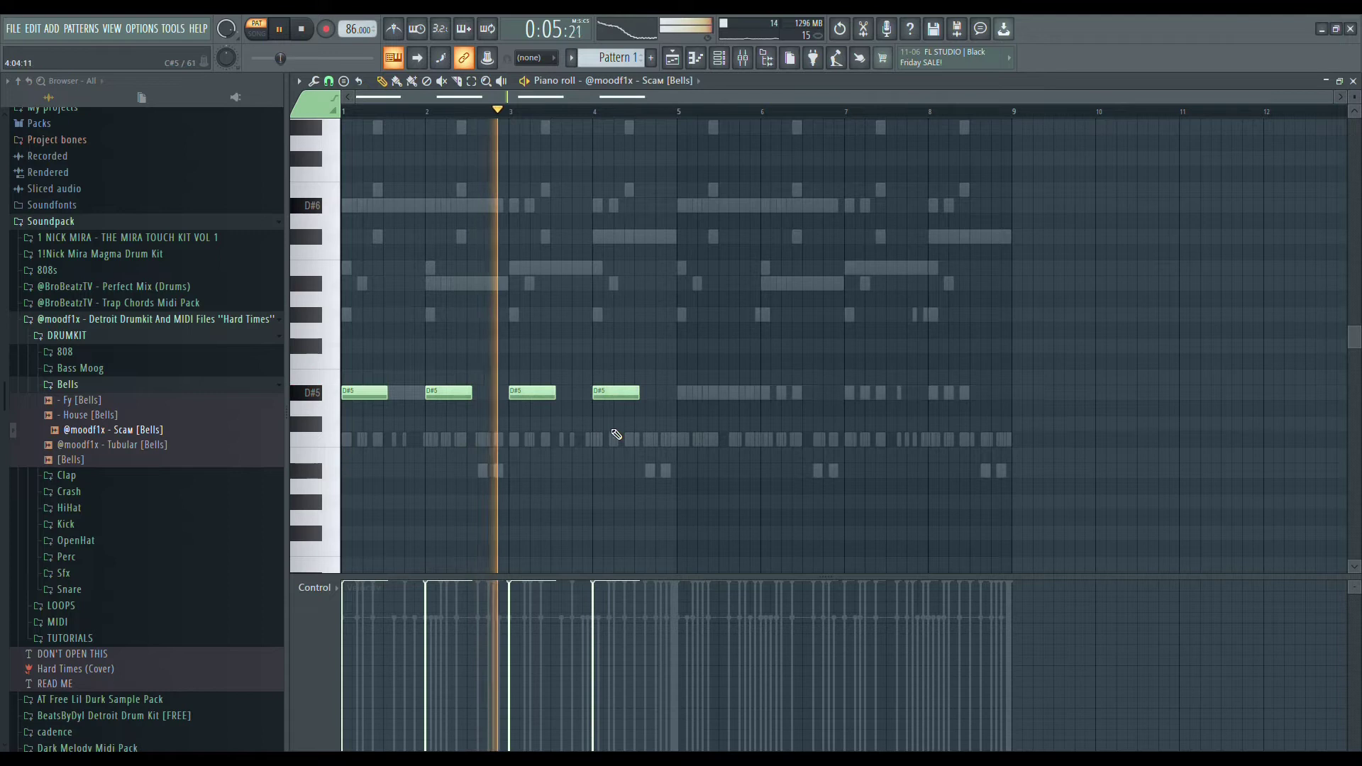
Shorten the bell note at the start of bar 3 to one step and add a nine-step D#5 note at step 5
left_click(565, 402)
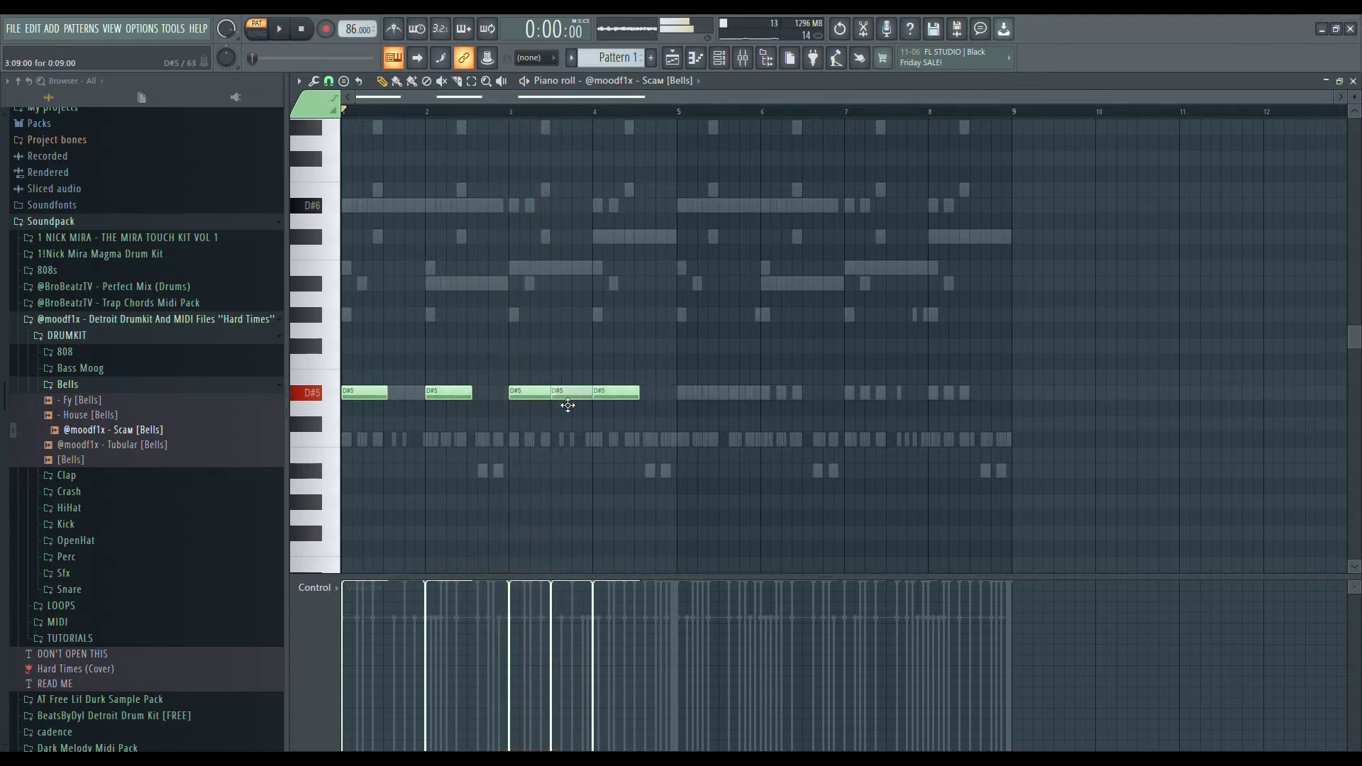
key("space")
left_click_drag(578, 393, 561, 392)
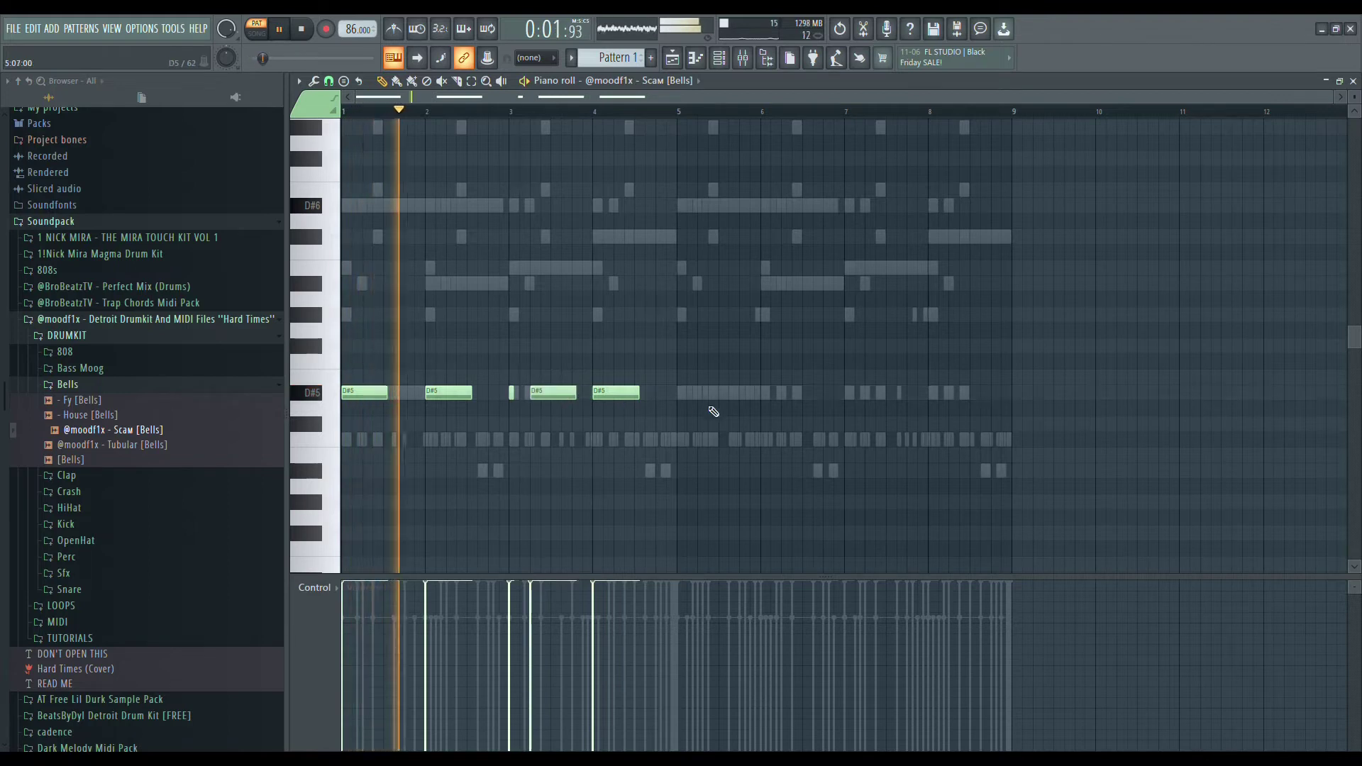
Duplicate the whole four-bar bell pattern into bars 5 to 8
key("ctrl+a")
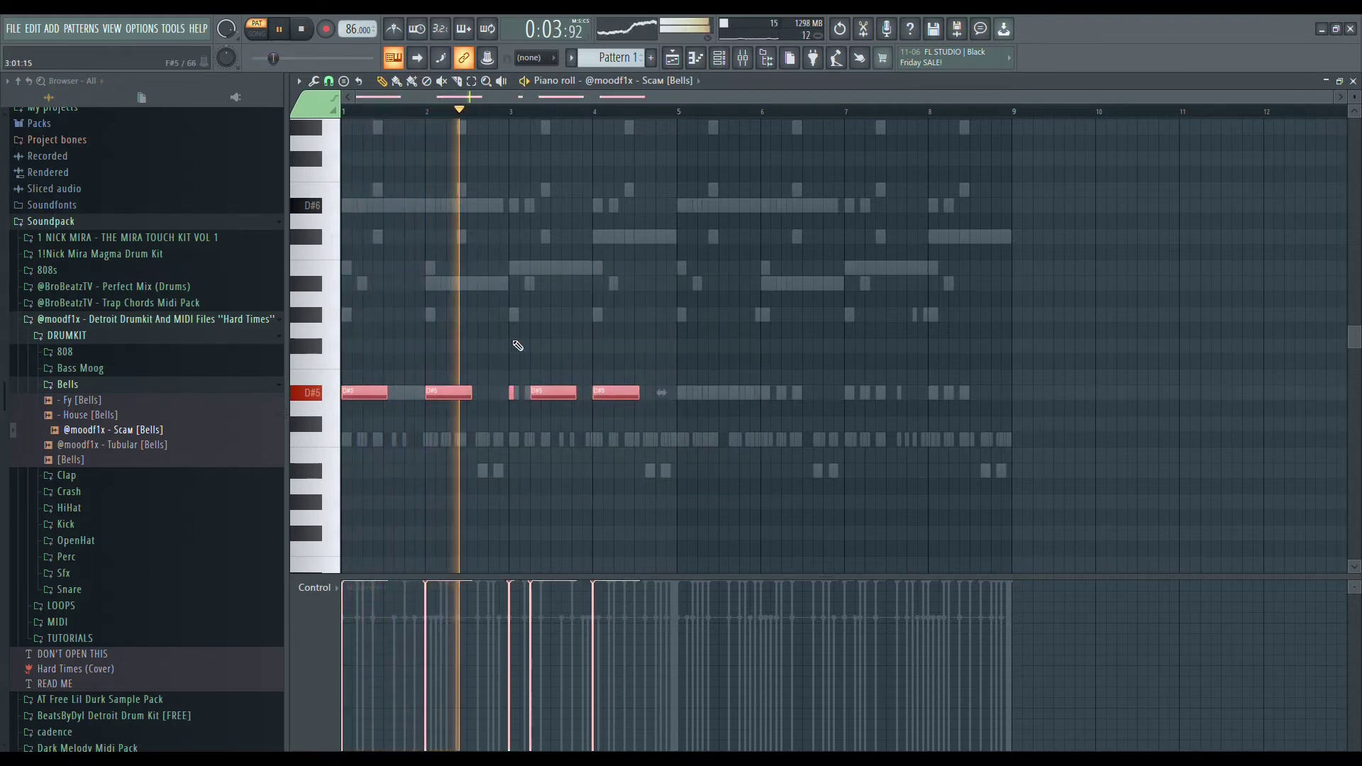
key("ctrl+b")
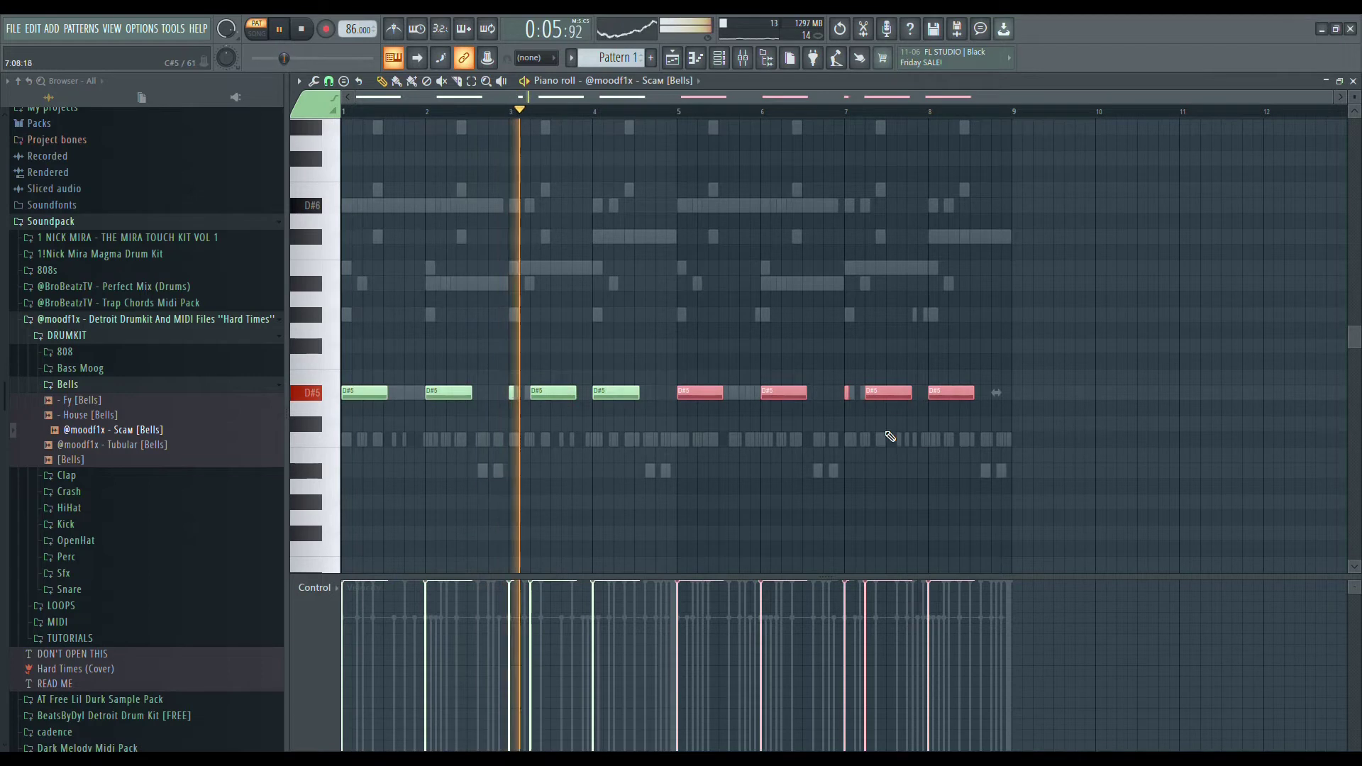
scroll(561, 411, "up", 3, "ctrl")
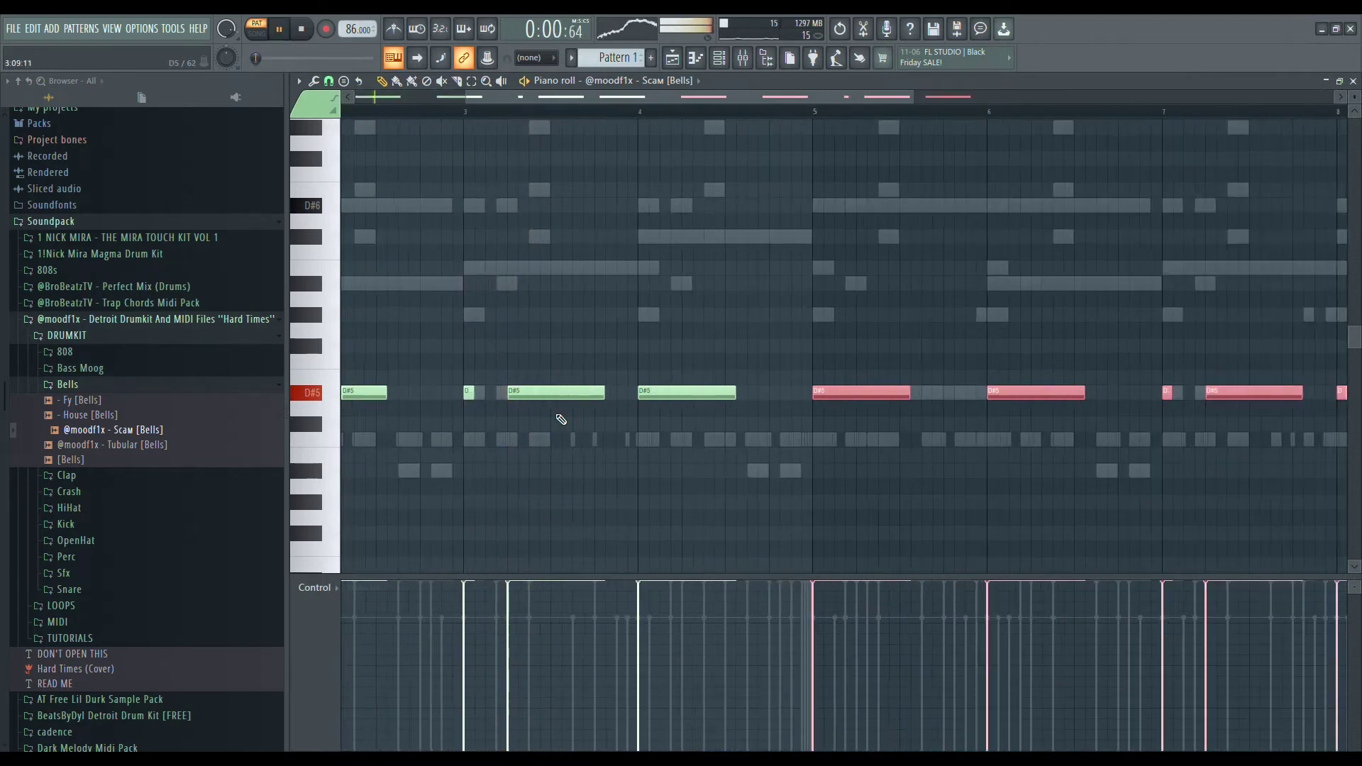
Deselect the duplicated bell notes and review the whole eight-bar bell pattern
left_click(559, 408)
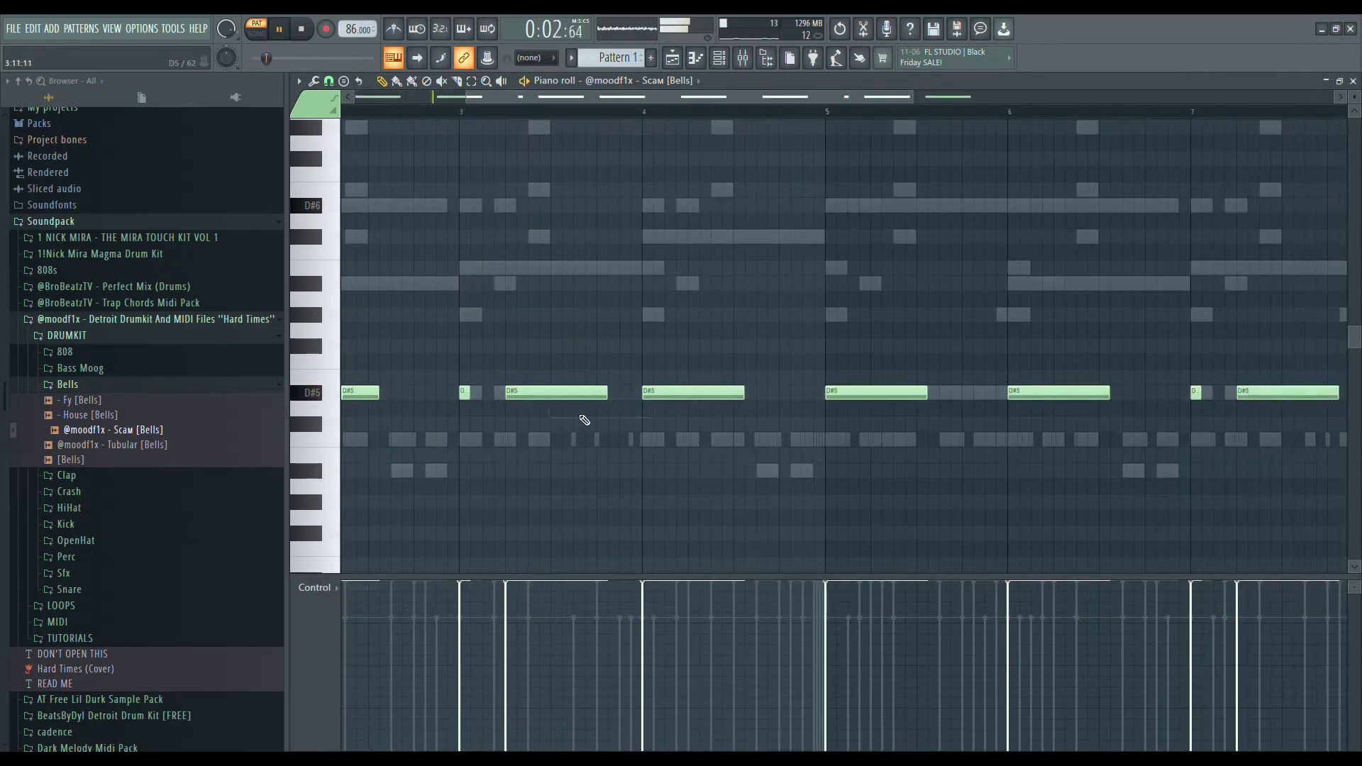
scroll(730, 431, "down", 3, "ctrl")
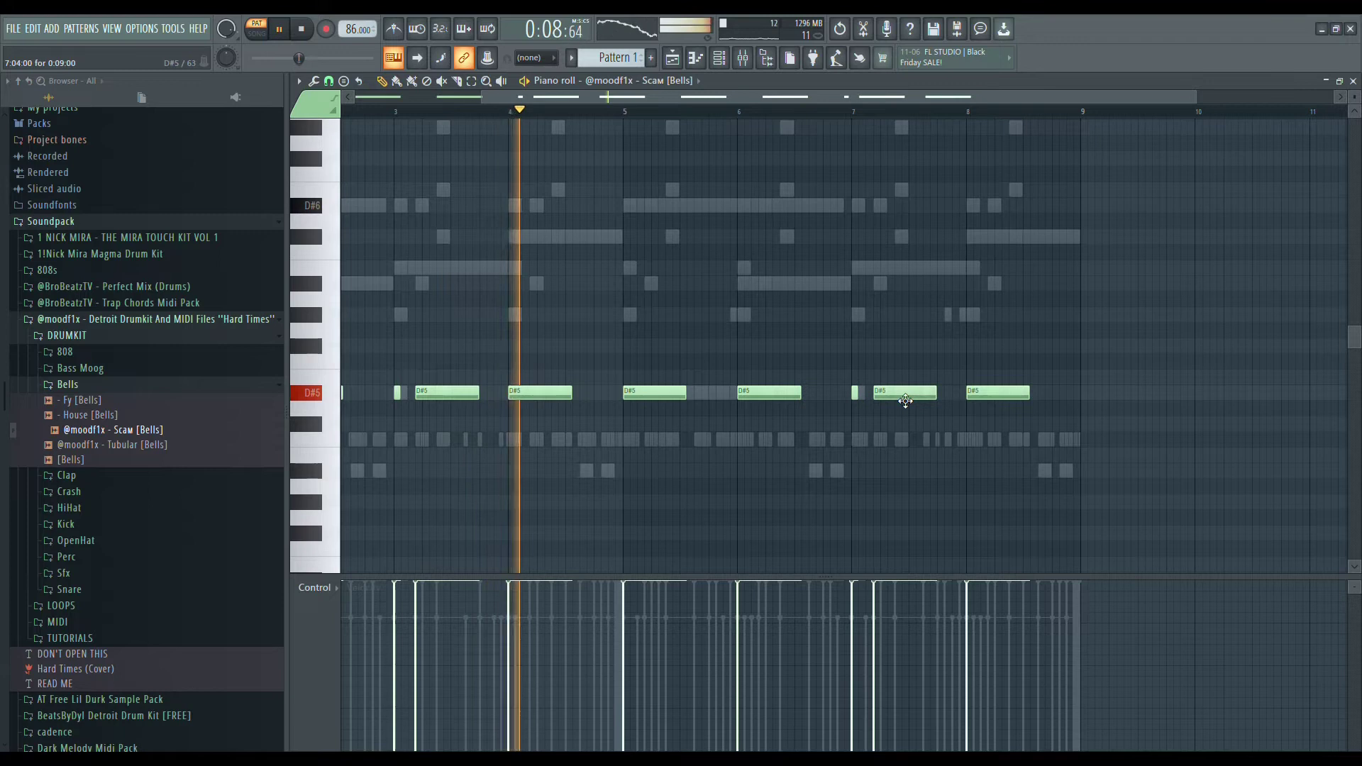
scroll(908, 401, "down", 2, "ctrl")
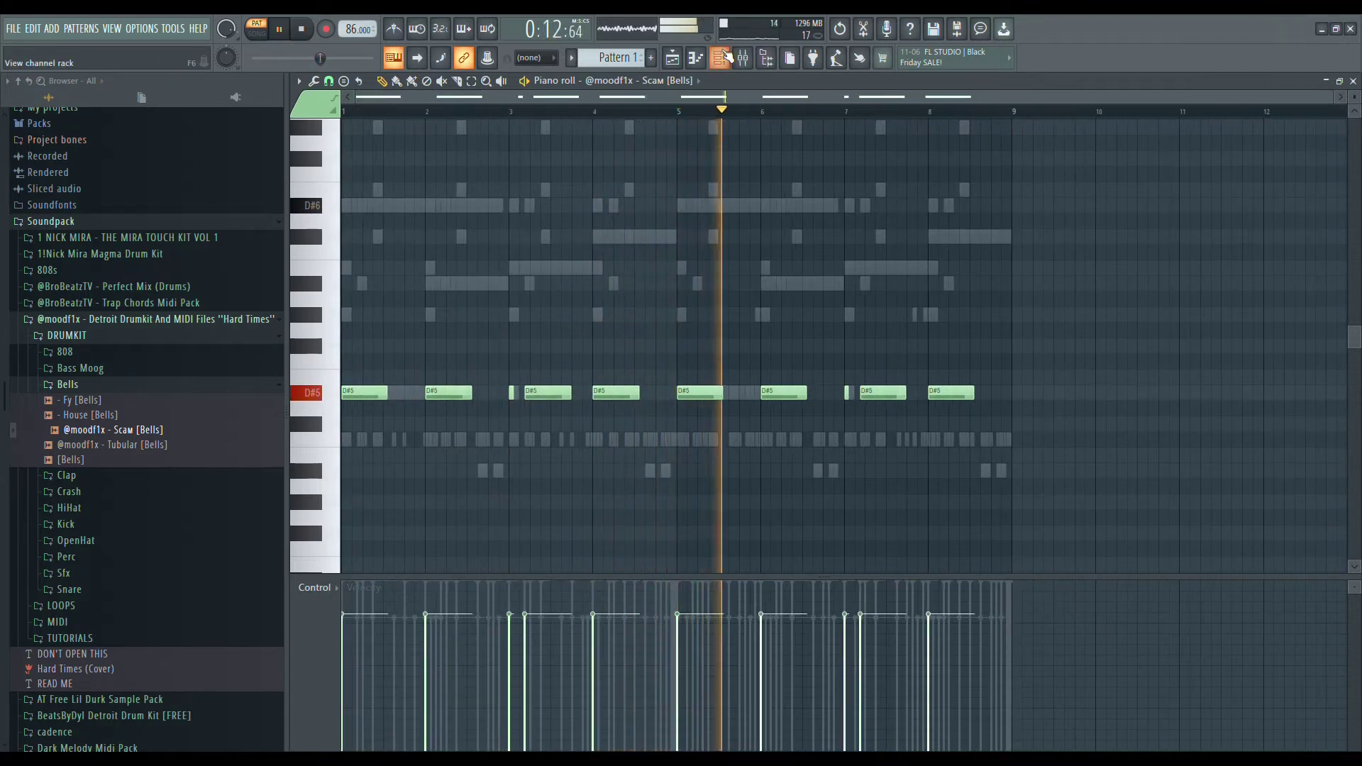
Set up Omnisphere #3 with the Nineties Keyz Vibe patch from the Keyboards category, and minimise the plugin
left_click(719, 58)
scroll(635, 262, "down", 5)
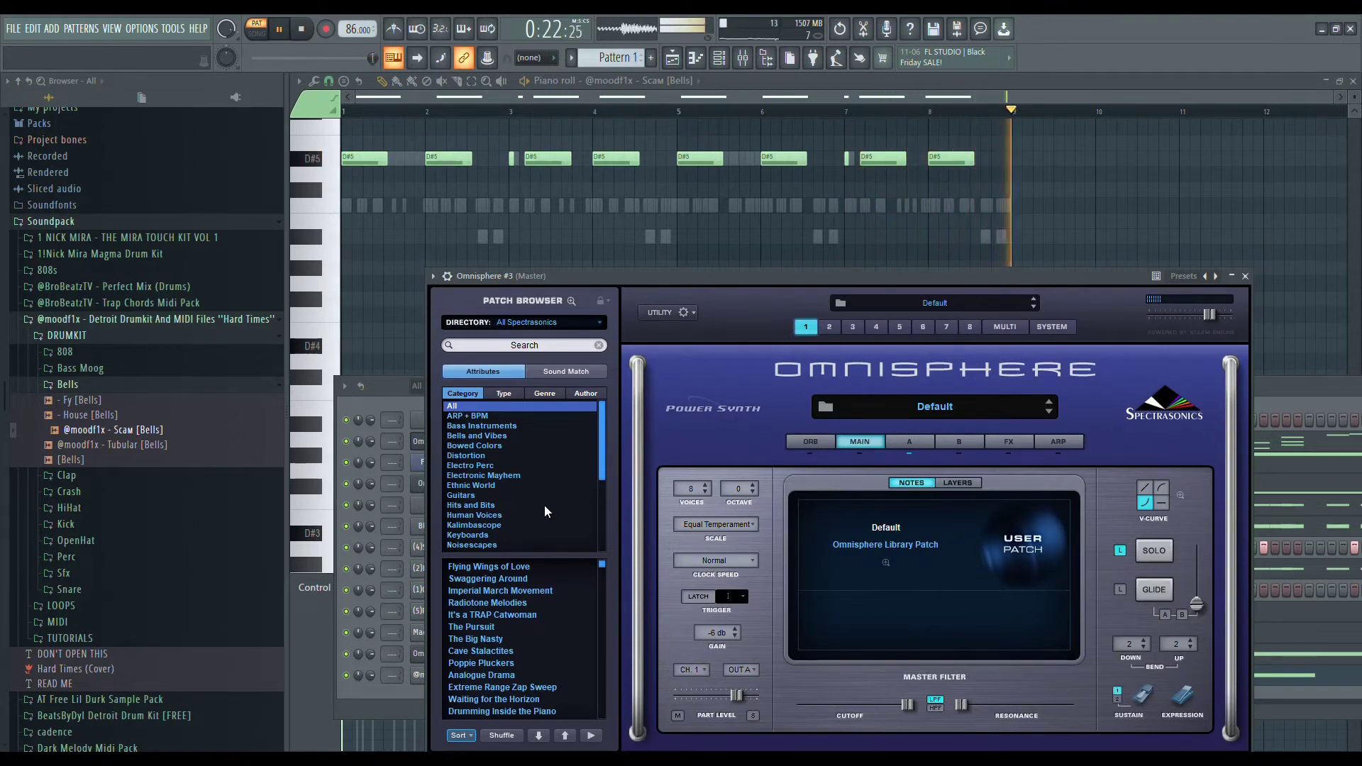
scroll(547, 511, "down", 1)
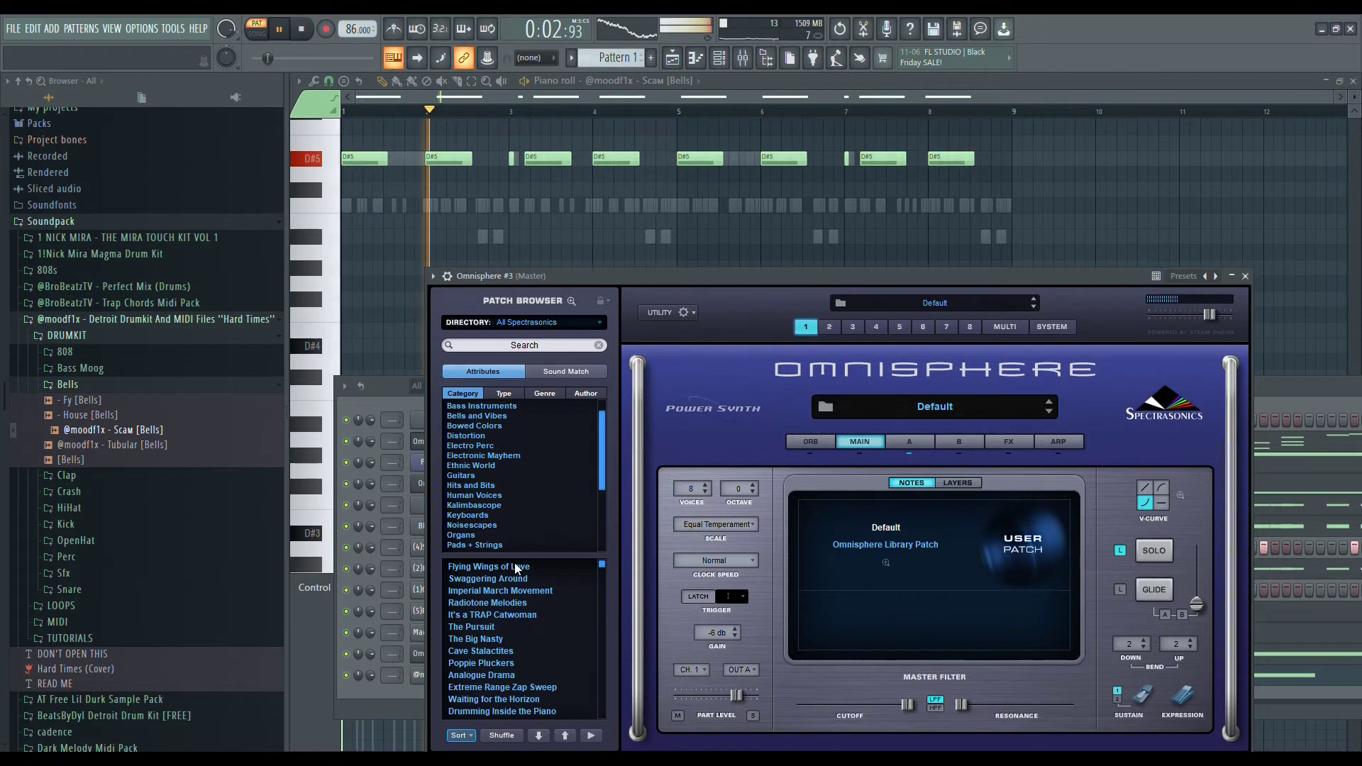
left_click(467, 515)
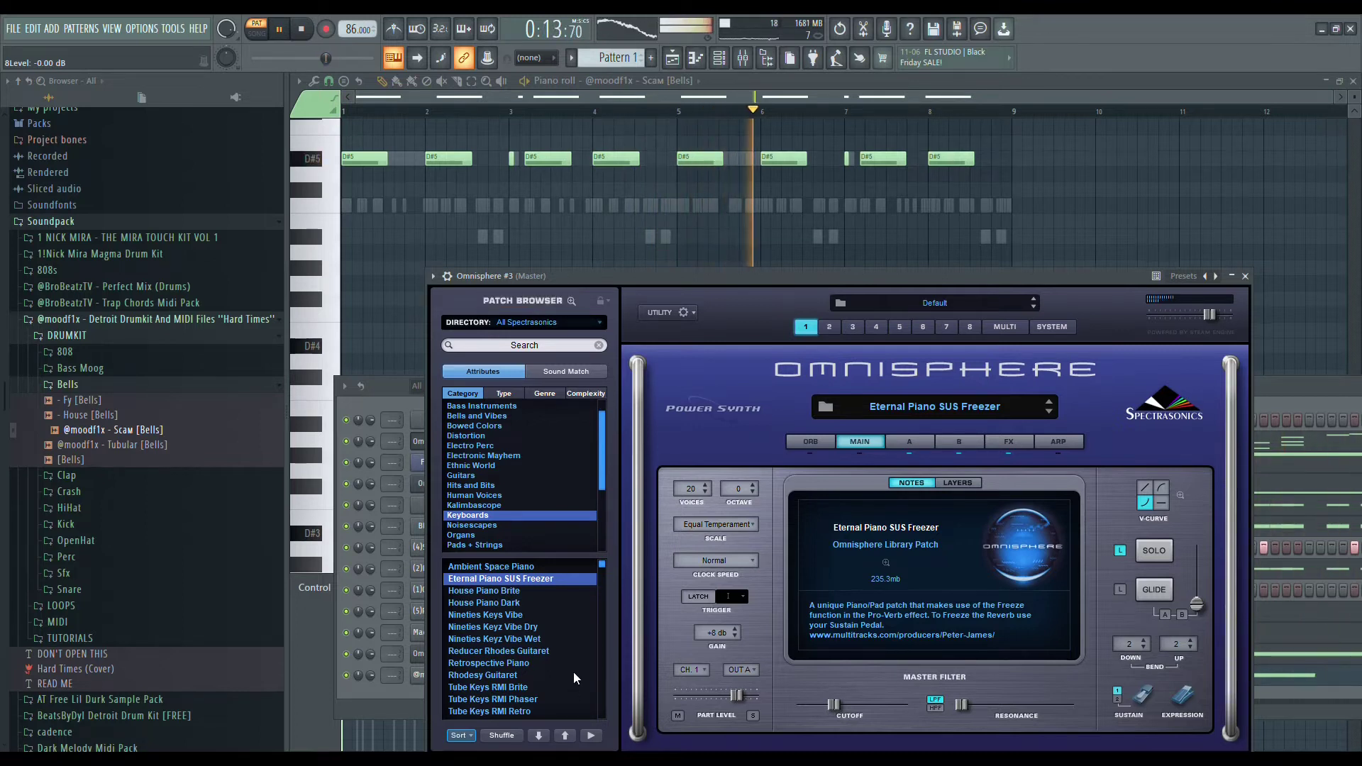
left_click(539, 736)
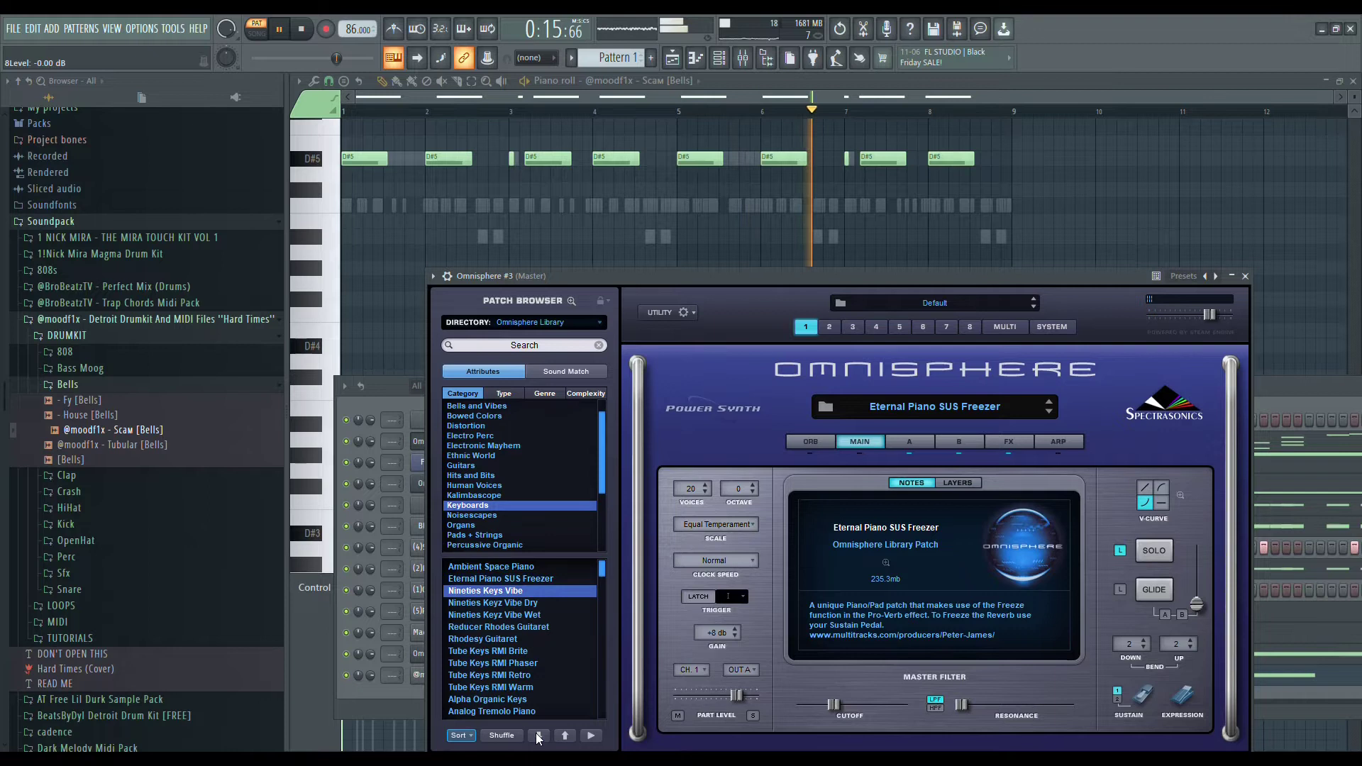
left_click(1231, 277)
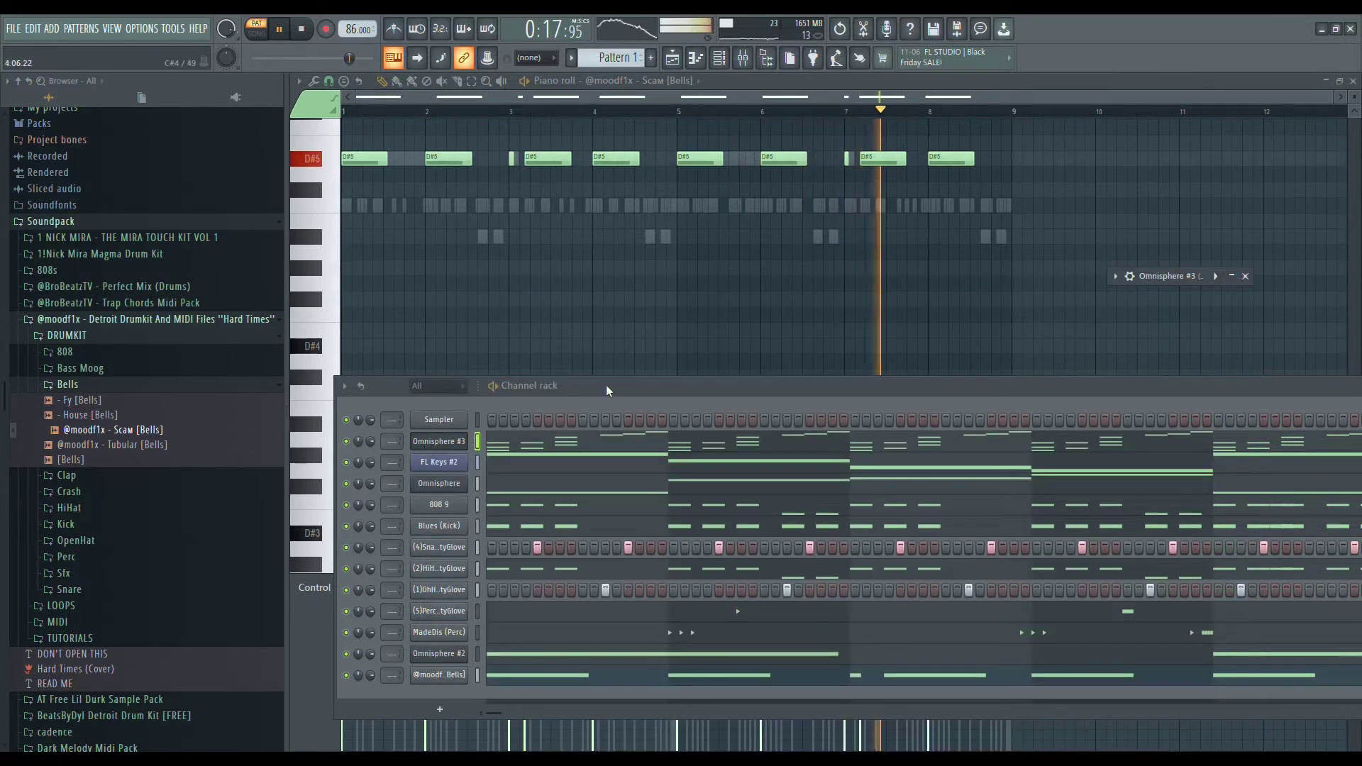
Check the FL Keys #2 notes and replace that channel's instrument with reFX Nexus
left_click(488, 464)
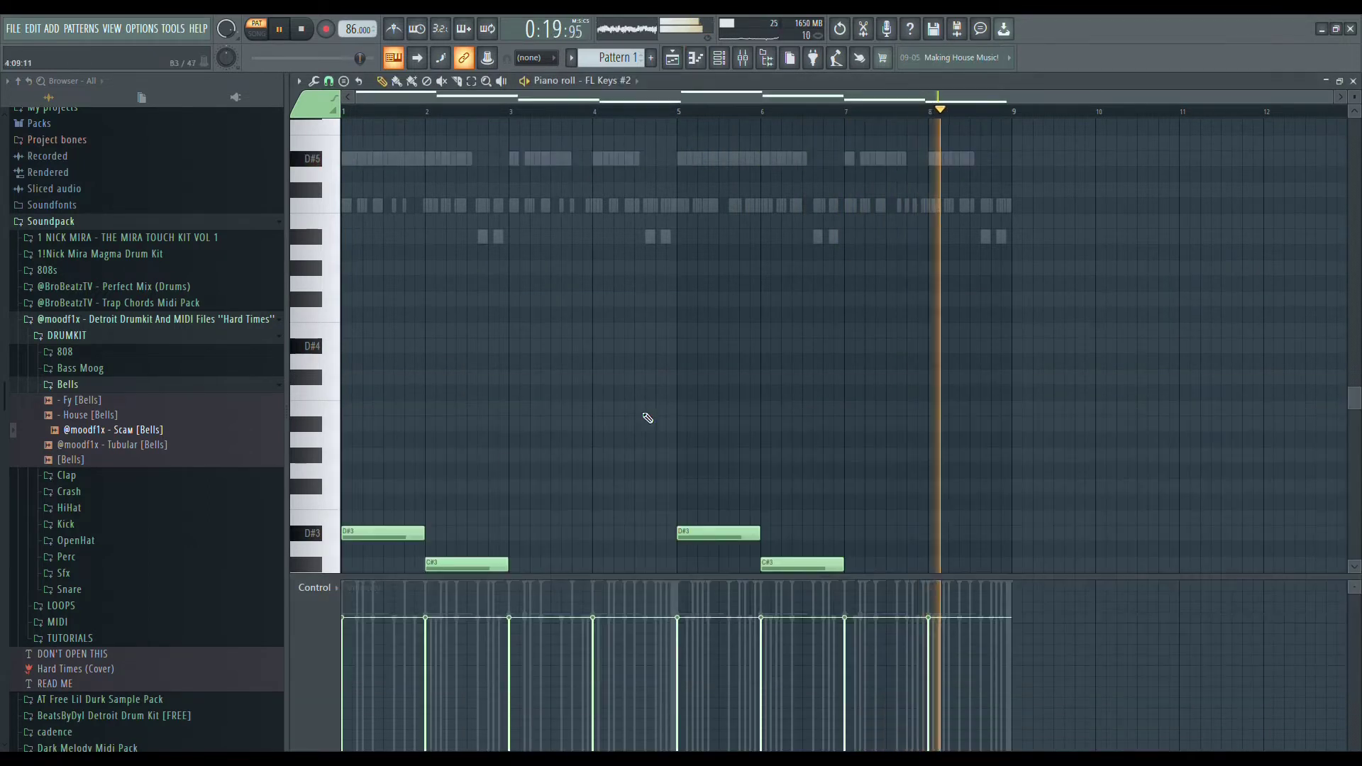
scroll(649, 417, "down", 3)
key("F6")
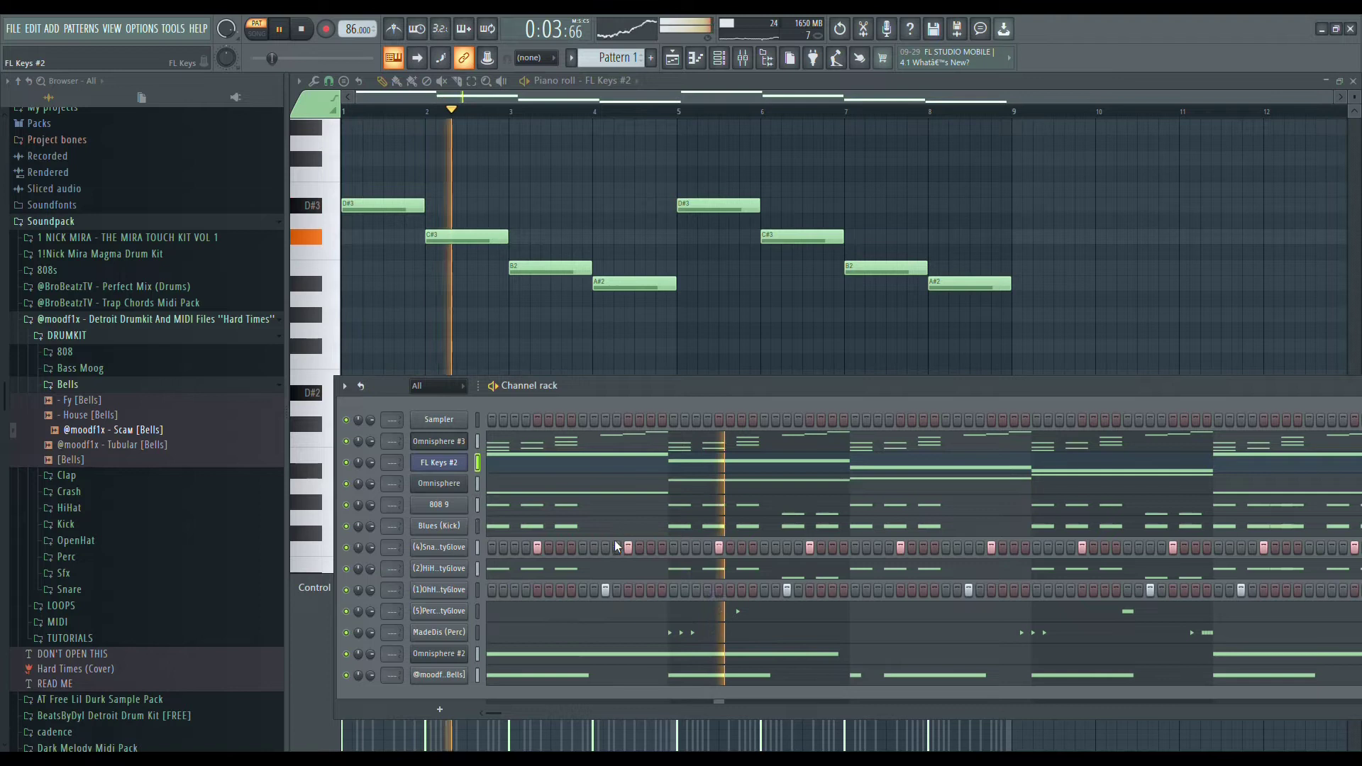
left_click(781, 164)
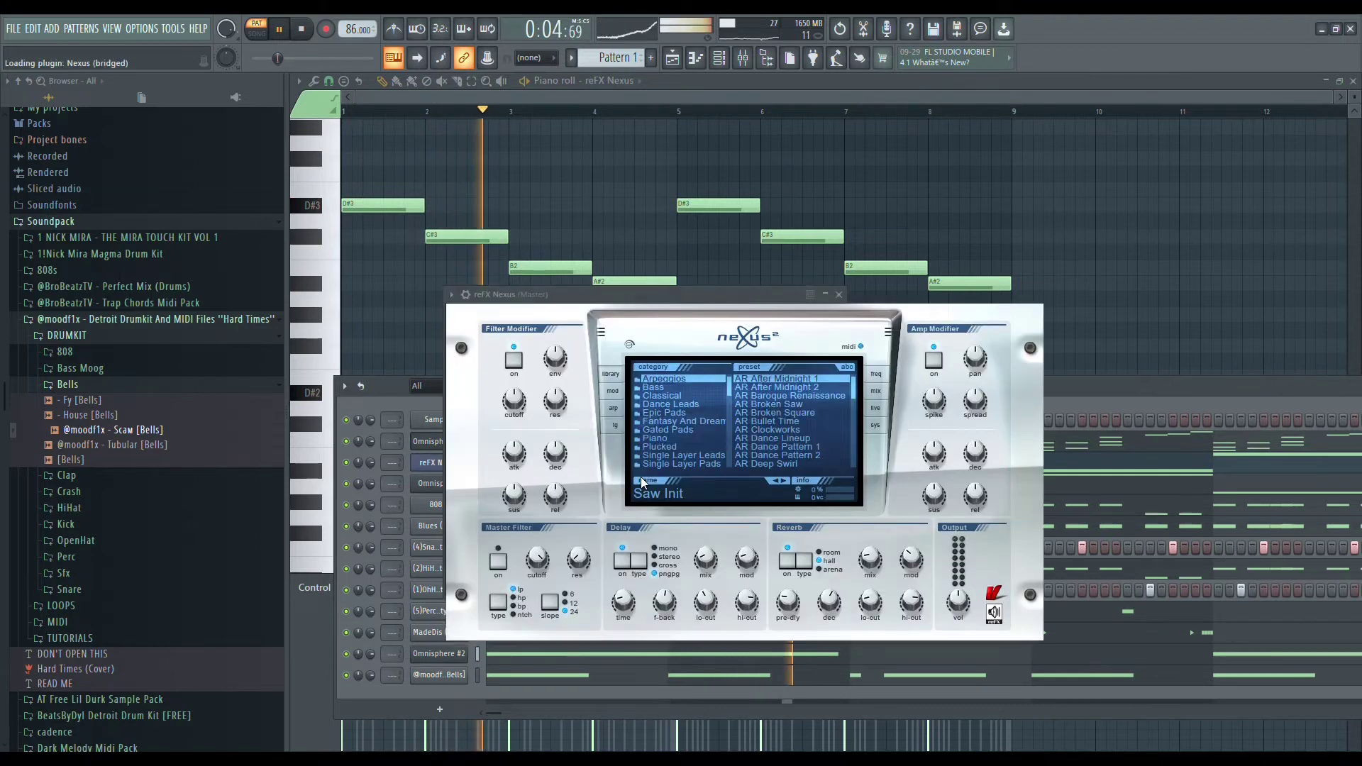
Audition Nexus Piano presets PN Ballad Epiano 3 and PN Ballad Grand Piano, settle on PN Delayed Piano, and close the plugin
left_click(691, 437)
left_click(780, 405)
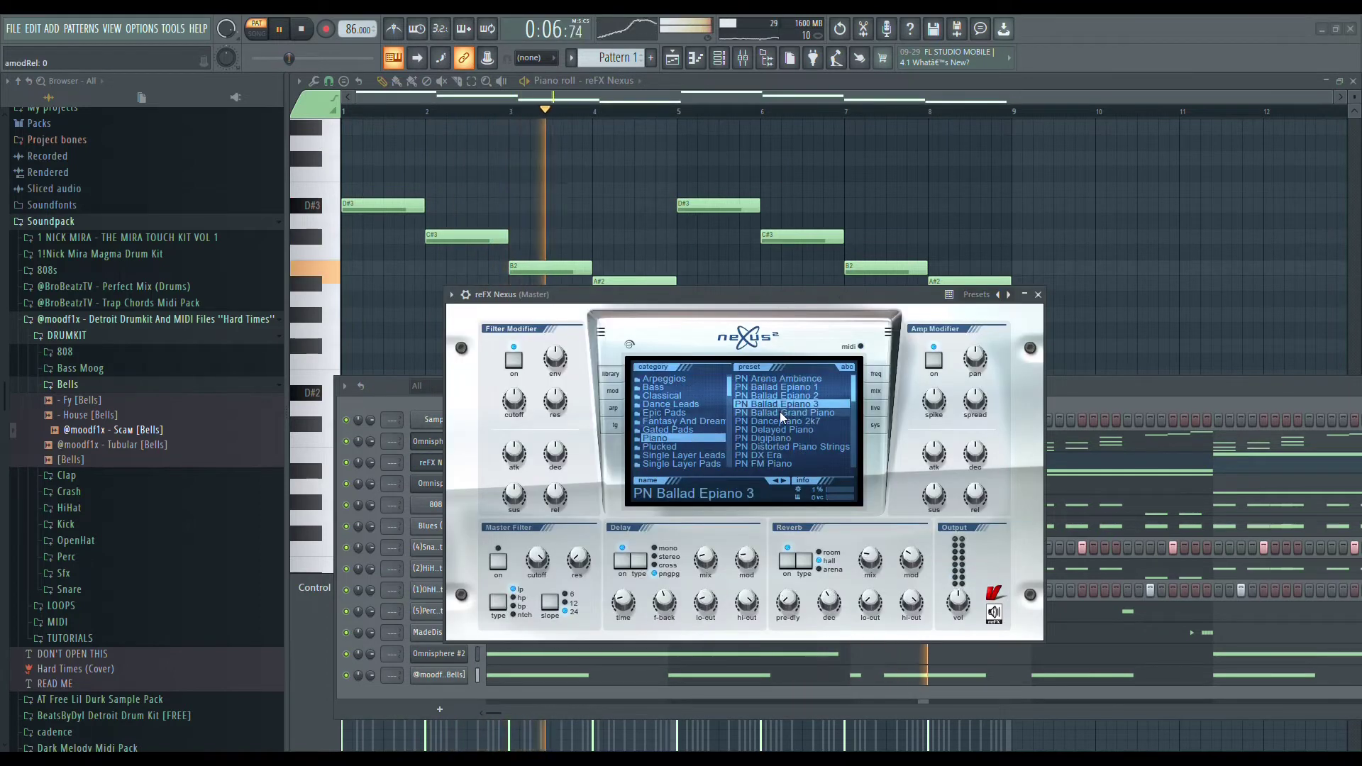
left_click(780, 412)
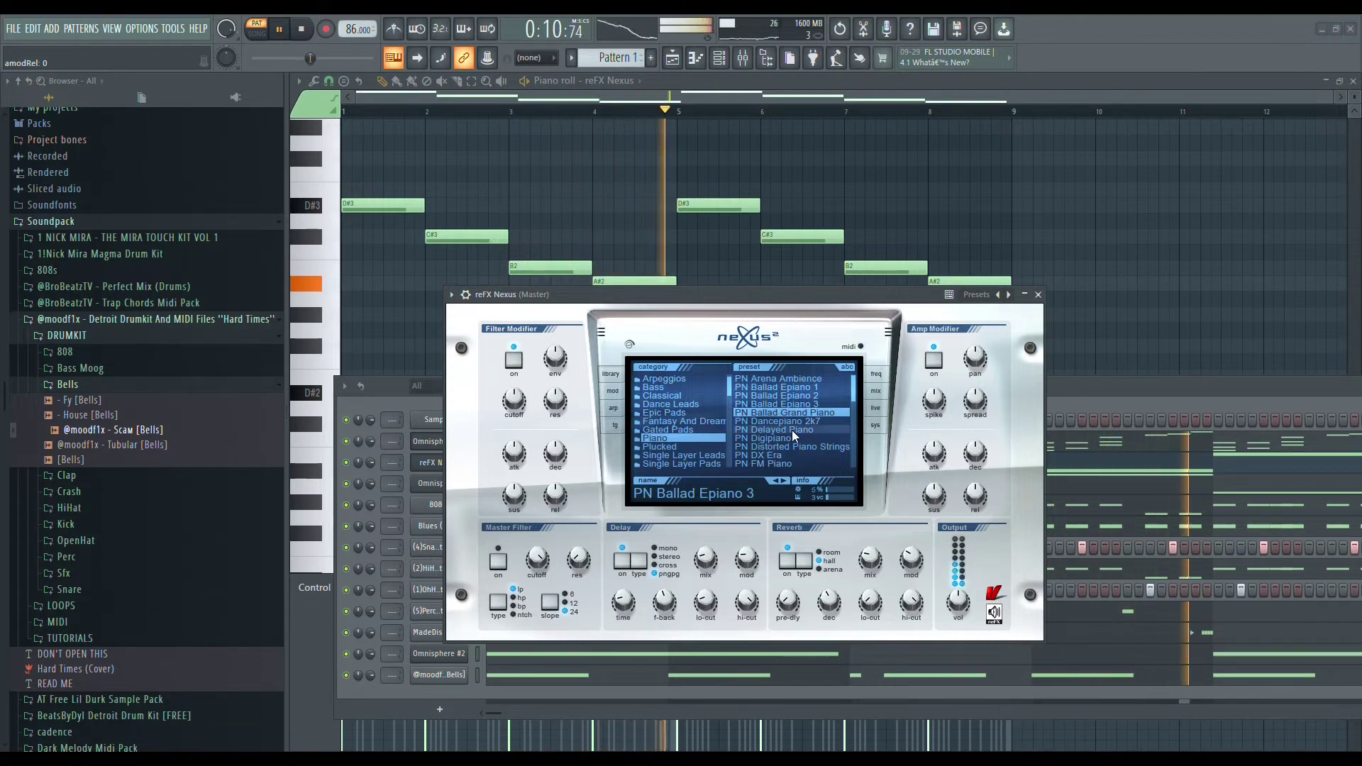
left_click(791, 430)
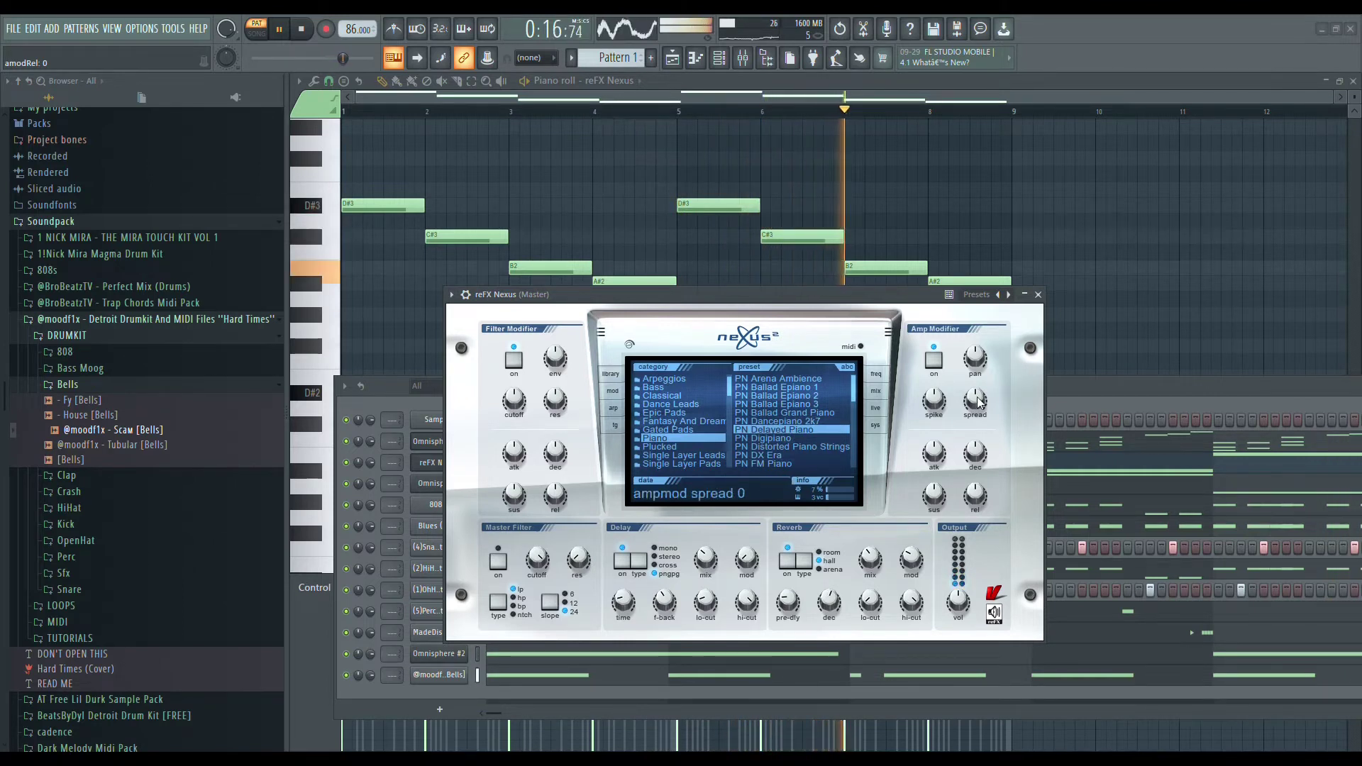
left_click(1037, 294)
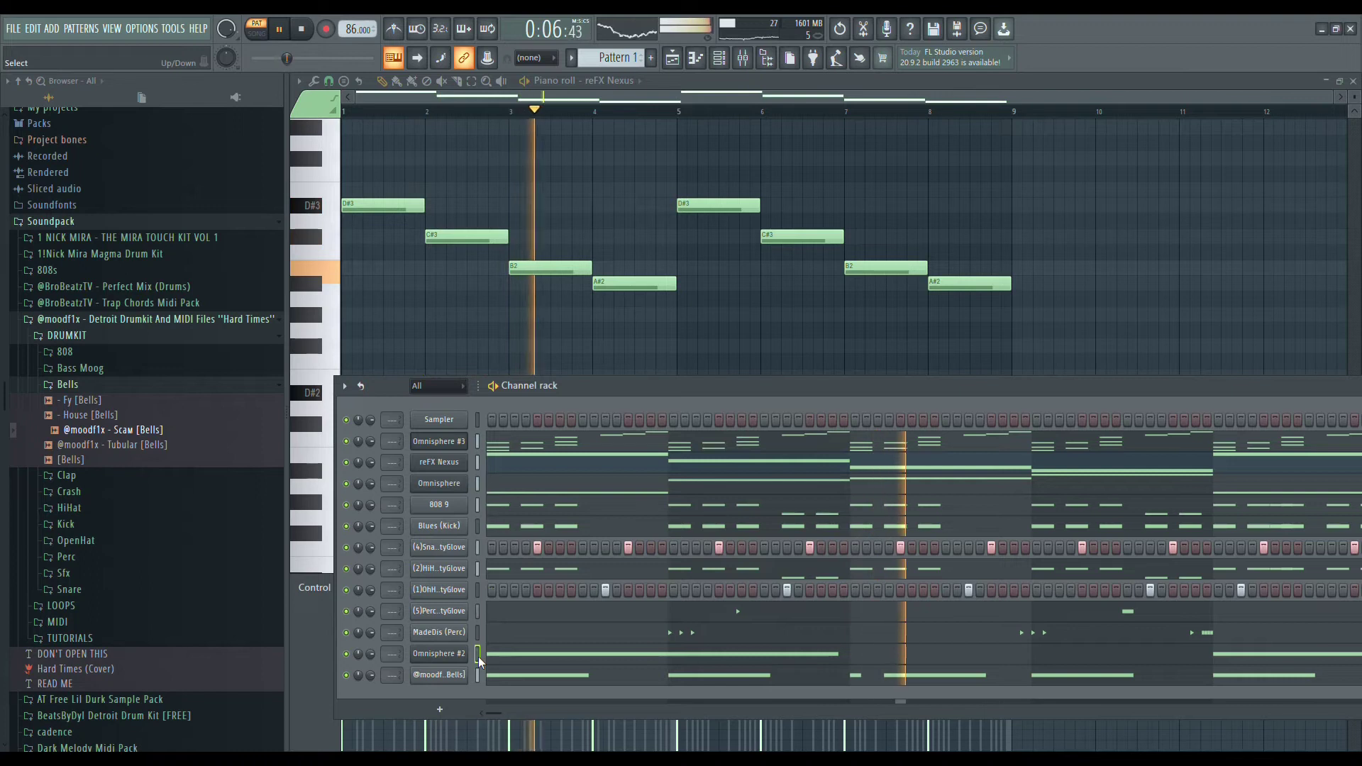
Move the Omnisphere #2 channel up to directly below the Omnisphere channel
key("alt+Up")
key("alt+Up")
key("alt+Up")
key("alt+Up")
key("alt+Up")
key("alt+Up")
key("alt+Up")
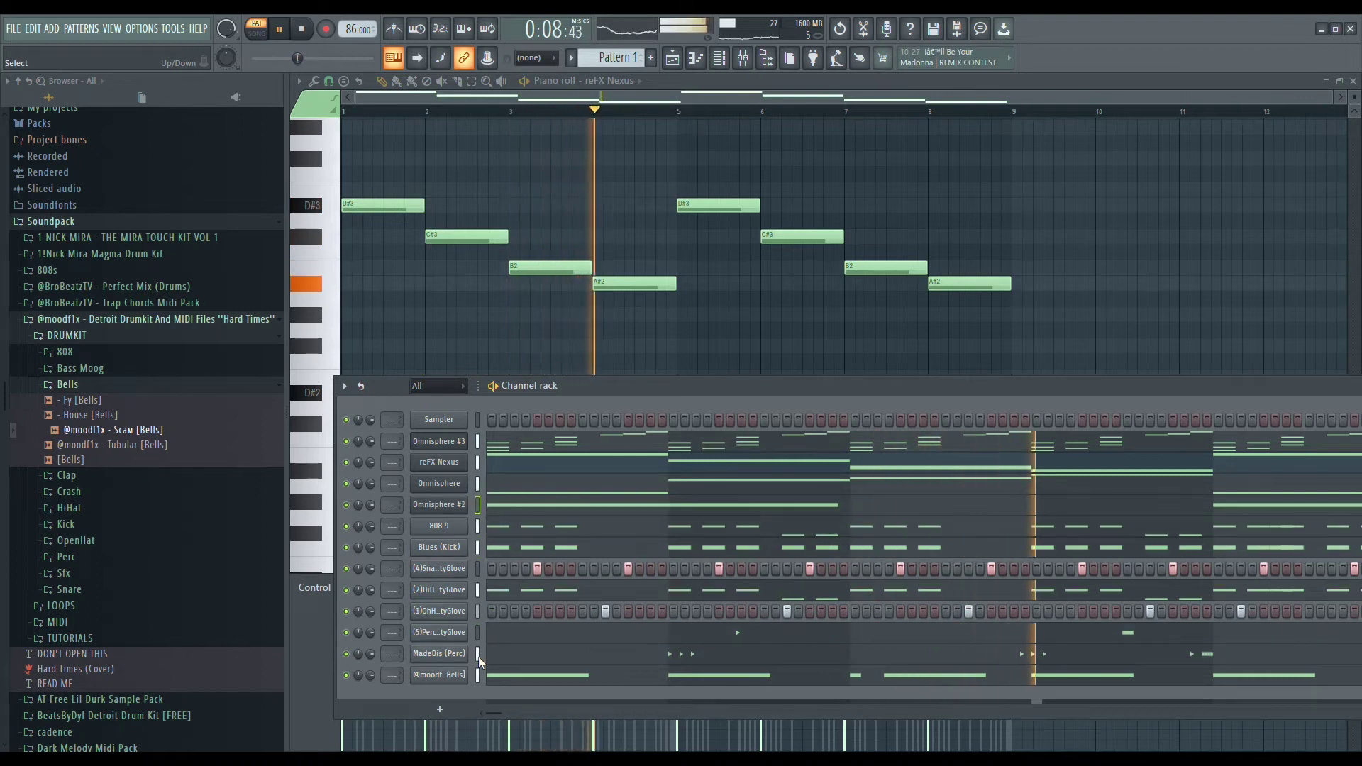
Select all channels from Omnisphere #3 to Scaм [Bells] and route them to consecutive mixer tracks starting at Insert 1
left_click_drag(478, 441, 479, 676)
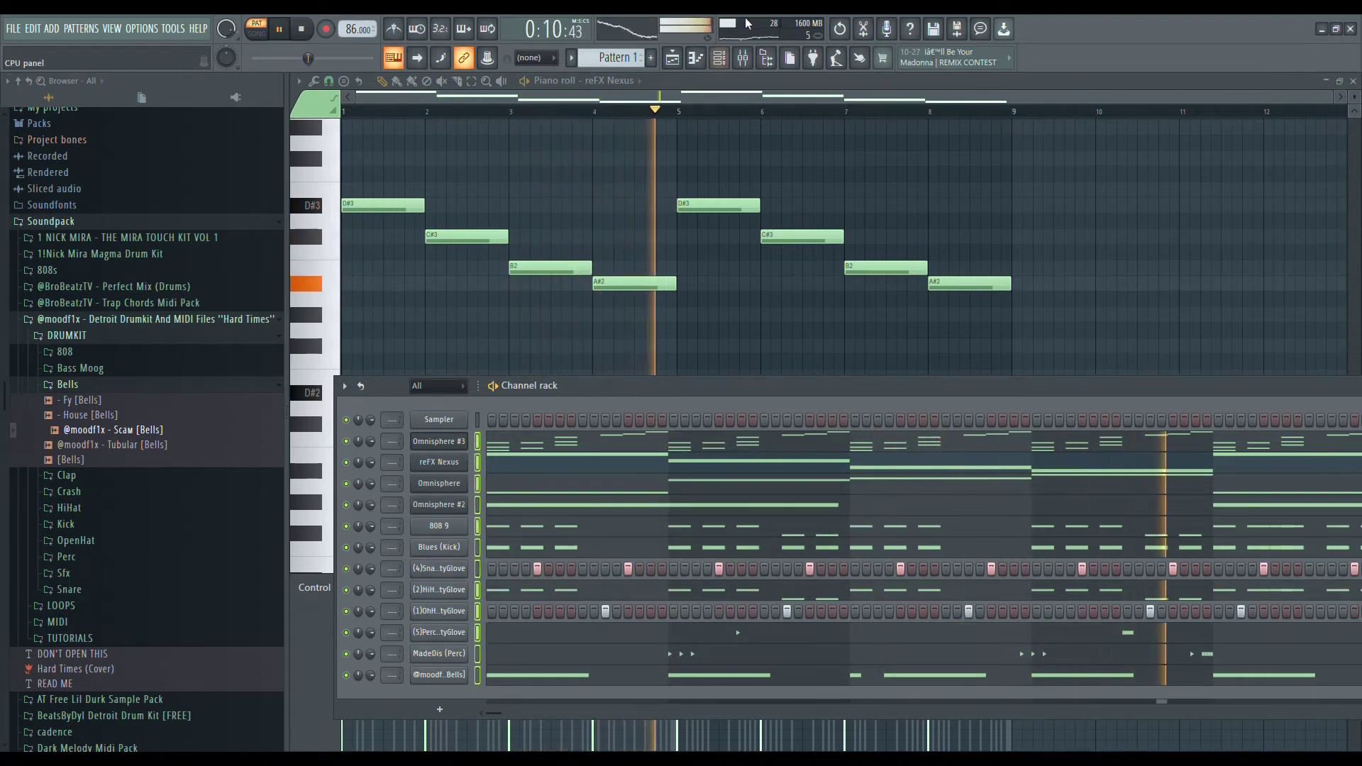
key("F9")
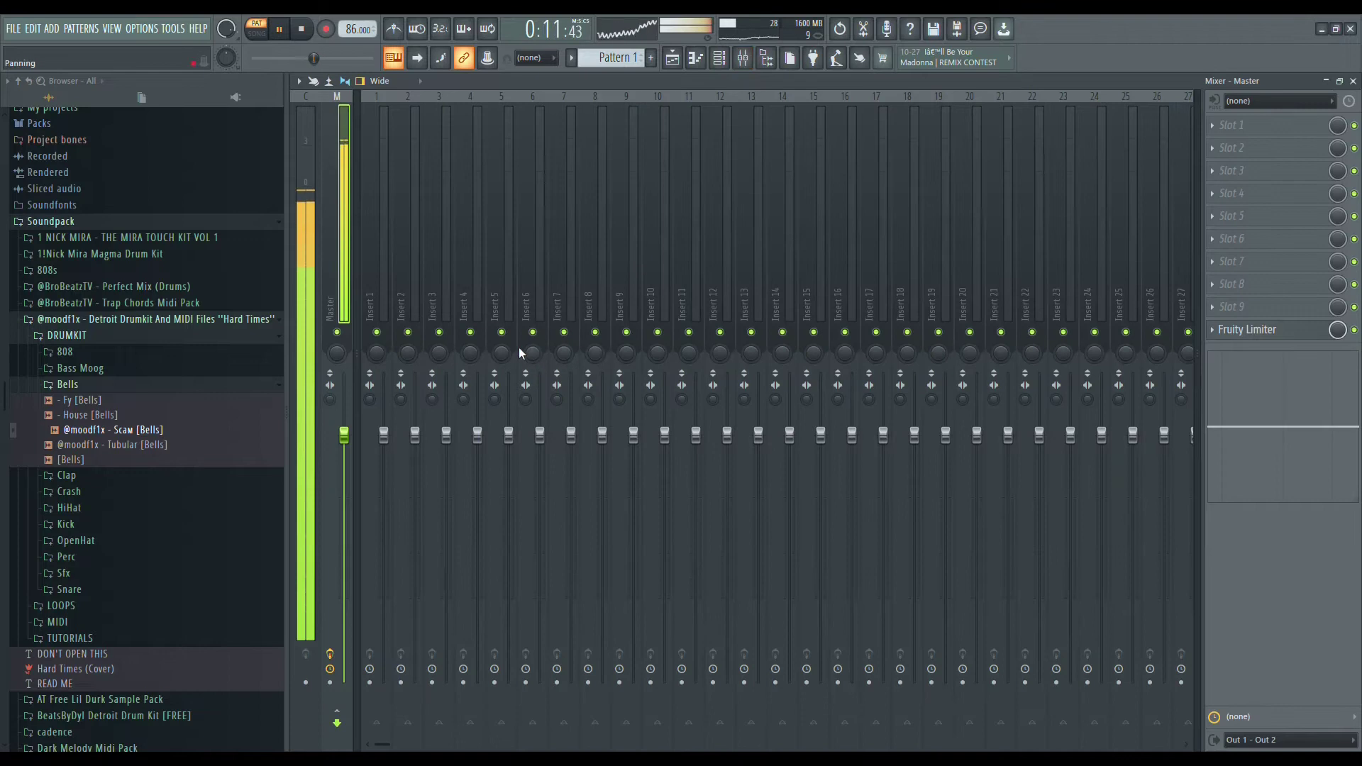
left_click(370, 298)
key("ctrl+shift+l")
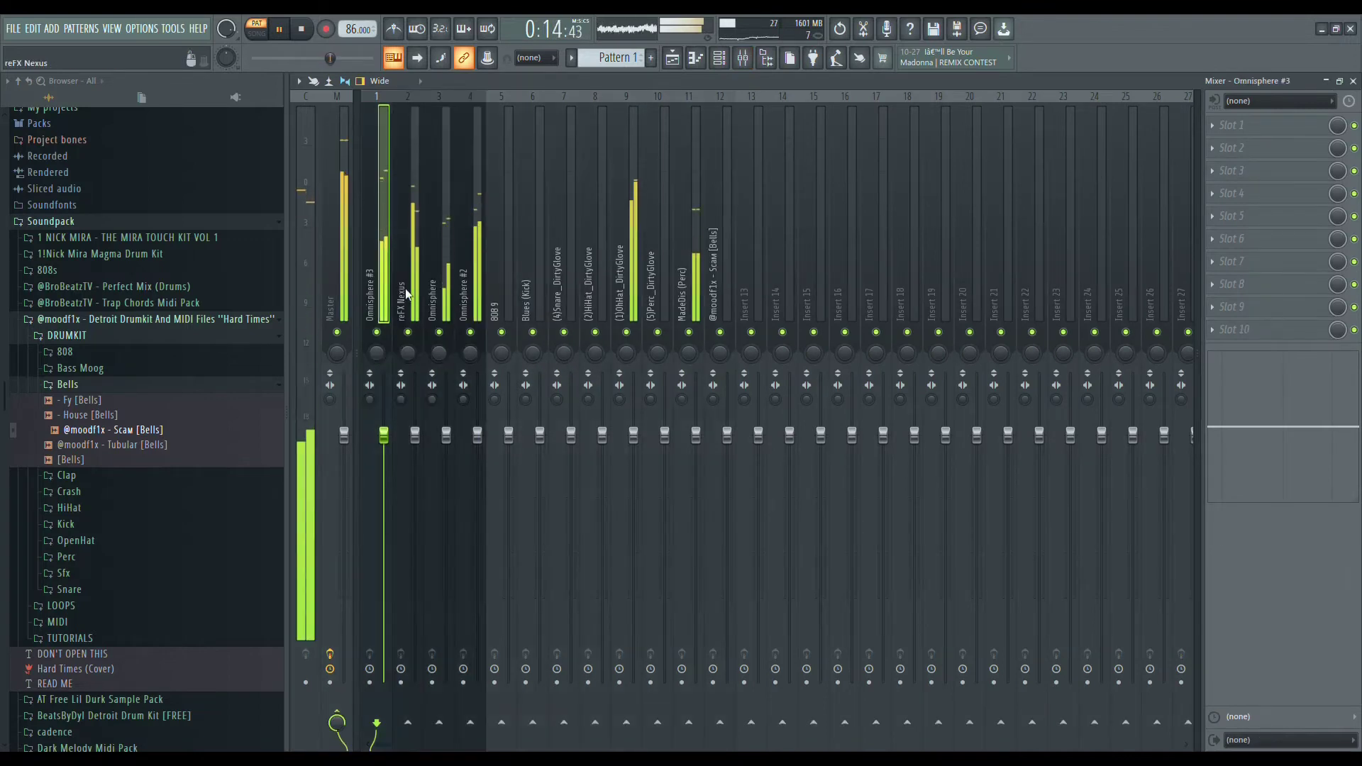
Remove the Fruity Limiter from the Master track
left_click(333, 284)
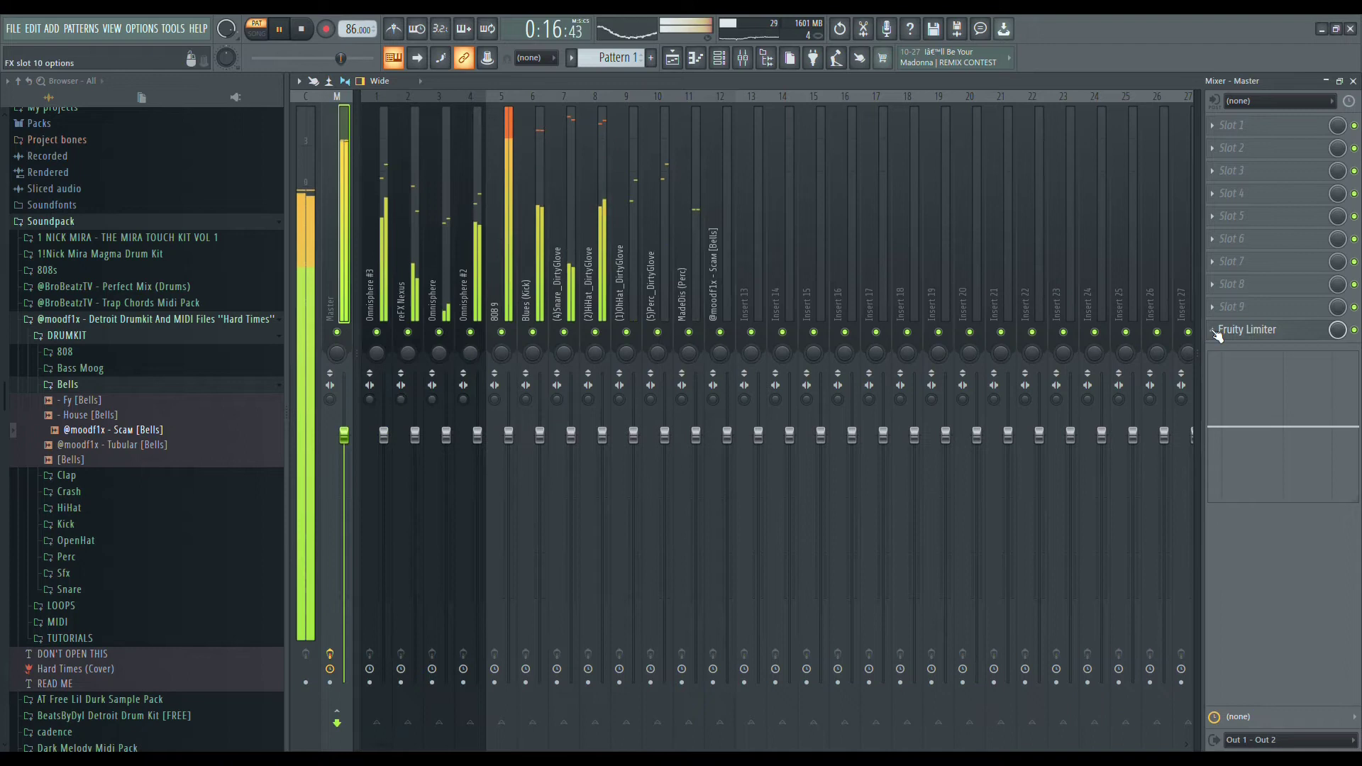
left_click(772, 422)
Open the Blues (Kick) notes in the piano roll at bar 1 and restart playback
left_click(722, 61)
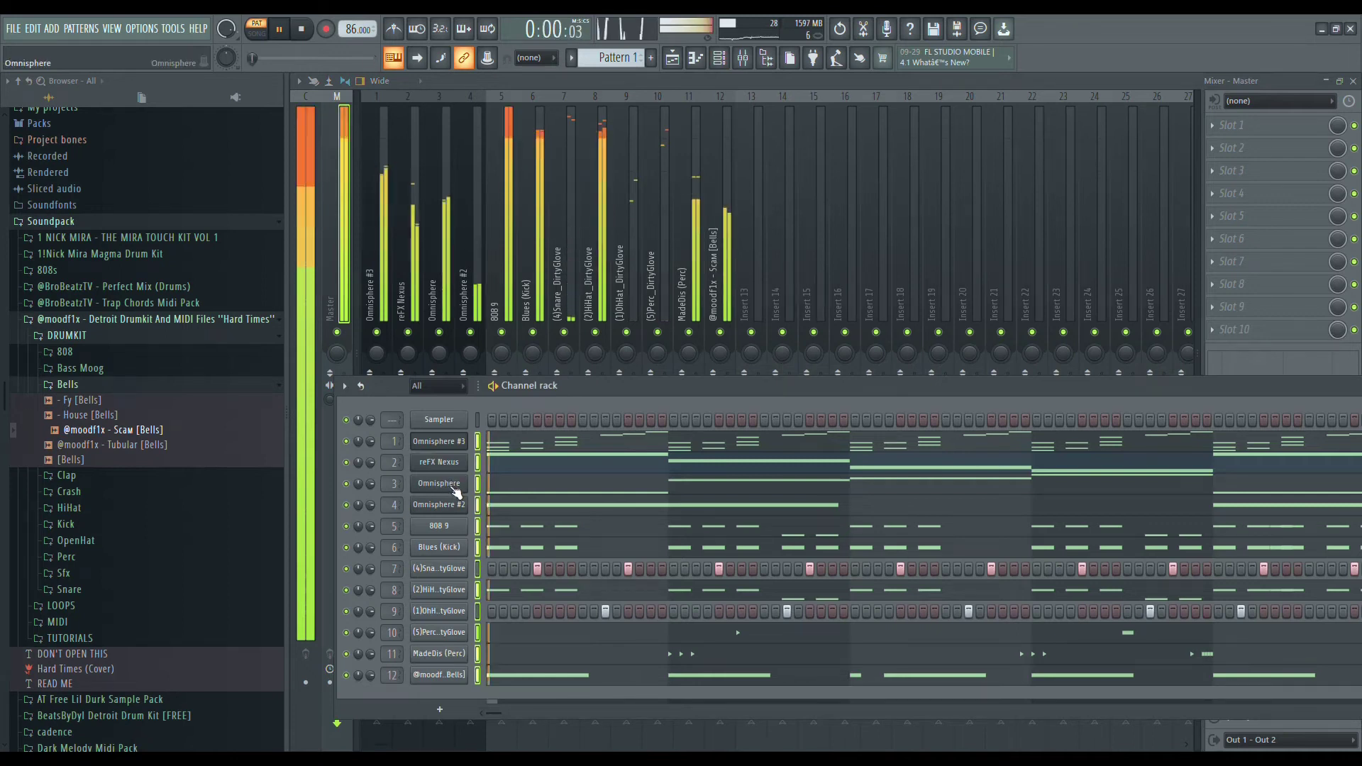
left_click(514, 545)
key("space")
key("space")
scroll(501, 421, "up", 5)
scroll(463, 426, "up", 3)
scroll(465, 425, "up", 1)
key("space")
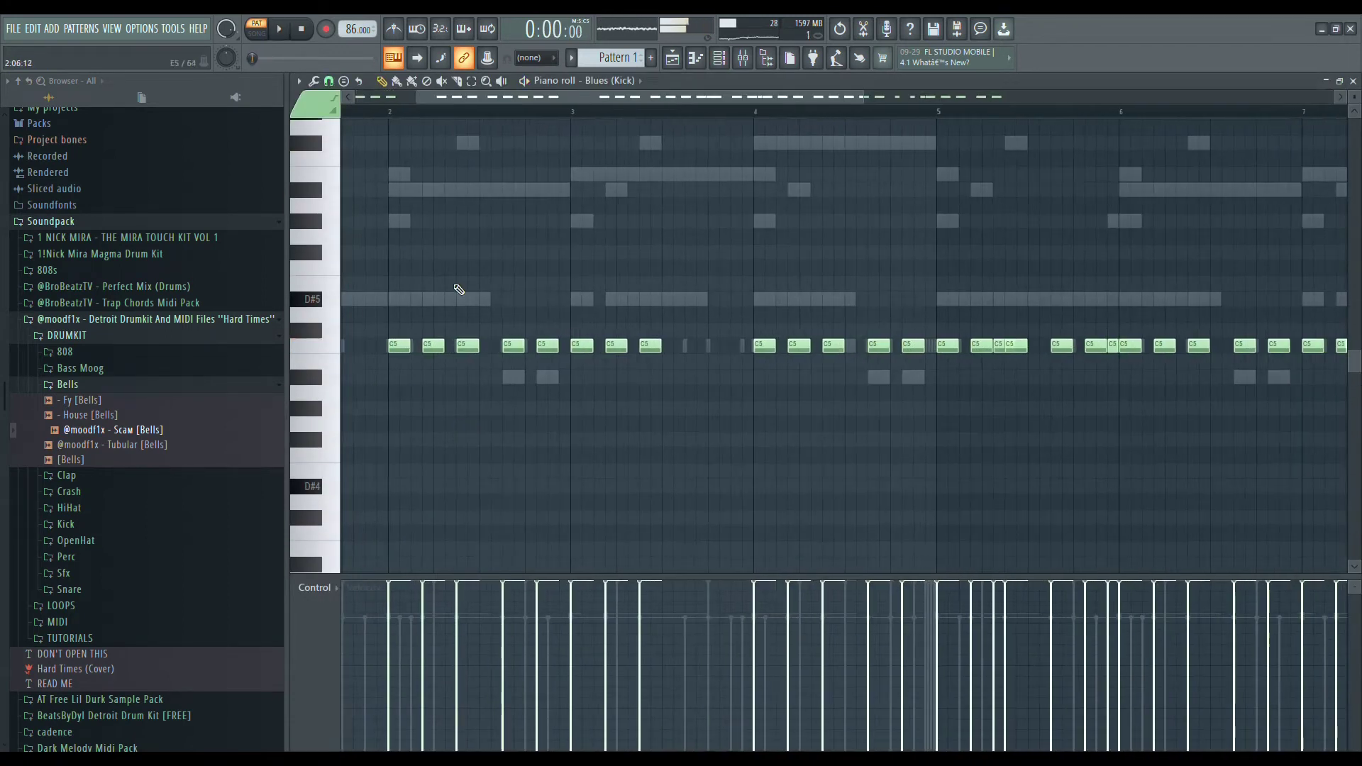
left_click_drag(600, 97, 468, 106)
key("space")
key("space")
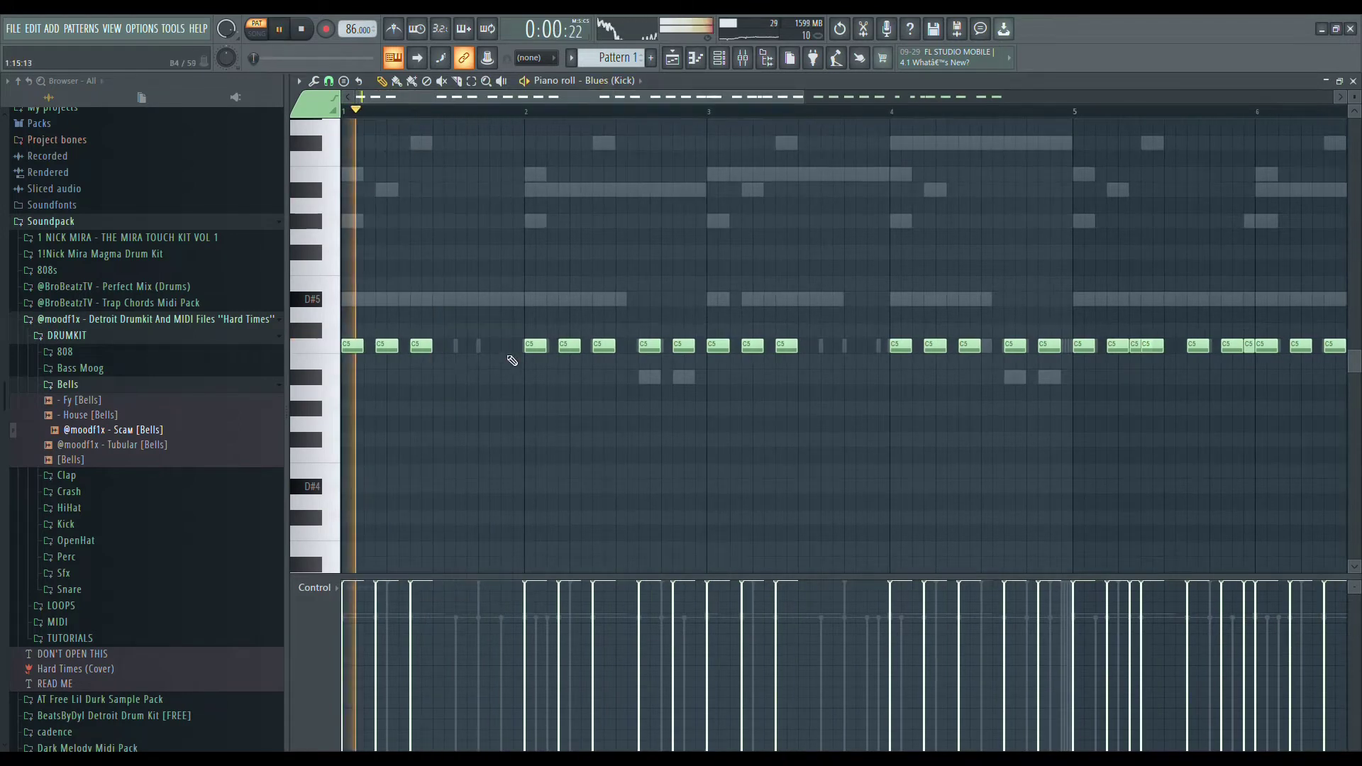
Try a C5 kick note at step 13 of bar 1, shortened to one step
left_click(505, 351)
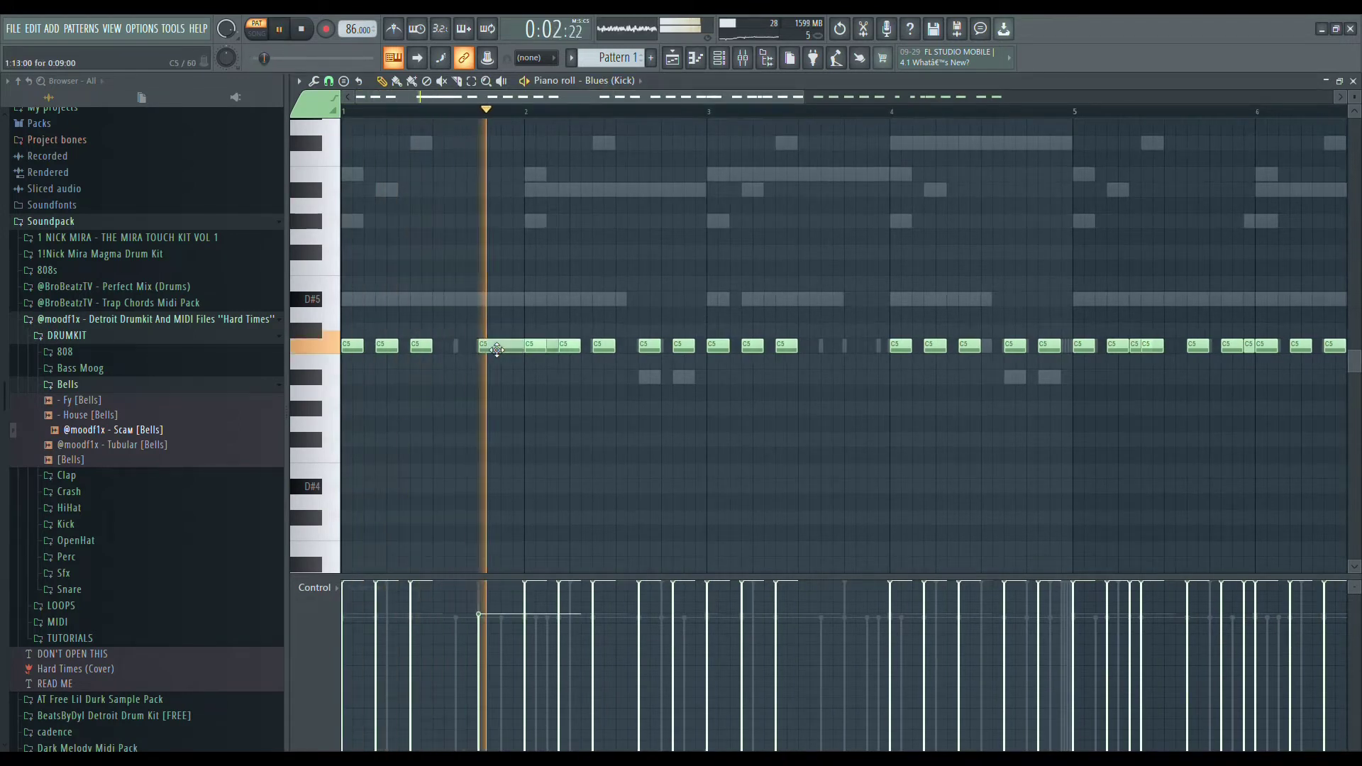
left_click_drag(506, 352, 492, 383)
key("space")
key("space")
left_click_drag(580, 381, 493, 348)
left_click(500, 392)
right_click(504, 393)
Try one-step C5 kick notes at steps 15 and 16 of bar 1 while replaying the pattern
key("space")
key("space")
key("space")
key("space")
left_click(507, 348)
left_click(519, 350)
Remove the three added kick notes at the end of bar 1 and restart playback
scroll(596, 398, "down", 2)
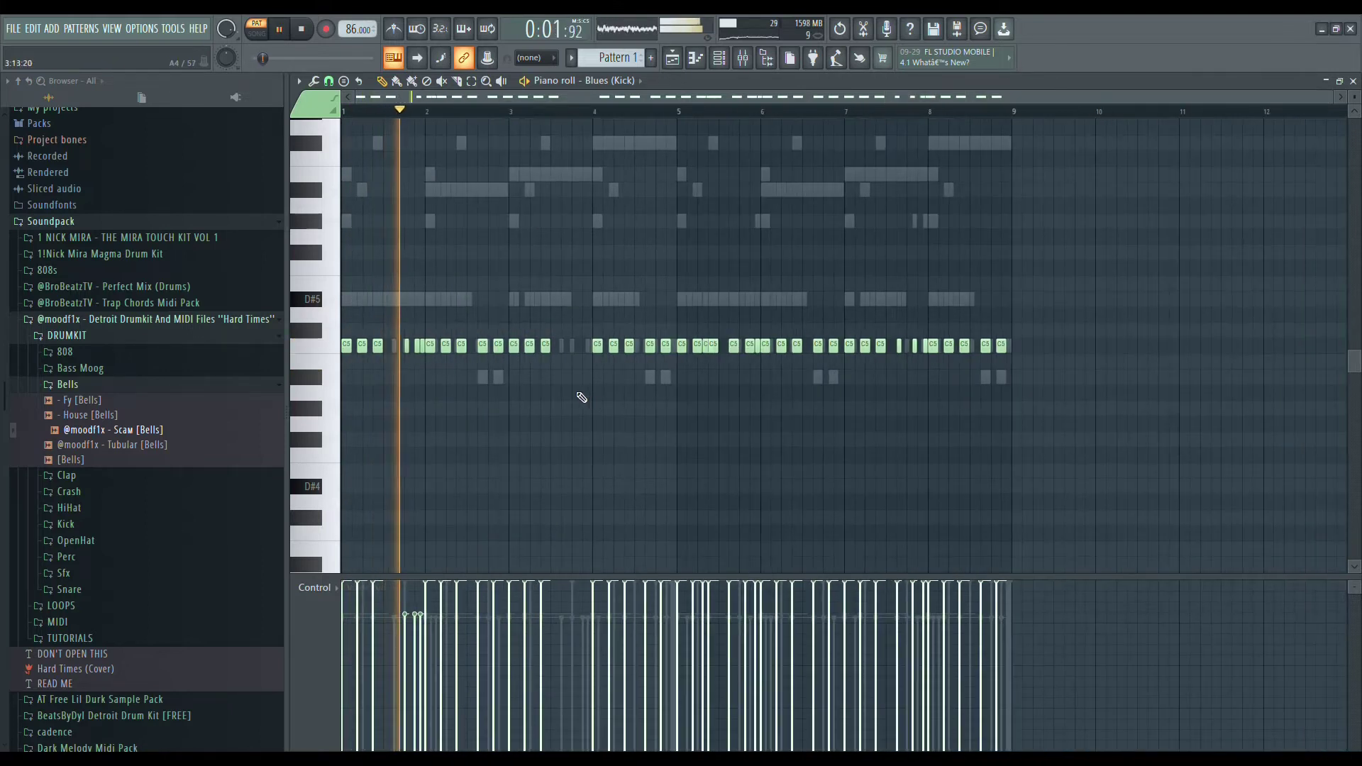
scroll(447, 390, "up", 2)
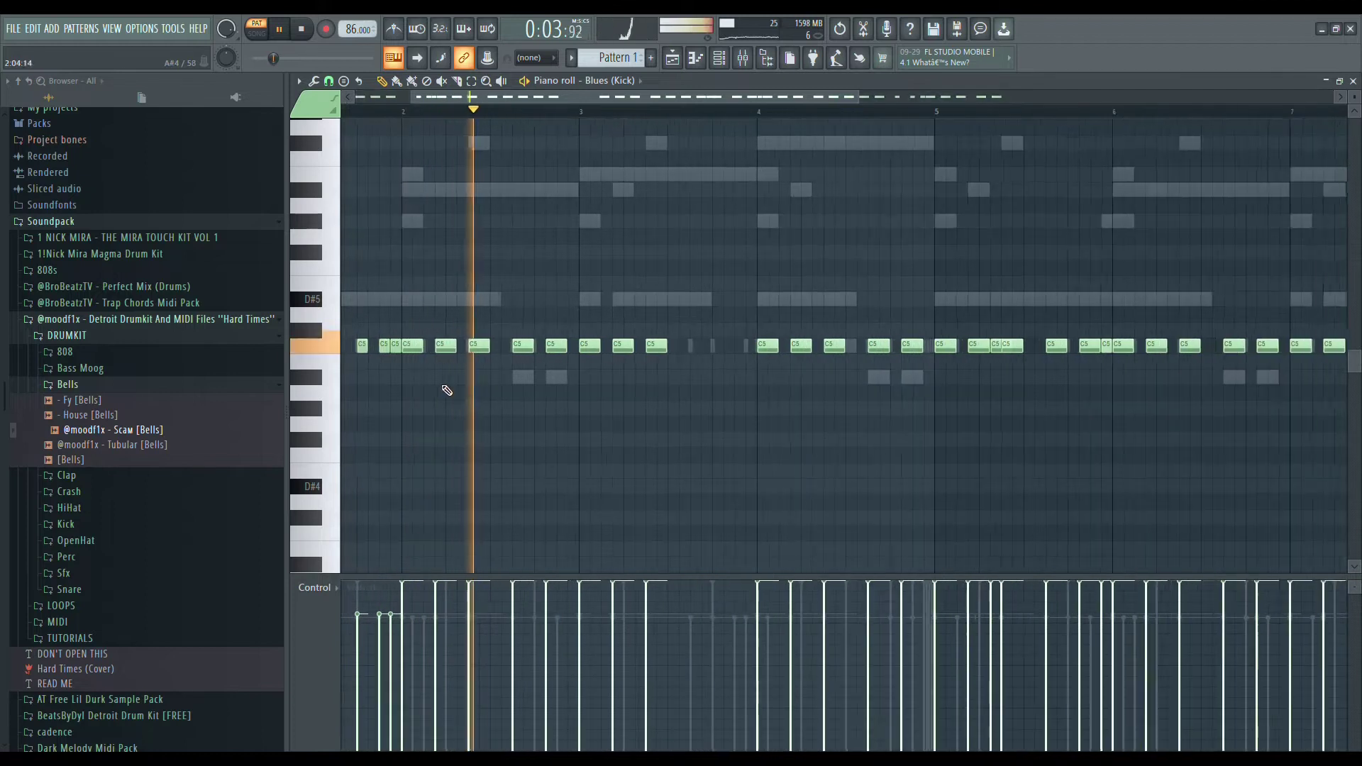
key("space")
scroll(500, 387, "down", 2)
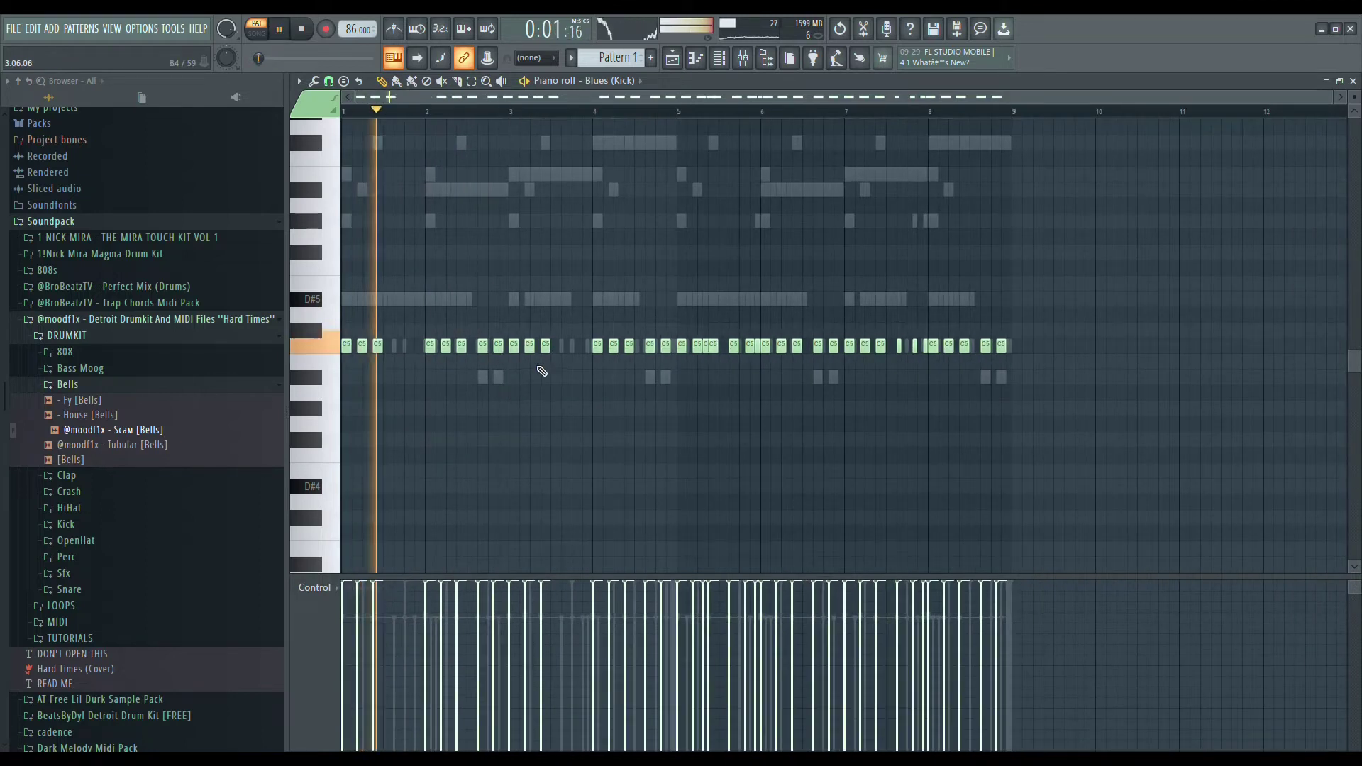
Add one-step C5 kick notes at steps 13, 15 and 16 of bar 3
scroll(568, 375, "up", 2)
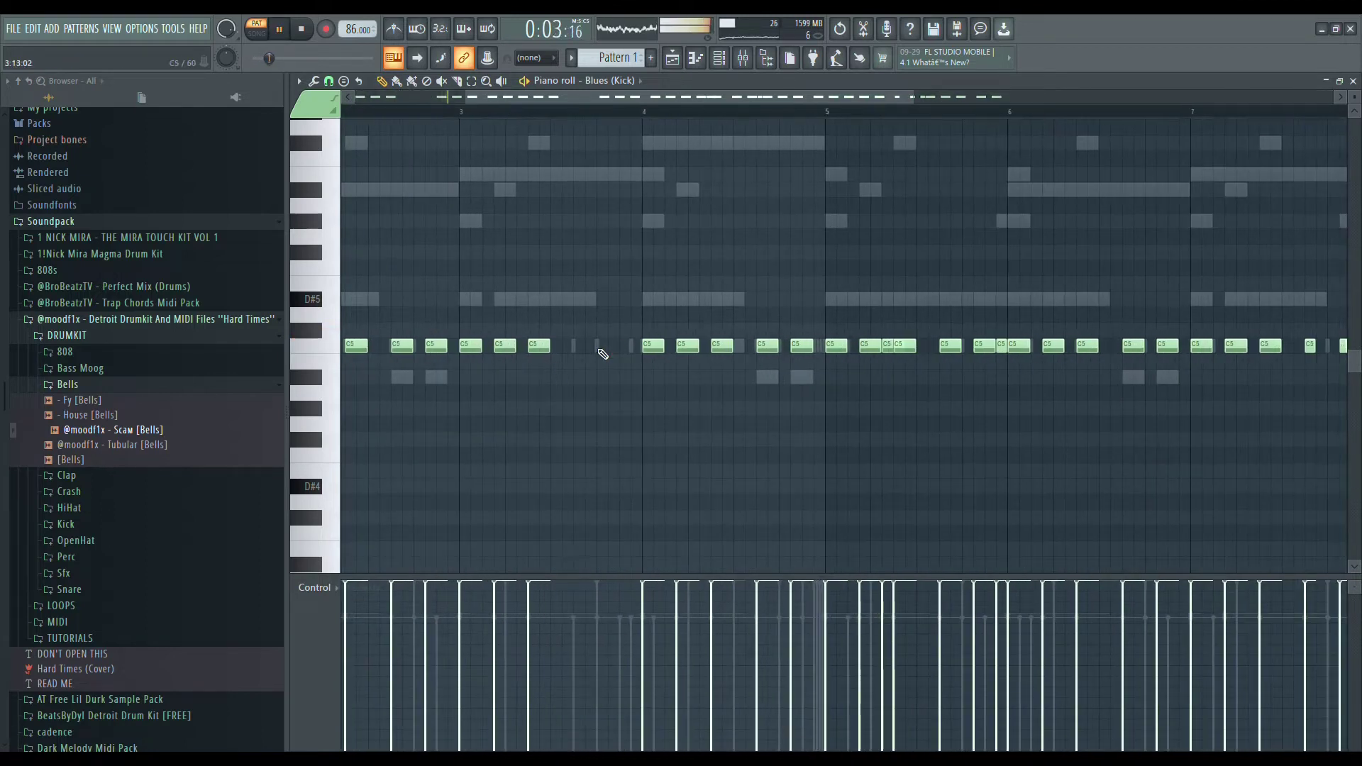
left_click(624, 351)
left_click(635, 346)
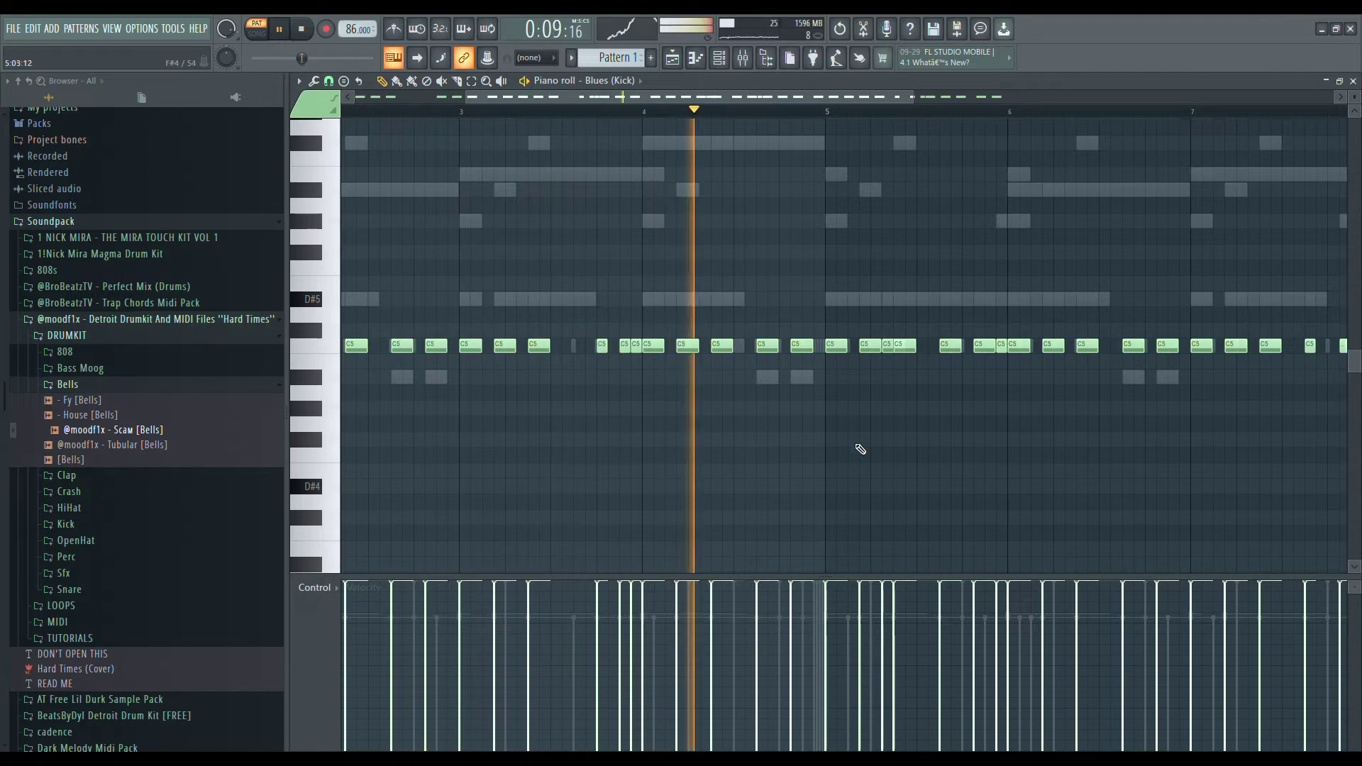
scroll(860, 450, "down", 4)
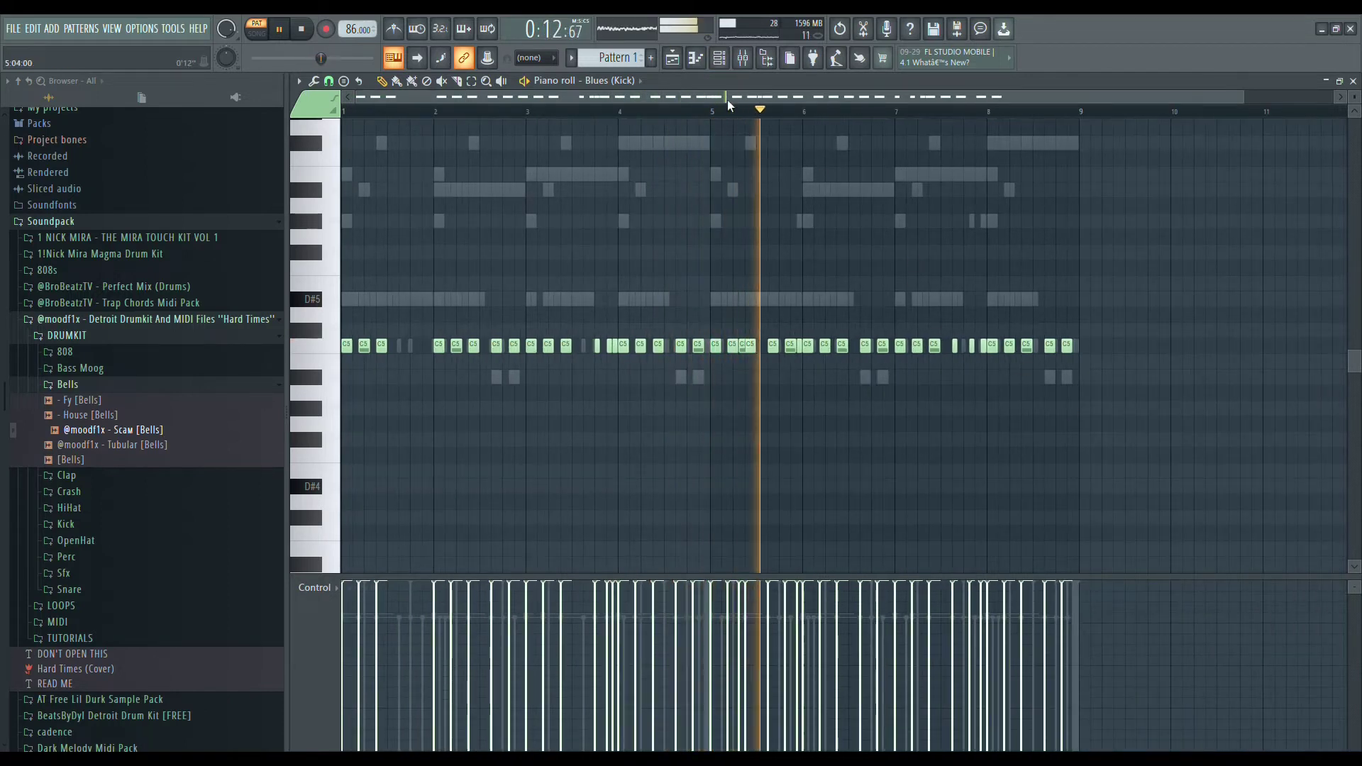
Transpose the (2)HiHat_DirtyGlove notes at D#5 and above down five semitones, bringing the main row to A#4
left_click(719, 58)
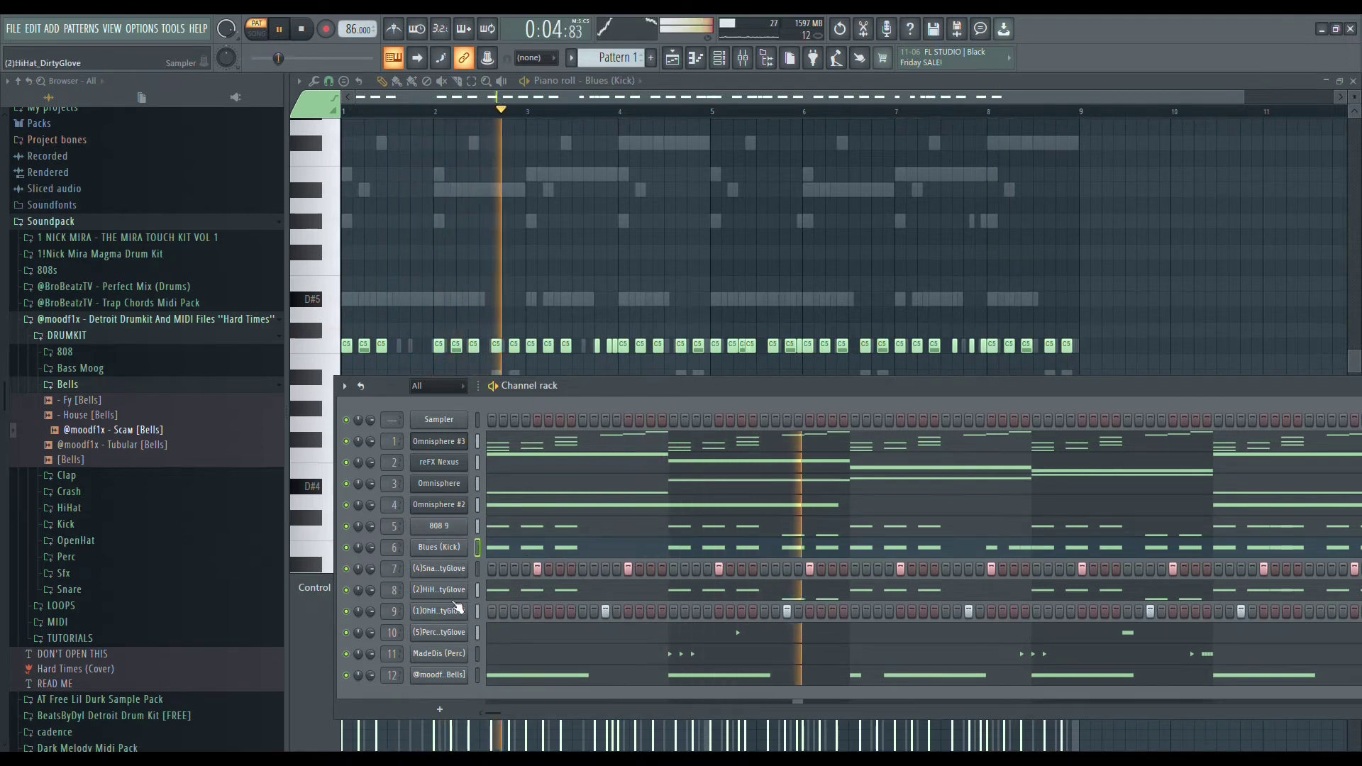
key("F7")
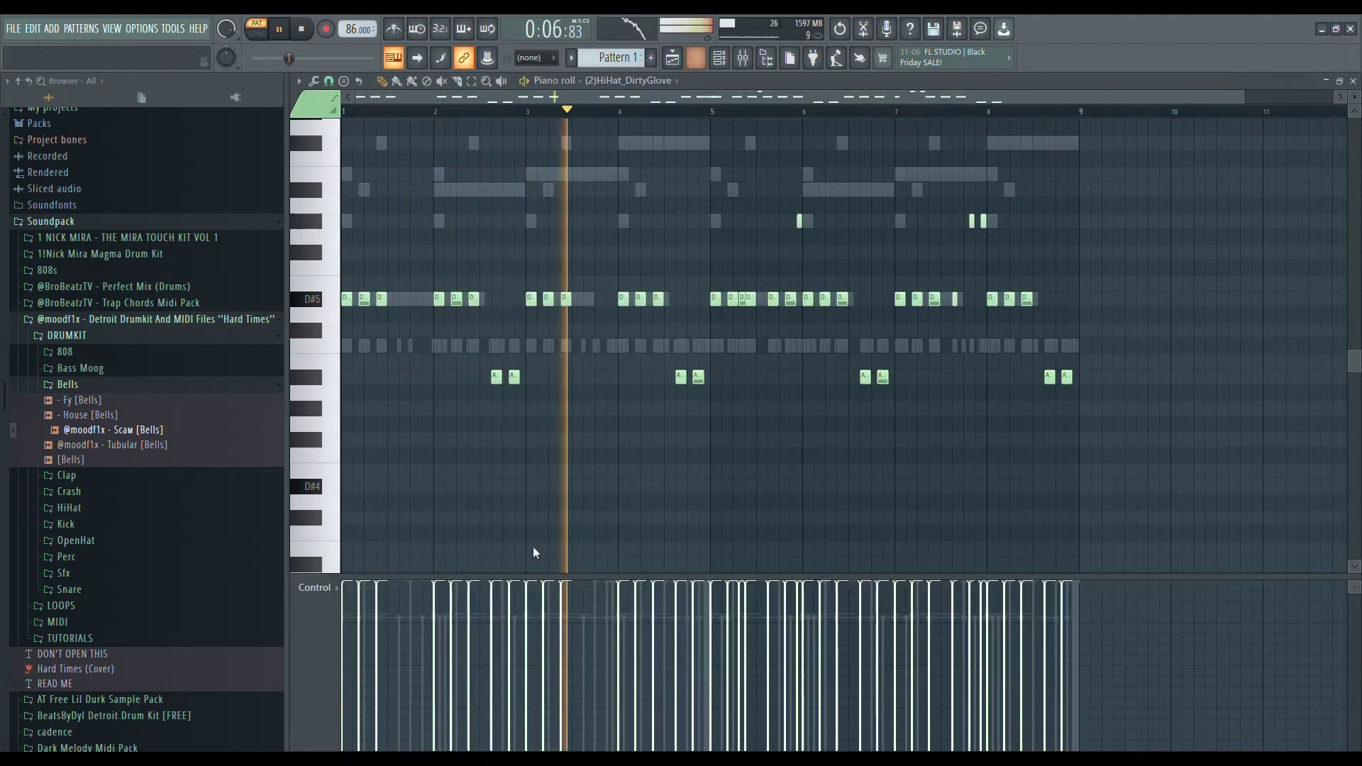
left_click_drag(1115, 372, 2, 68)
key("ctrl+Down")
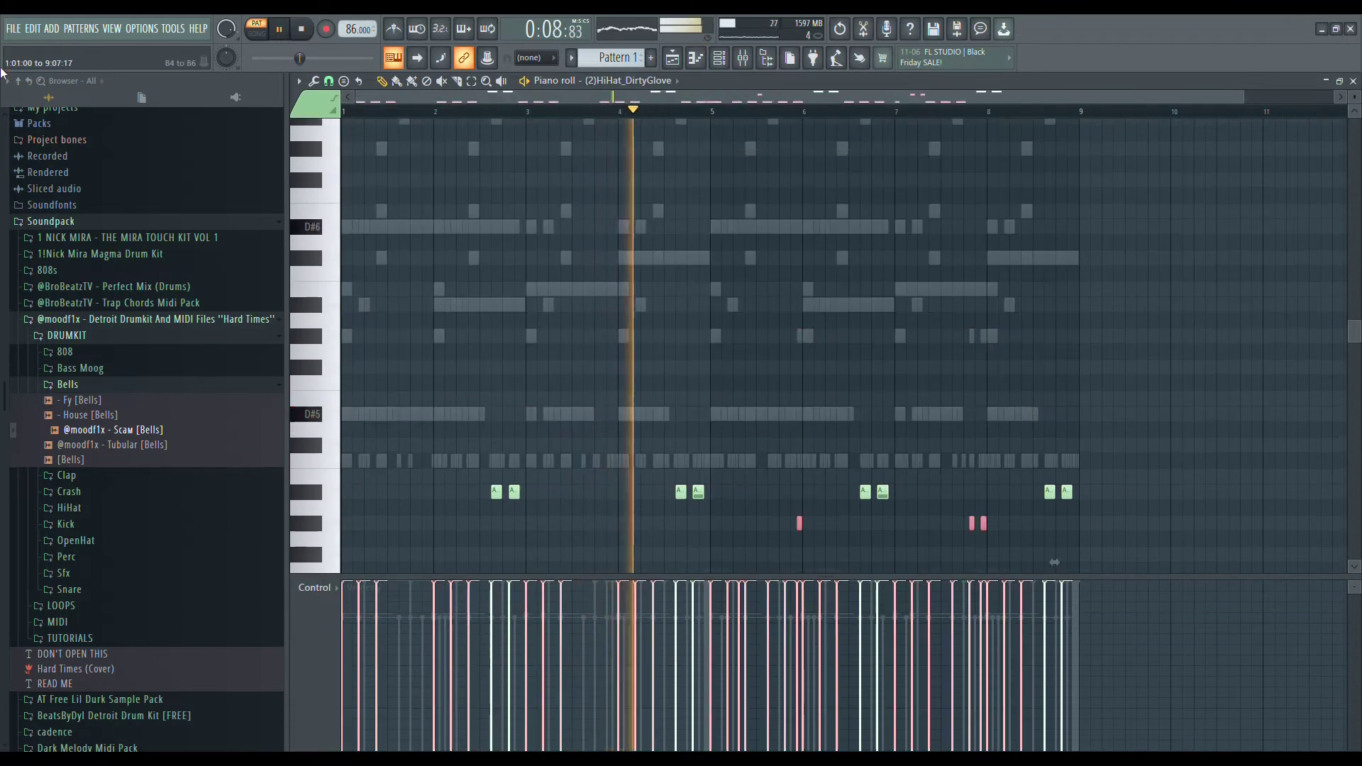
key("ctrl+Up")
key("shift+Down")
key("shift+Down")
key("shift+Down")
key("shift+Down")
key("shift+Down")
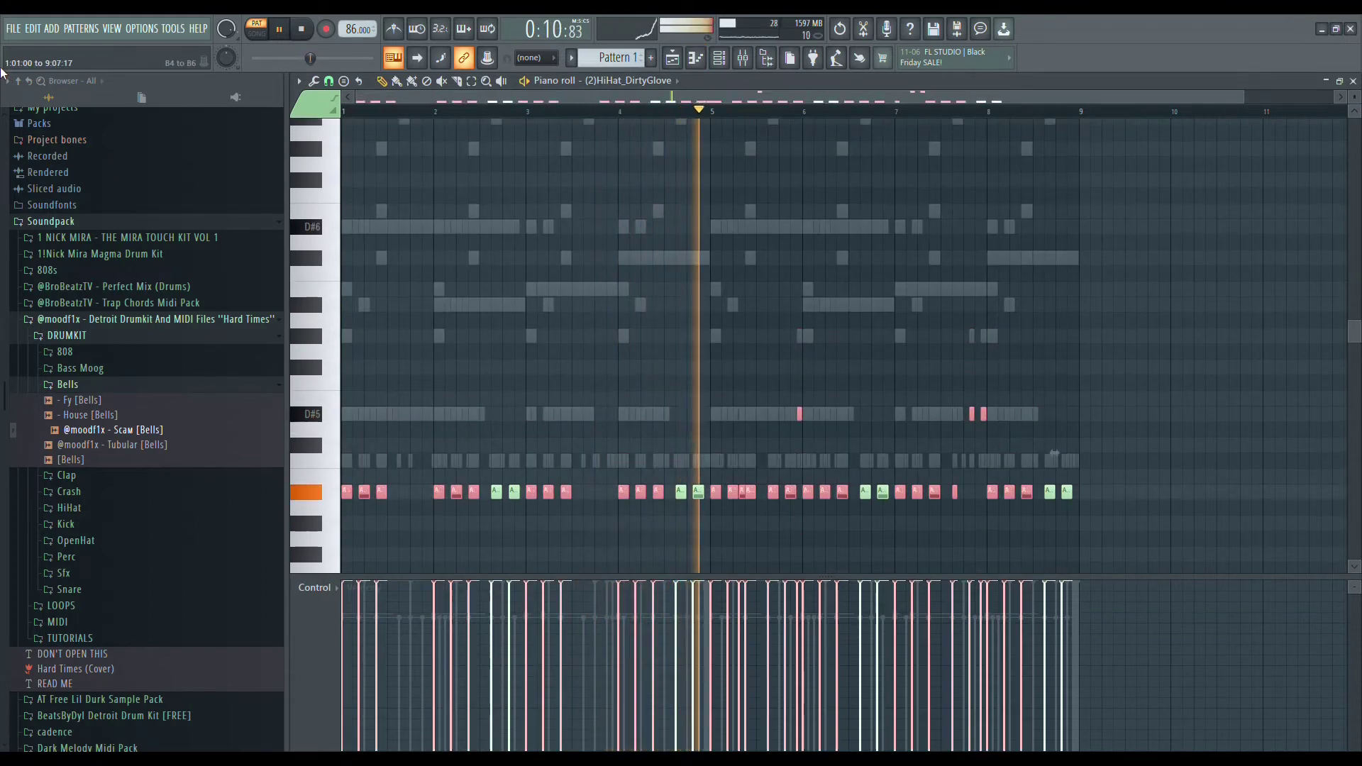
Transpose the three remaining higher hi-hat notes down five semitones to A#4
left_click_drag(1101, 466, 676, 376)
key("shift+Down")
key("shift+Down")
key("shift+Down")
key("shift+Down")
key("shift+Down")
Transpose all hi-hat notes up two semitones to C5 and restart playback
left_click_drag(1187, 525, 8, 214)
key("shift+Up")
key("shift+Up")
key("space")
key("space")
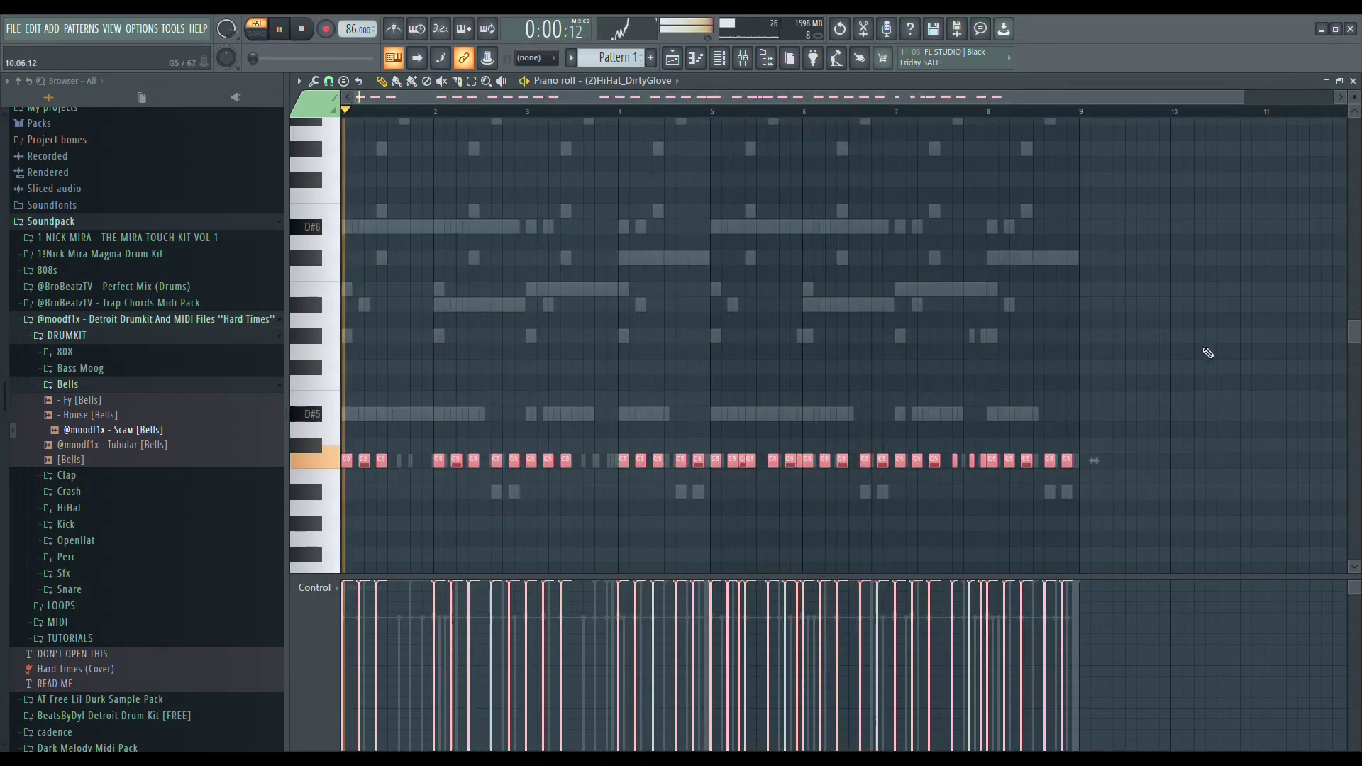
Chop the last hi-hat note at the end of bar 8 and ramp the slices' filter cutoff downward
scroll(1026, 546, "up", 3)
left_click(1127, 484, "ctrl")
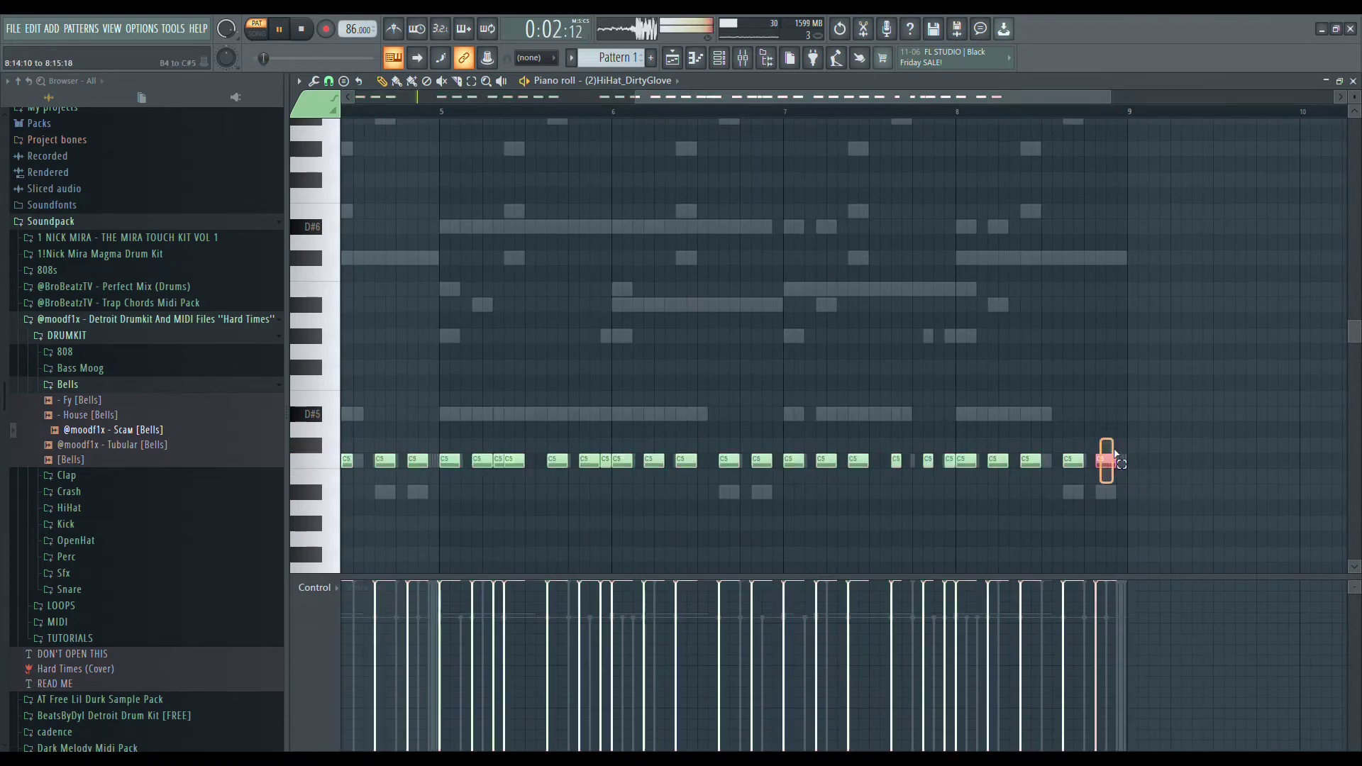
key("ctrl+u")
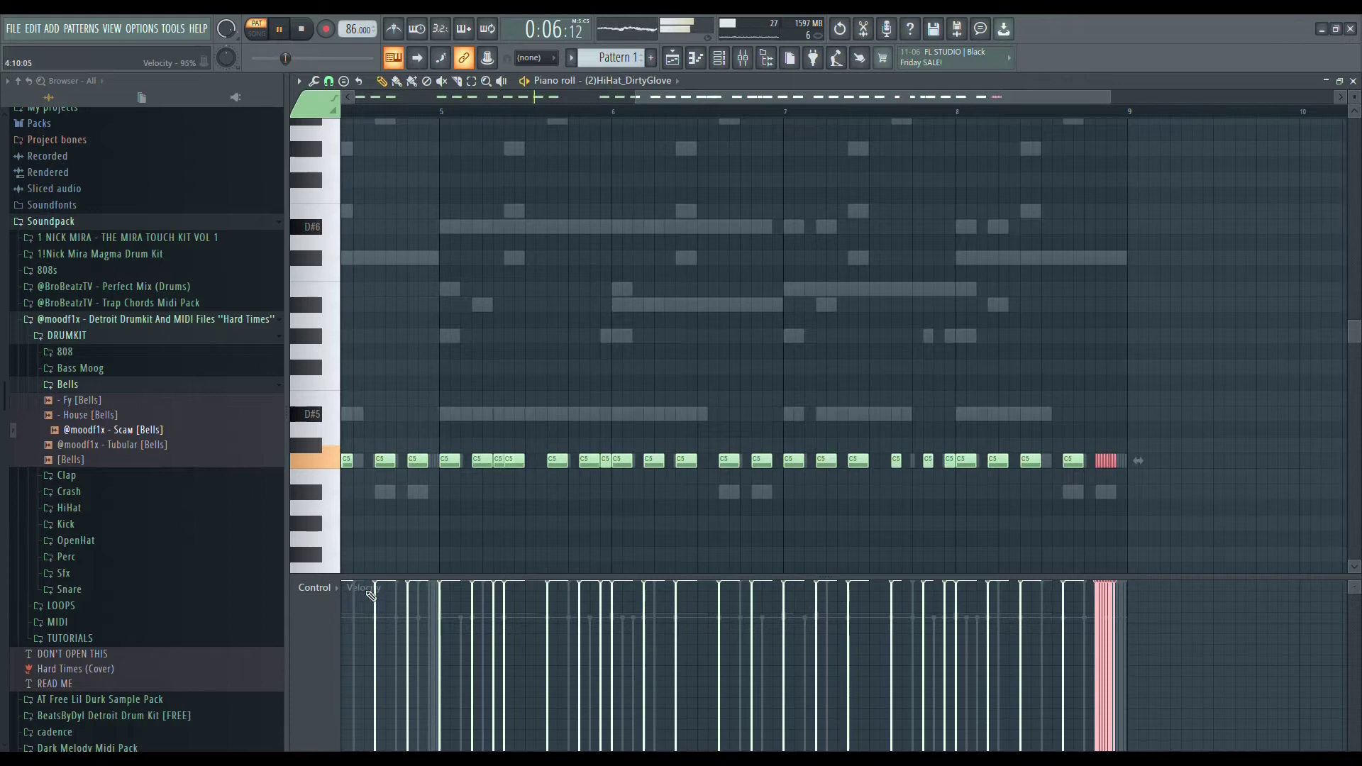
left_click(364, 654)
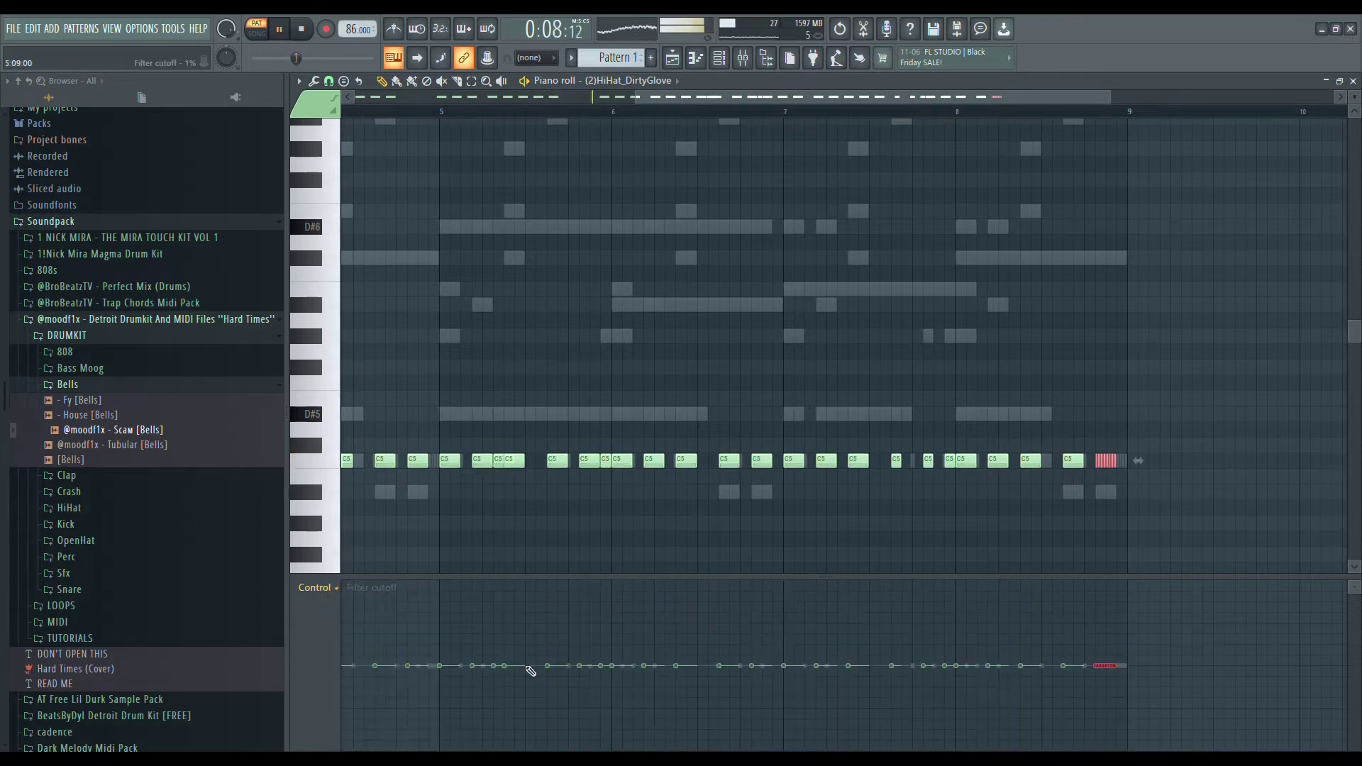
left_click_drag(1094, 670, 1114, 730)
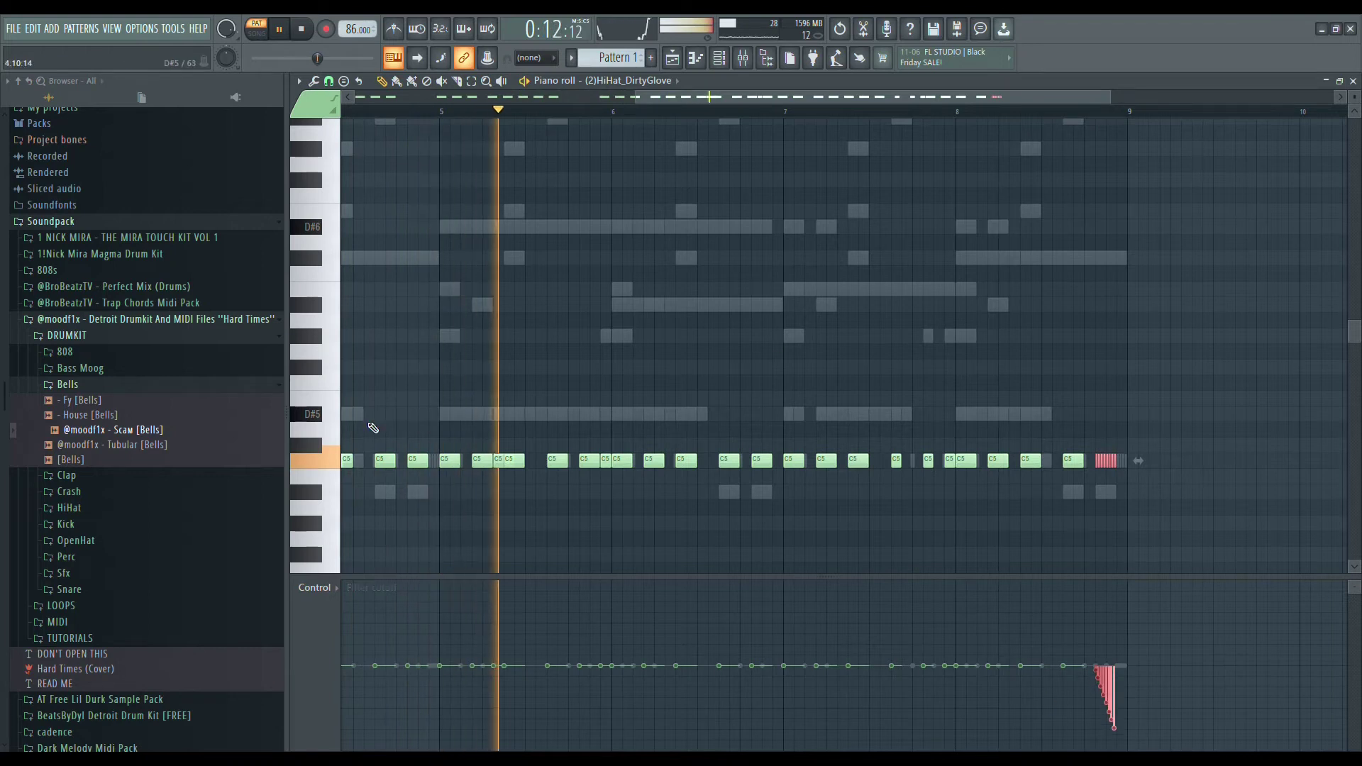
scroll(560, 436, "down", 2)
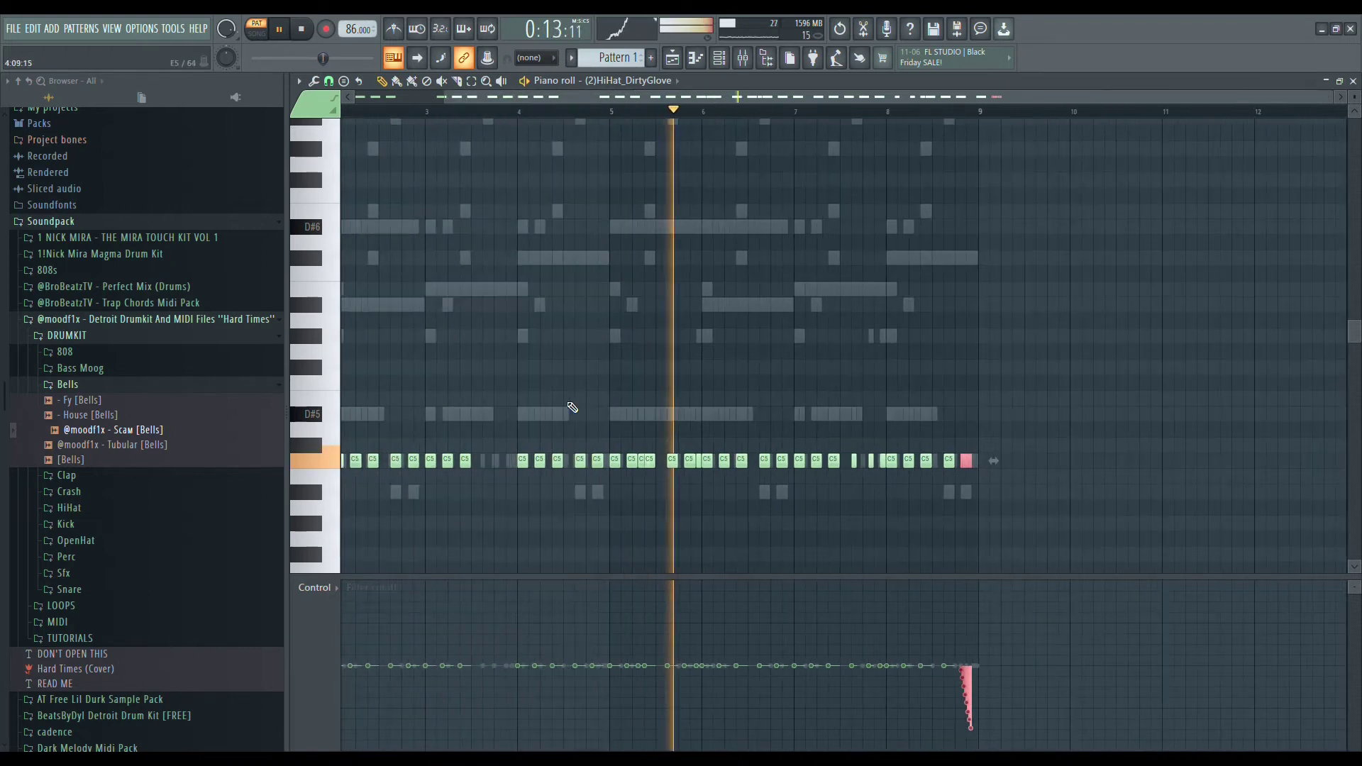
left_click(694, 58)
left_click(719, 59)
left_click(719, 59)
left_click(677, 62)
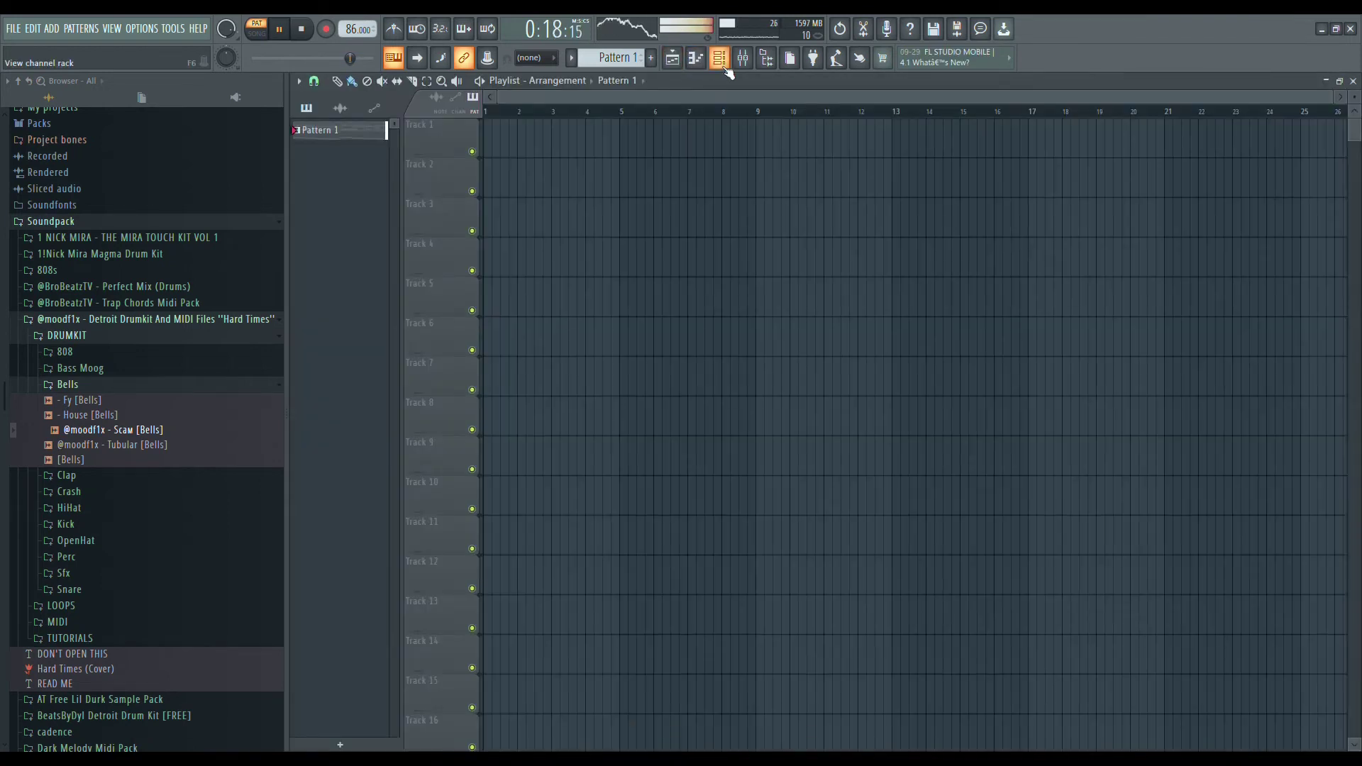
left_click(725, 65)
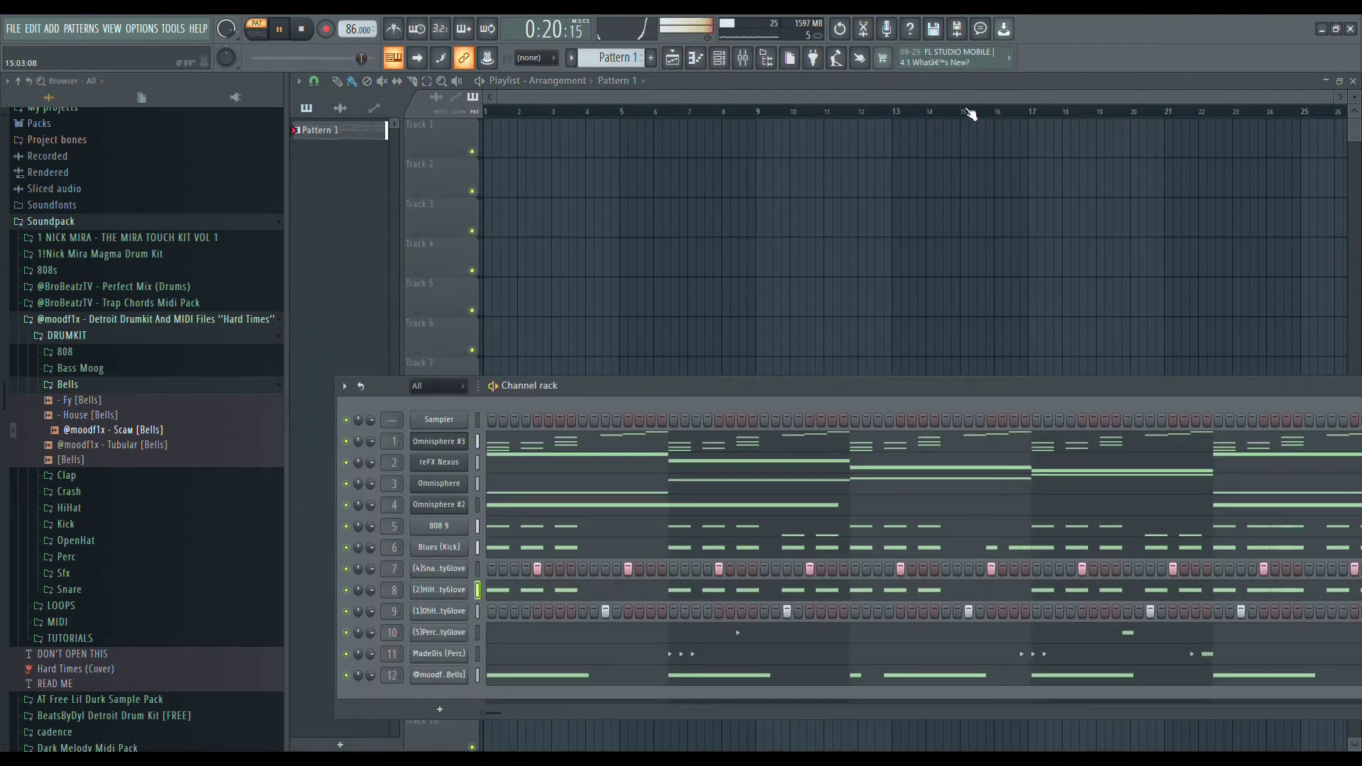
left_click(731, 65)
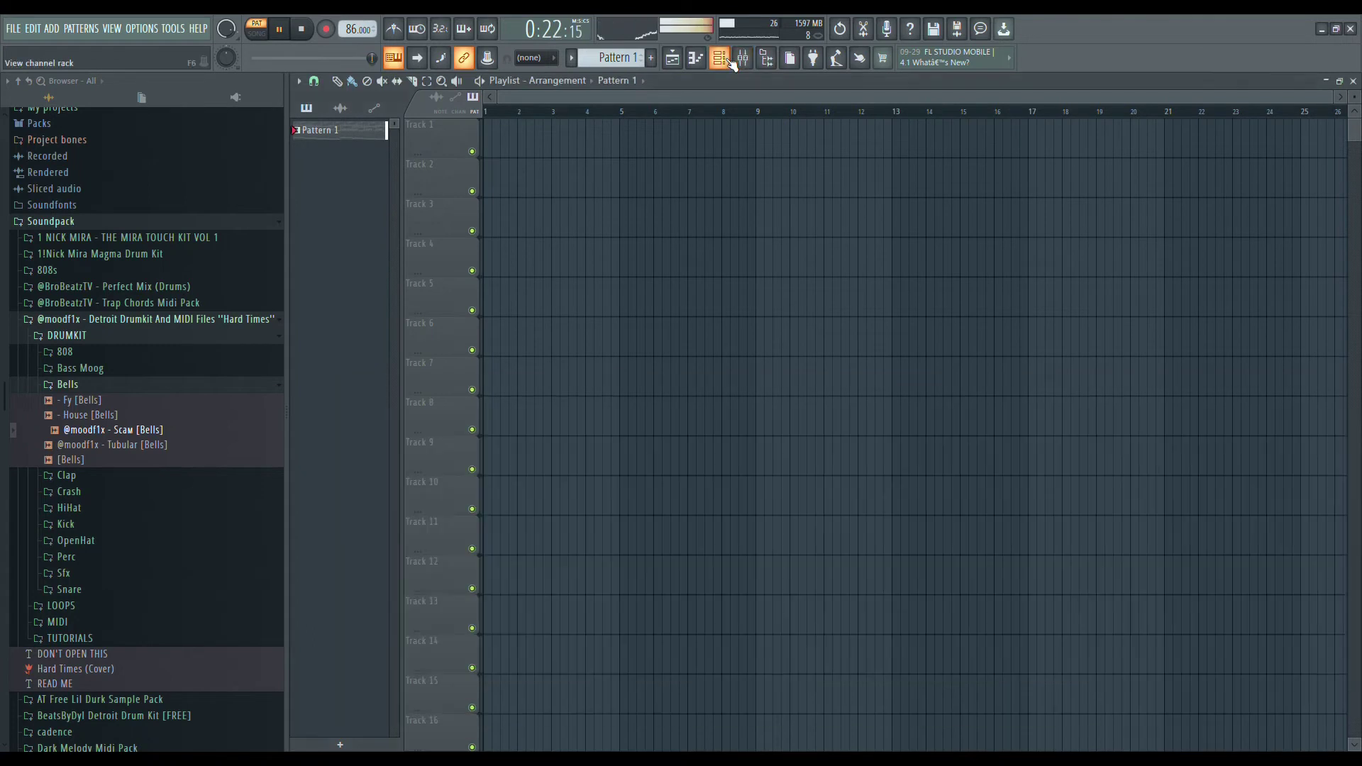
Solo Omnisphere #3 in the channel rack with the mixer shown and turn its channel volume down slightly
left_click(742, 59)
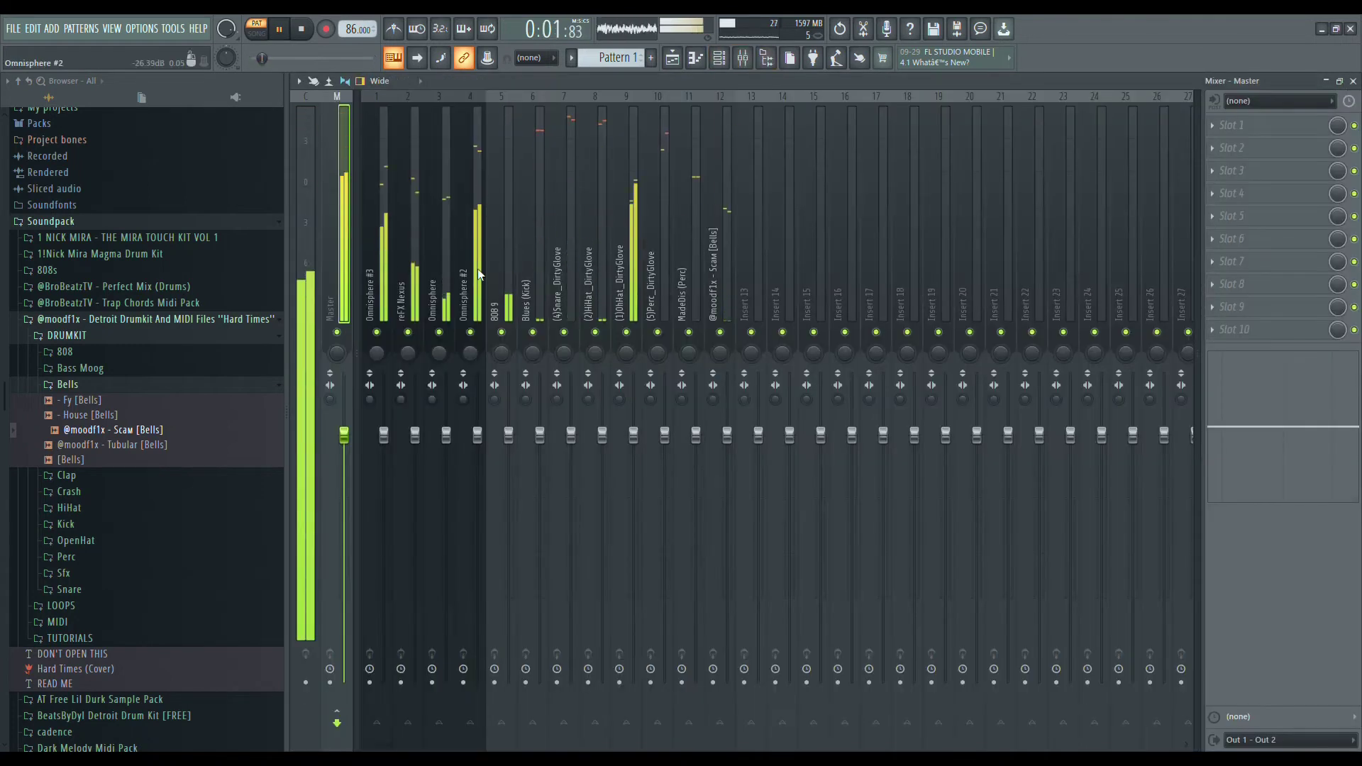
left_click(718, 59)
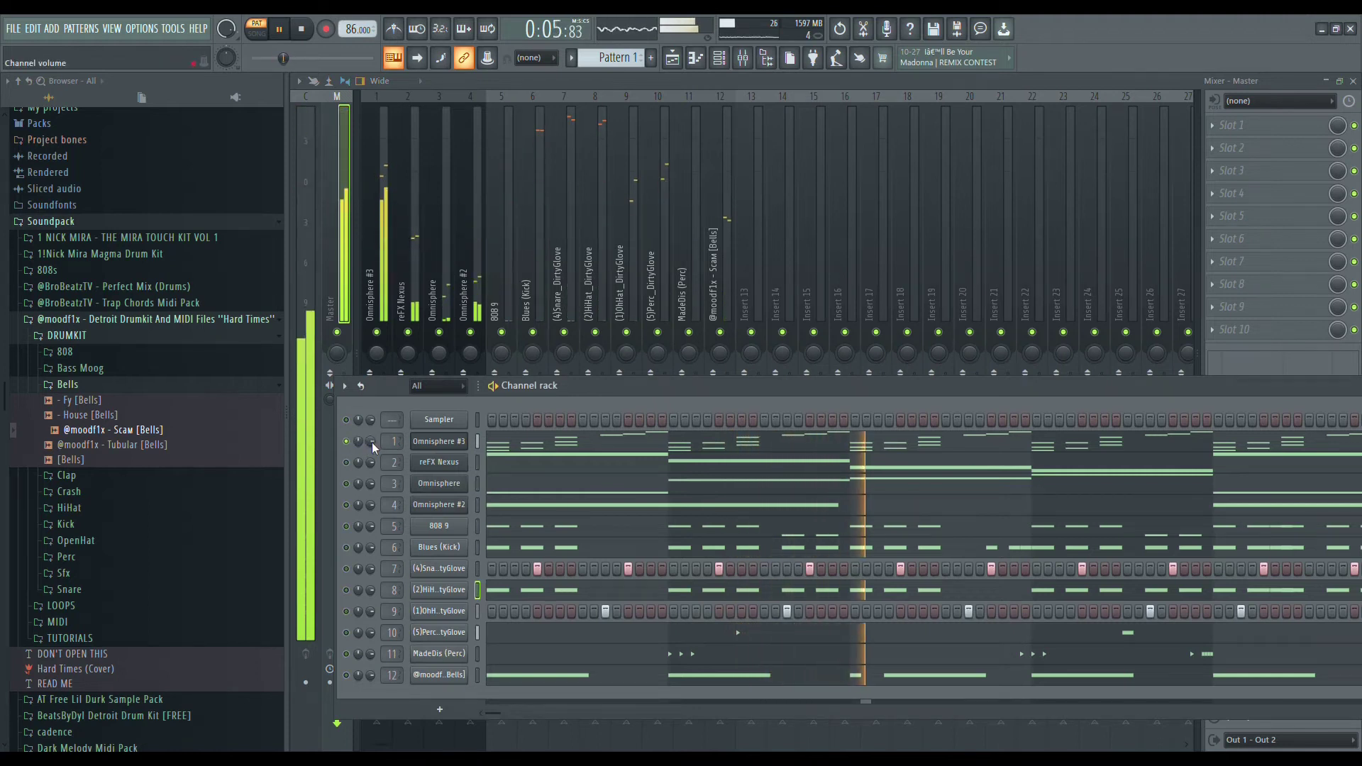
left_click_drag(370, 442, 371, 451)
Transpose all Omnisphere #3 notes down one octave in the piano roll
left_click(477, 441)
left_click(489, 445)
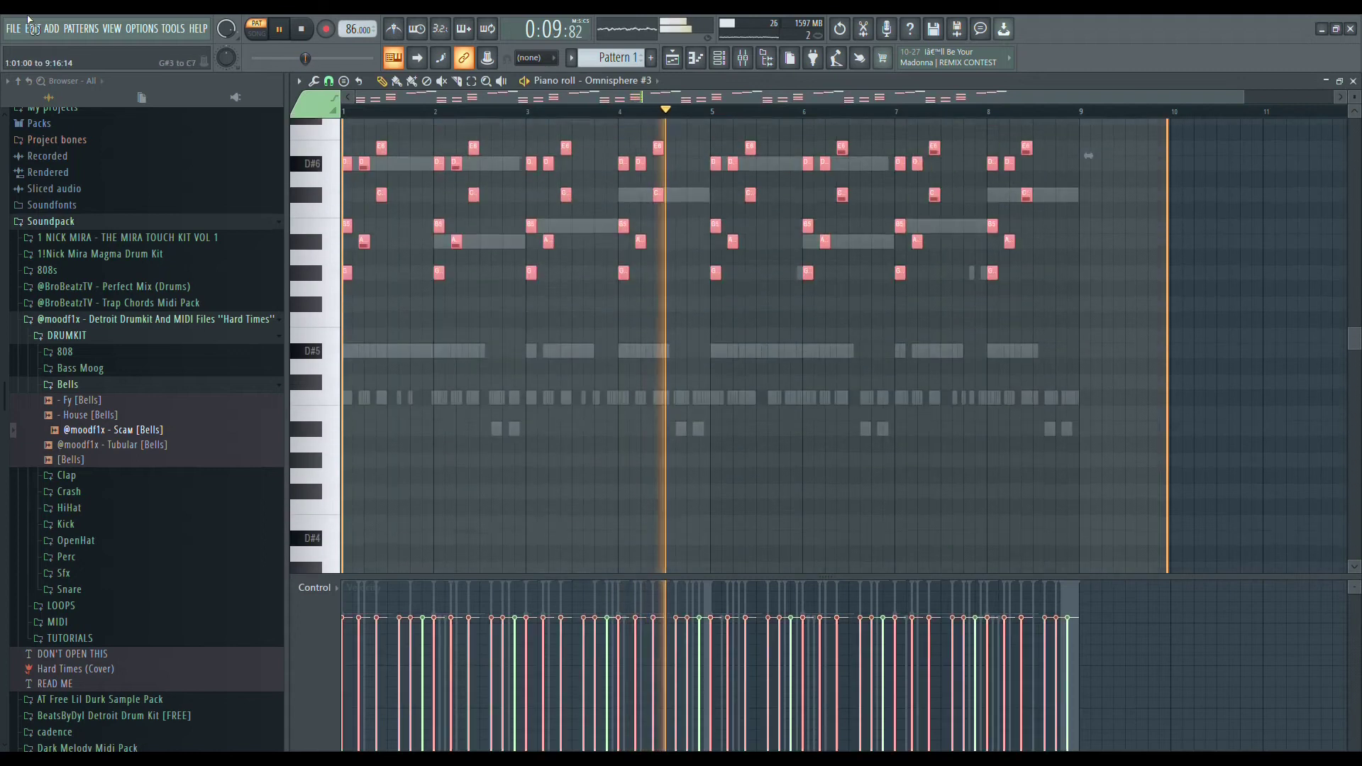
key("ctrl+Down")
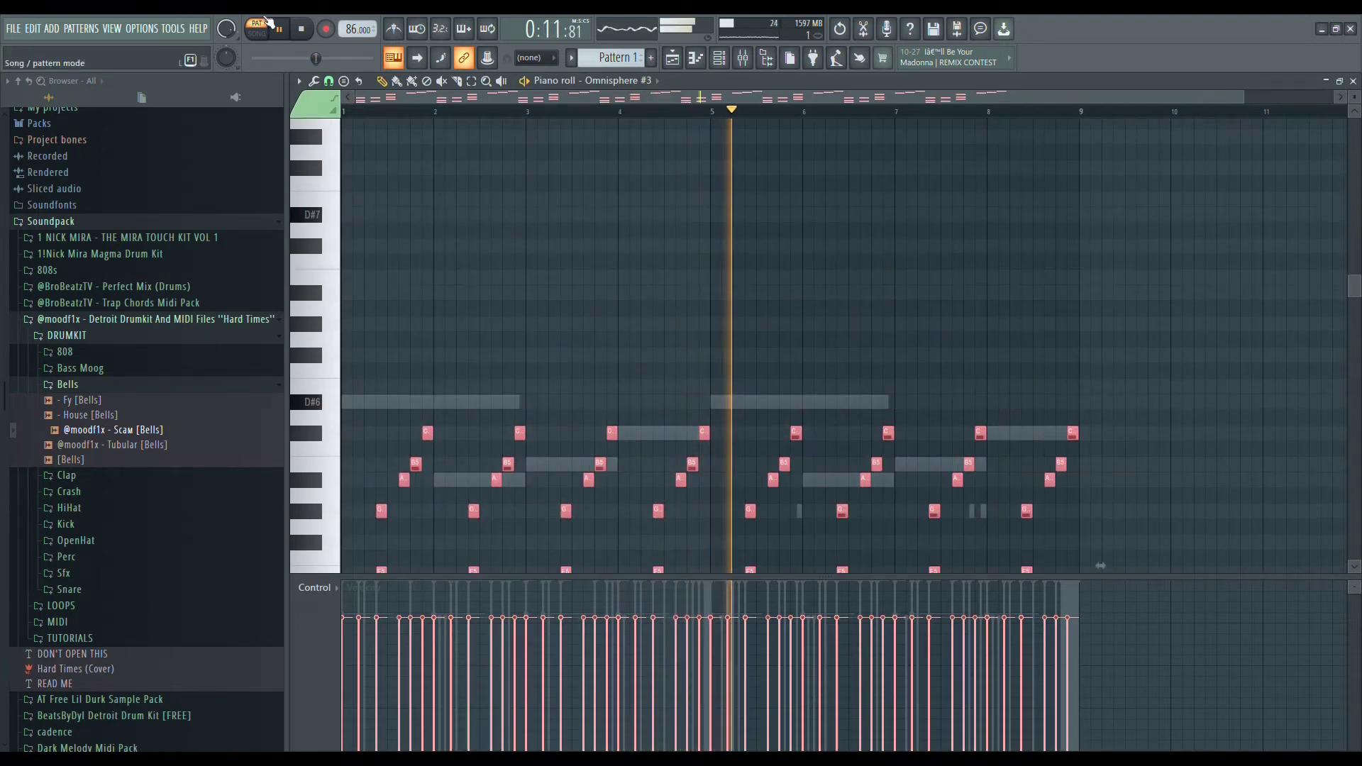
scroll(1049, 404, "down", 5)
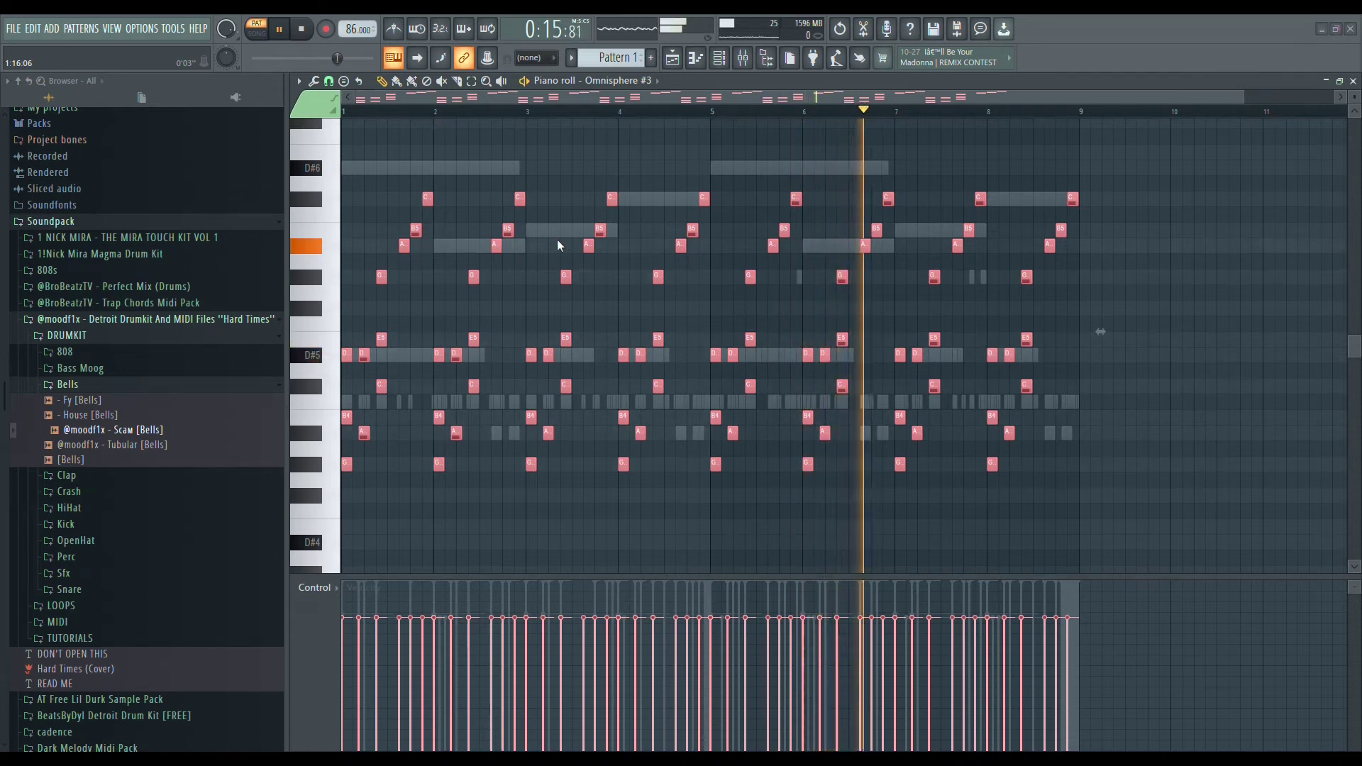
Apply quick legato to the Omnisphere #3 notes and vary their velocities slightly
key("ctrl+l")
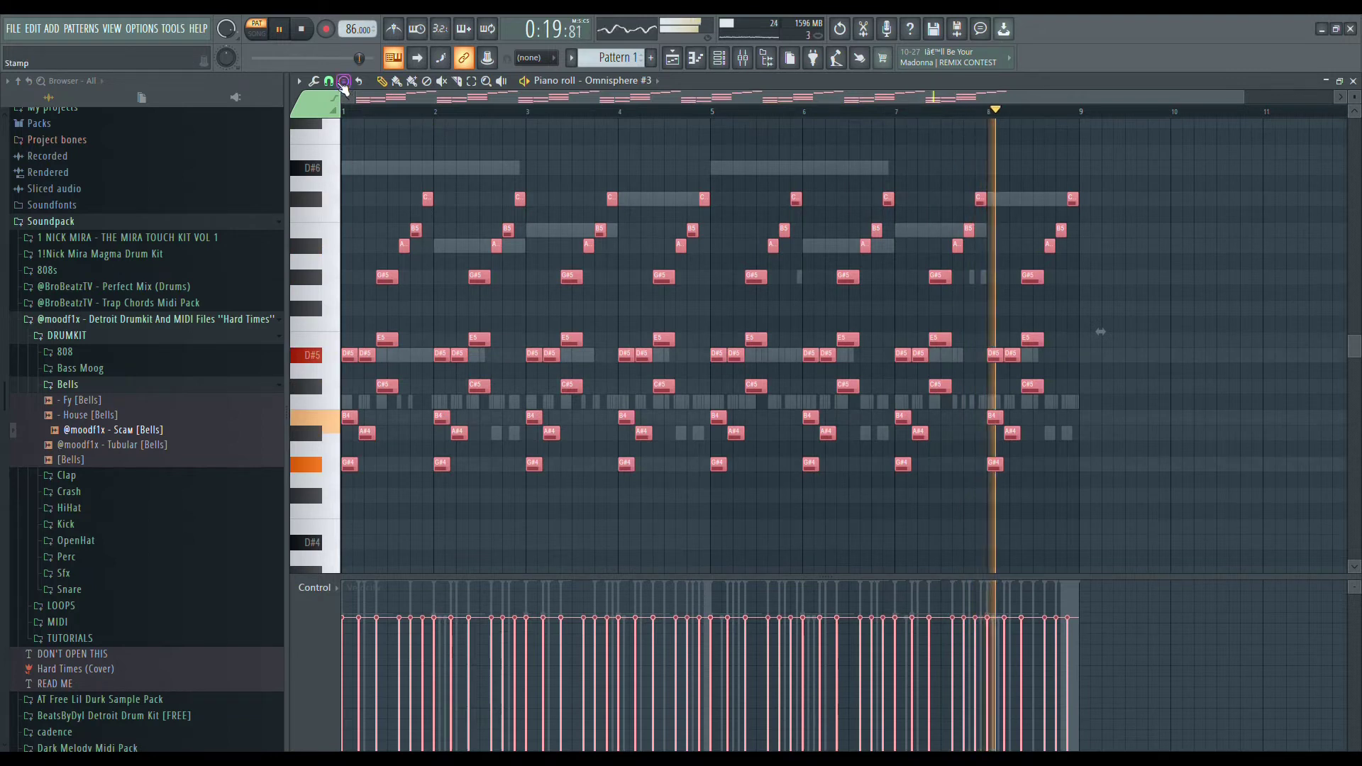
left_click(314, 81)
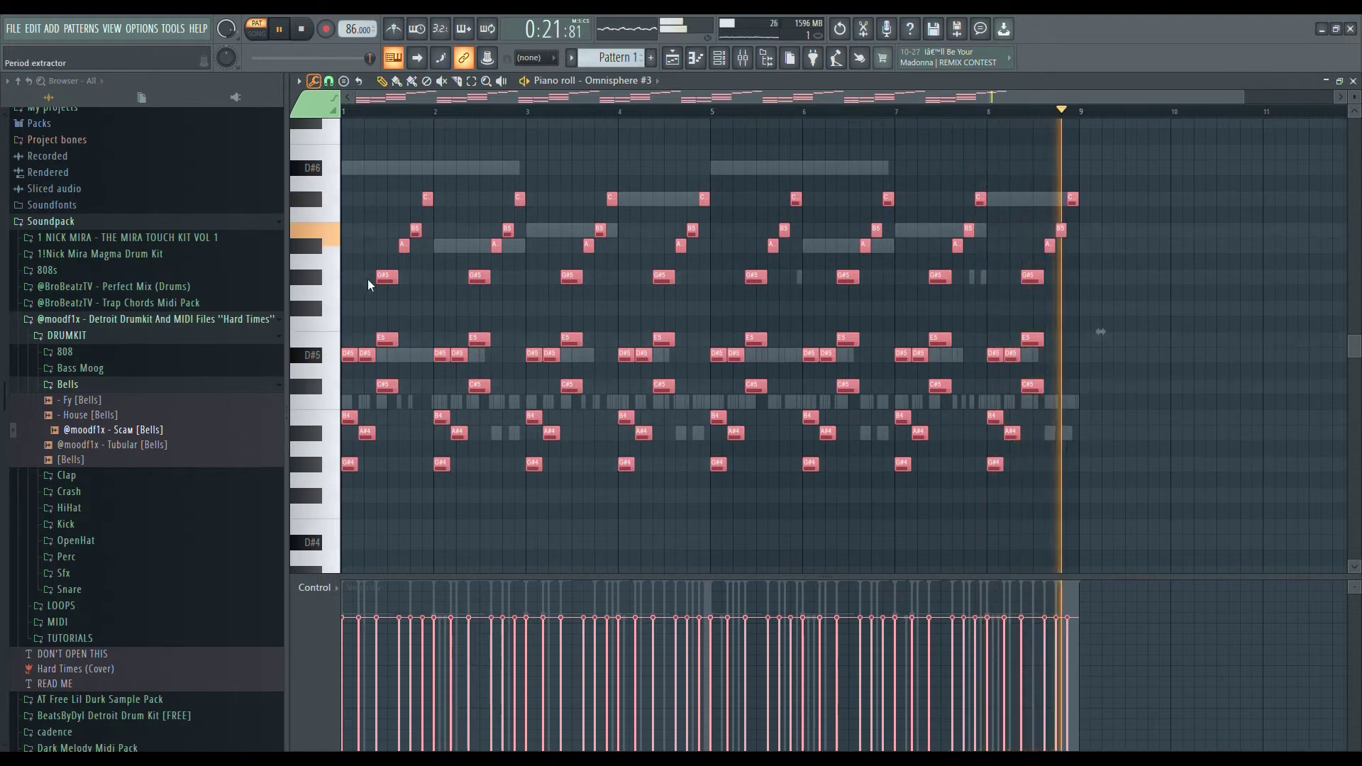
left_click(368, 328)
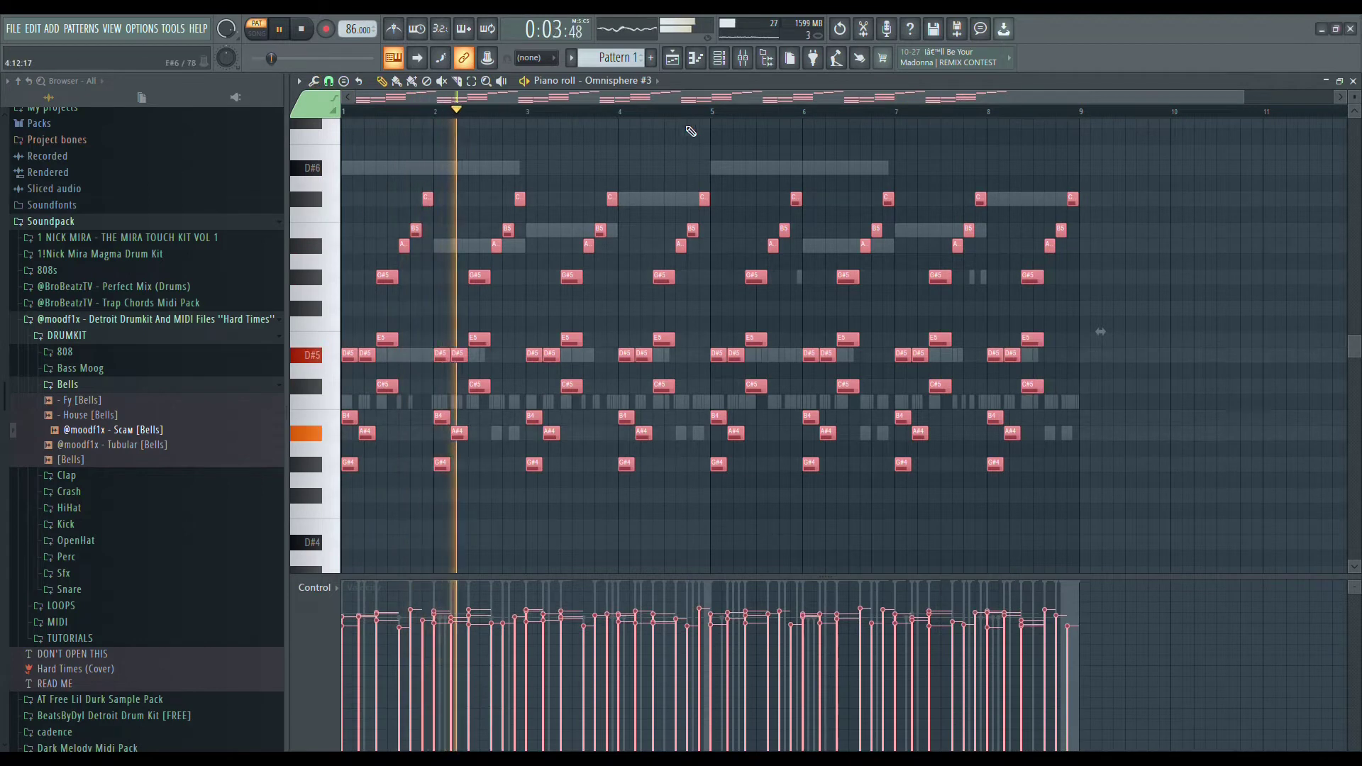
Show the mixer with the channel rack, unmute reFX Nexus, and lower the Omnisphere #3 and reFX Nexus channel volumes
left_click(720, 59)
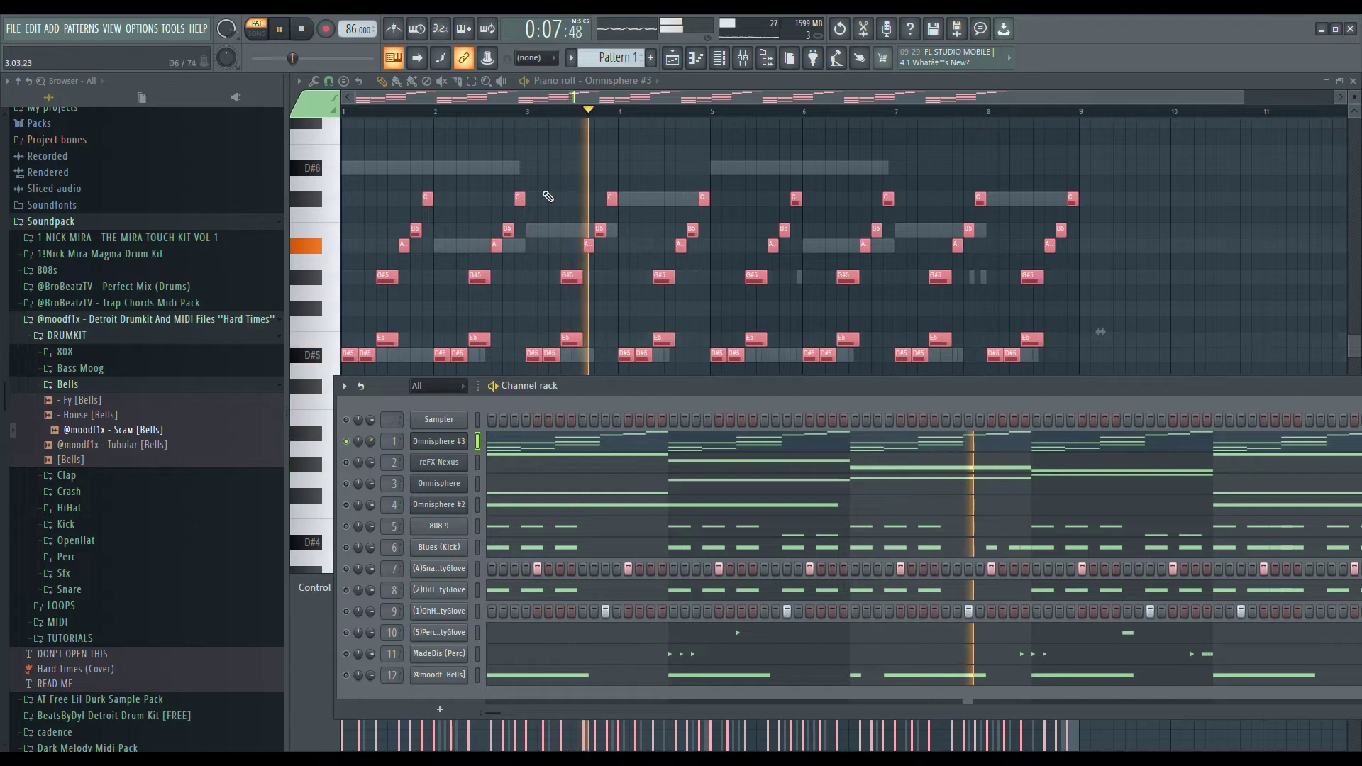
left_click(742, 59)
left_click(720, 59)
left_click_drag(370, 440, 370, 486)
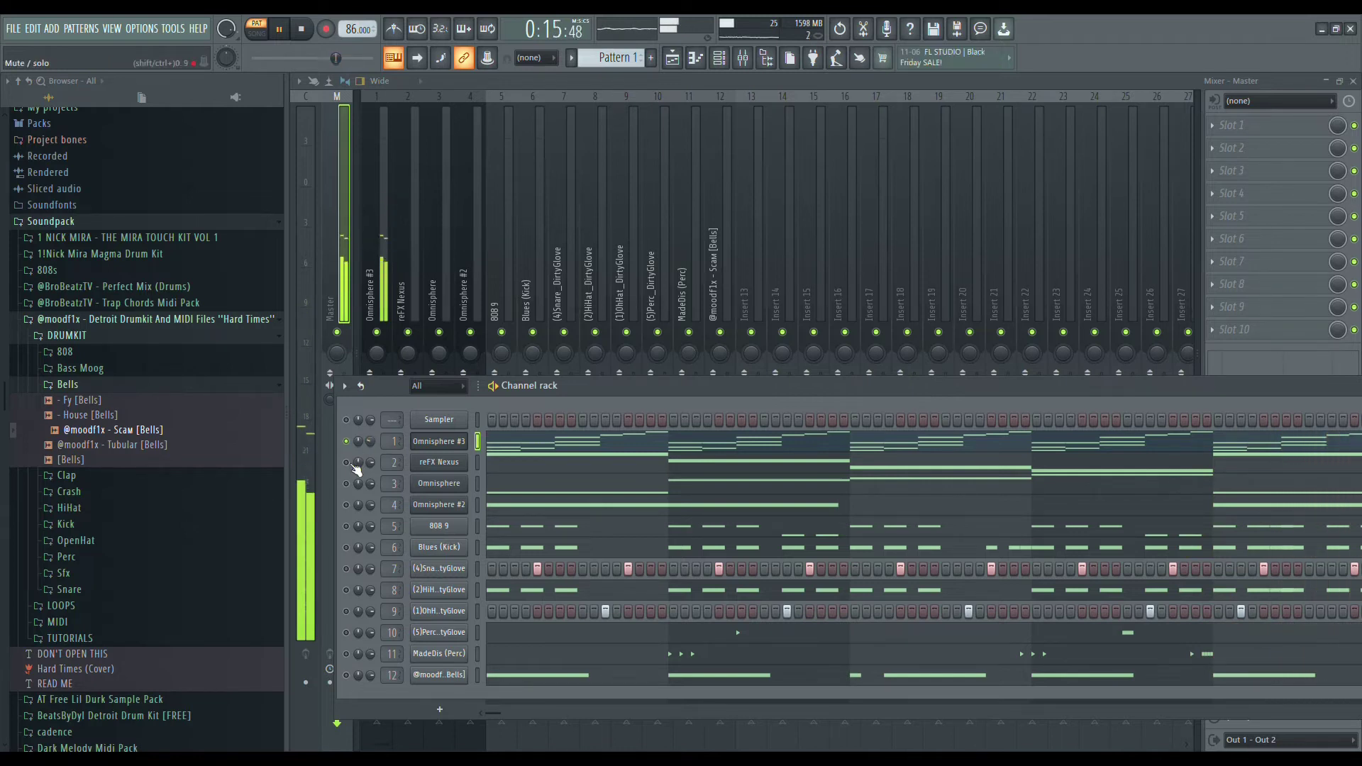
left_click_drag(375, 469, 375, 478)
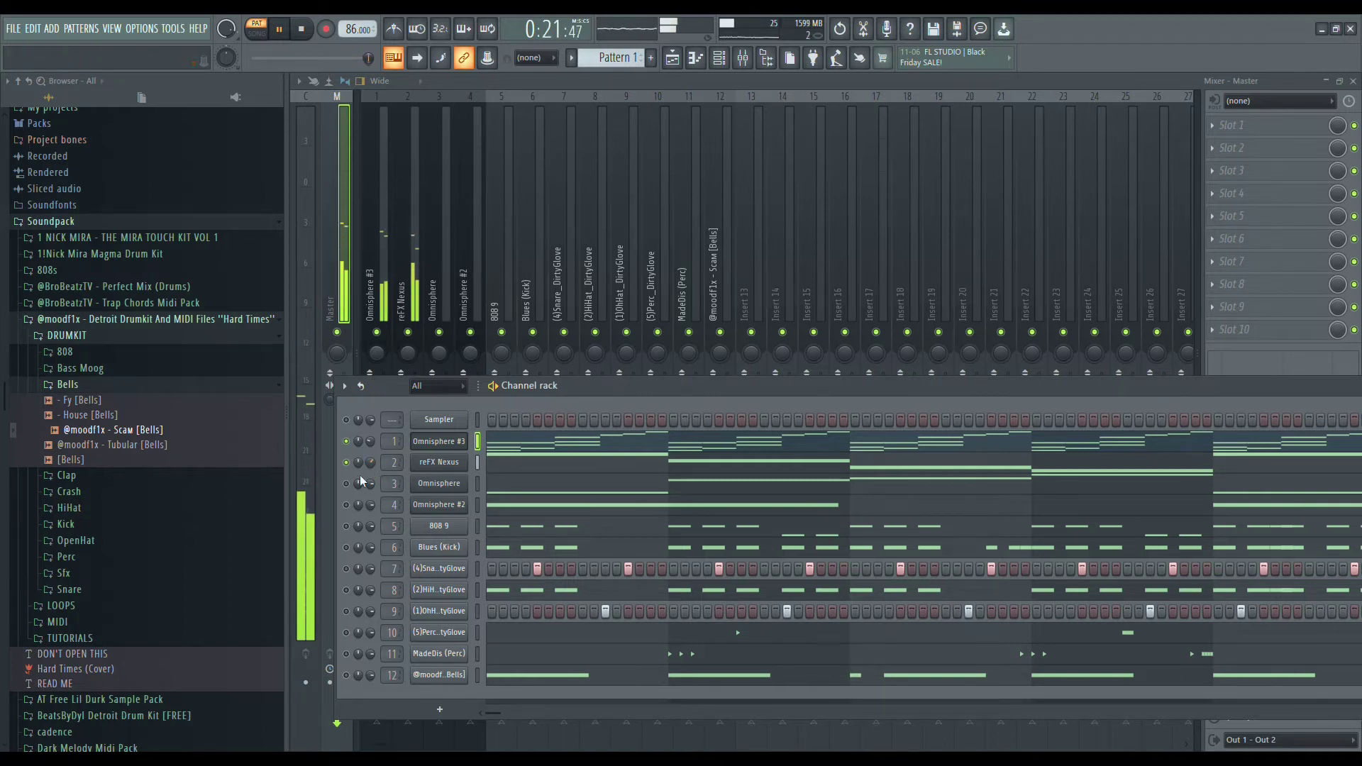
Unmute Omnisphere and Omnisphere #2 and lower their channel volumes to about 54% and 30%
left_click(345, 485)
left_click_drag(370, 483, 371, 501)
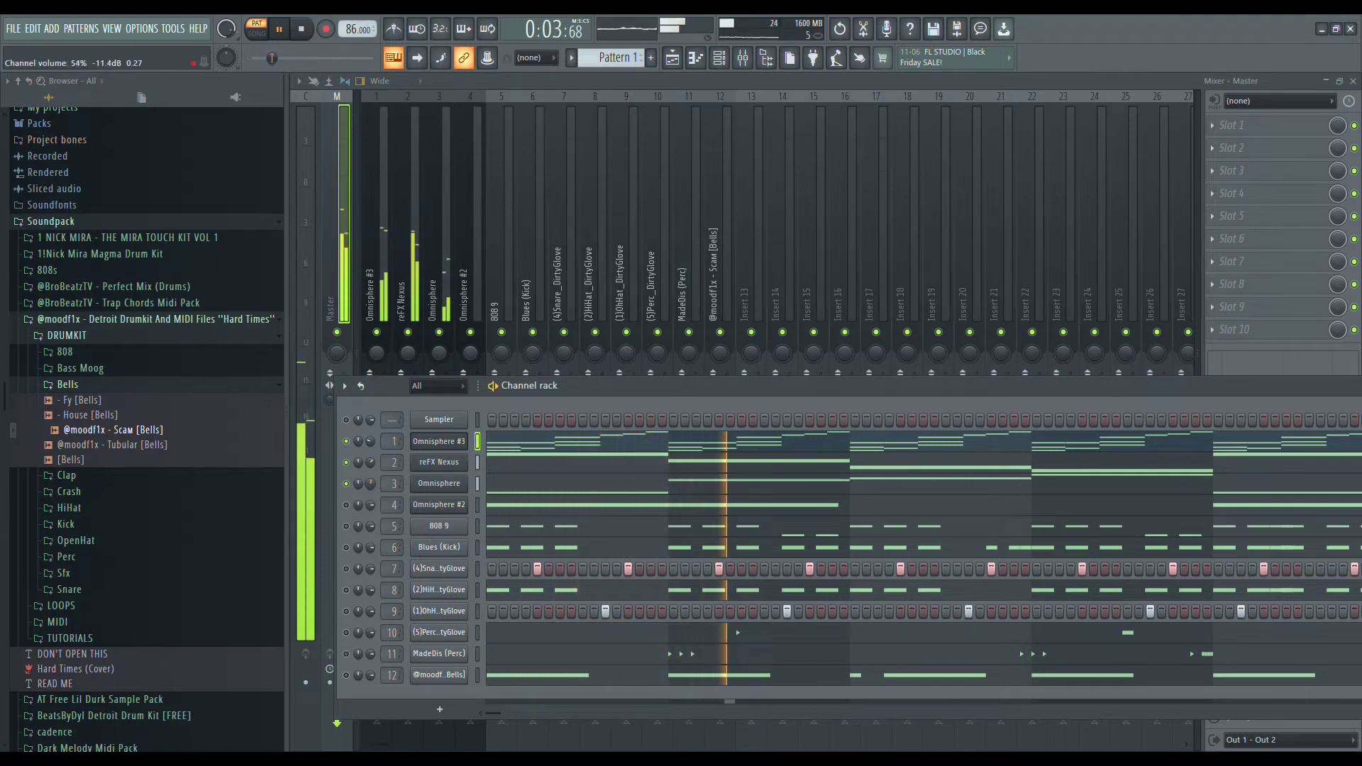
left_click(348, 504)
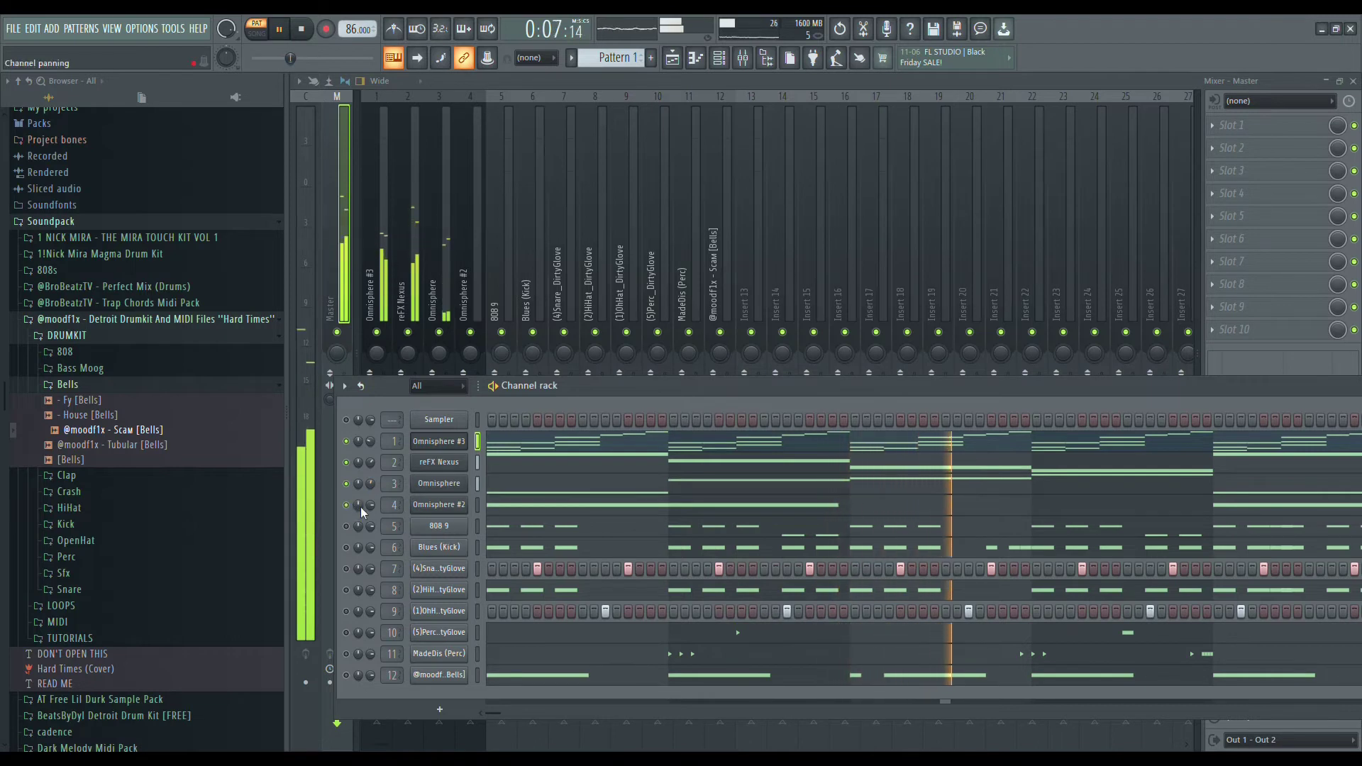
left_click_drag(368, 507, 367, 511)
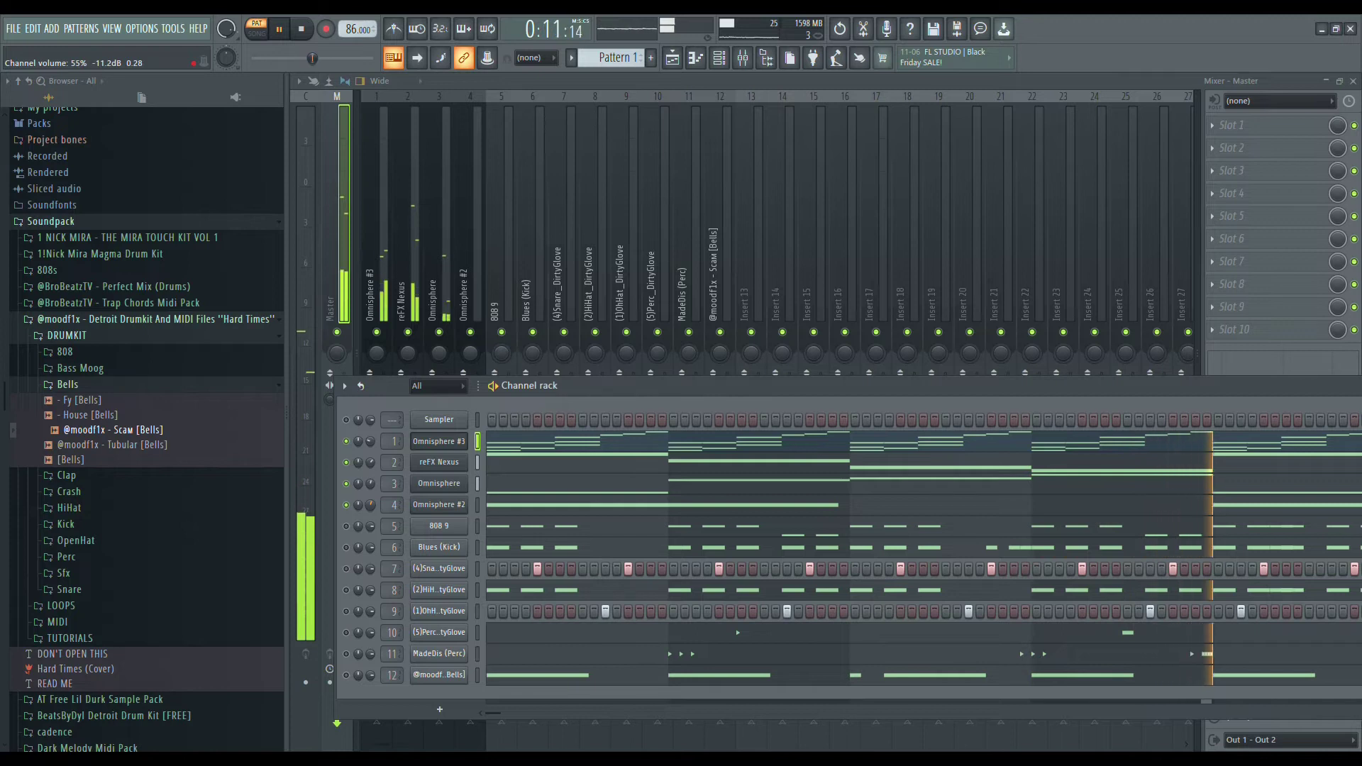
left_click_drag(369, 505, 369, 525)
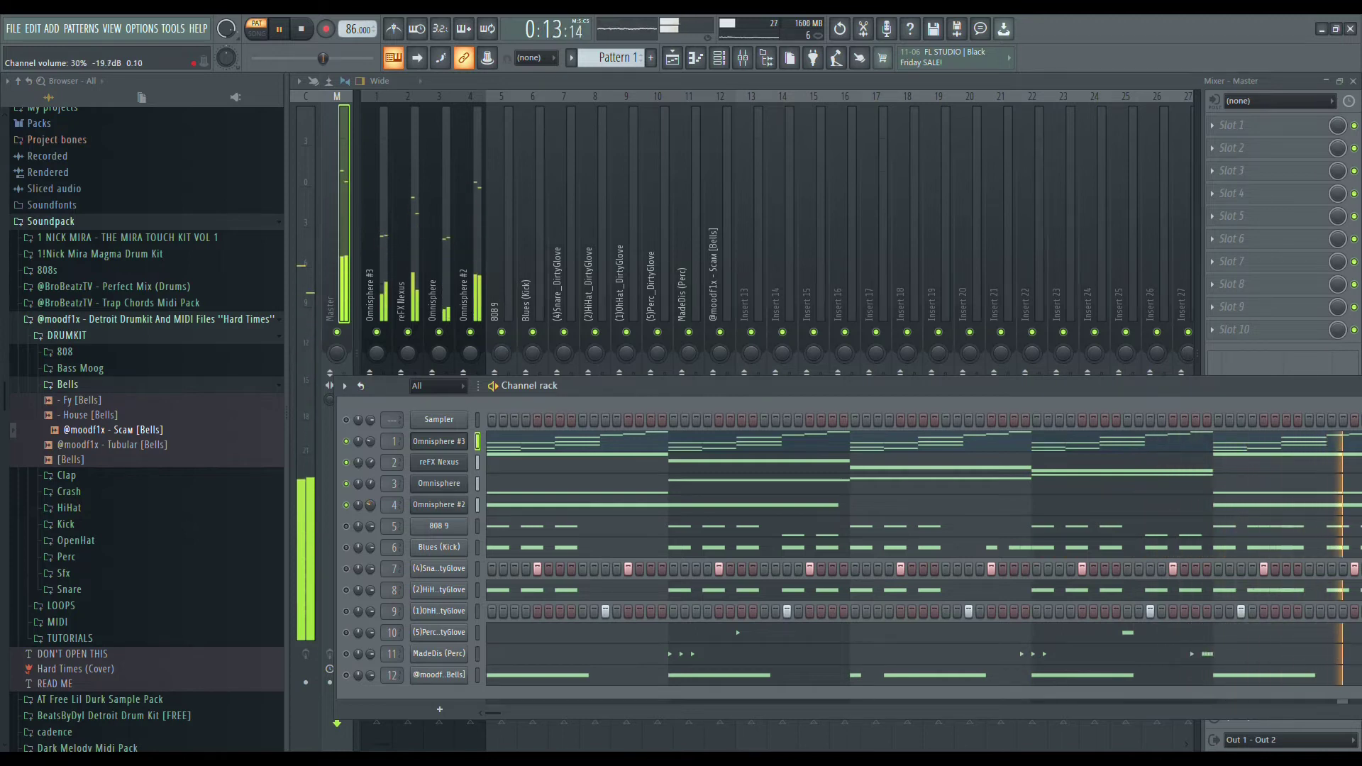
Unmute 808 9 and Blues (Kick), setting the 808's channel volume to about 29% and lowering the kick's volume
left_click(346, 527)
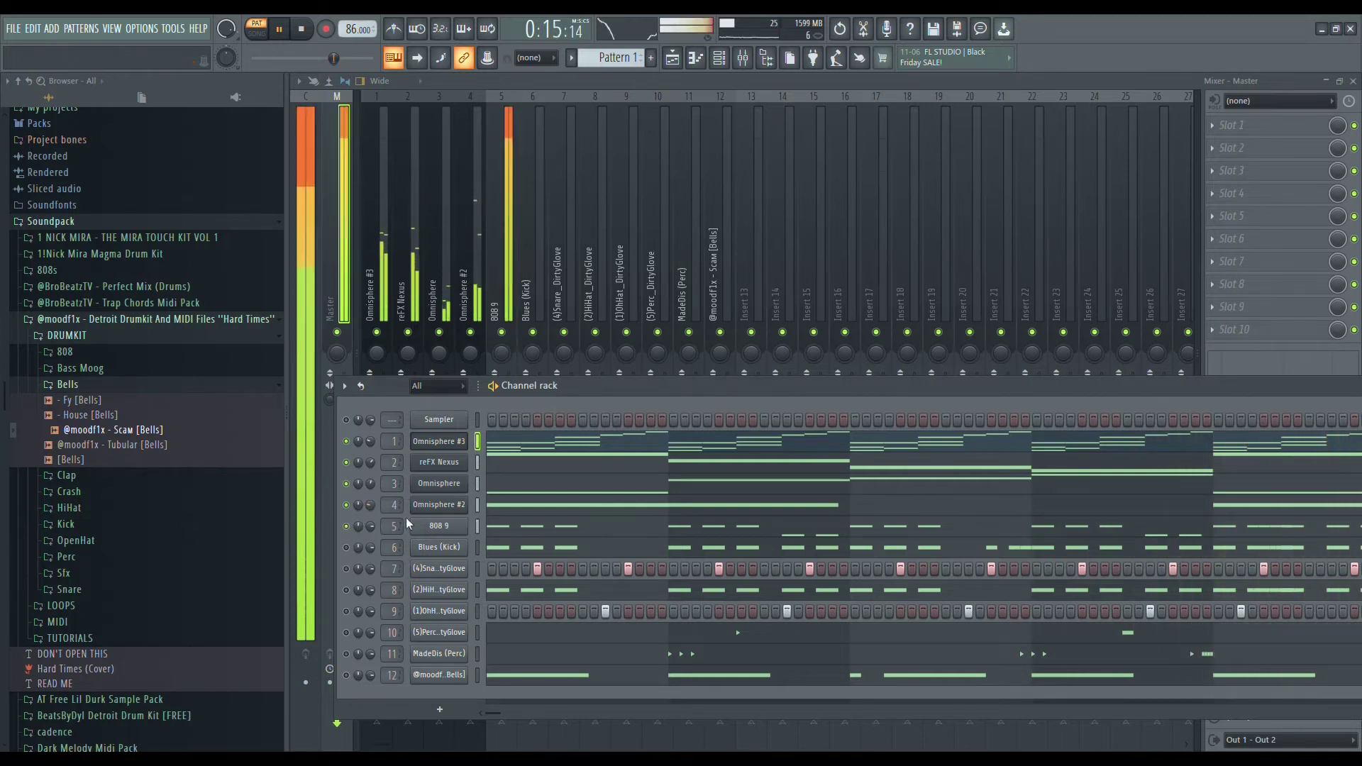
left_click_drag(370, 527, 370, 531)
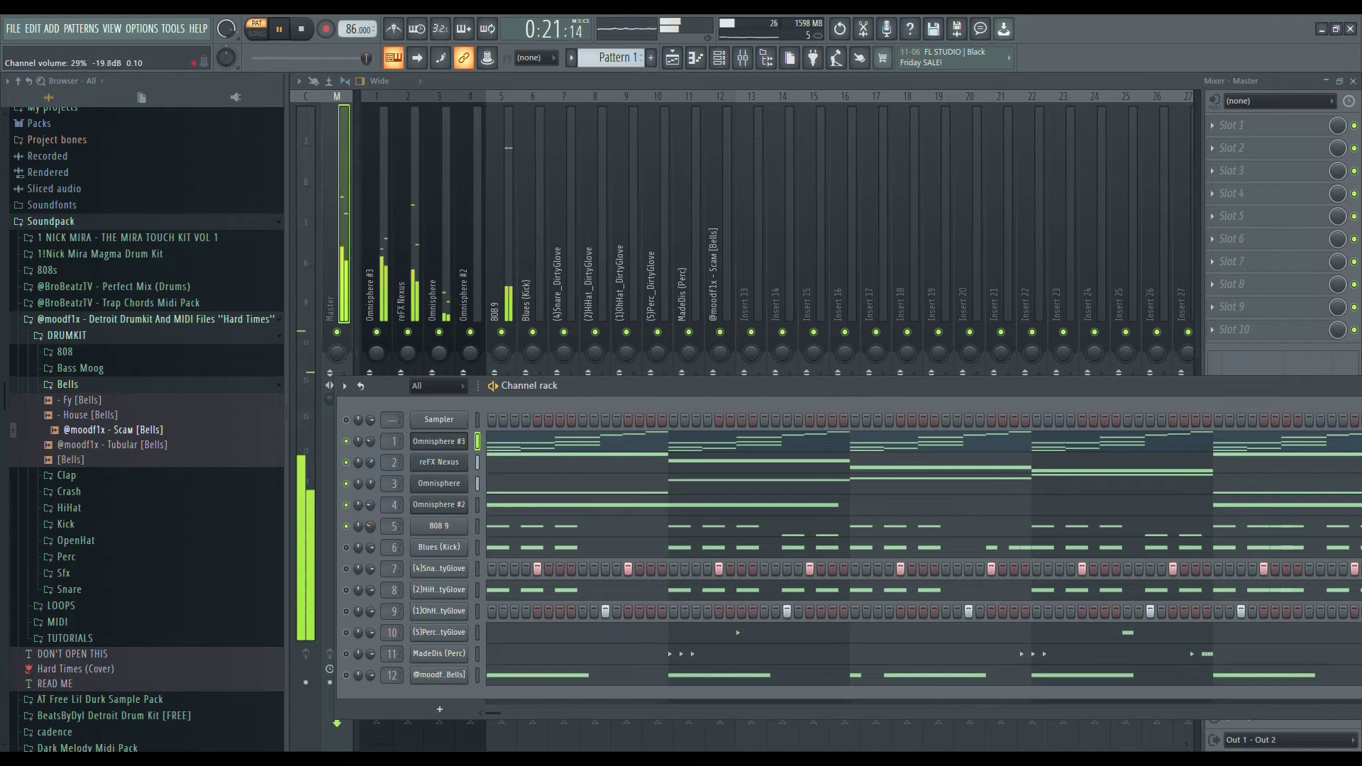
left_click(348, 549)
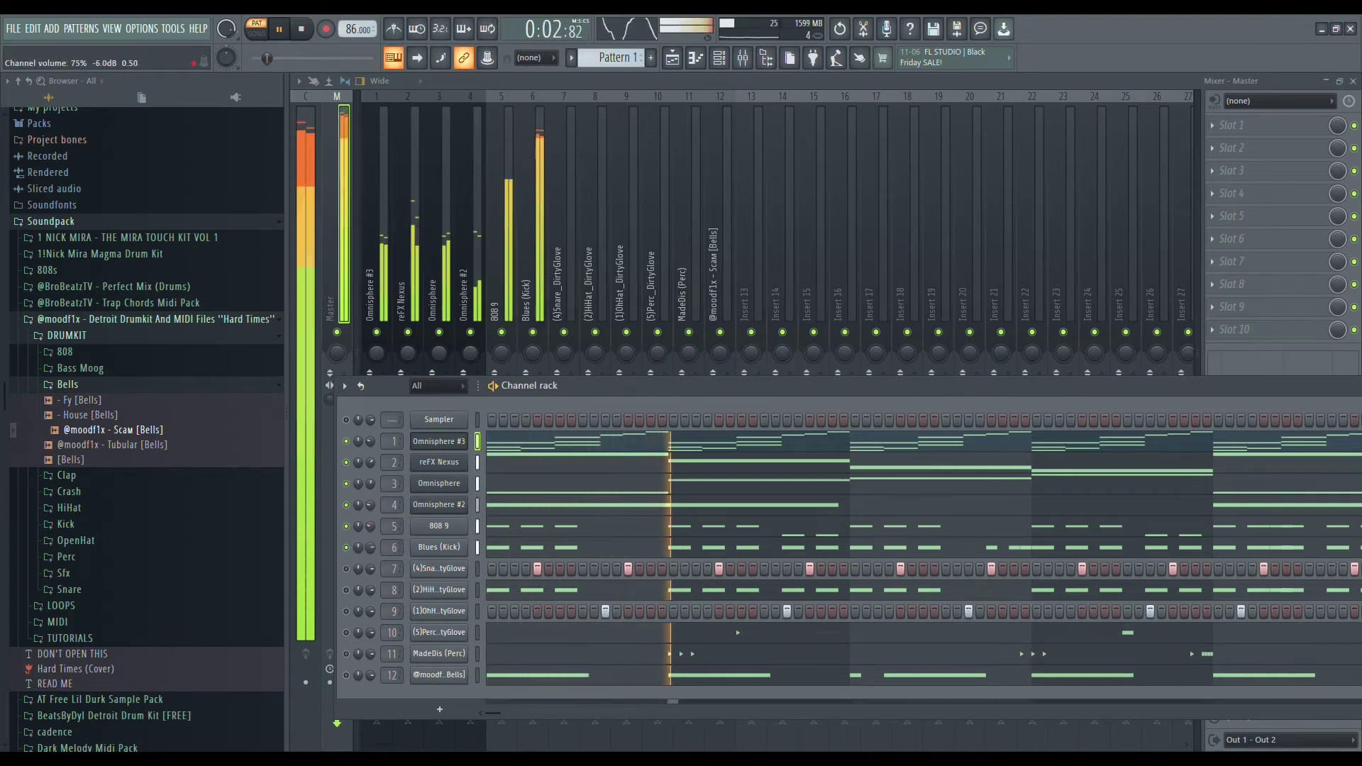
scroll(369, 546, "down", 2)
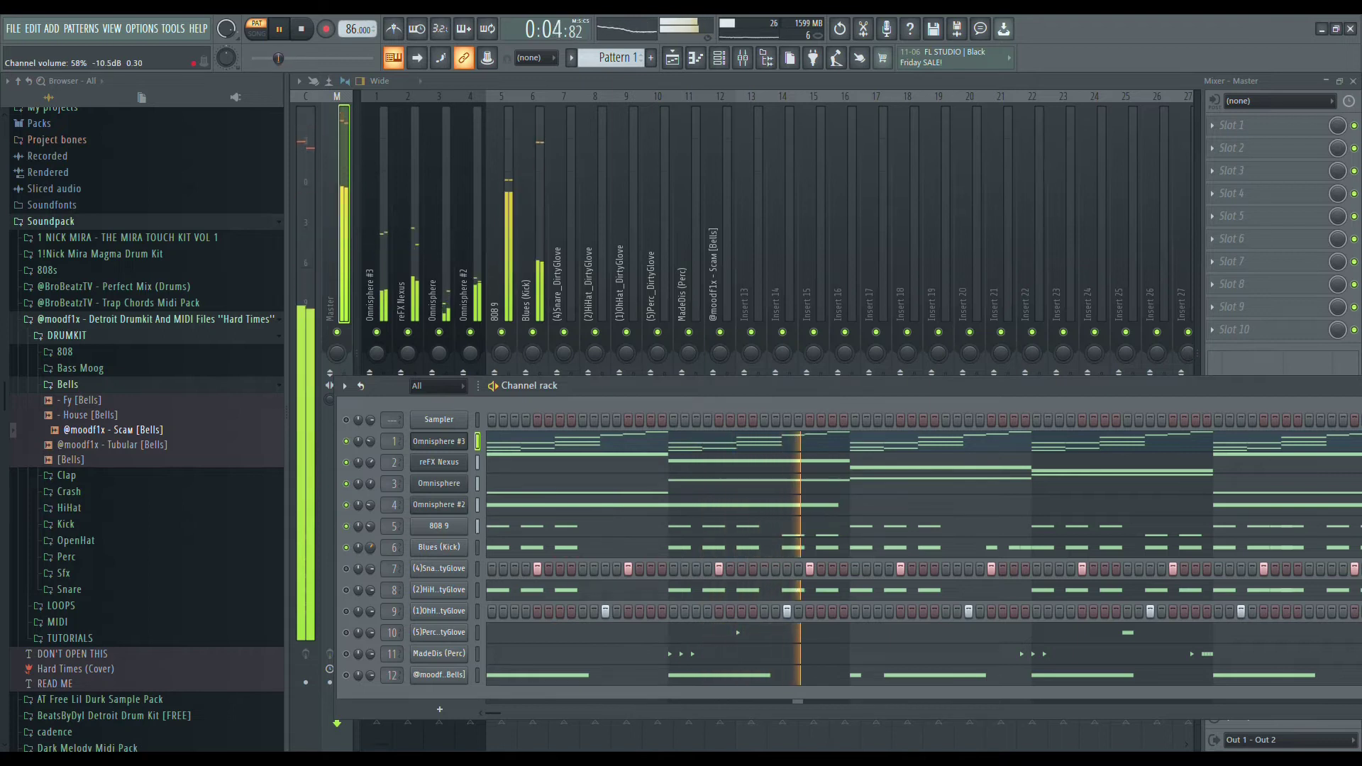
scroll(370, 546, "down", 1)
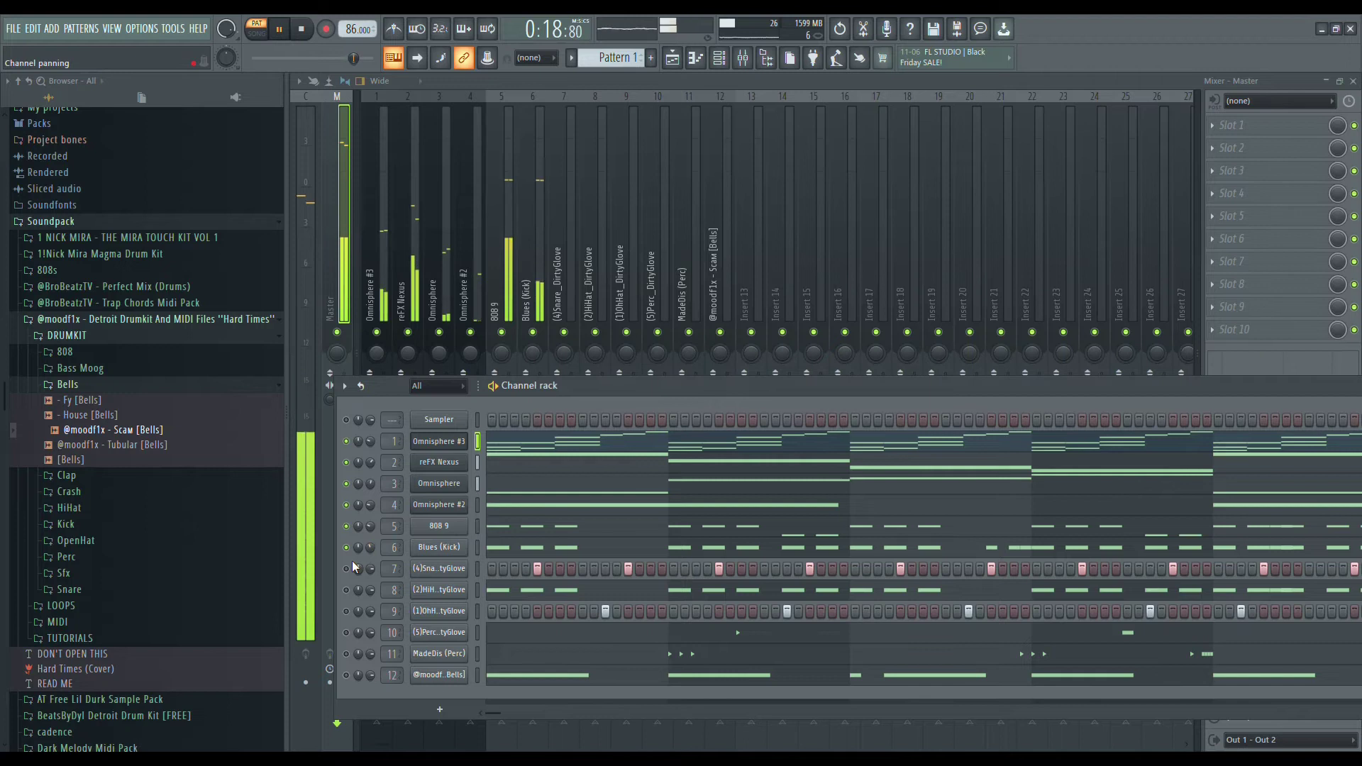
Unmute the snare, hi-hat, open hat, percussion and bell channels while balancing their channel volumes against the melody
left_click_drag(370, 568, 369, 583)
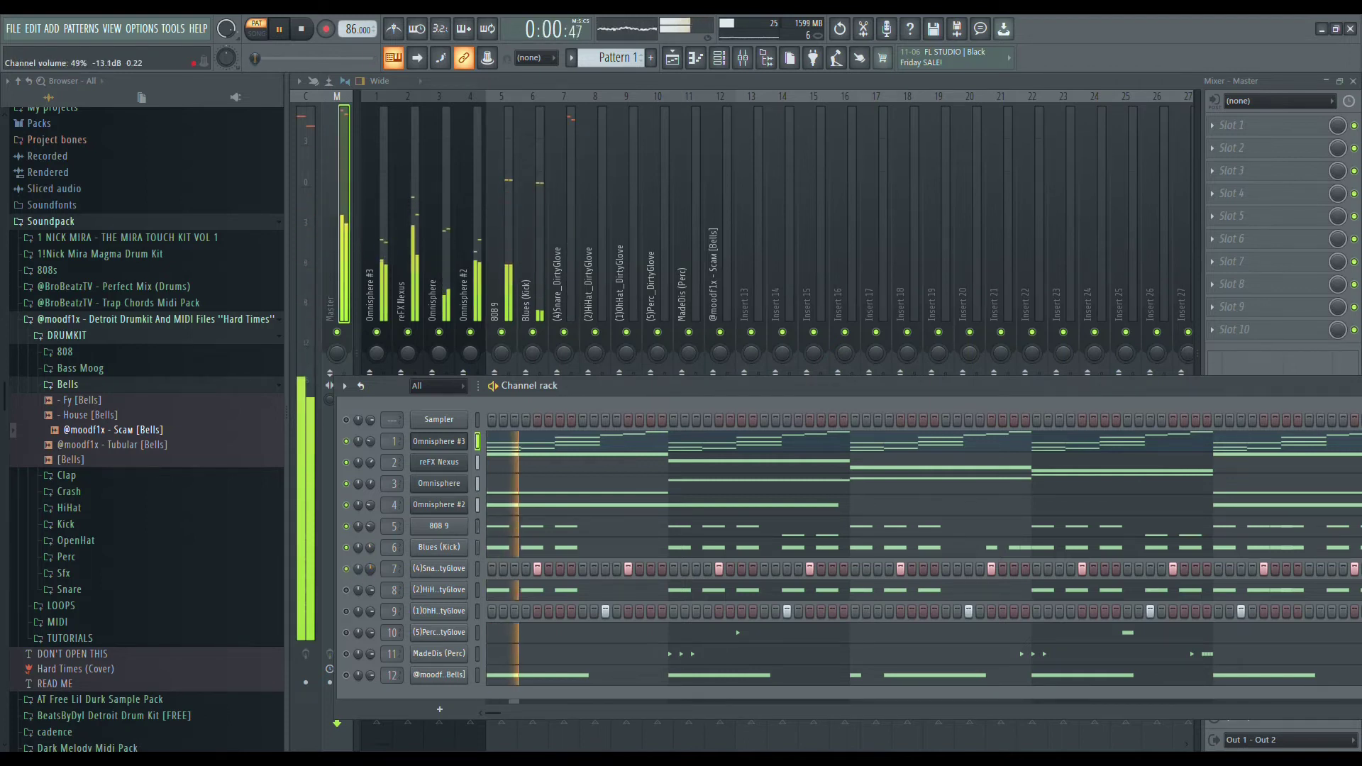
left_click_drag(370, 569, 370, 569)
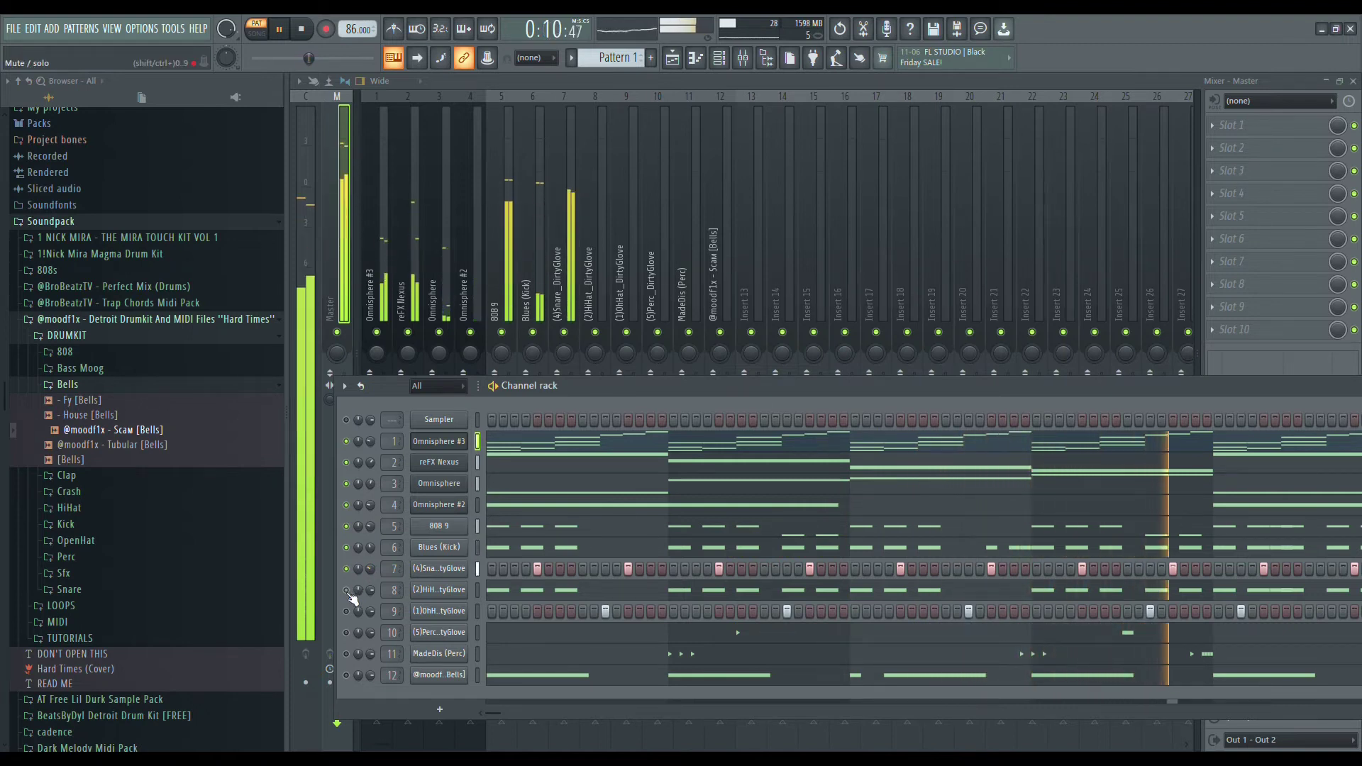
left_click_drag(370, 589, 370, 603)
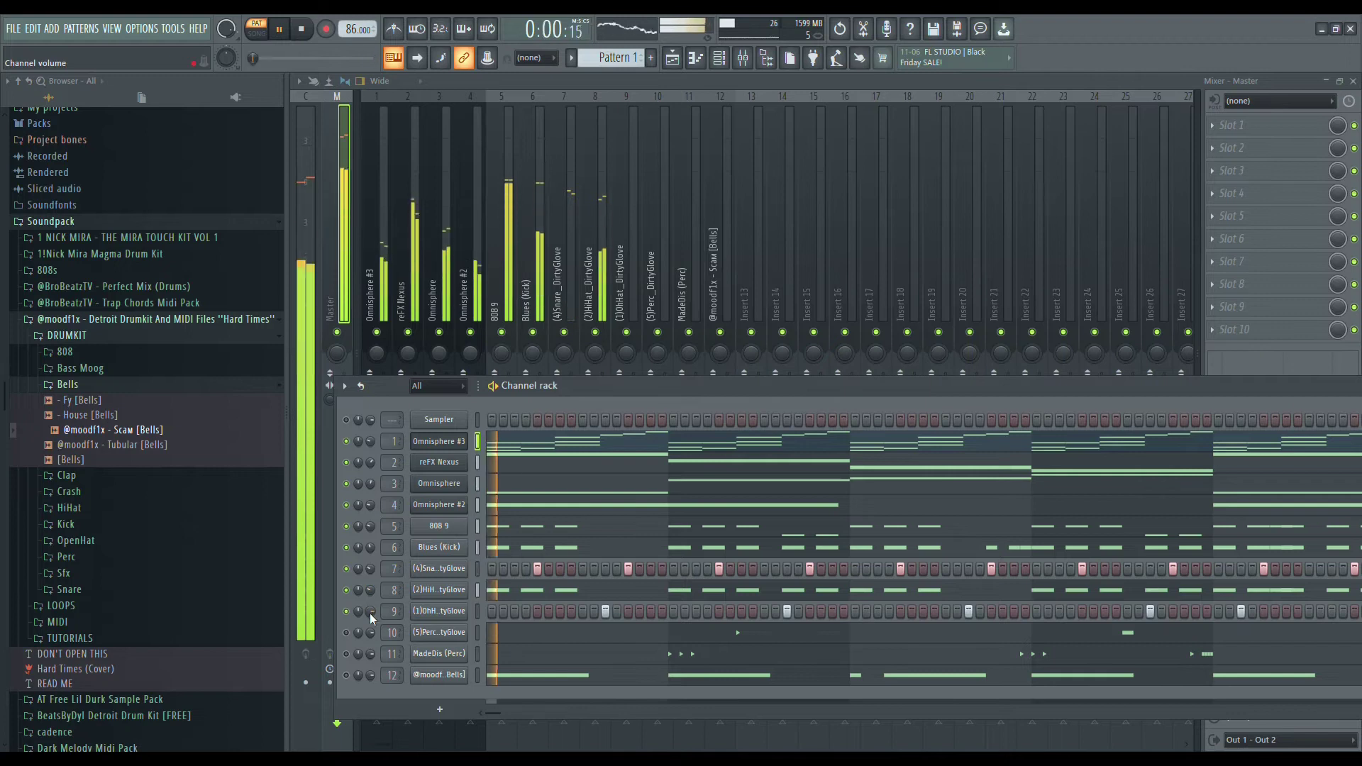
left_click_drag(368, 617, 368, 649)
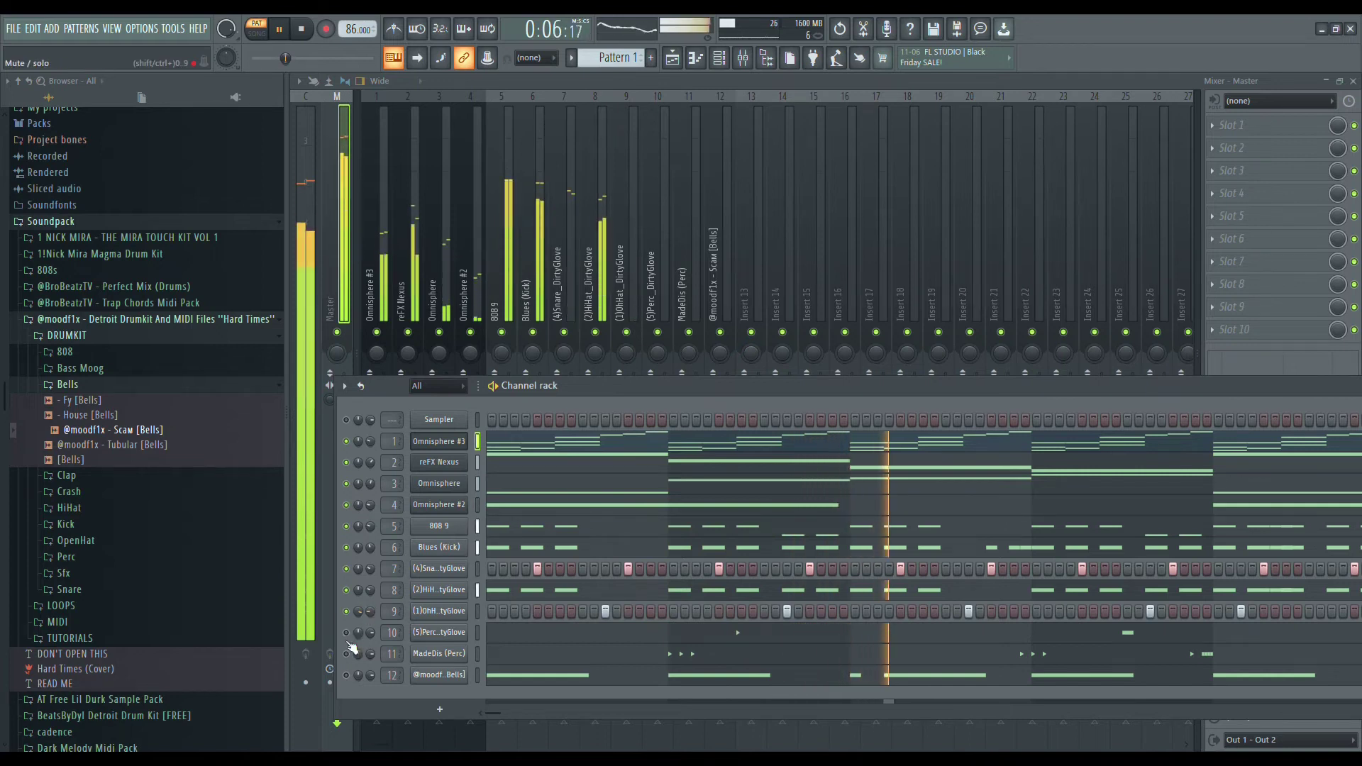
left_click_drag(370, 634, 371, 634)
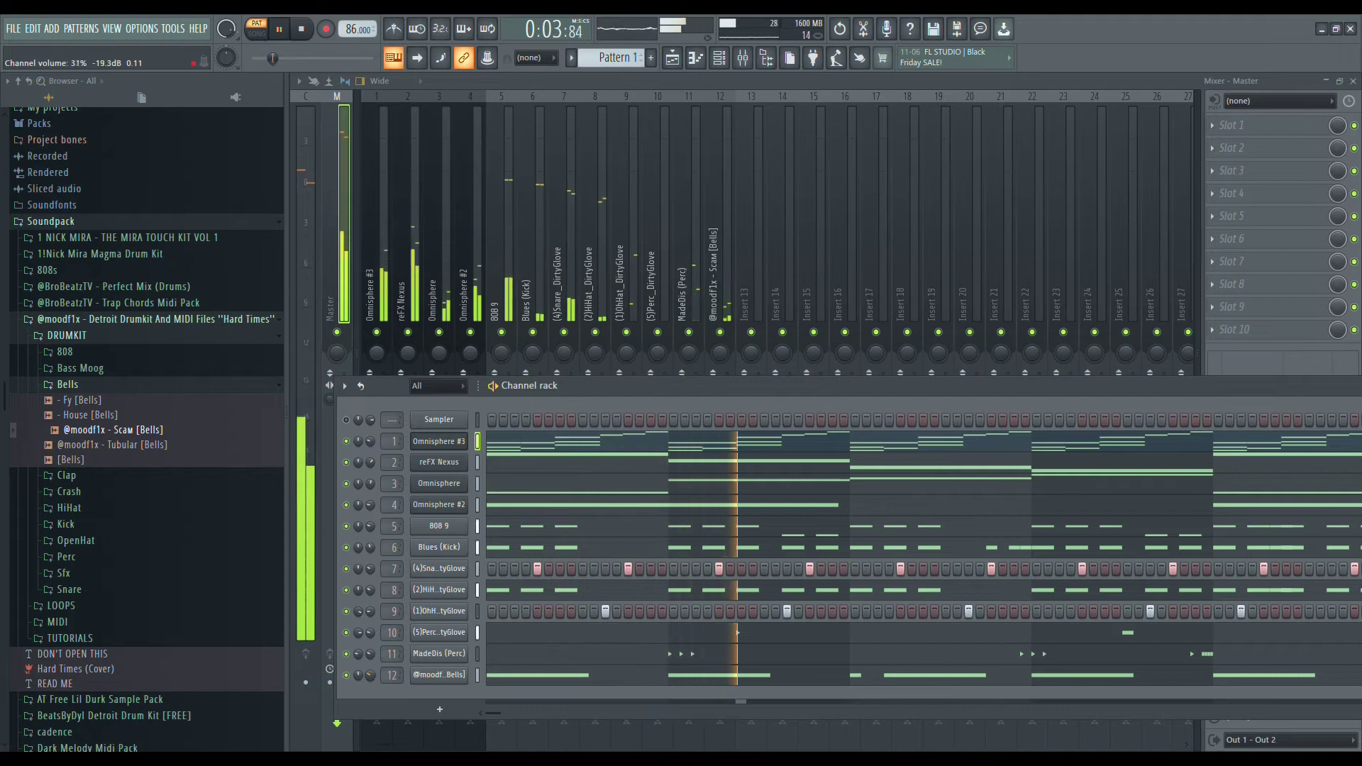
Load Fruity Reeverb 2 into the first effect slot of mixer Insert 13
left_click(756, 280)
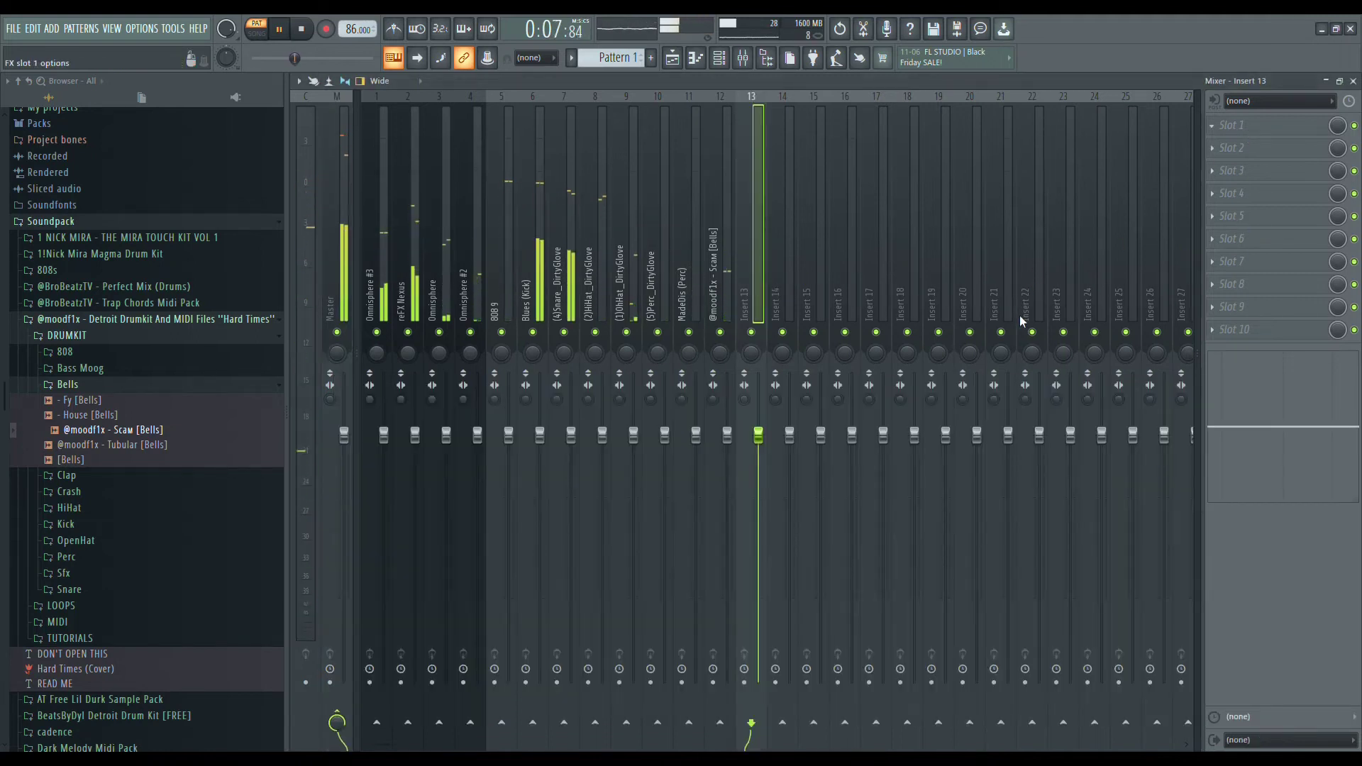
left_click(864, 237)
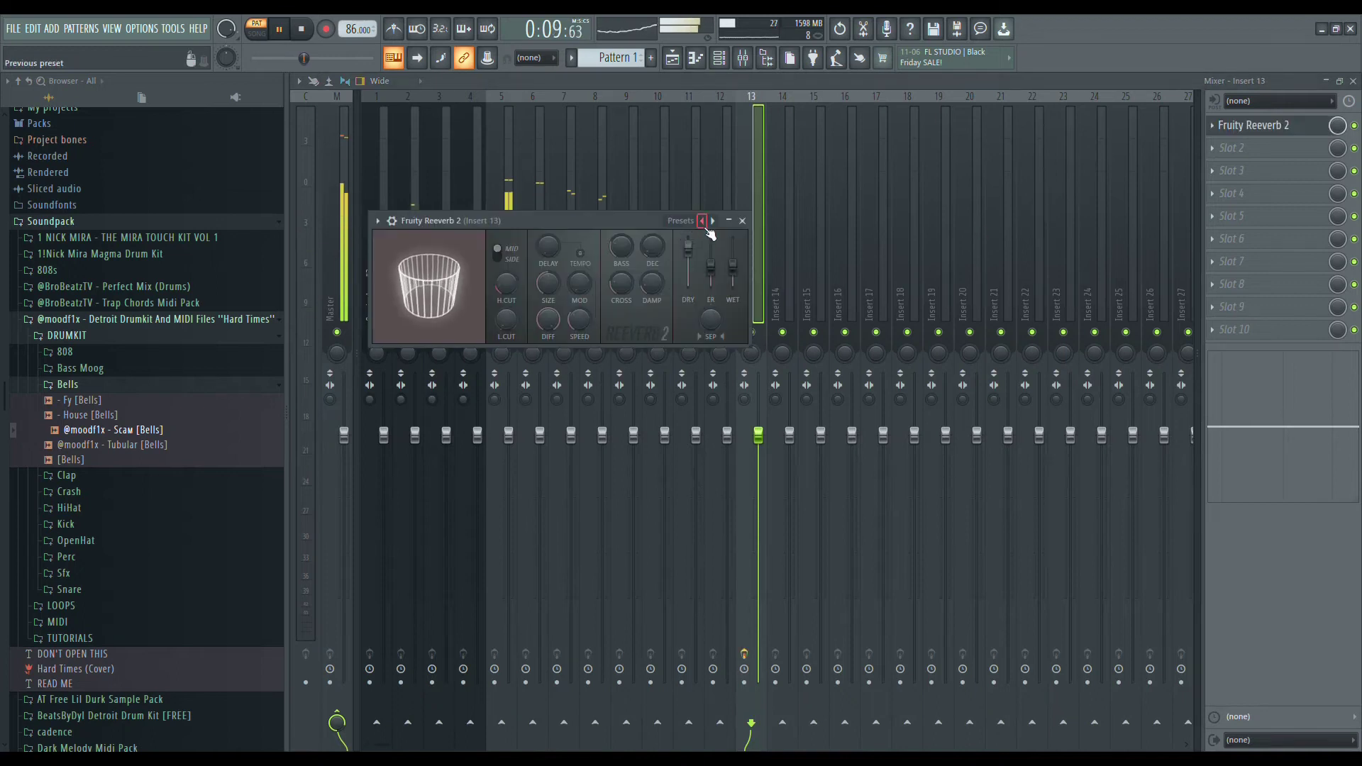
Route the (4)Snare_DirtyGlove mixer track to the reverb on Insert 13 and send (2)HiHat_DirtyGlove there at about 8%
left_click(742, 221)
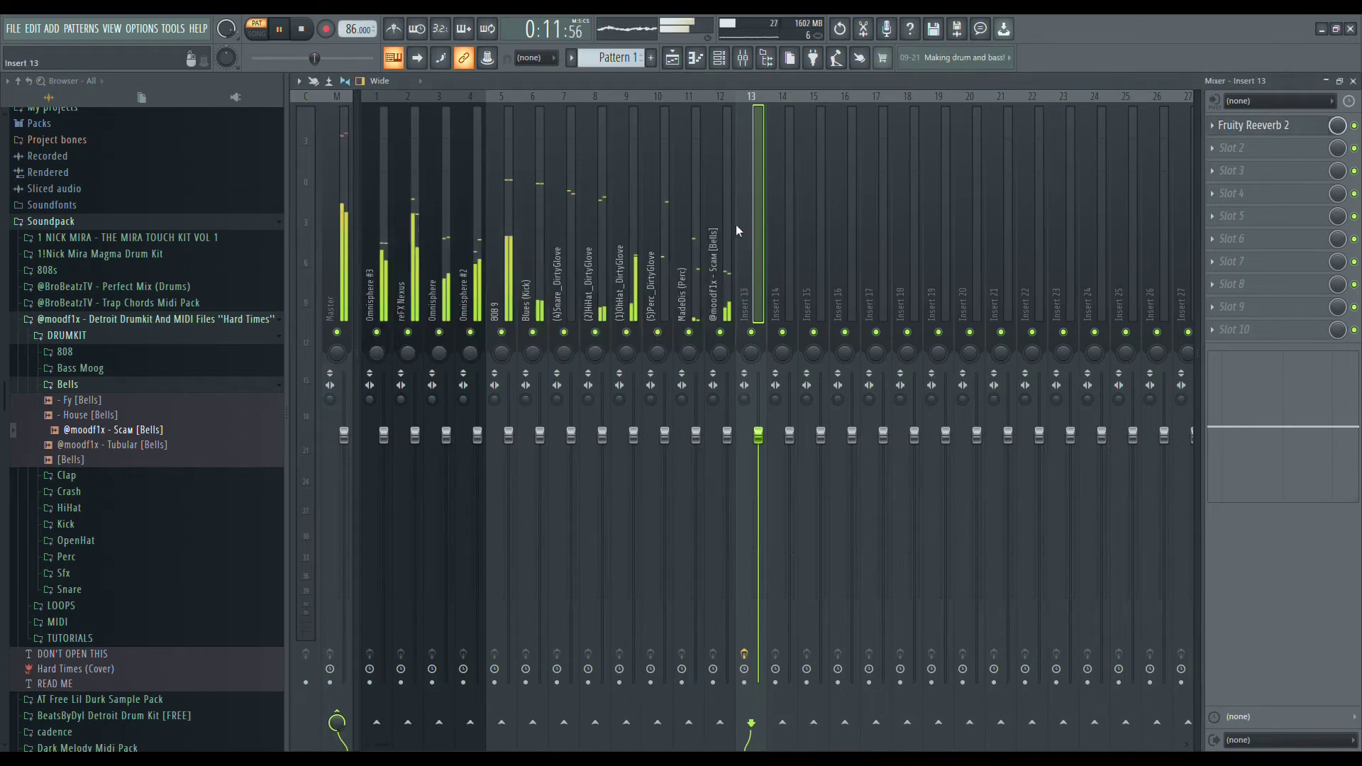
left_click(574, 353)
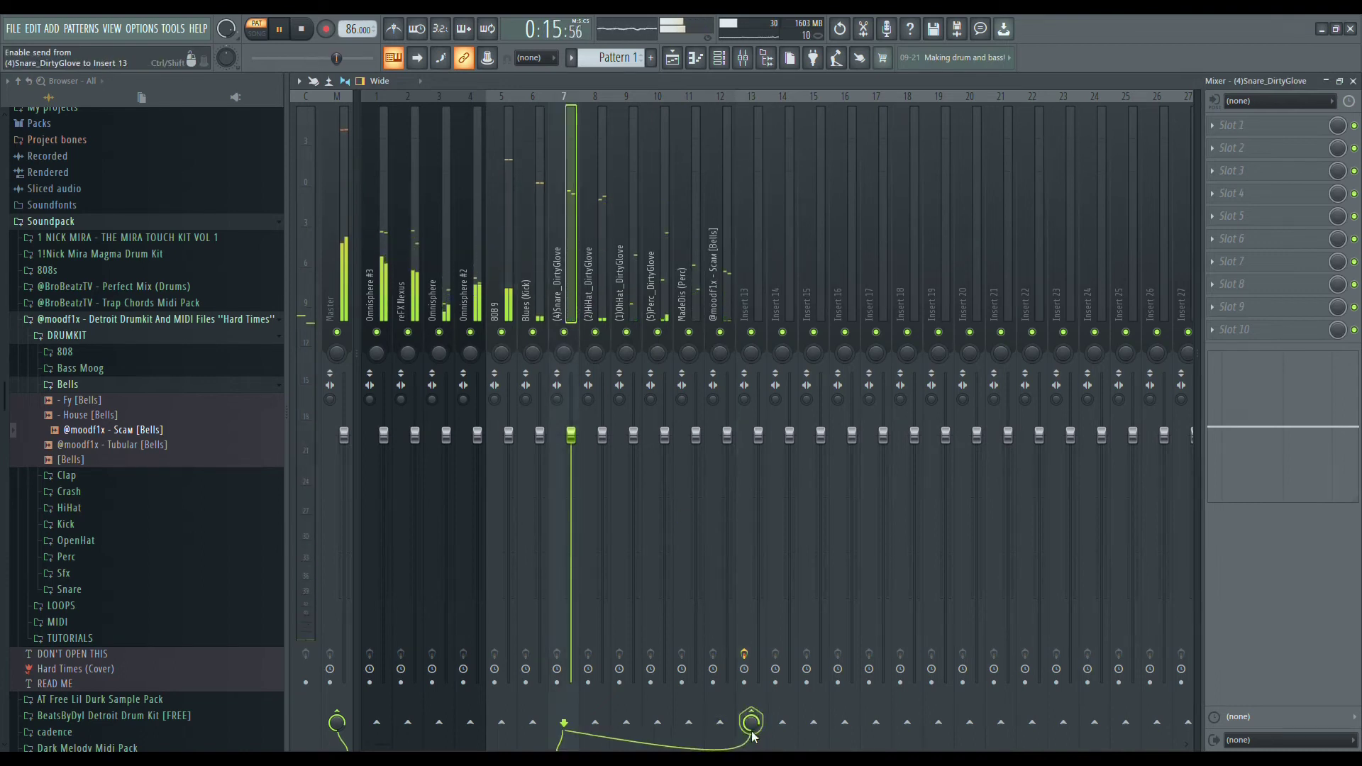
left_click(603, 337)
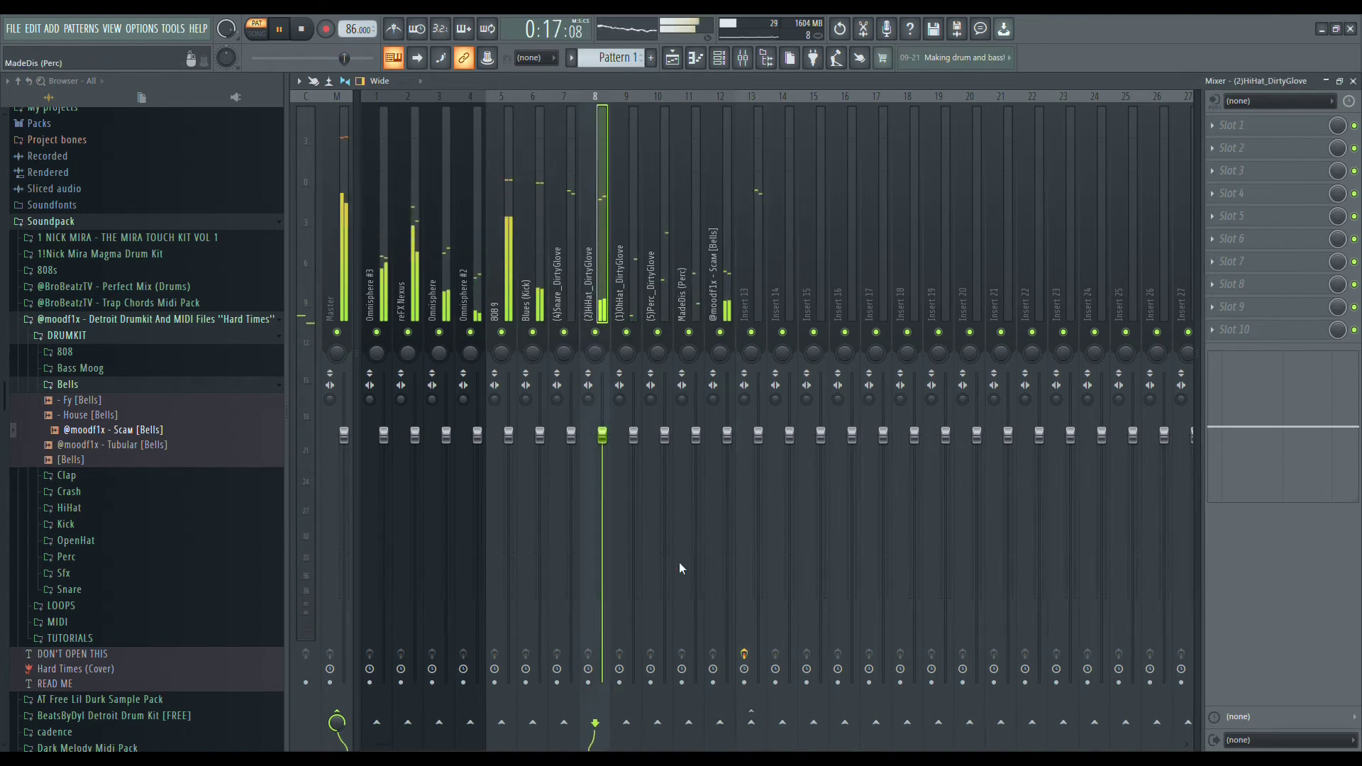
left_click(750, 722)
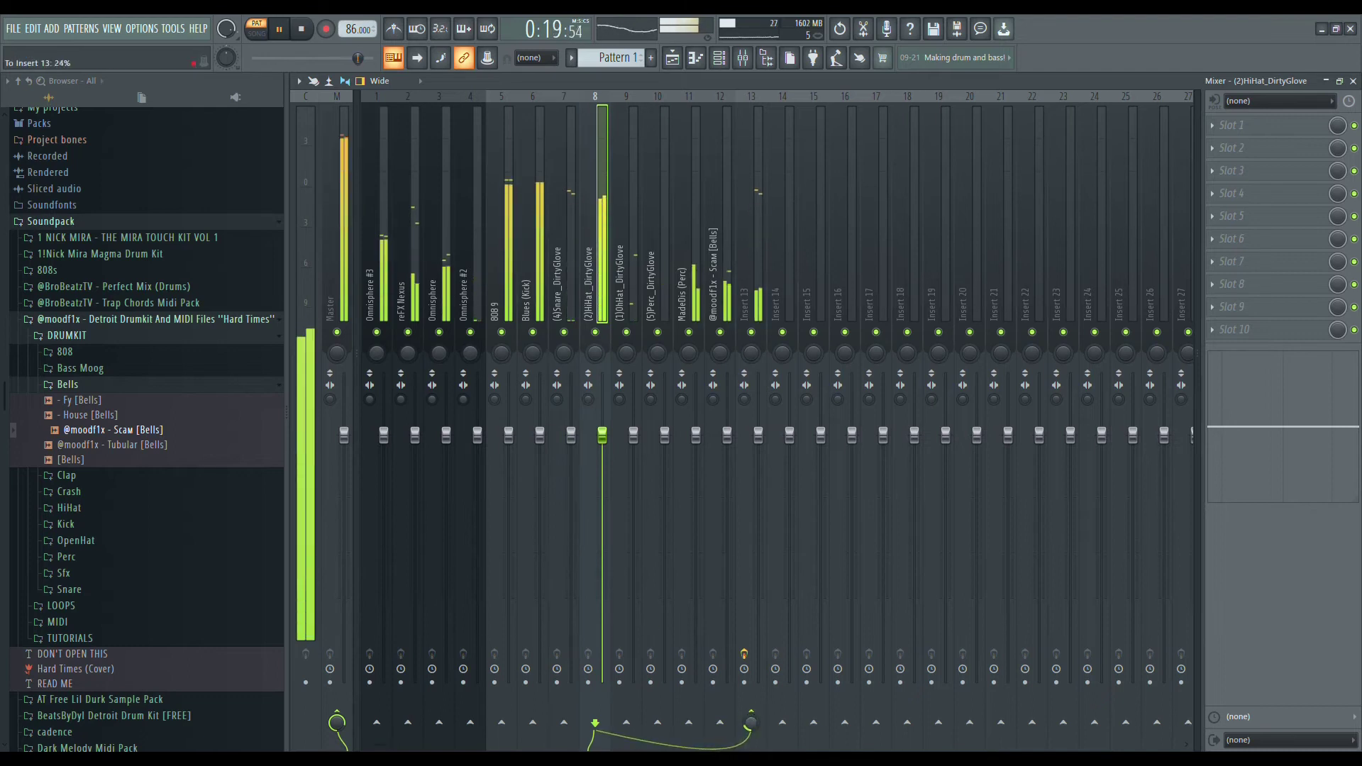
left_click_drag(750, 722, 751, 728)
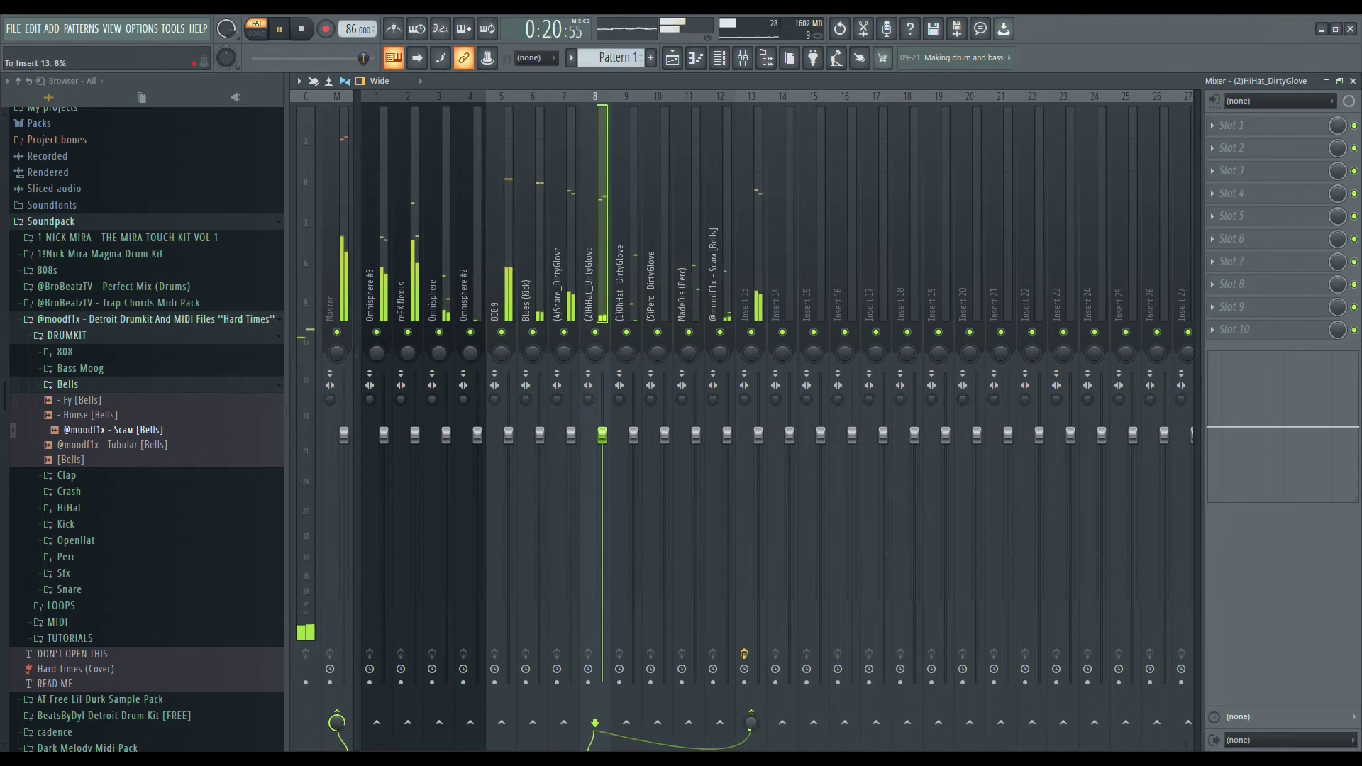
Send the open hat at about 24%, (5)Perc_DirtyGlove at 65%, MadeDis (Perc) at 71% and the Scam bells to Insert 13
left_click(620, 319)
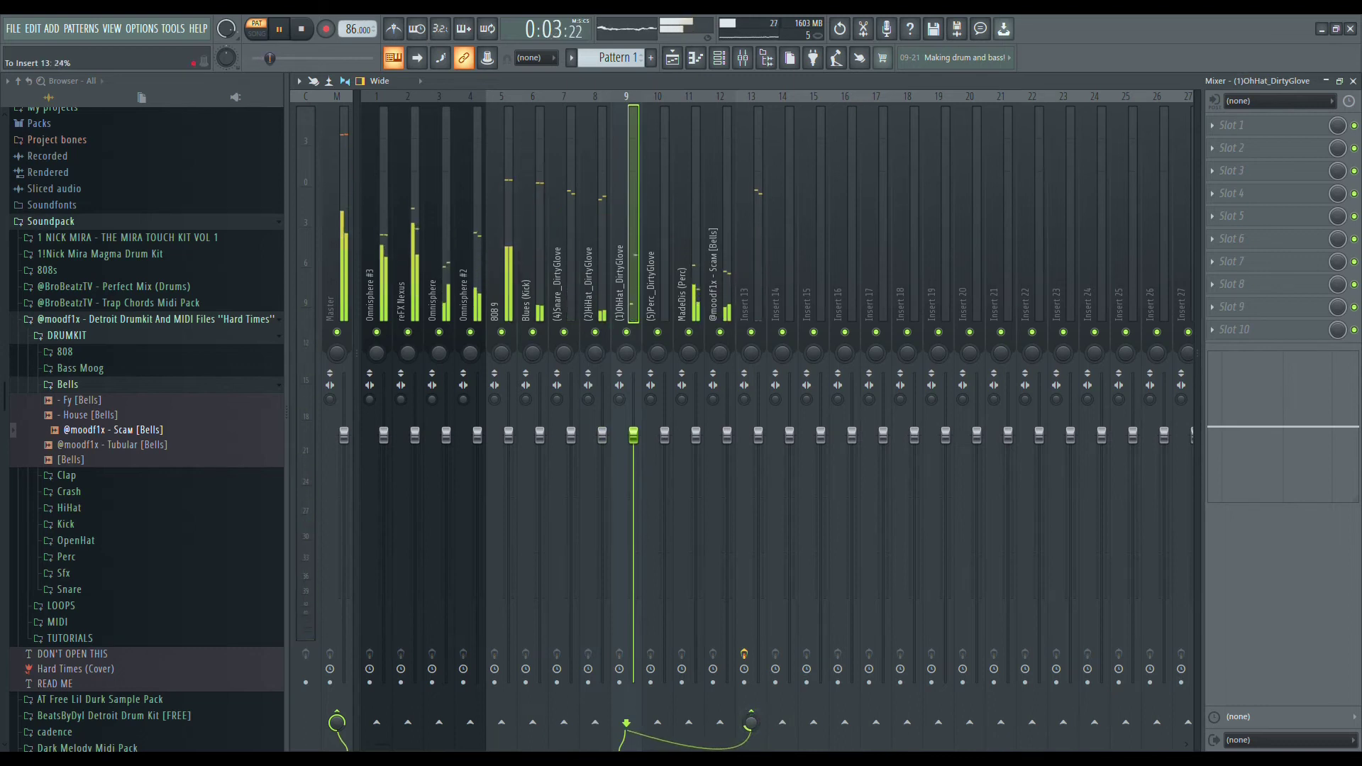
left_click(665, 310)
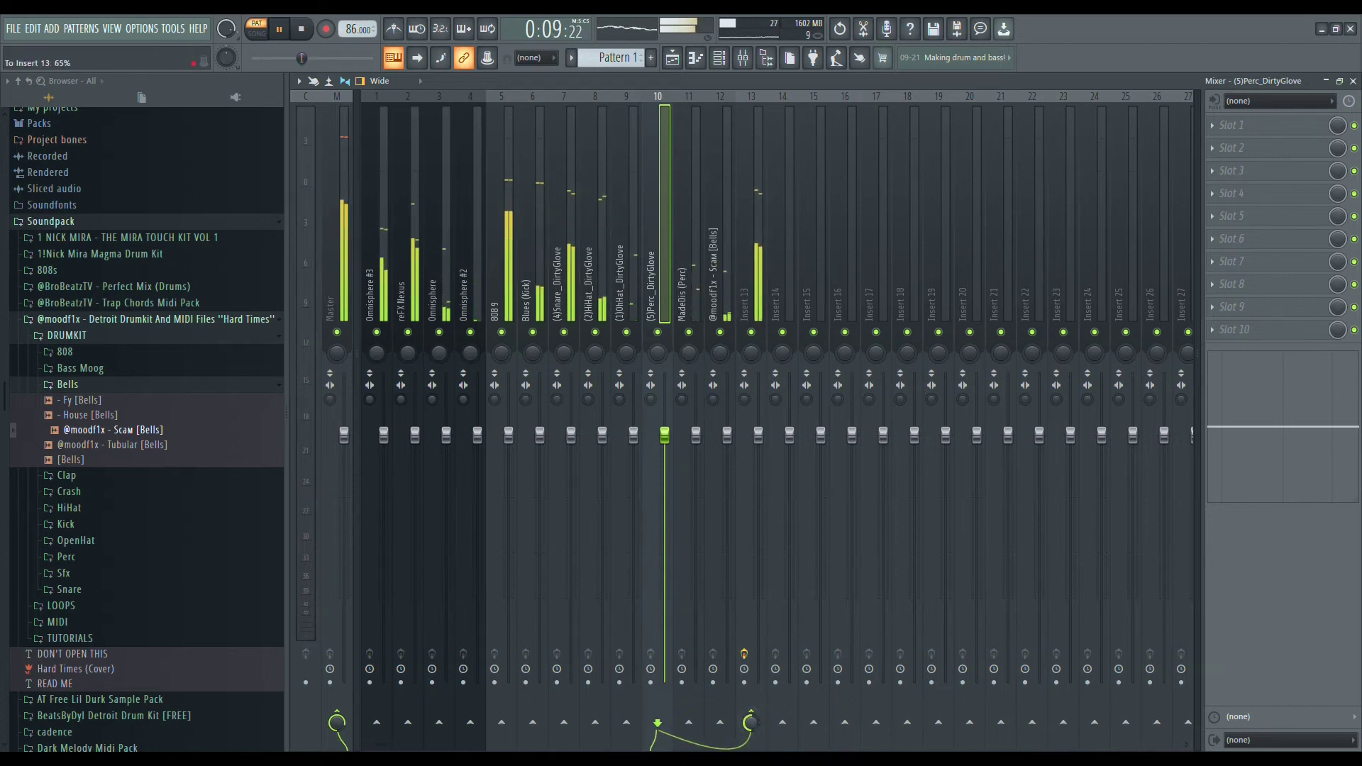
left_click(682, 294)
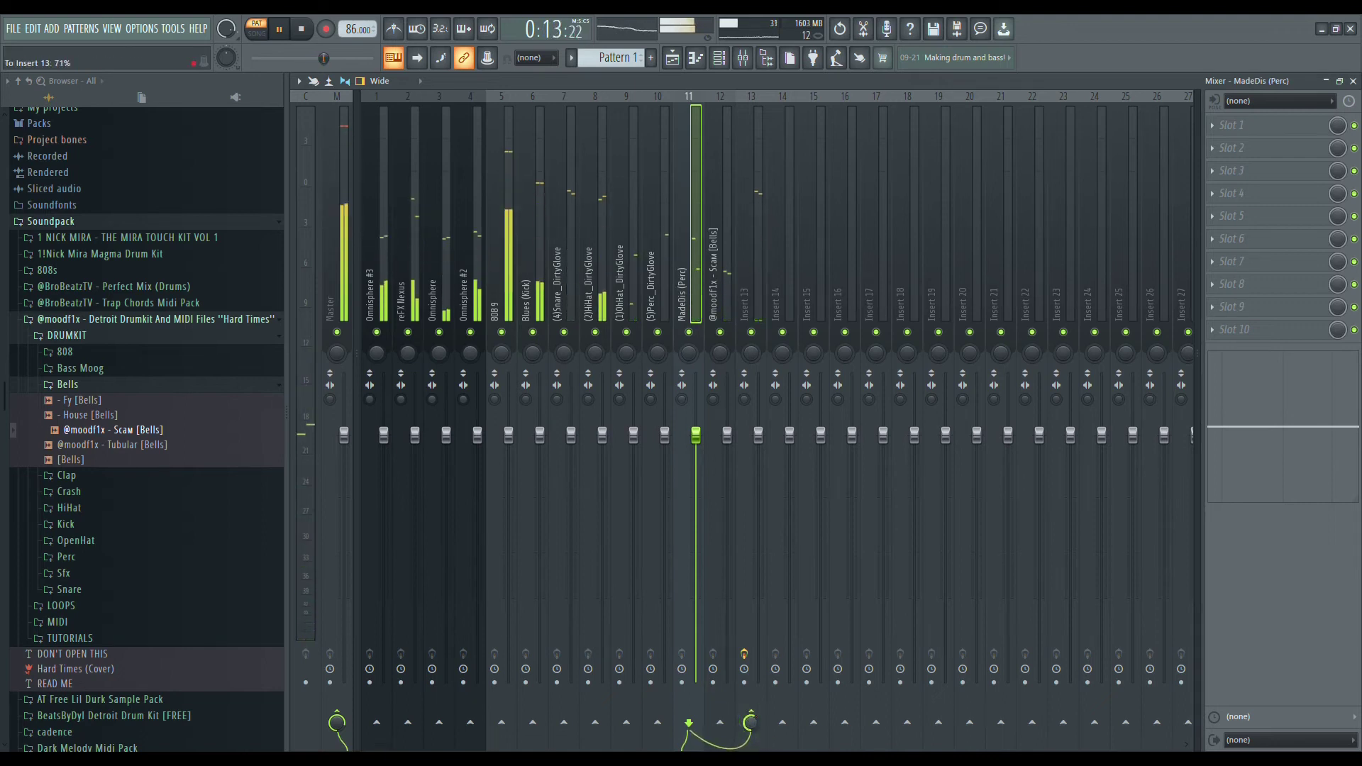
left_click(716, 312)
left_click(751, 722)
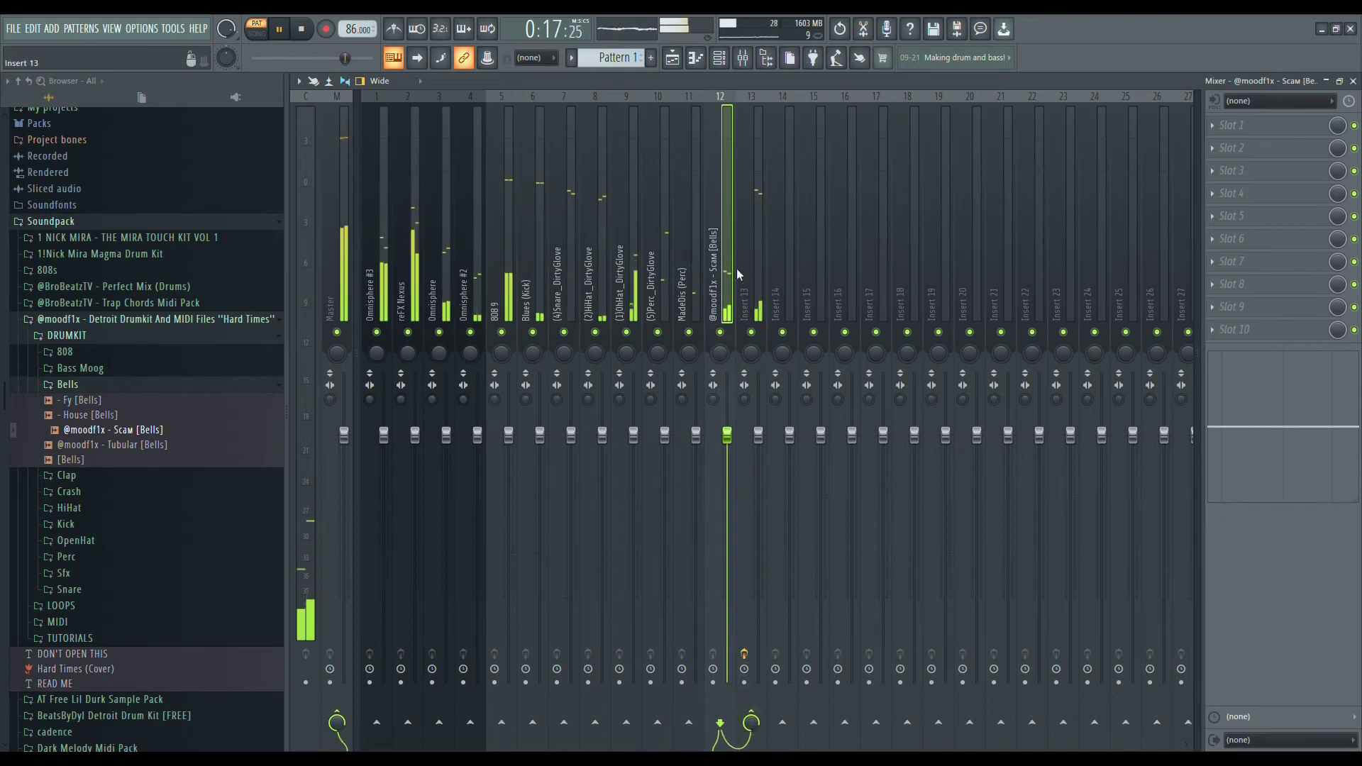
left_click(756, 294)
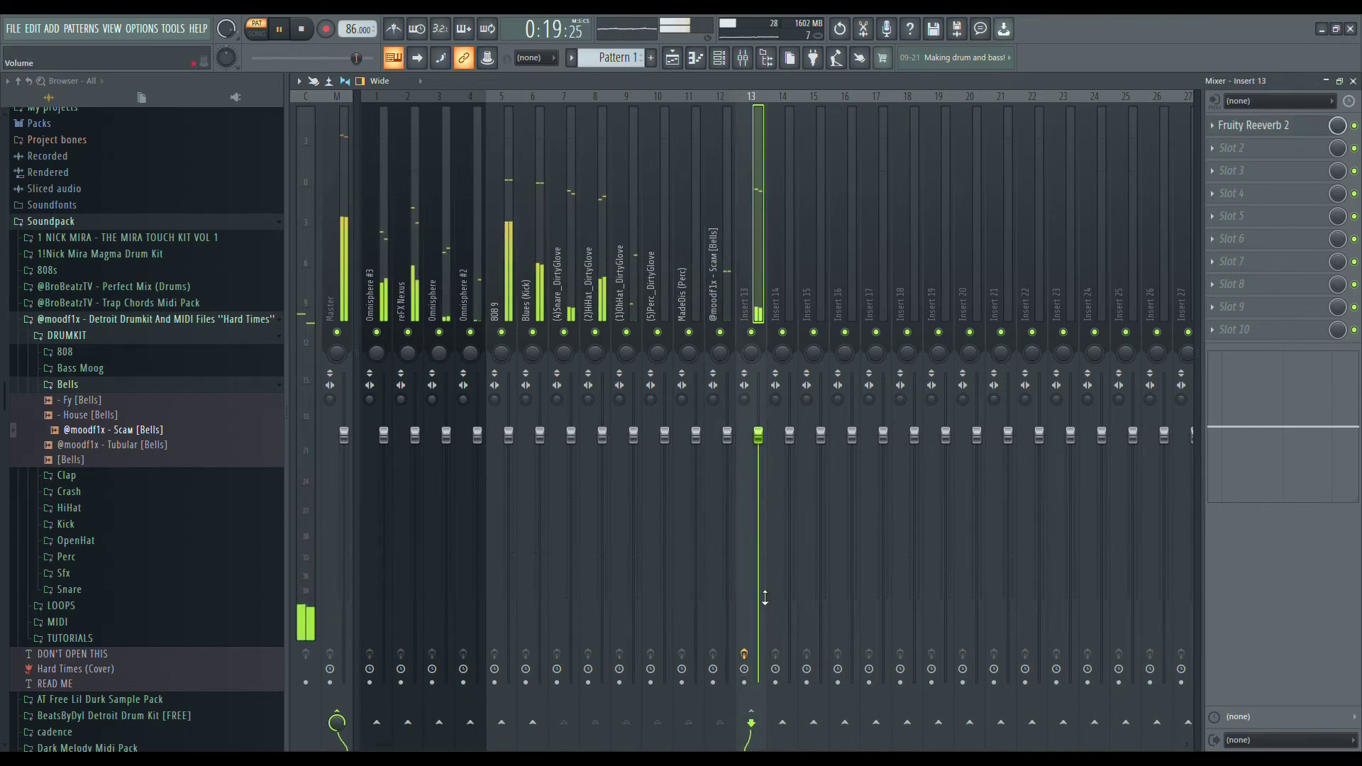
Load Fruity Limiter in Master slot 10, lower its saturation threshold, and set its compressor to a low threshold with a 1.1:1 ratio
left_click(337, 287)
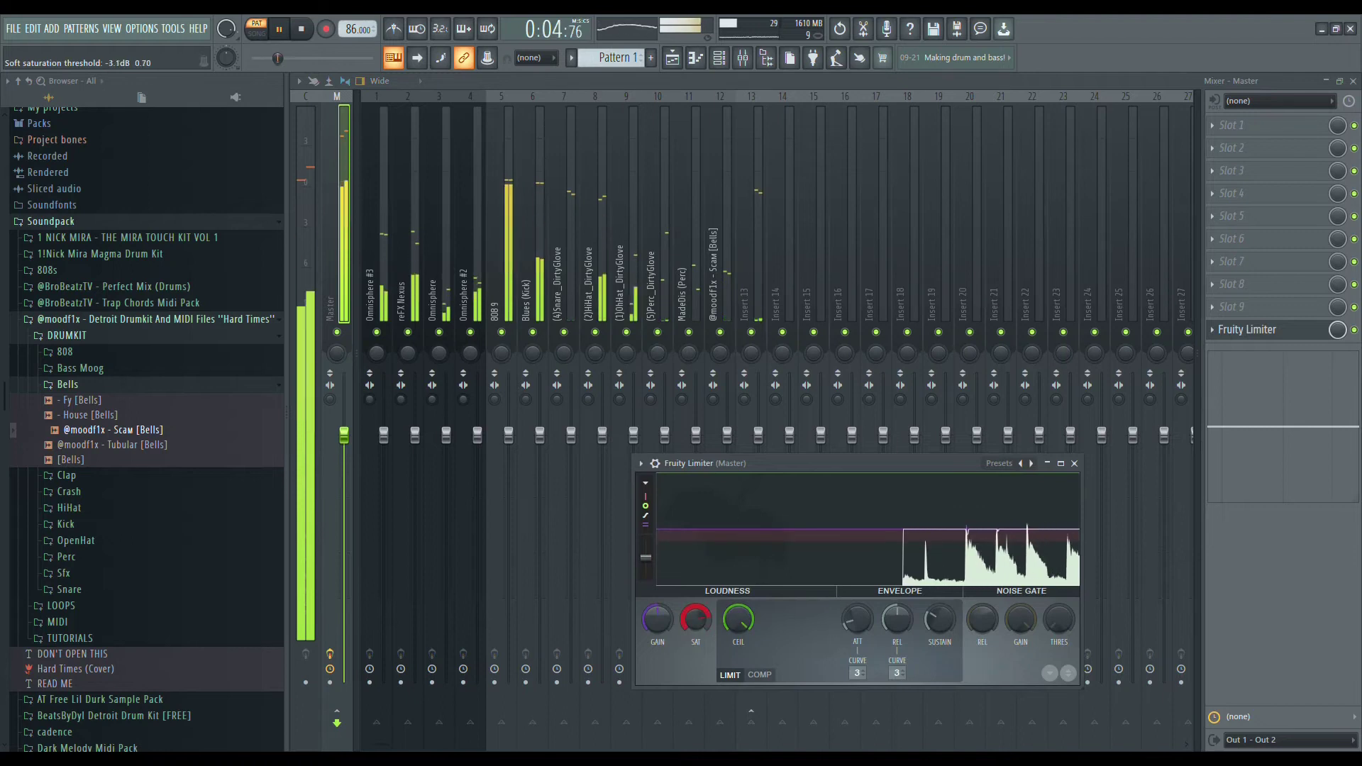
left_click(759, 674)
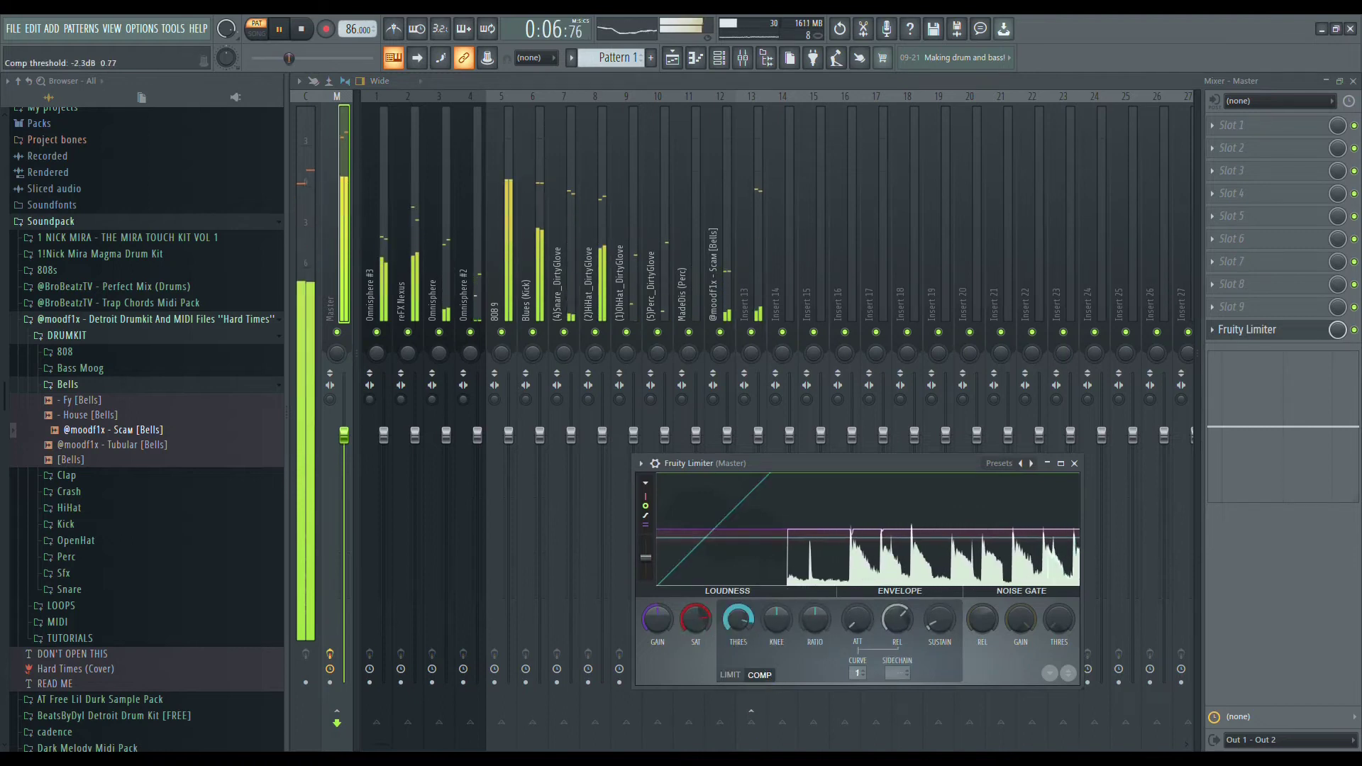
left_click_drag(815, 620, 815, 647)
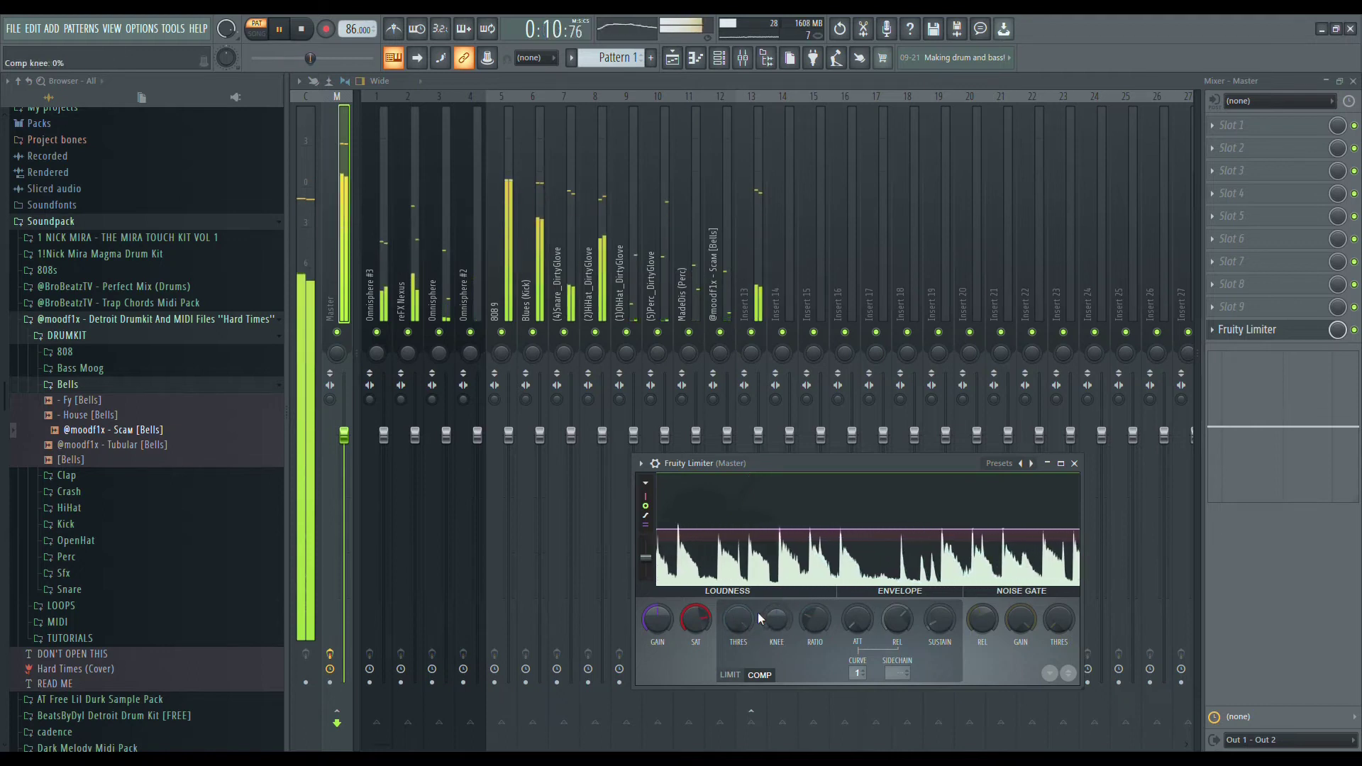
left_click_drag(740, 621, 740, 709)
left_click_drag(815, 620, 815, 610)
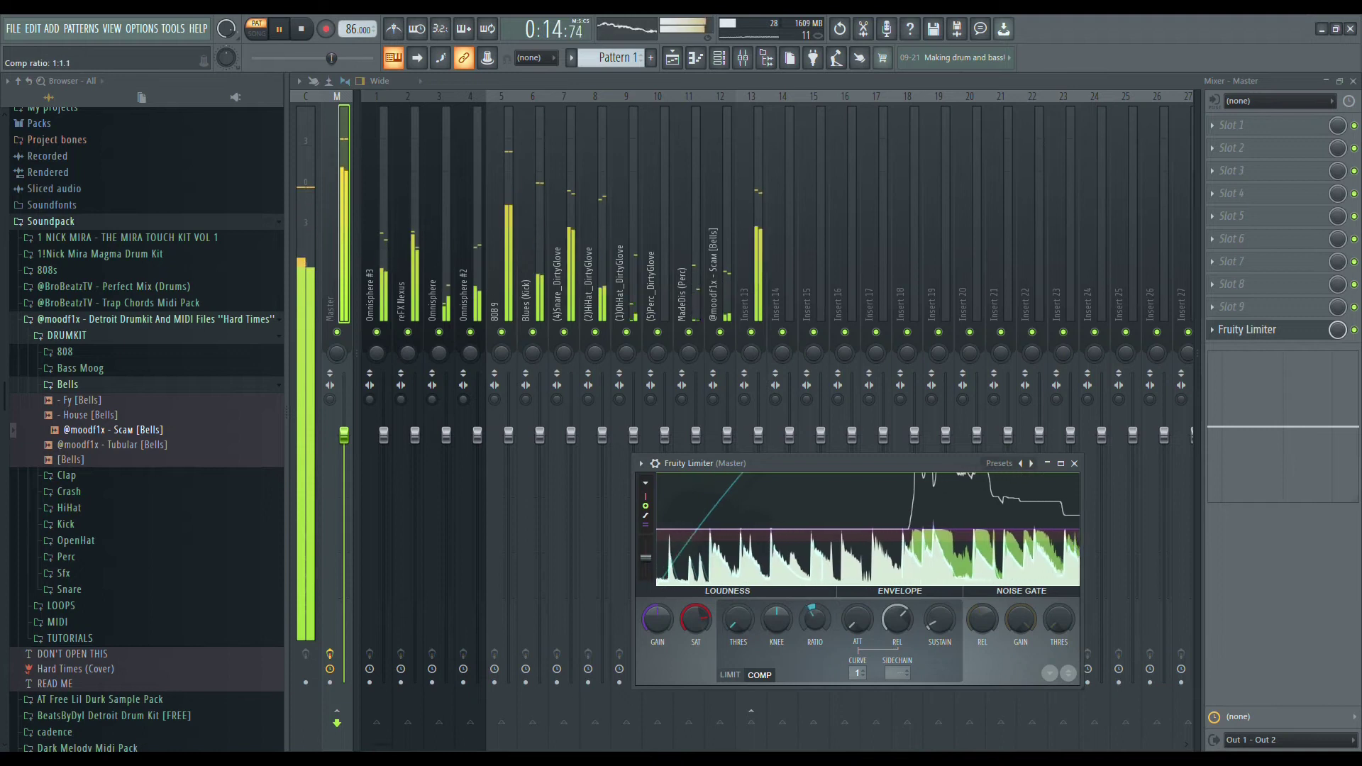
left_click(1073, 463)
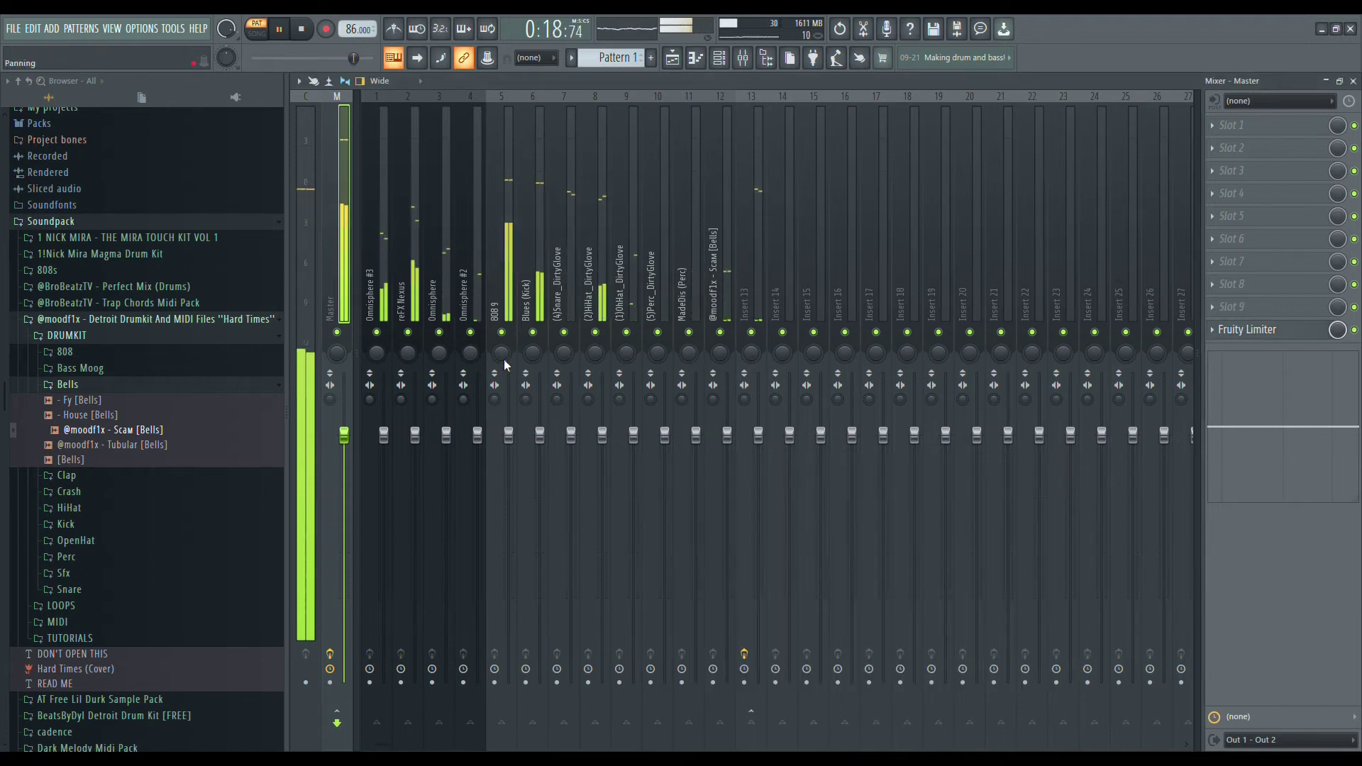
Adjust the stereo separation of the 808 9 and Blues (Kick) mixer tracks
left_click_drag(495, 400, 495, 348)
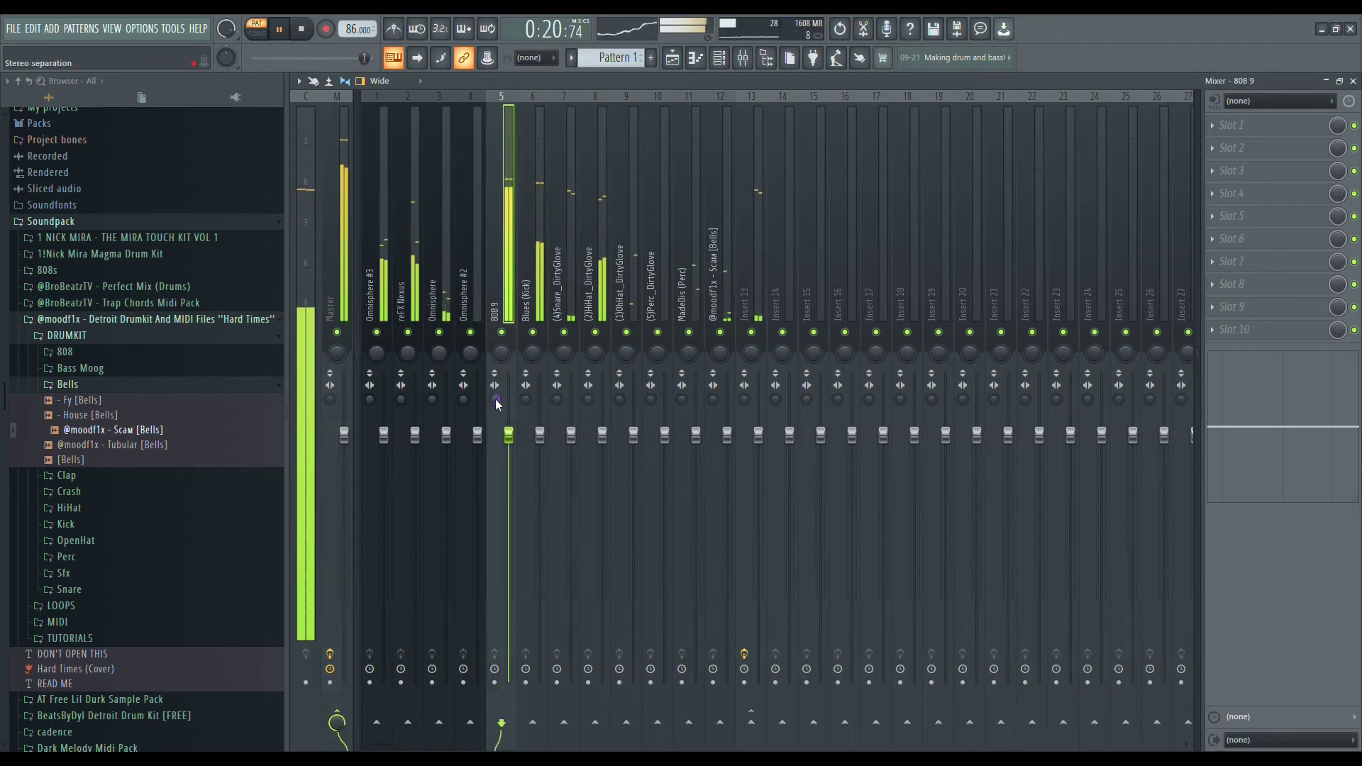
left_click_drag(526, 400, 526, 372)
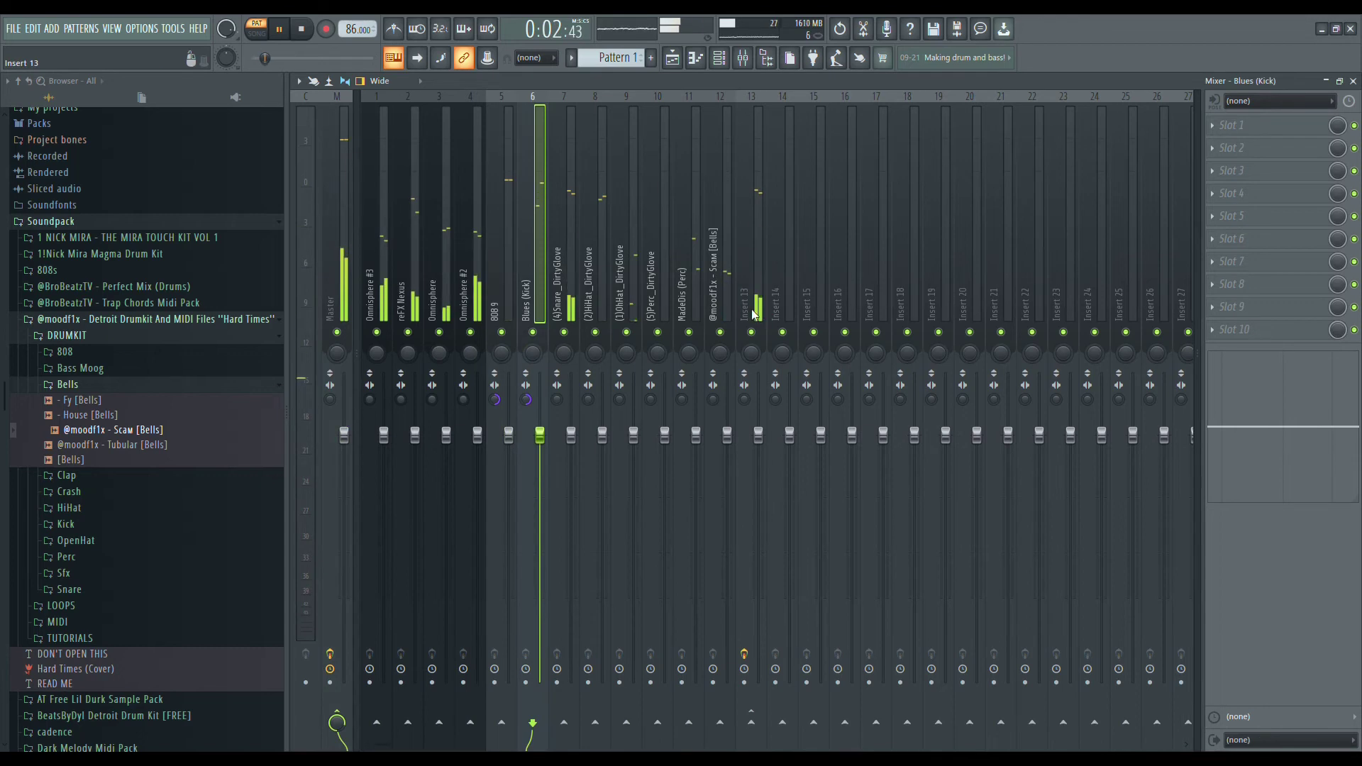
Load Fruity parametric EQ 2 on the Master with the 20Hz + 18kHz cut preset, steepen its low cut and slightly boost the track's highs
left_click(342, 310)
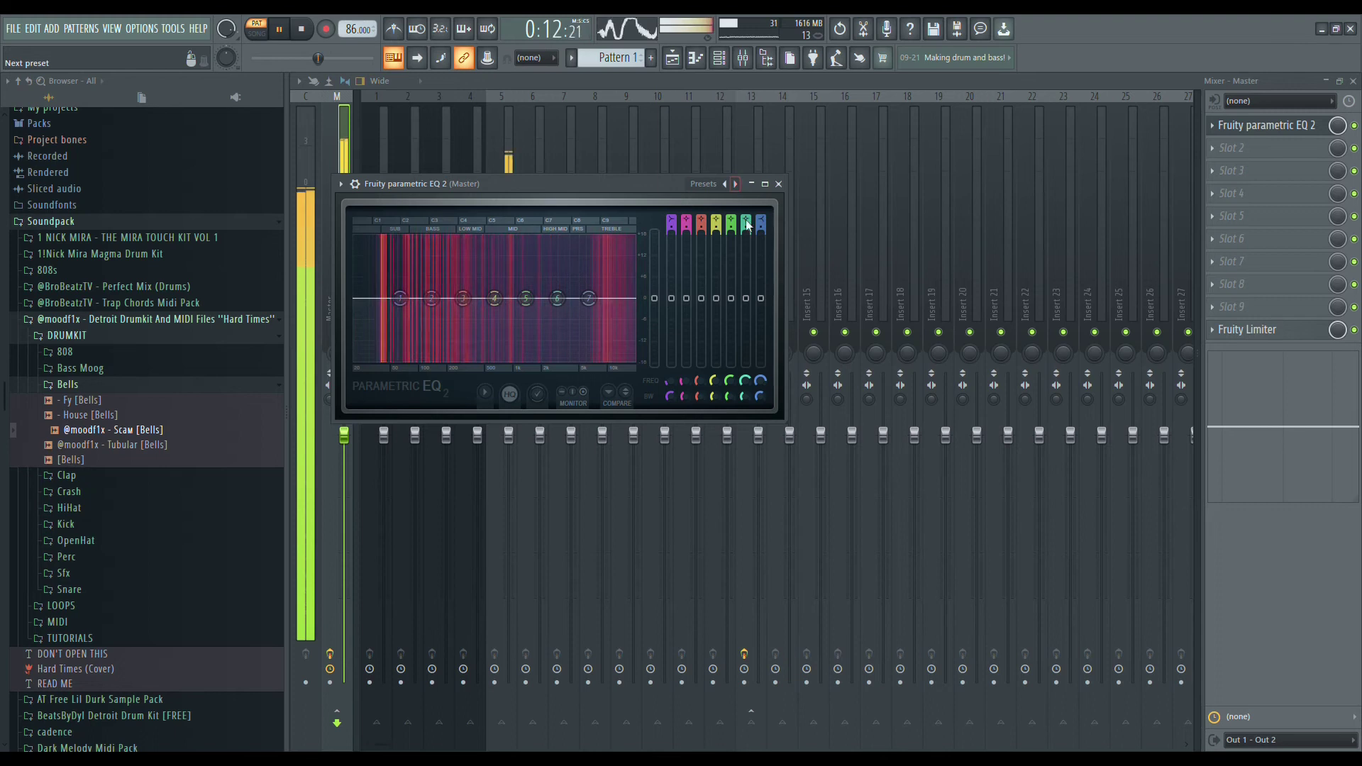
left_click(735, 184)
left_click_drag(354, 300, 374, 310)
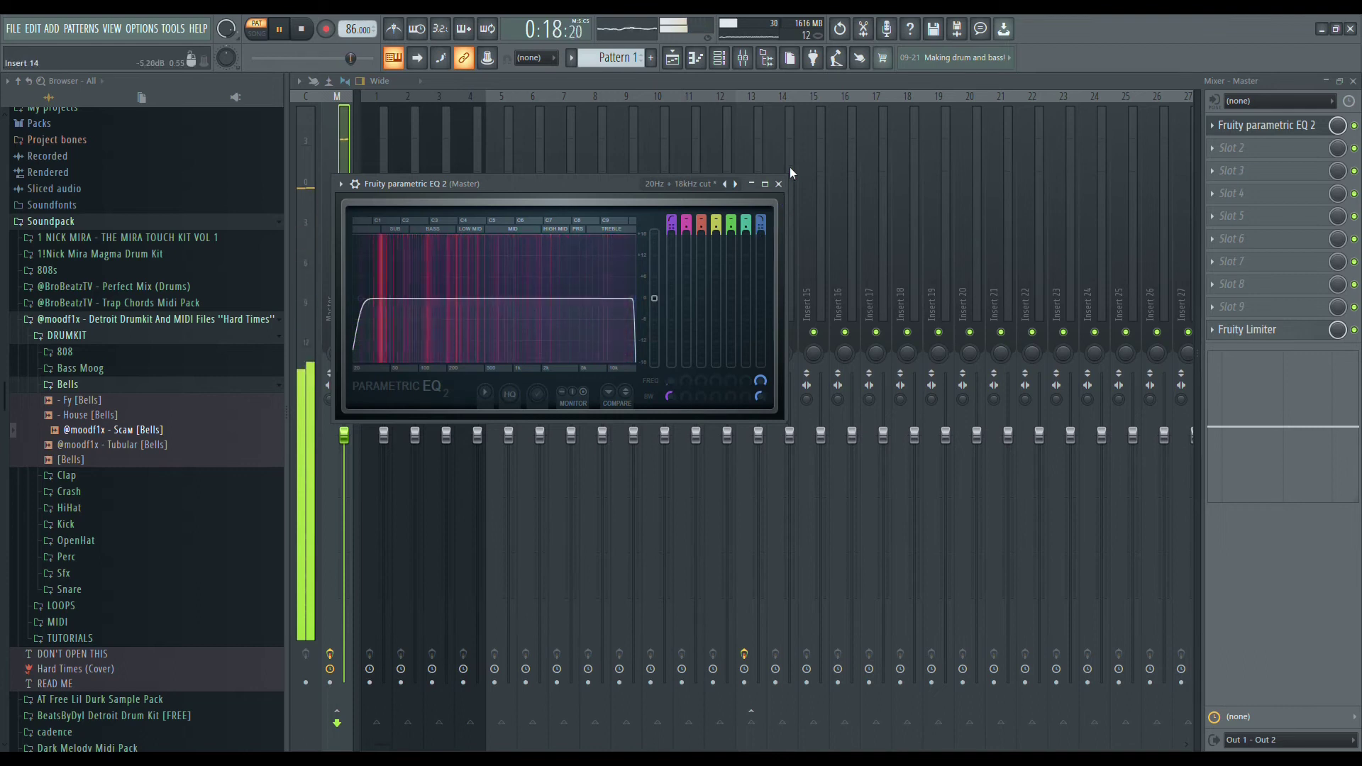
left_click(778, 184)
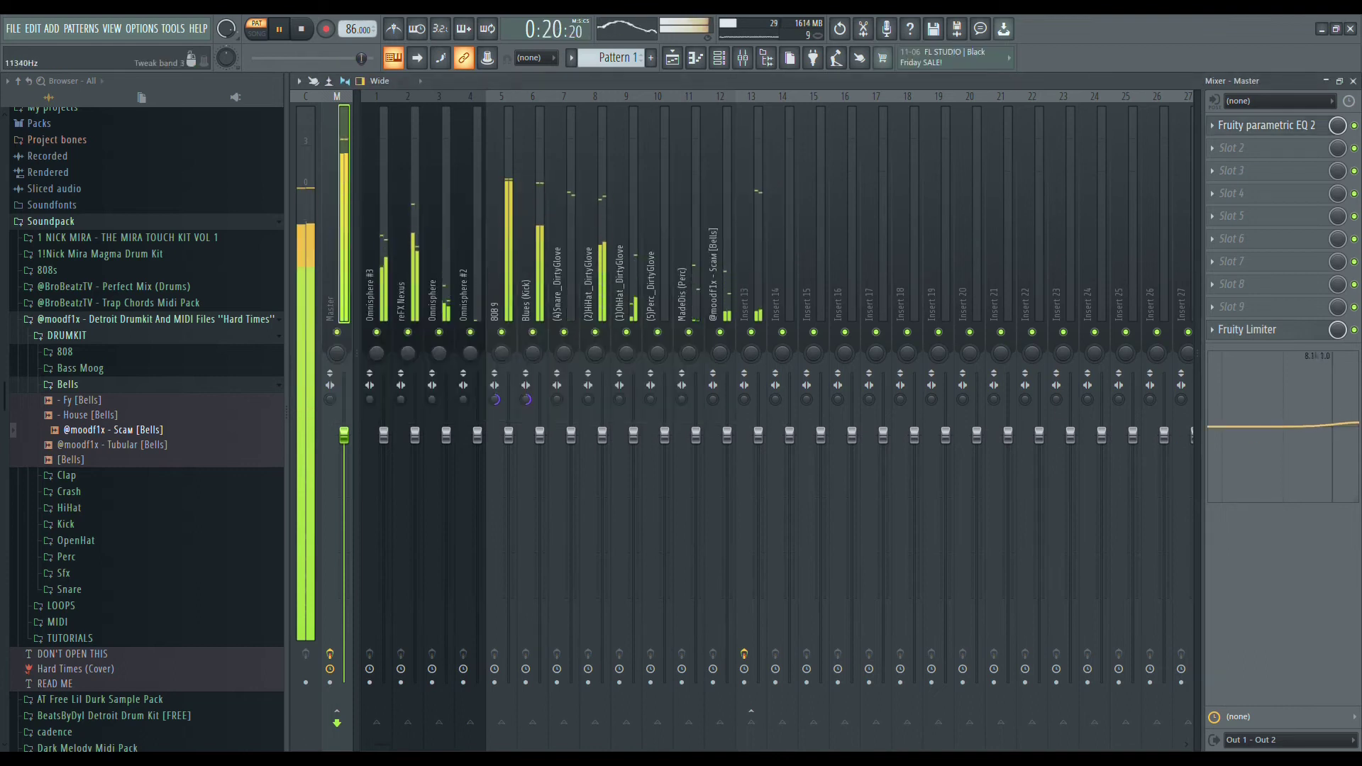
left_click(1262, 127)
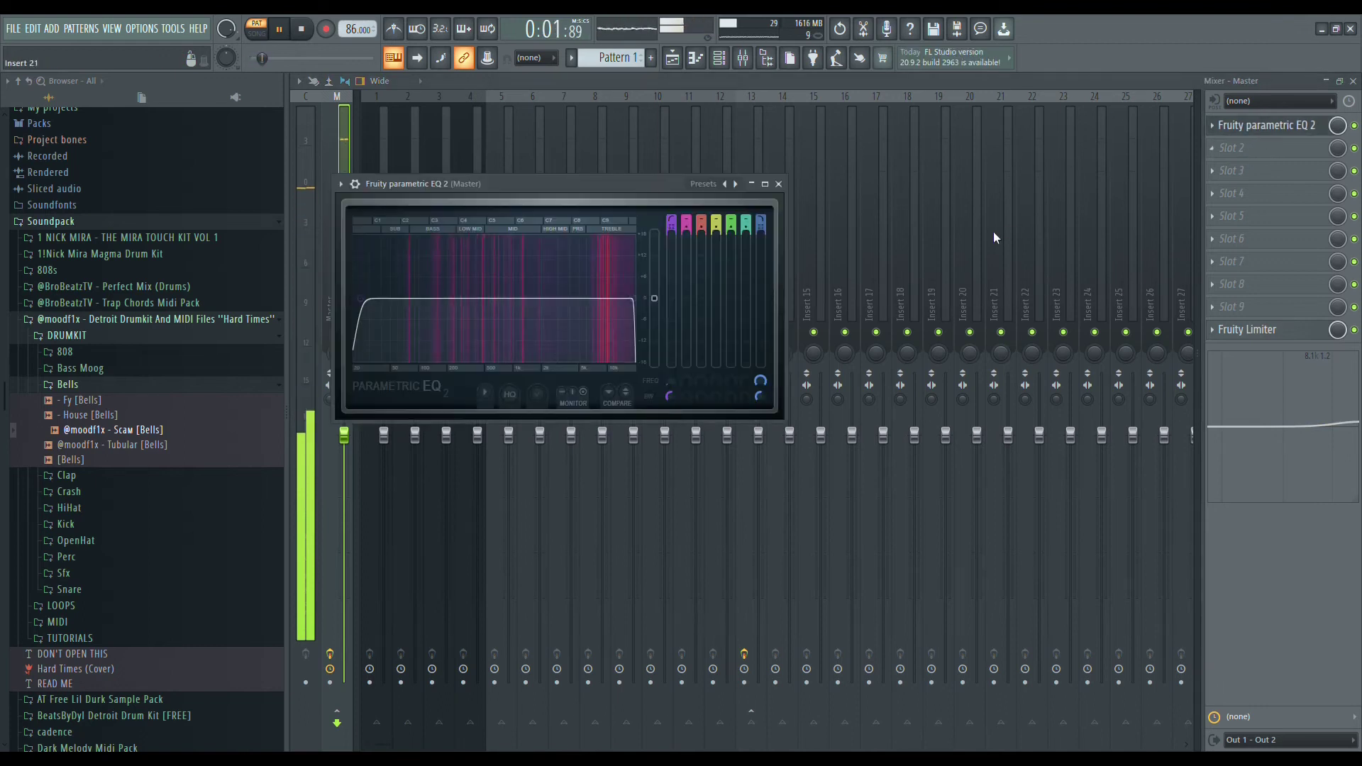
left_click(1269, 126)
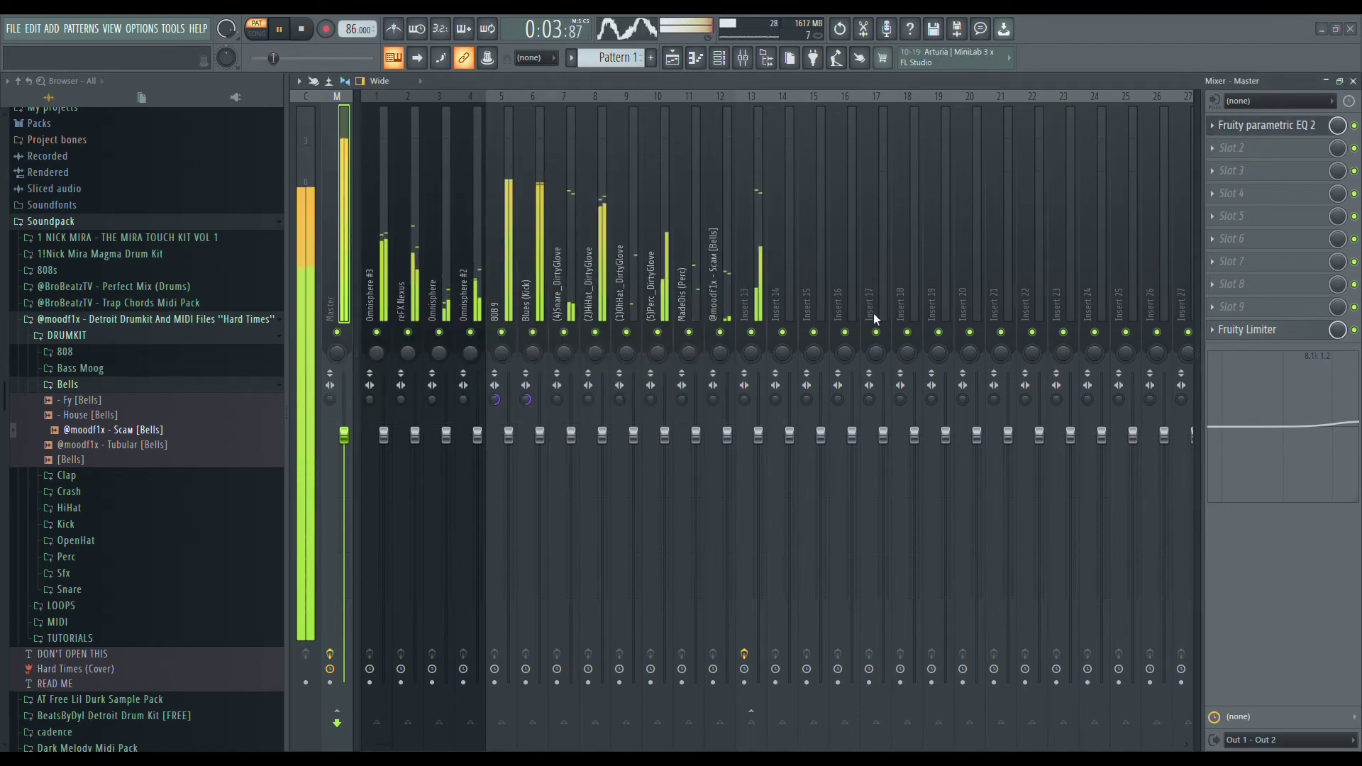
Load Fruity parametric EQ 2 on 808 9 with the 20Hz + 18kHz cut preset and set its high-pass band to 23 Hz
left_click(507, 296)
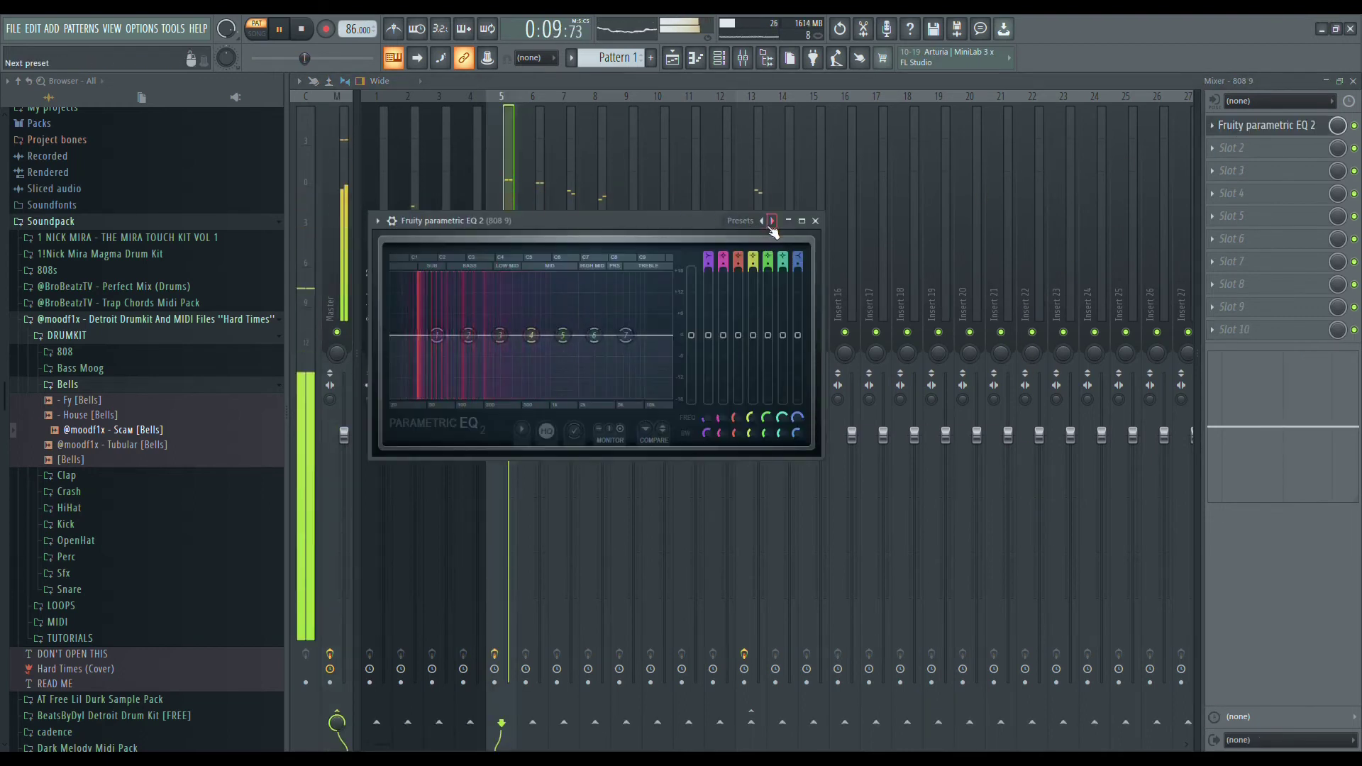
left_click(771, 221)
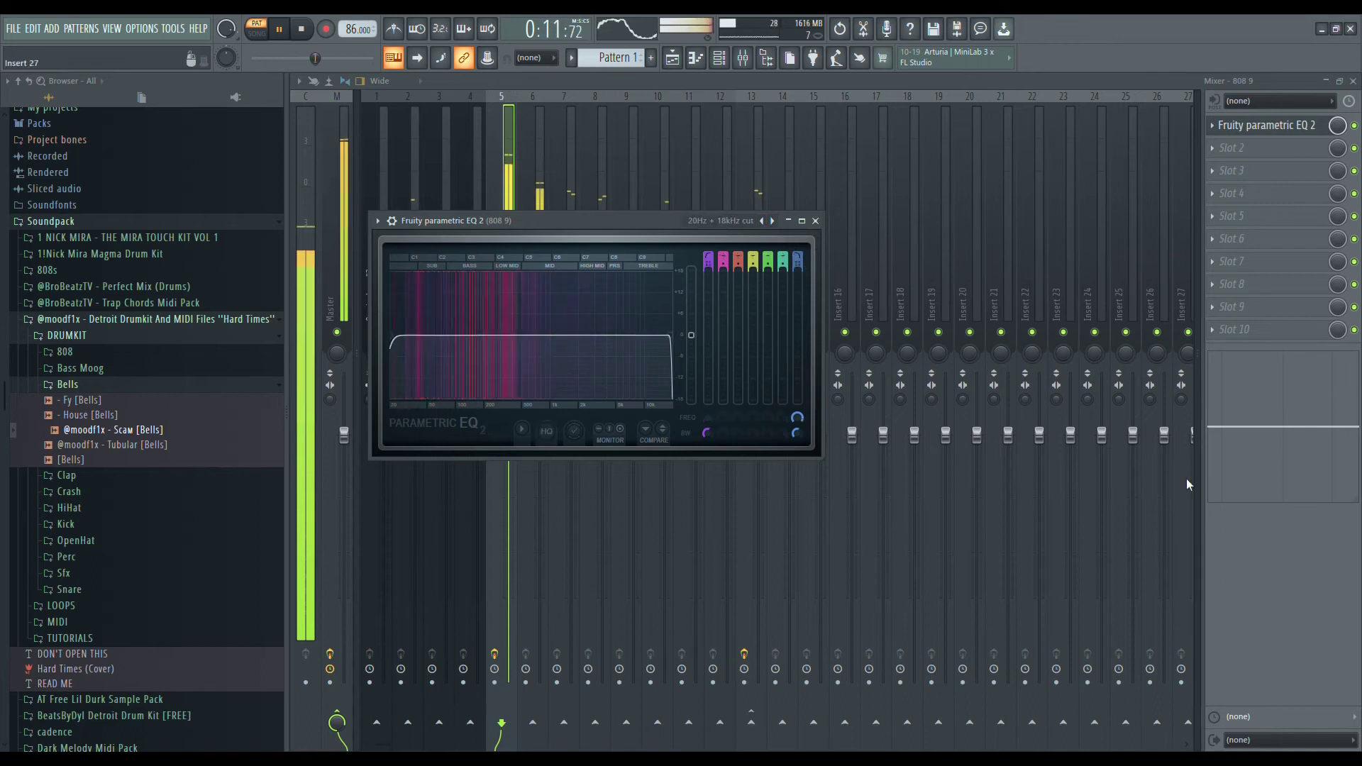
left_click_drag(392, 335, 395, 336)
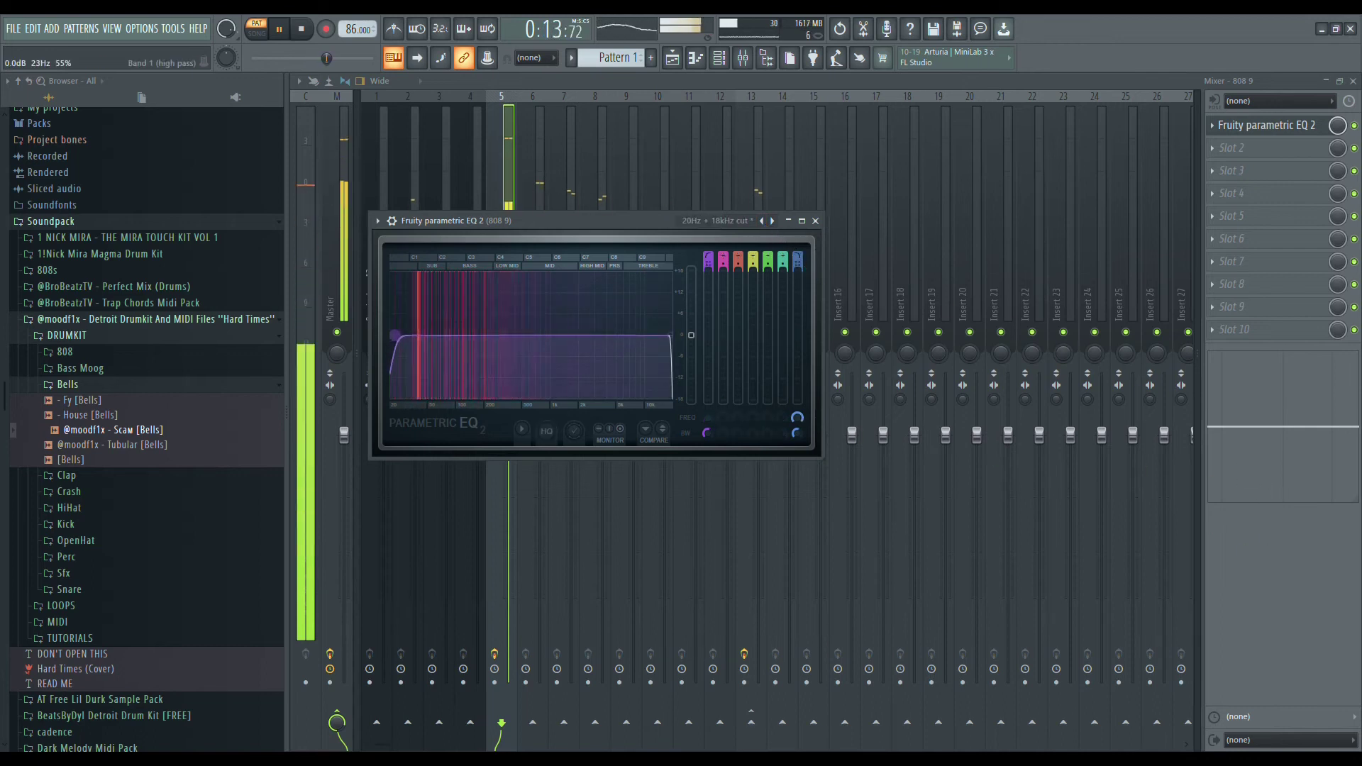
Slightly boost 808 9's highs with the mixer track EQ and load Fruity Stereo Shaper in its second effect slot
left_click_drag(1331, 426, 1331, 420)
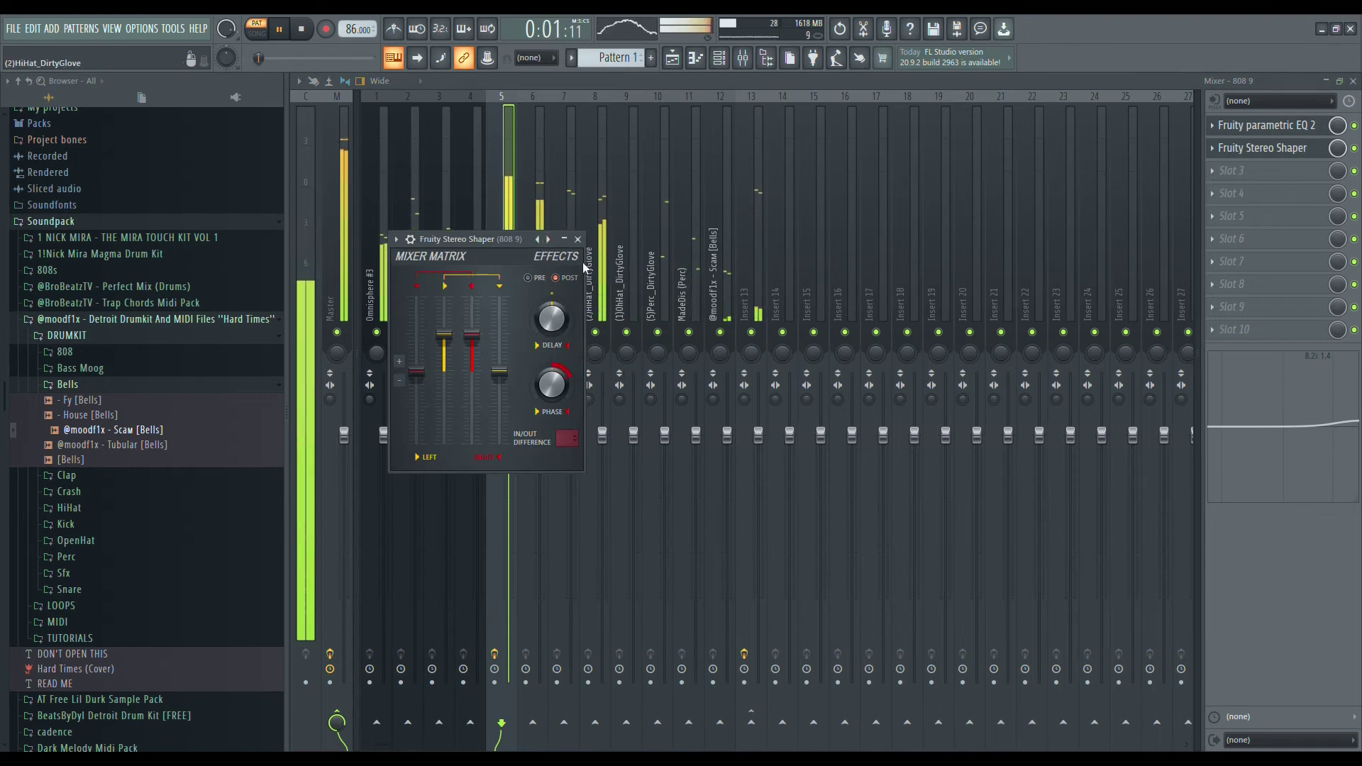
left_click(579, 240)
Load Fruity peak controller on Blues (Kick), raise its peak base, and link the 808 9 mixer fader to it for sidechaining
left_click(539, 234)
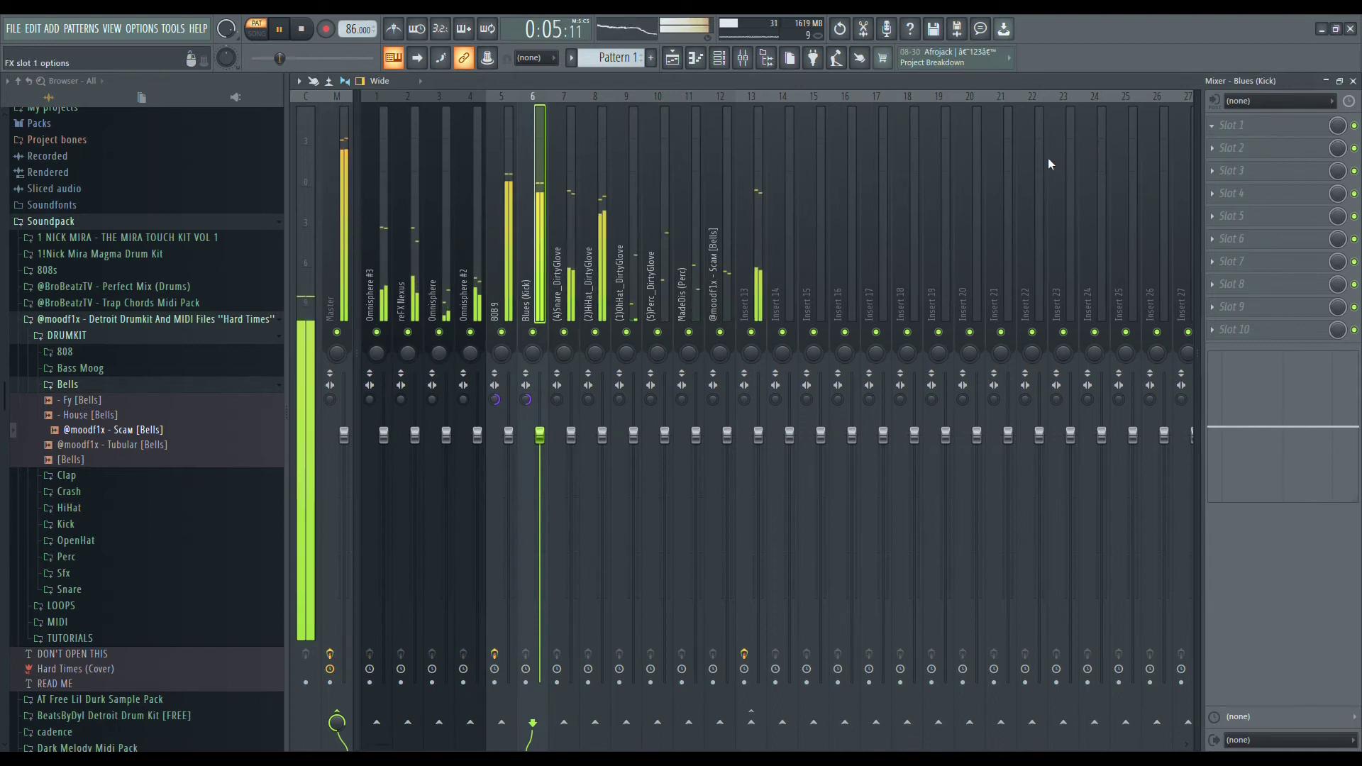
left_click(568, 333)
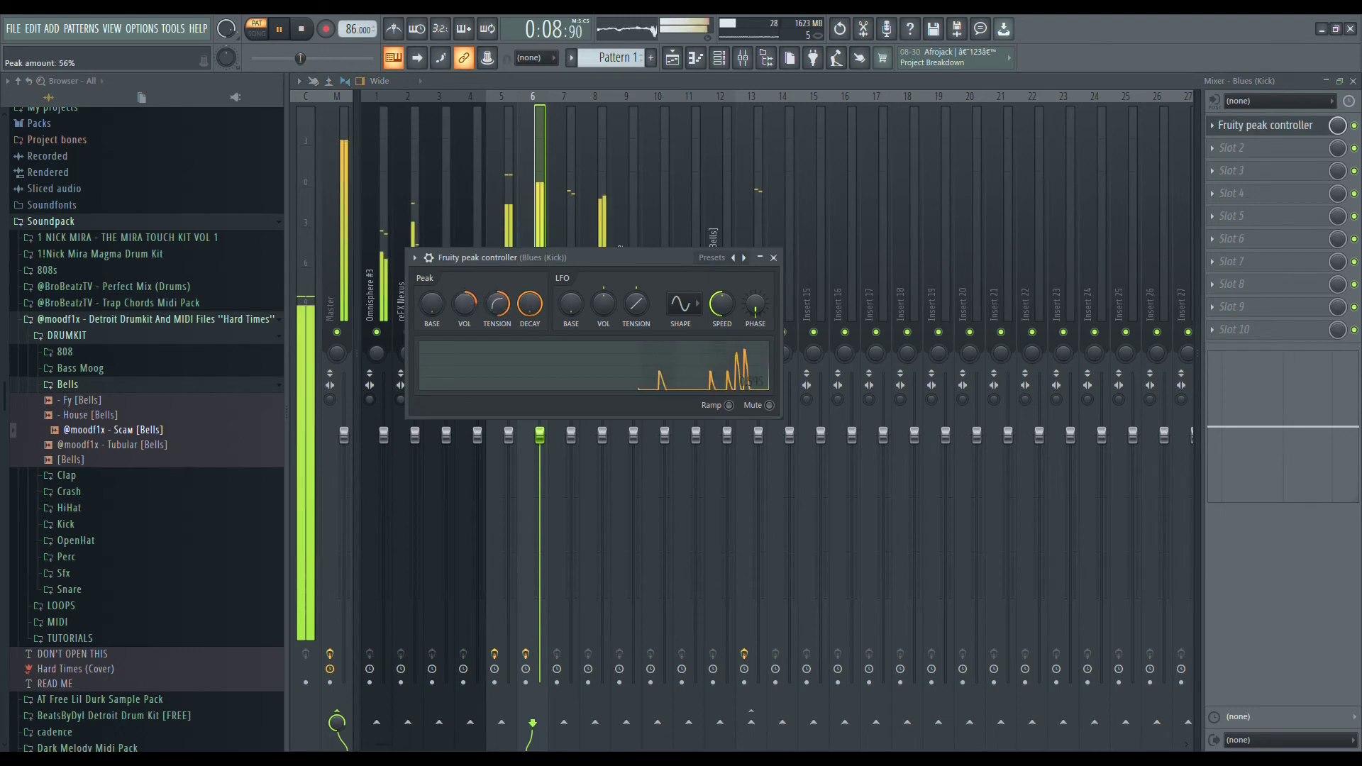
left_click_drag(431, 308, 806, 301)
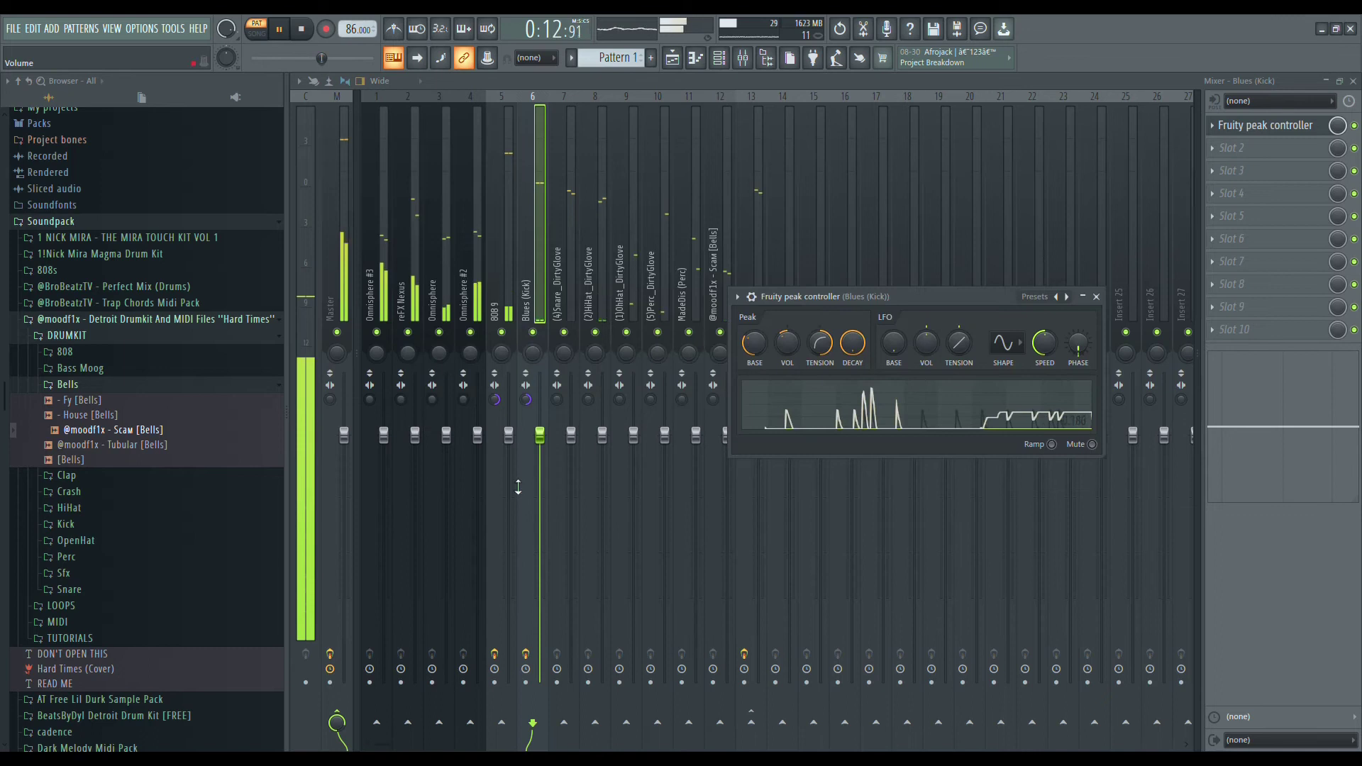
right_click(510, 437)
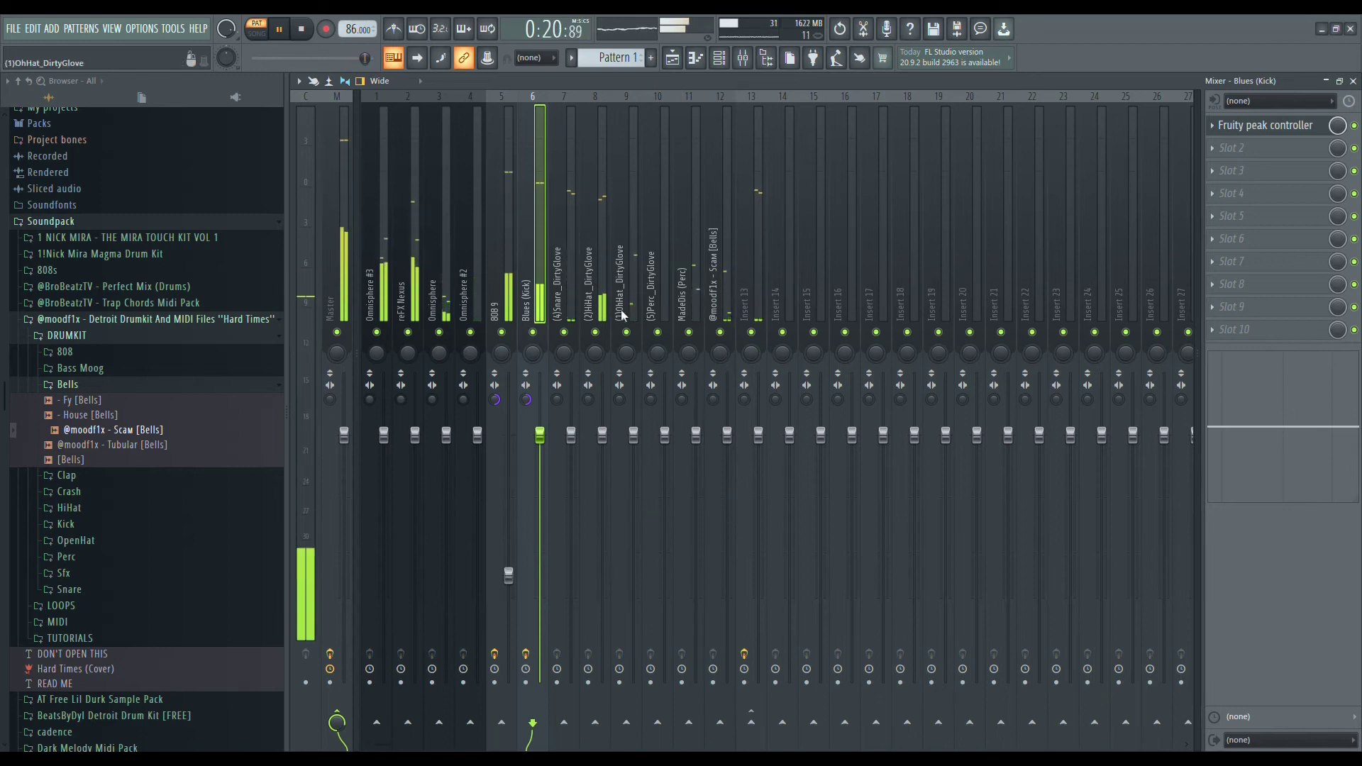
Raise the kick peak controller's base further and fine-tune its peak volume so each kick briefly ducks the 808
left_click(1247, 128)
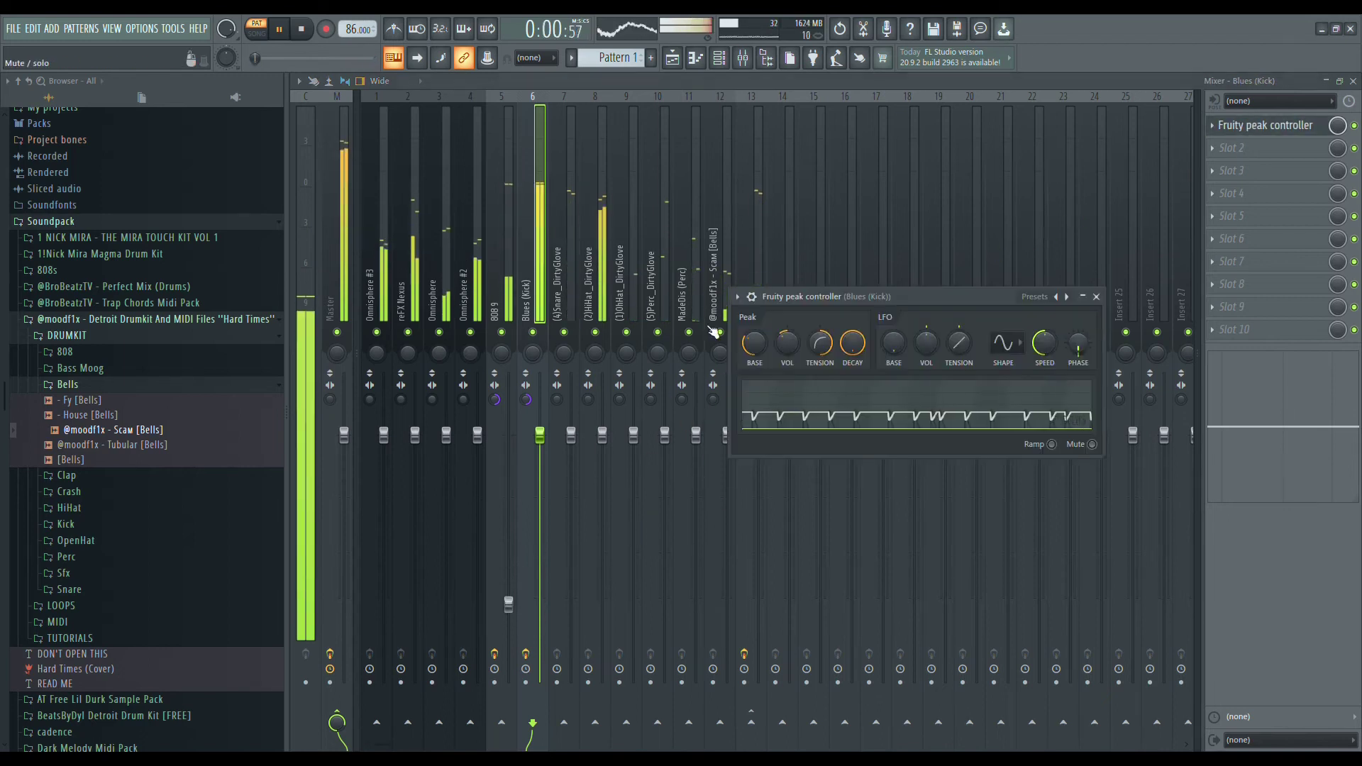
left_click_drag(754, 344, 754, 311)
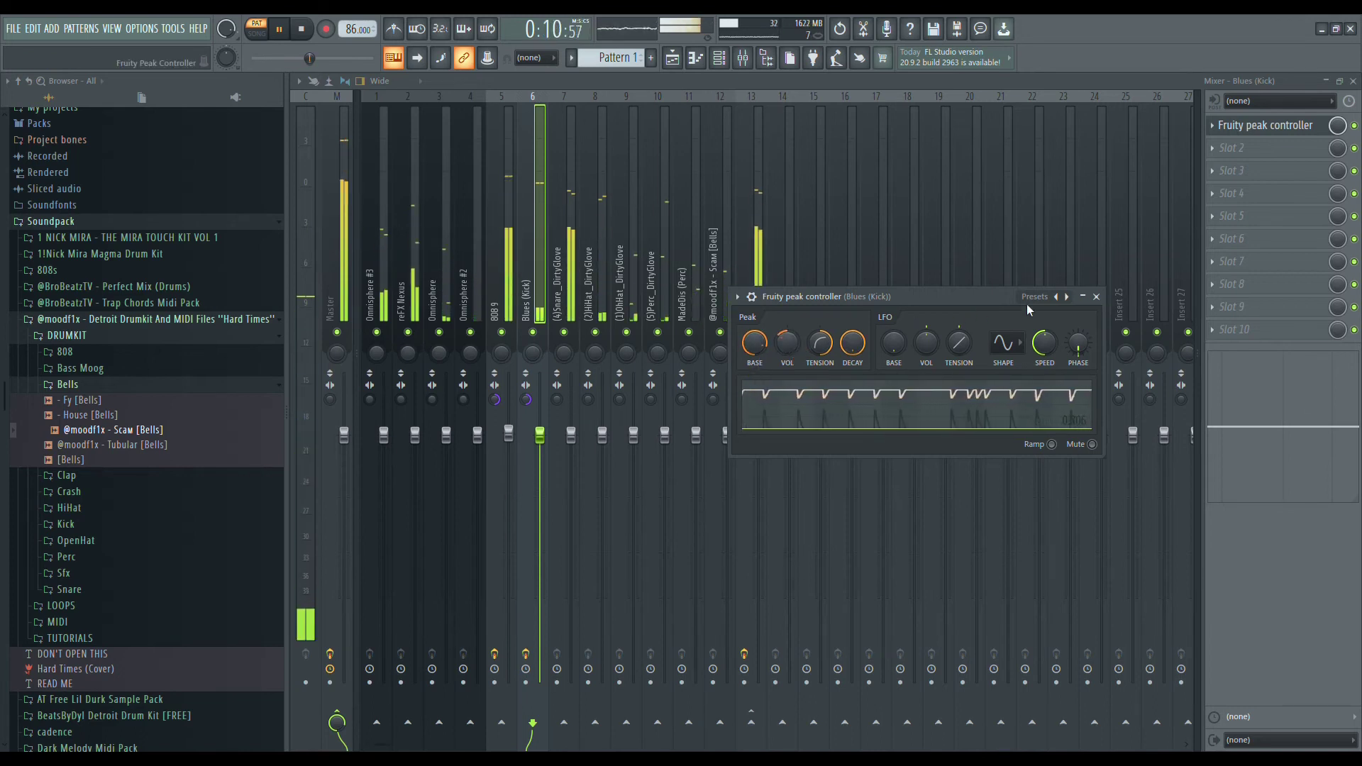
left_click_drag(791, 345, 762, 359)
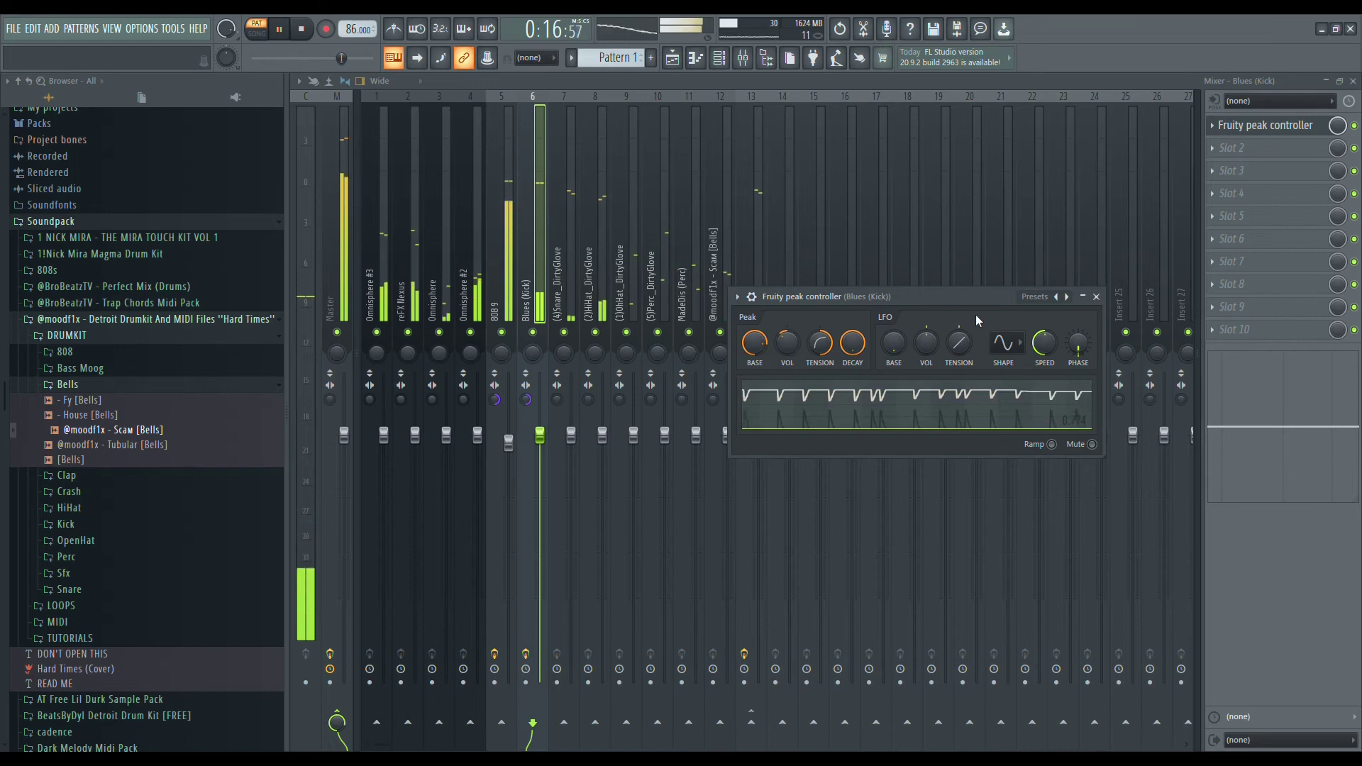
left_click(1095, 297)
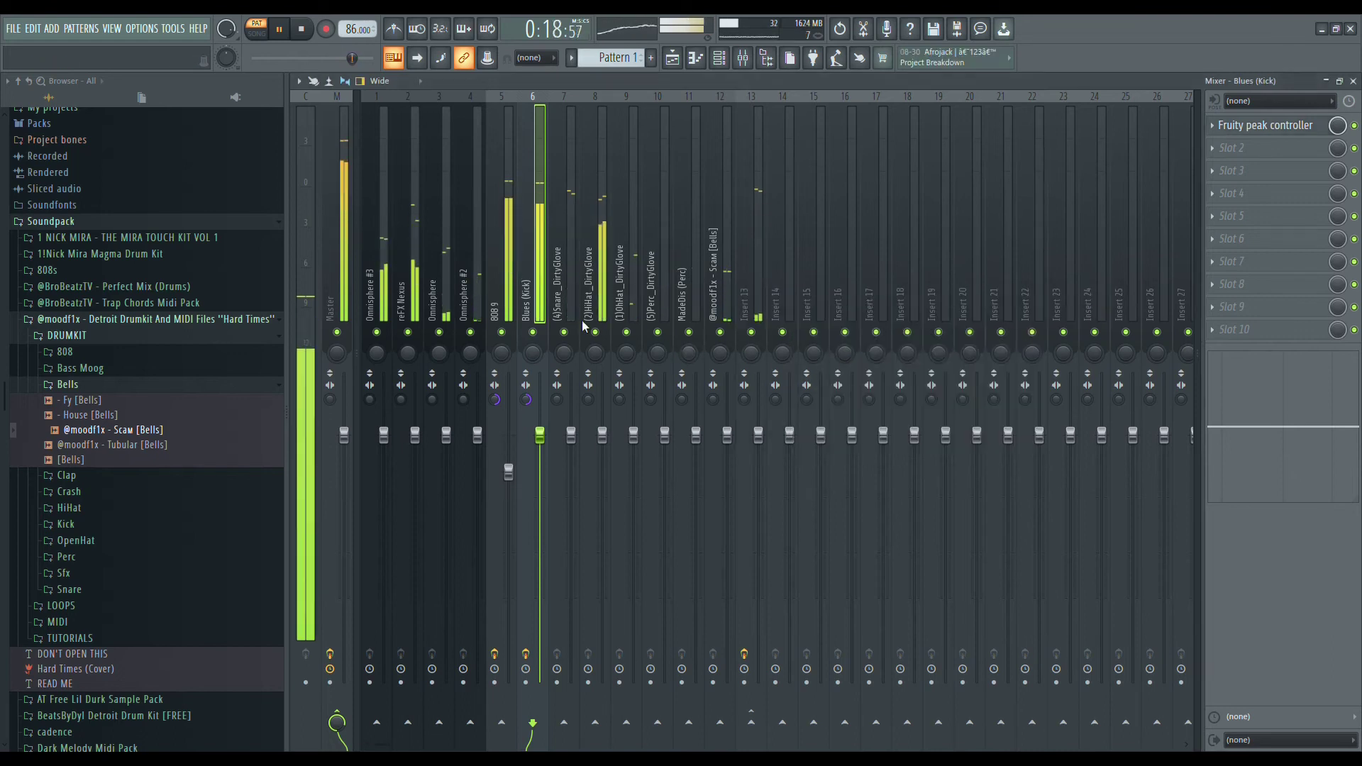
Load Maximus on the Master just before the limiter and set its low band's stereo separation to 100% merged
left_click(330, 287)
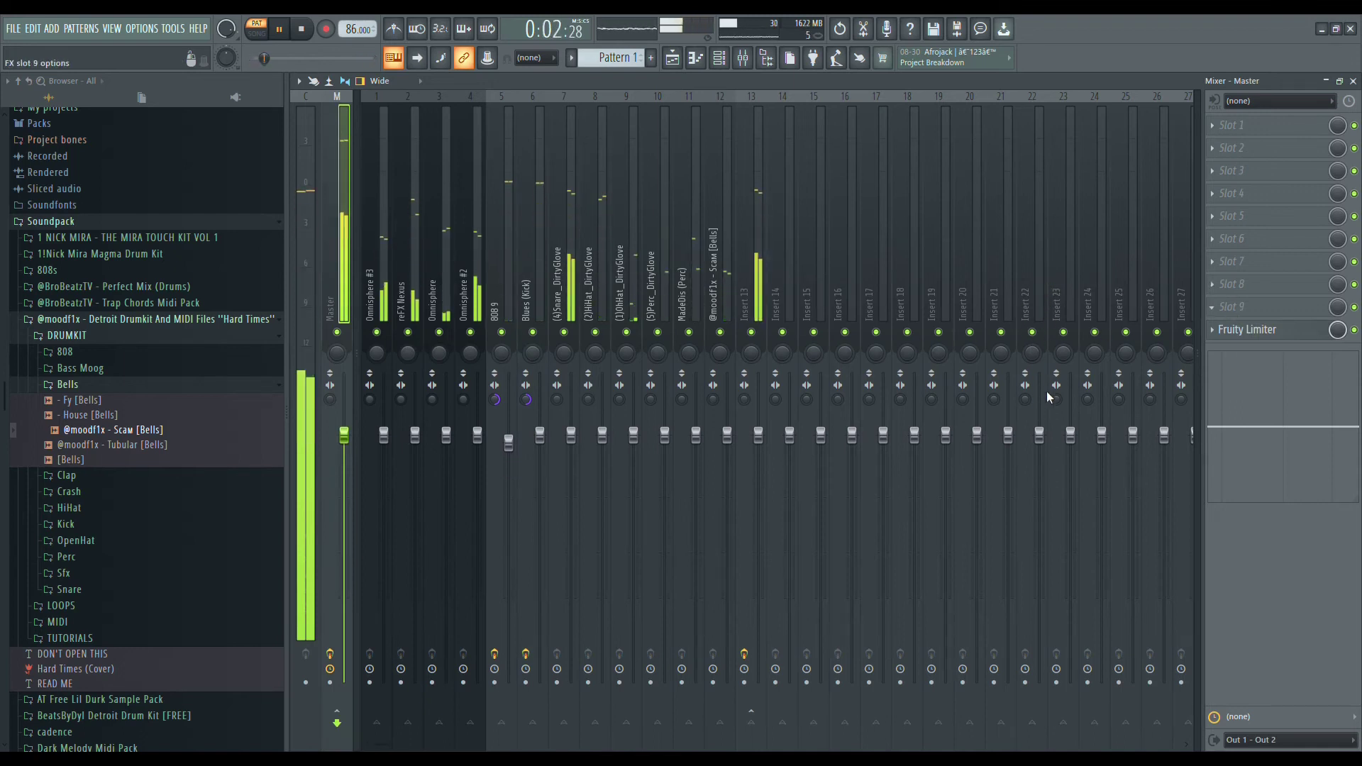
left_click(370, 350)
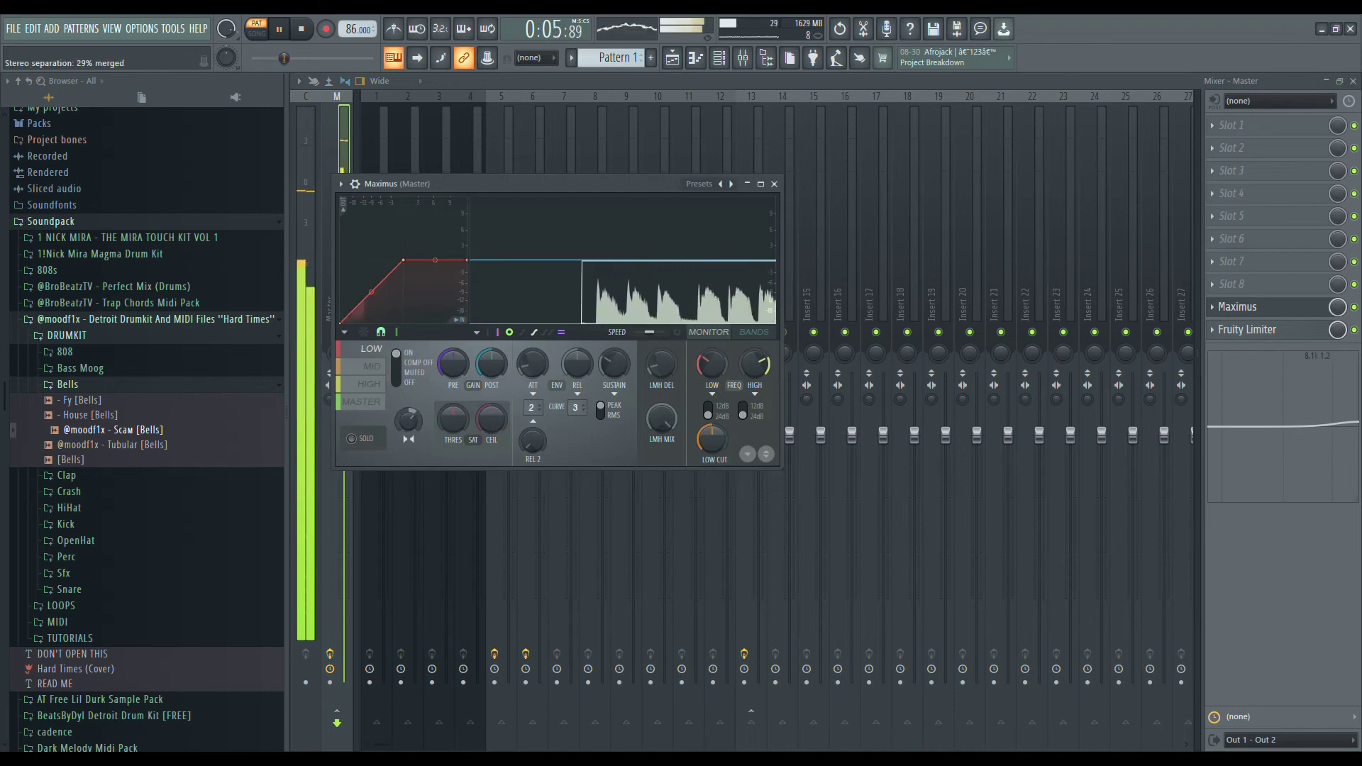
left_click_drag(411, 423, 411, 376)
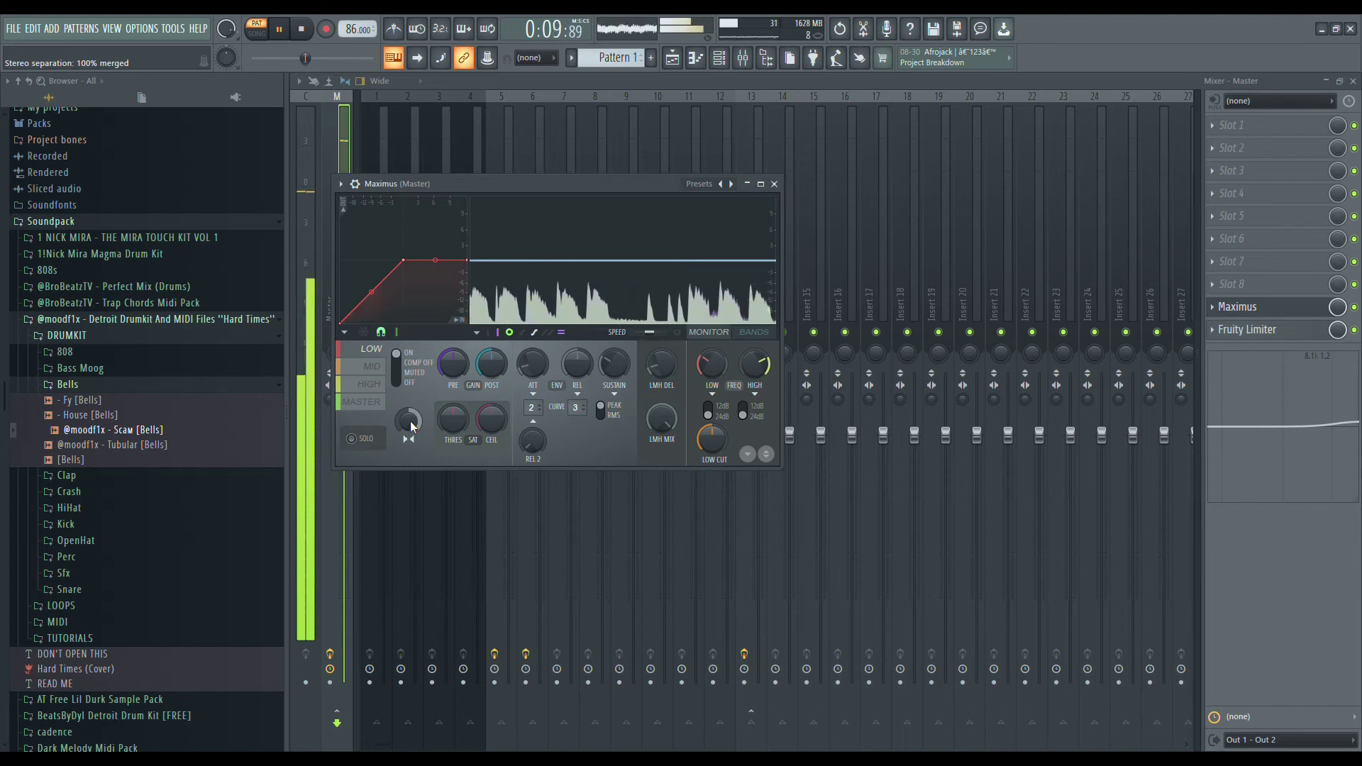
left_click(710, 440)
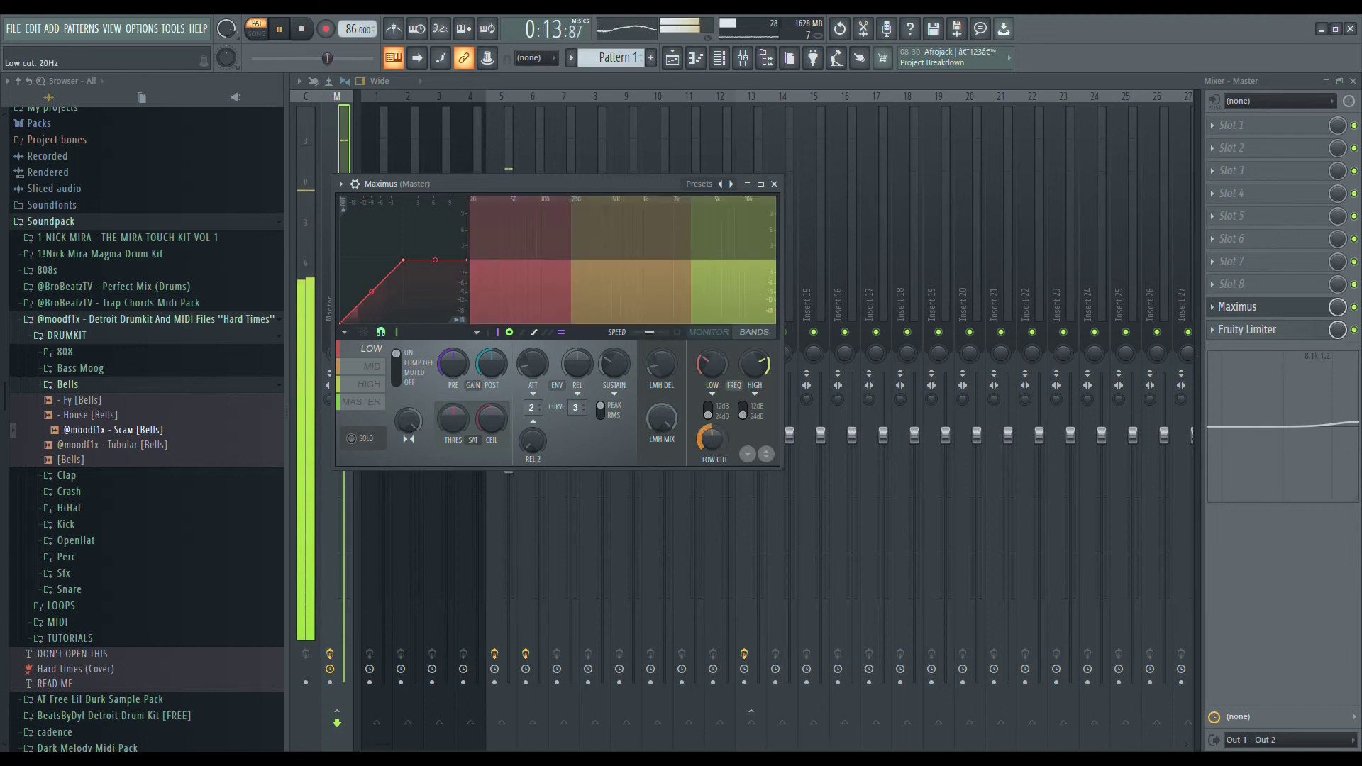
Set the Maximus high band's stereo separation to 28% separated and check the bands against playback
left_click(382, 368)
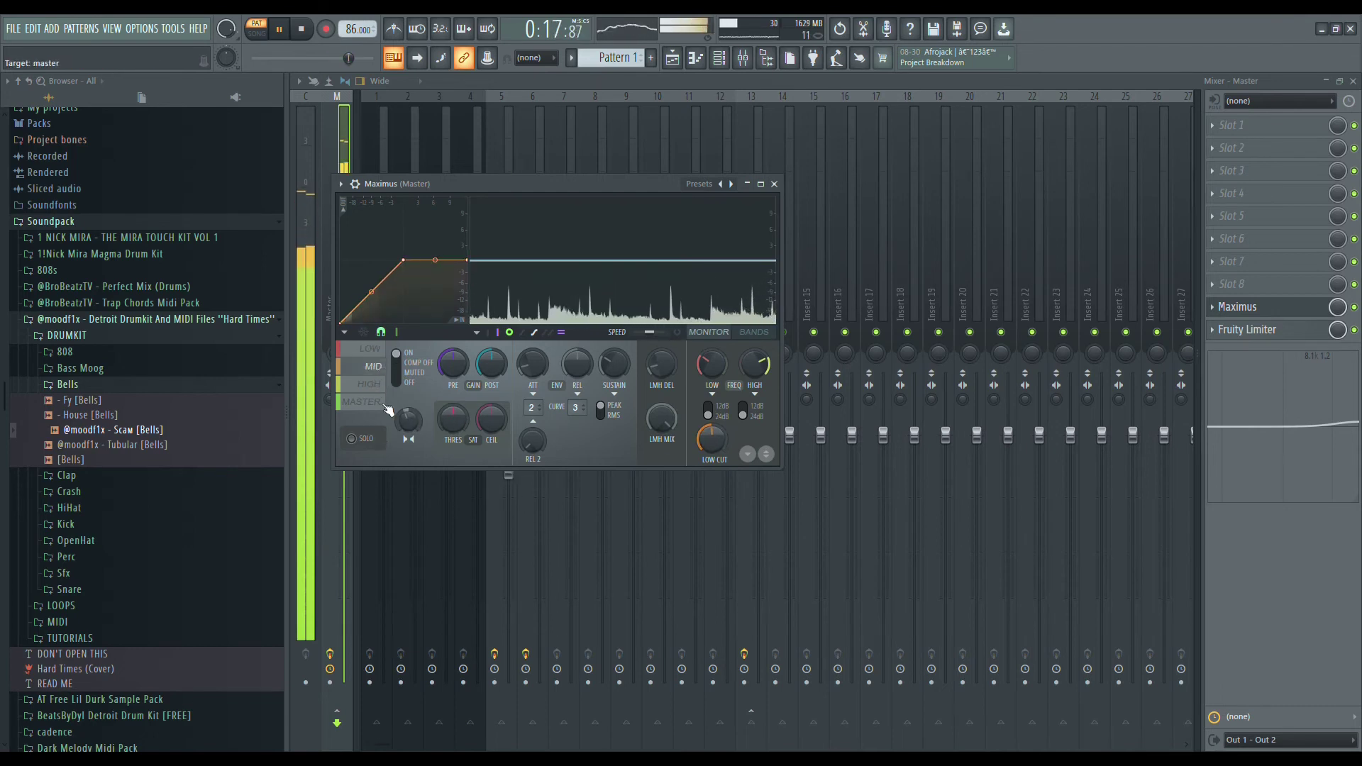
left_click(369, 384)
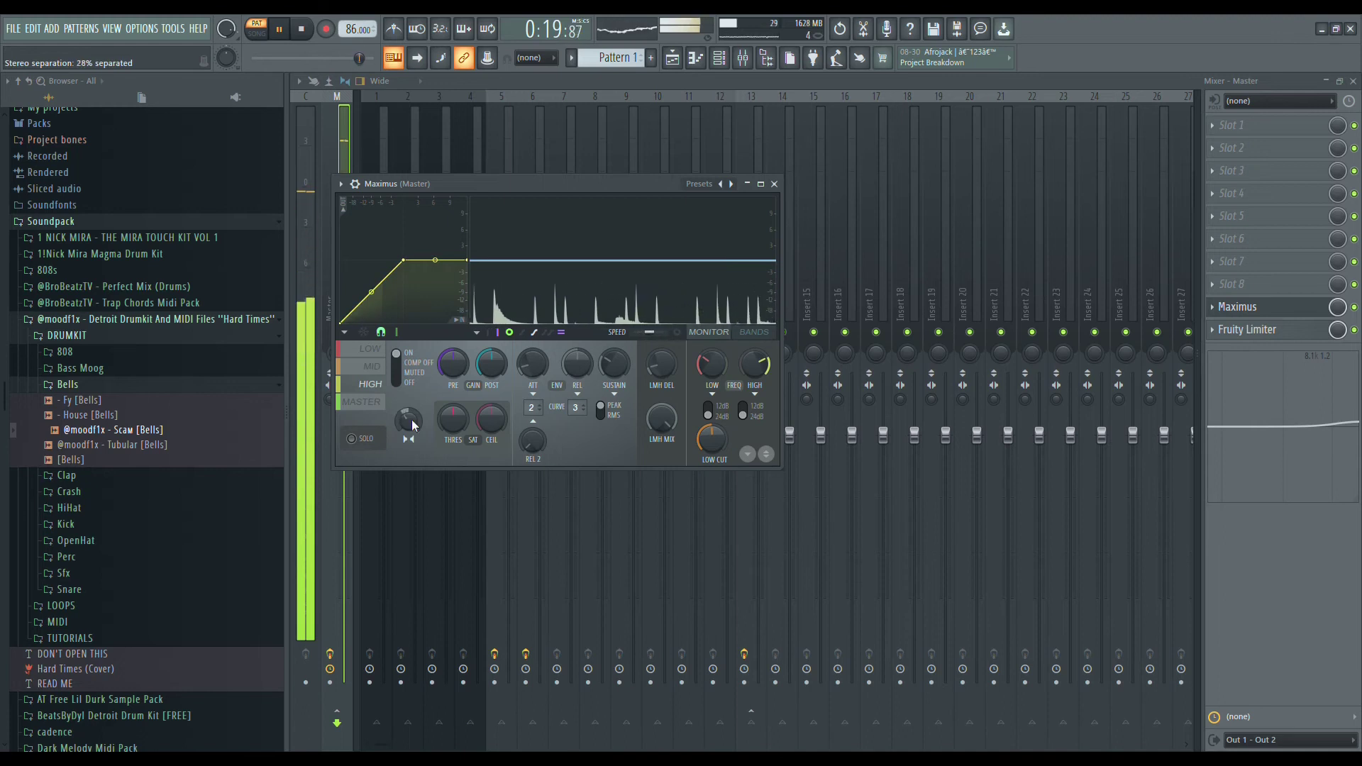
left_click(361, 402)
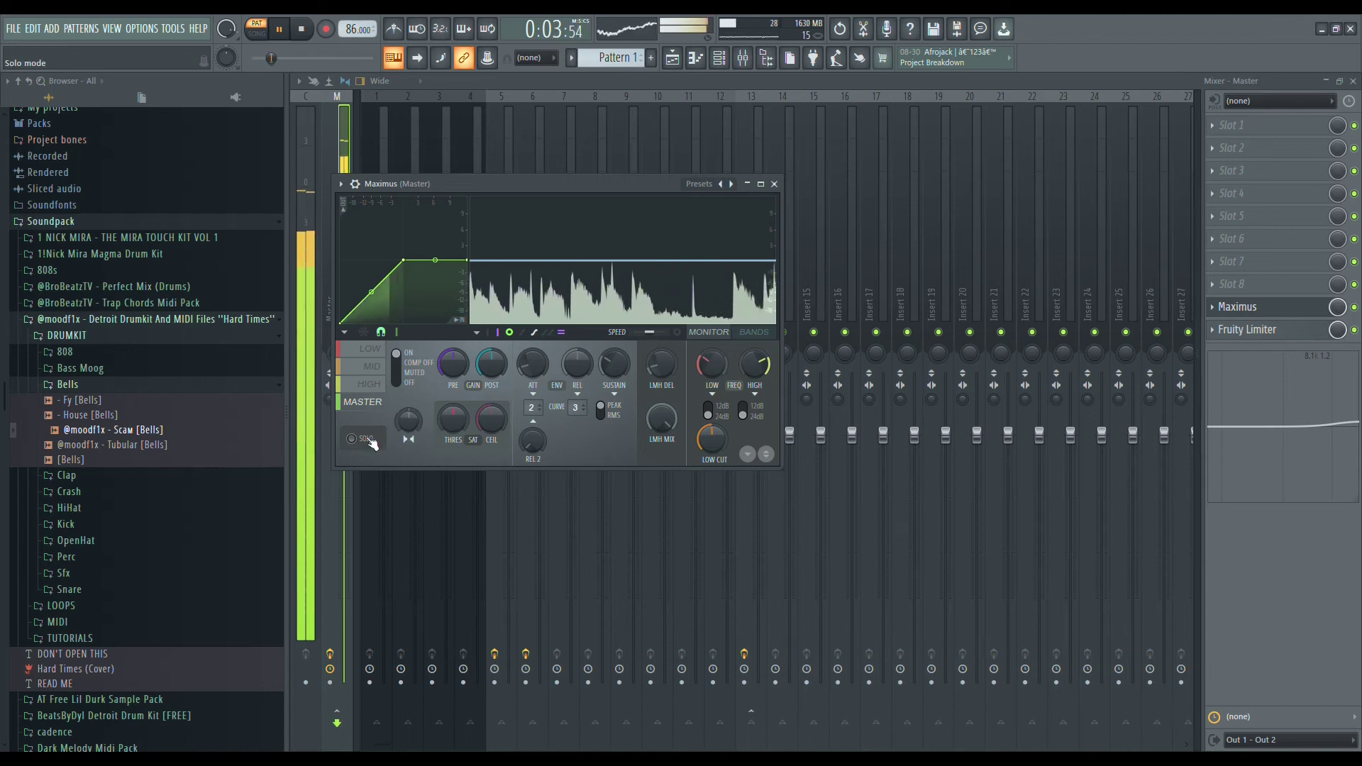
key("space")
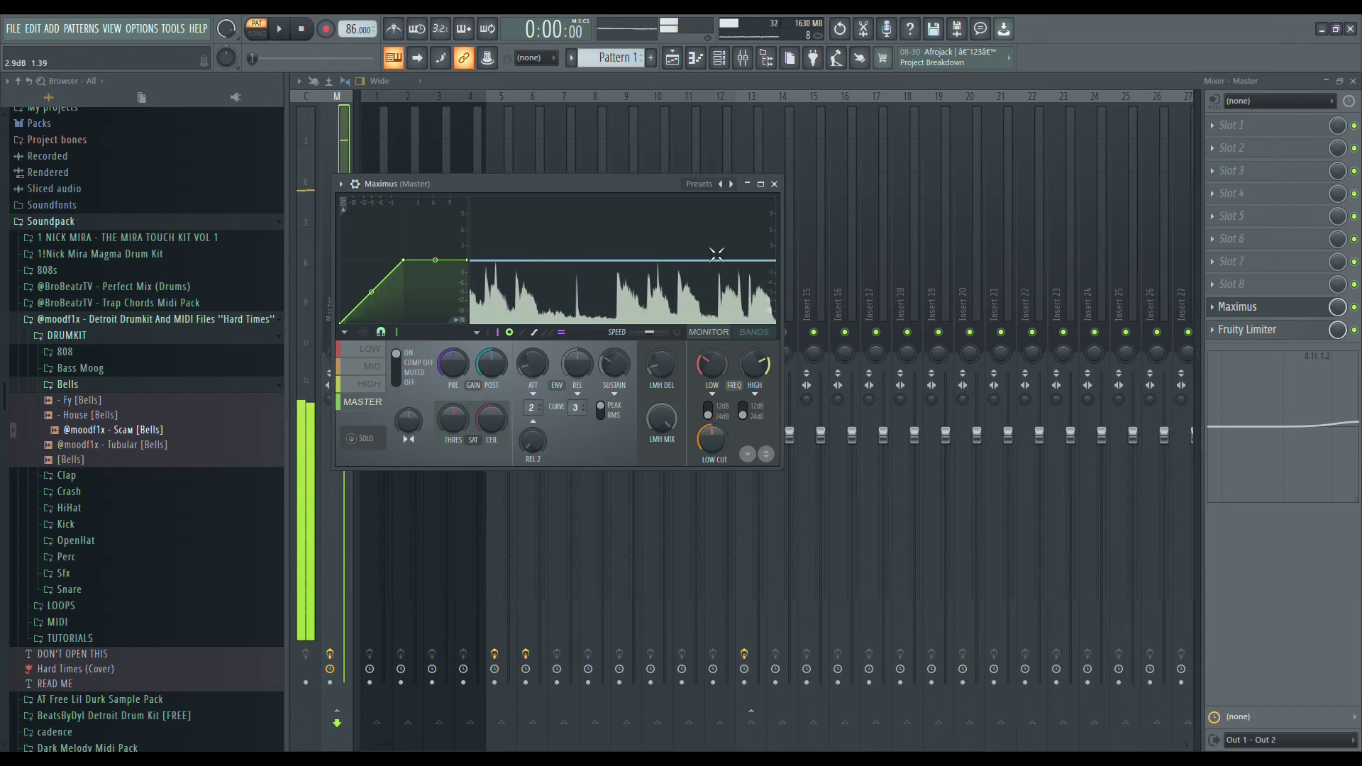
key("space")
left_click(774, 184)
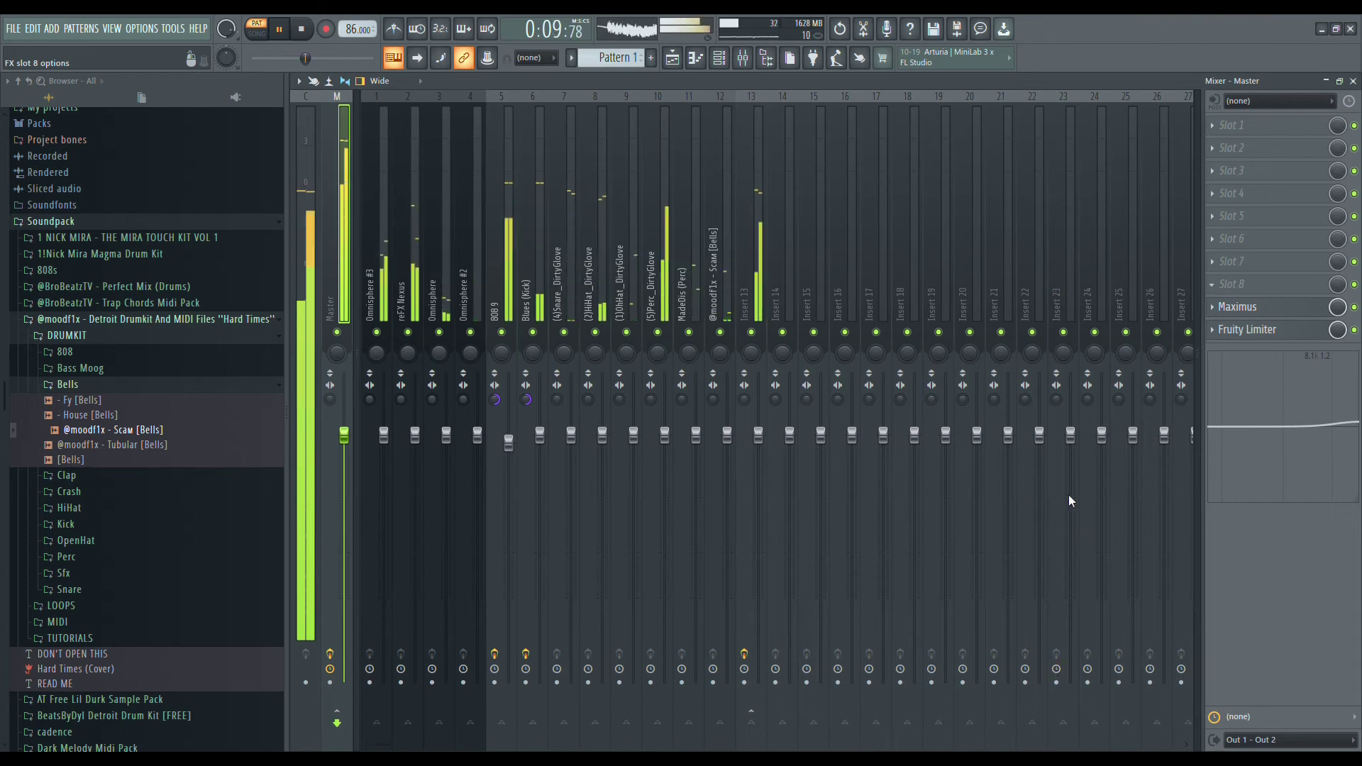
Load Fruity Compressor in the Master's effect slot 8 with the Leveler 1 preset
left_click(1034, 350)
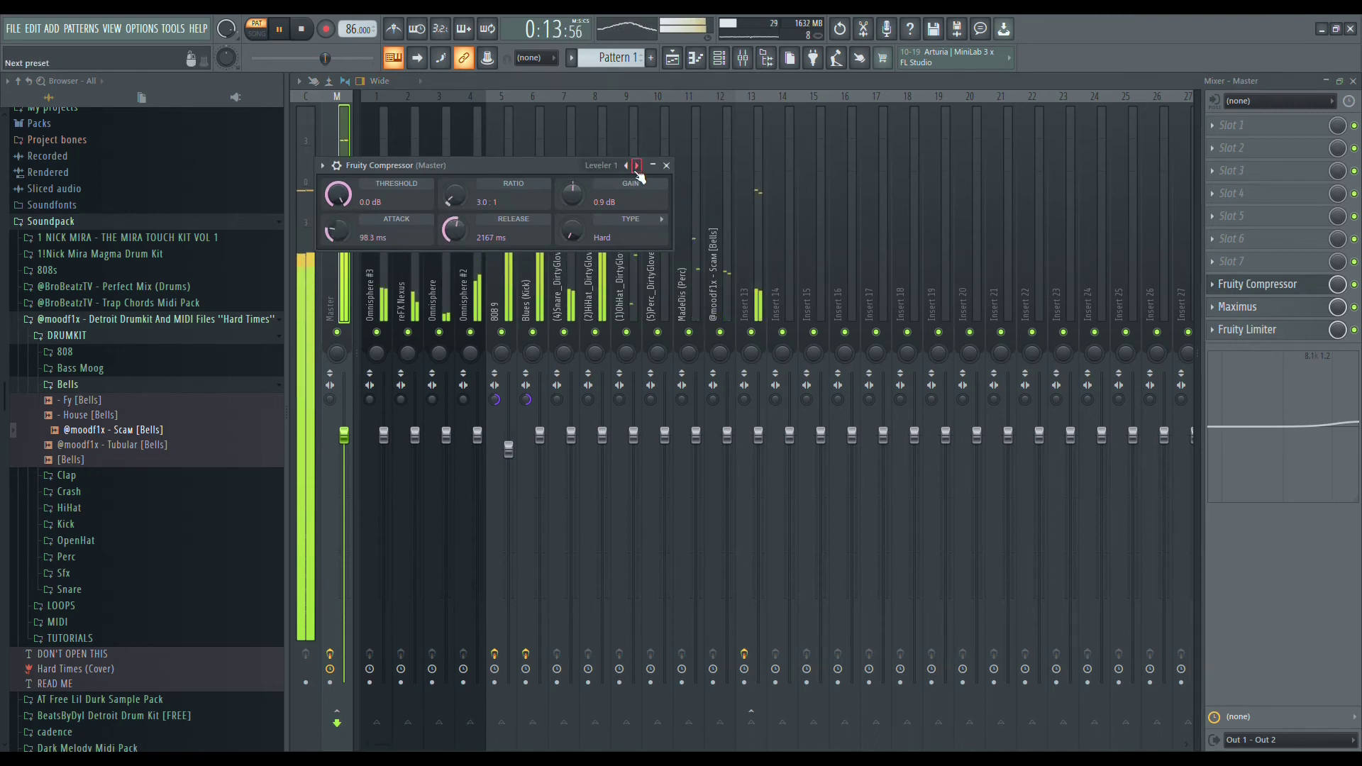
left_click(666, 165)
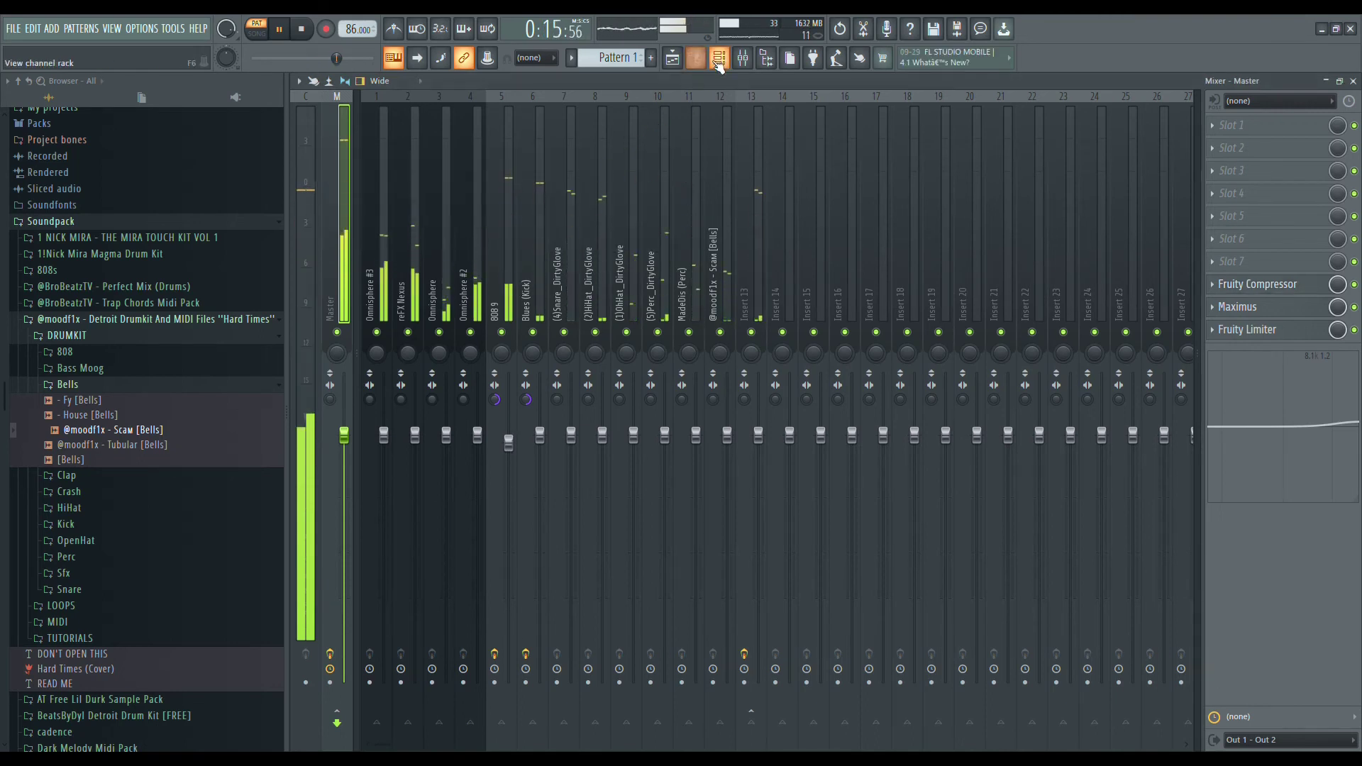
Split the pattern by channel, place the patterns on playlist tracks 1 to 12 at bar 1, and repeat them at bars 9 and 17
left_click(718, 57)
left_click(675, 59)
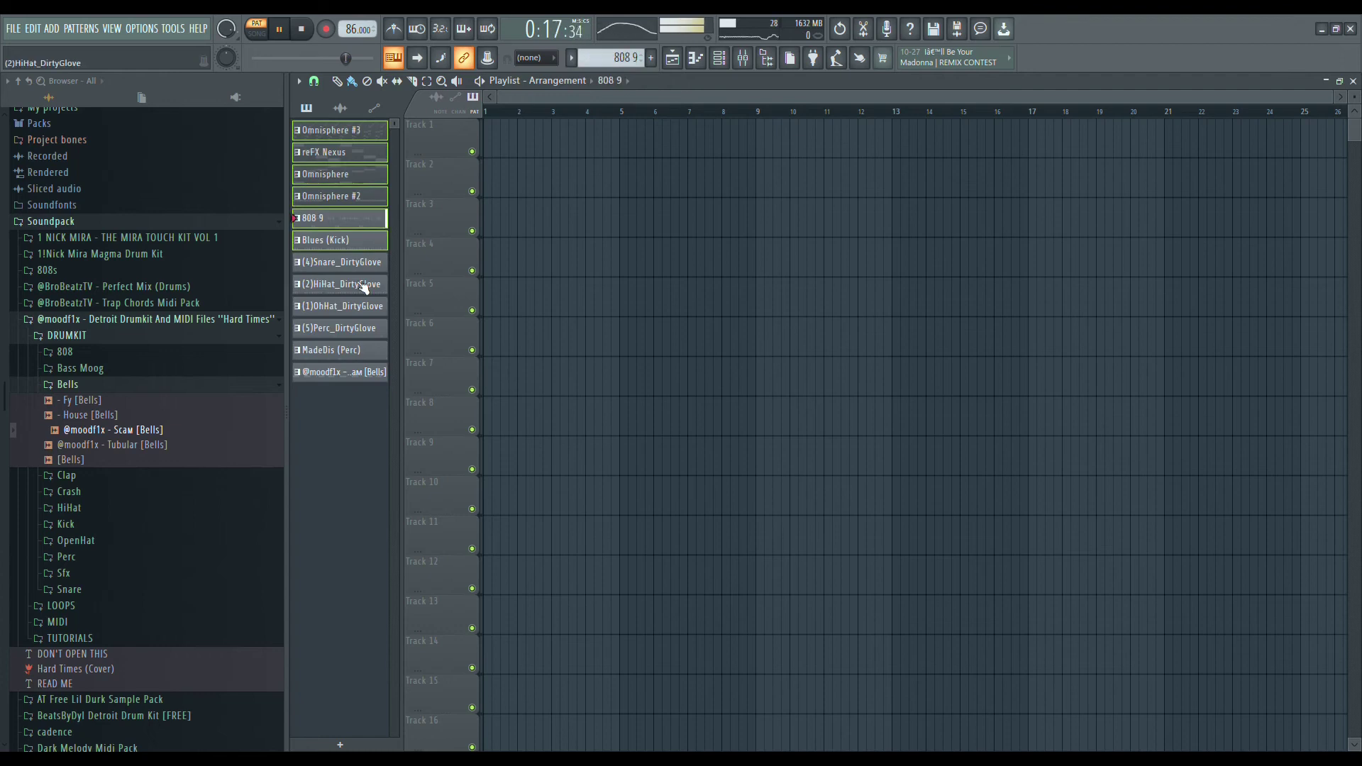
left_click(369, 374)
key("space")
left_click_drag(444, 241, 488, 126)
left_click_drag(559, 204, 834, 240)
left_click_drag(837, 312, 1108, 323)
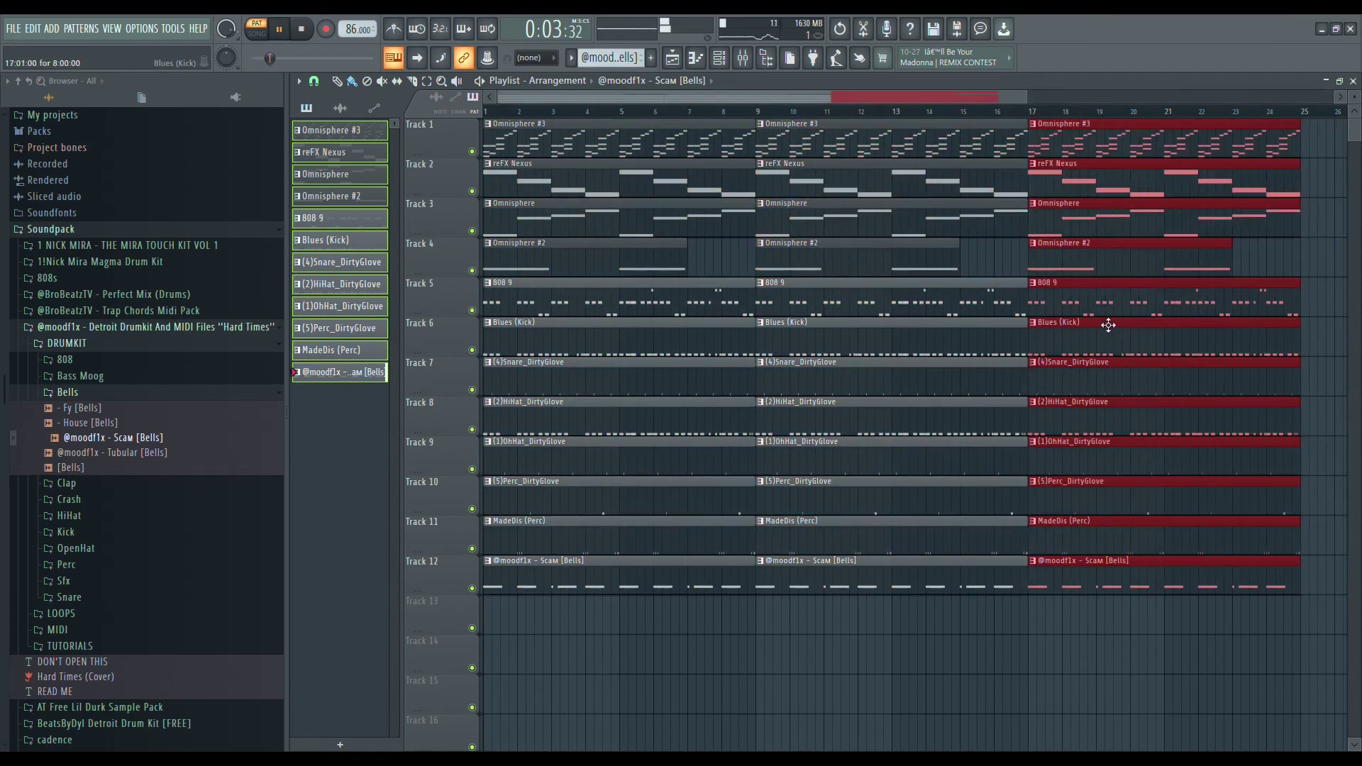
Shorten the first set of playlist clips to four bars and duplicate it at bar 5
scroll(1109, 355, "down", 4)
key("space")
key("space")
scroll(602, 553, "up", 3)
scroll(631, 628, "down", 2)
left_click_drag(609, 674, 544, 84)
key("space")
left_click_drag(658, 139, 567, 201)
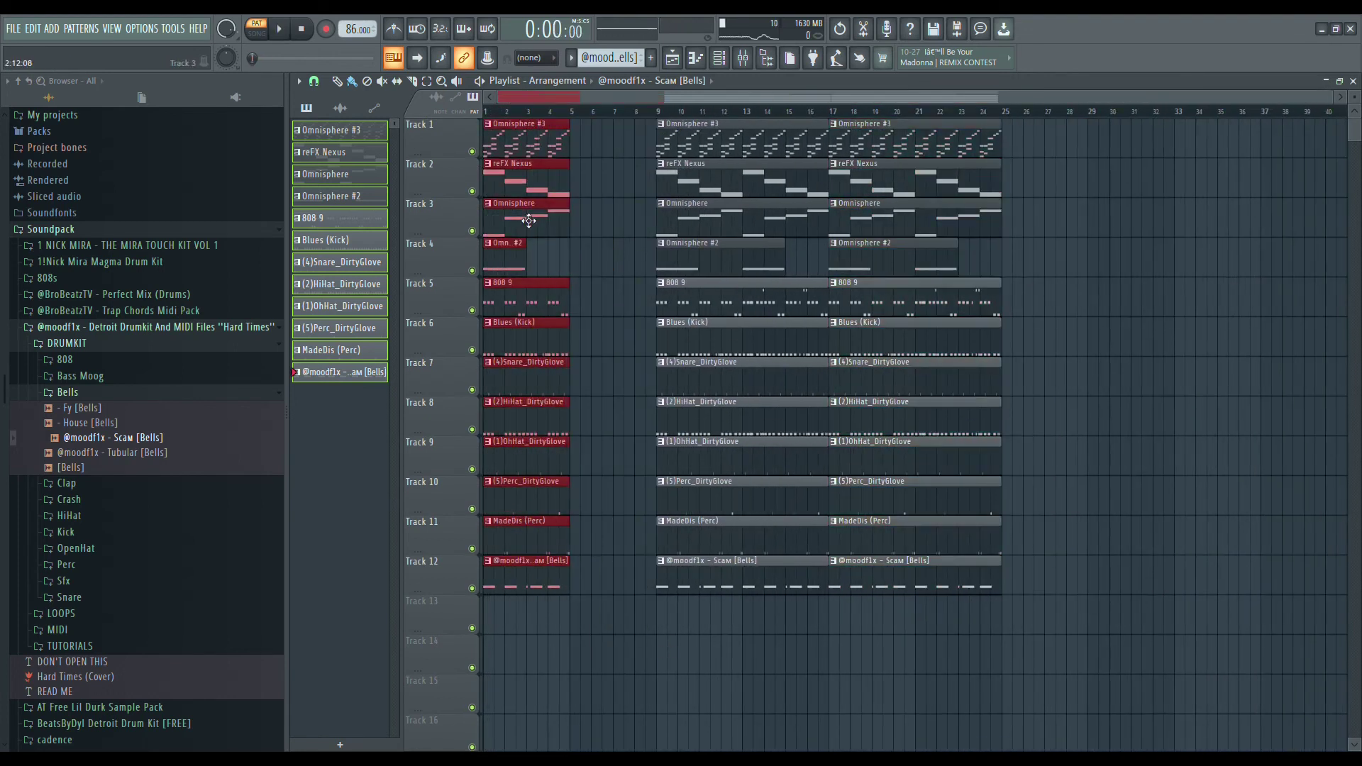
key("ctrl+b")
Delete the 808, kick, drum, percussion and bell clips on tracks 5 to 12 from the first four bars
left_click_drag(530, 299, 524, 576)
scroll(525, 576, "down", 1)
key("space")
scroll(489, 496, "up", 1)
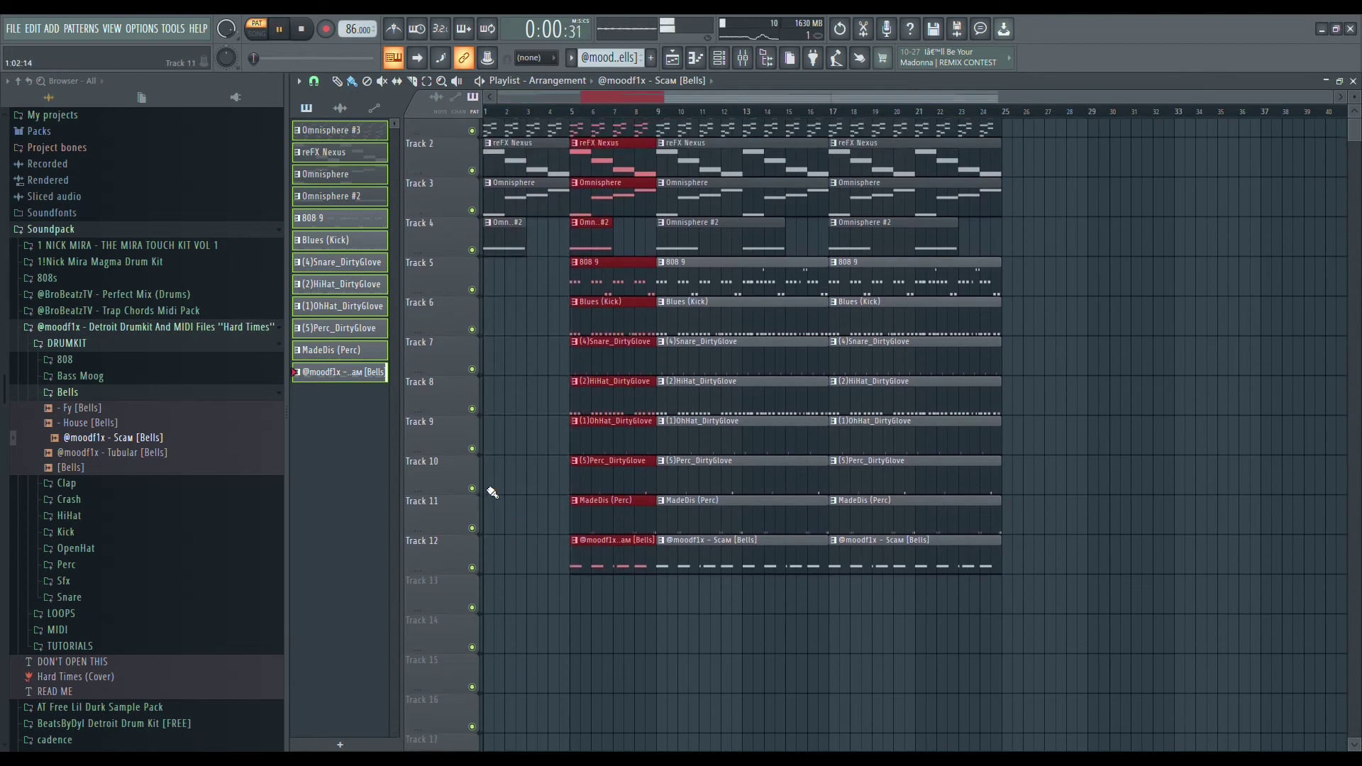
key("space")
key("space")
Reduce the four-bar intro to Omnisphere #3 plus reFX Nexus, deleting the Omnisphere #2 and Omnisphere clips
right_click(508, 271)
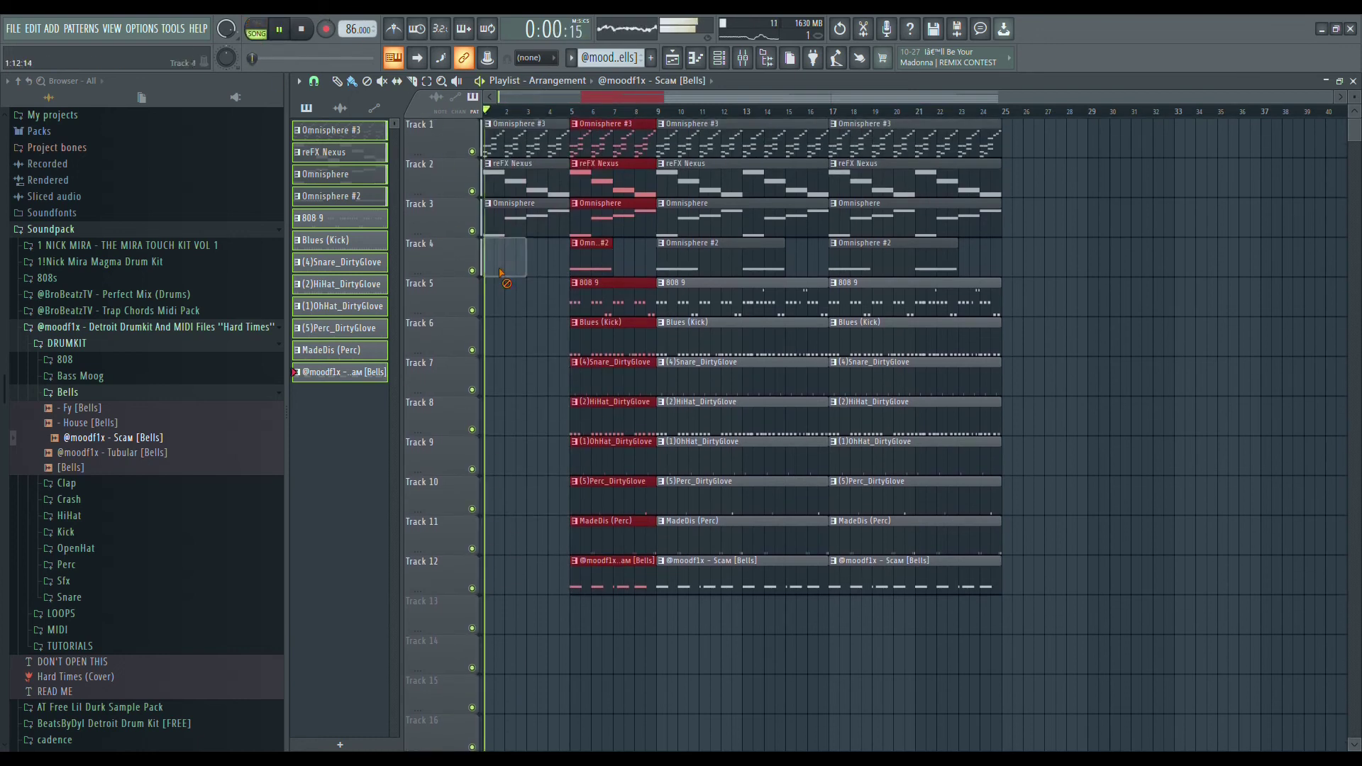
right_click(515, 229)
key("space")
right_click(538, 195)
key("space")
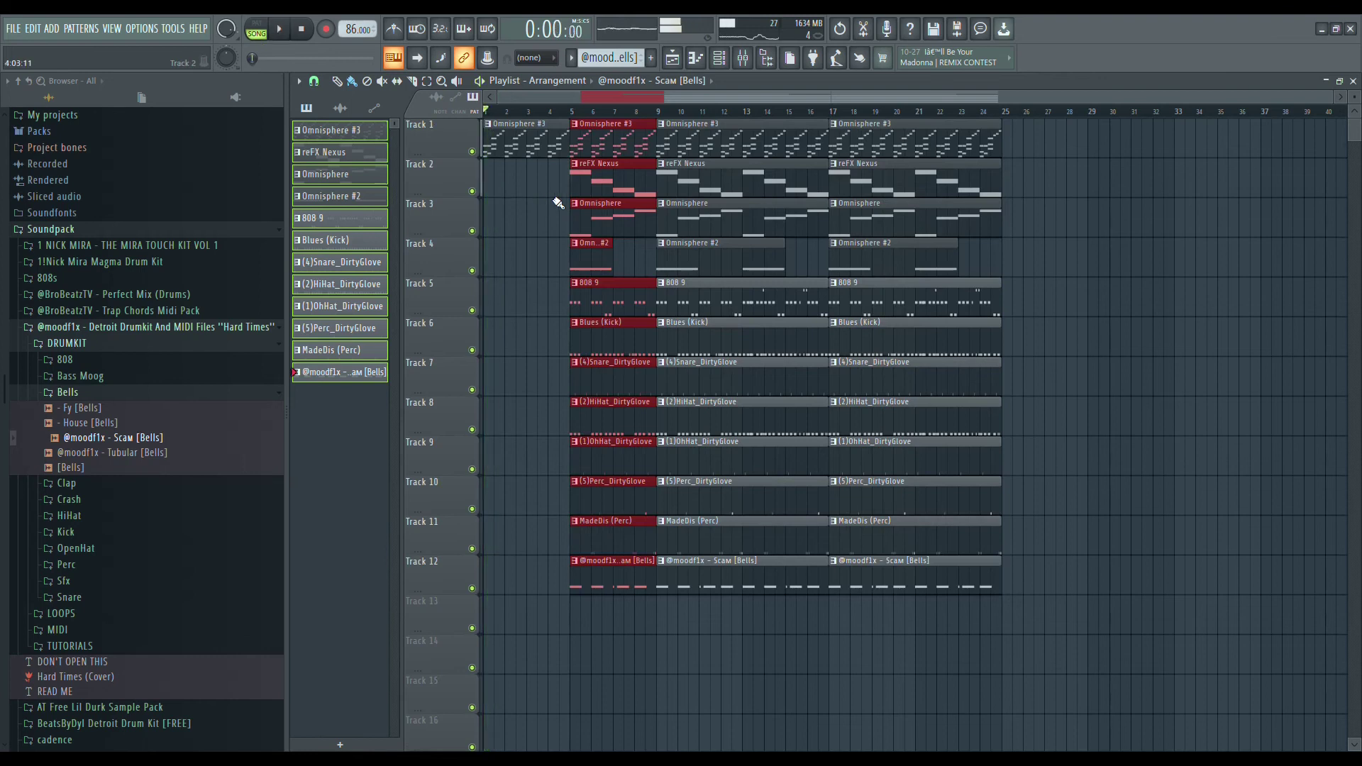
left_click(496, 264, "ctrl")
left_click_drag(605, 193, 468, 204)
key("space")
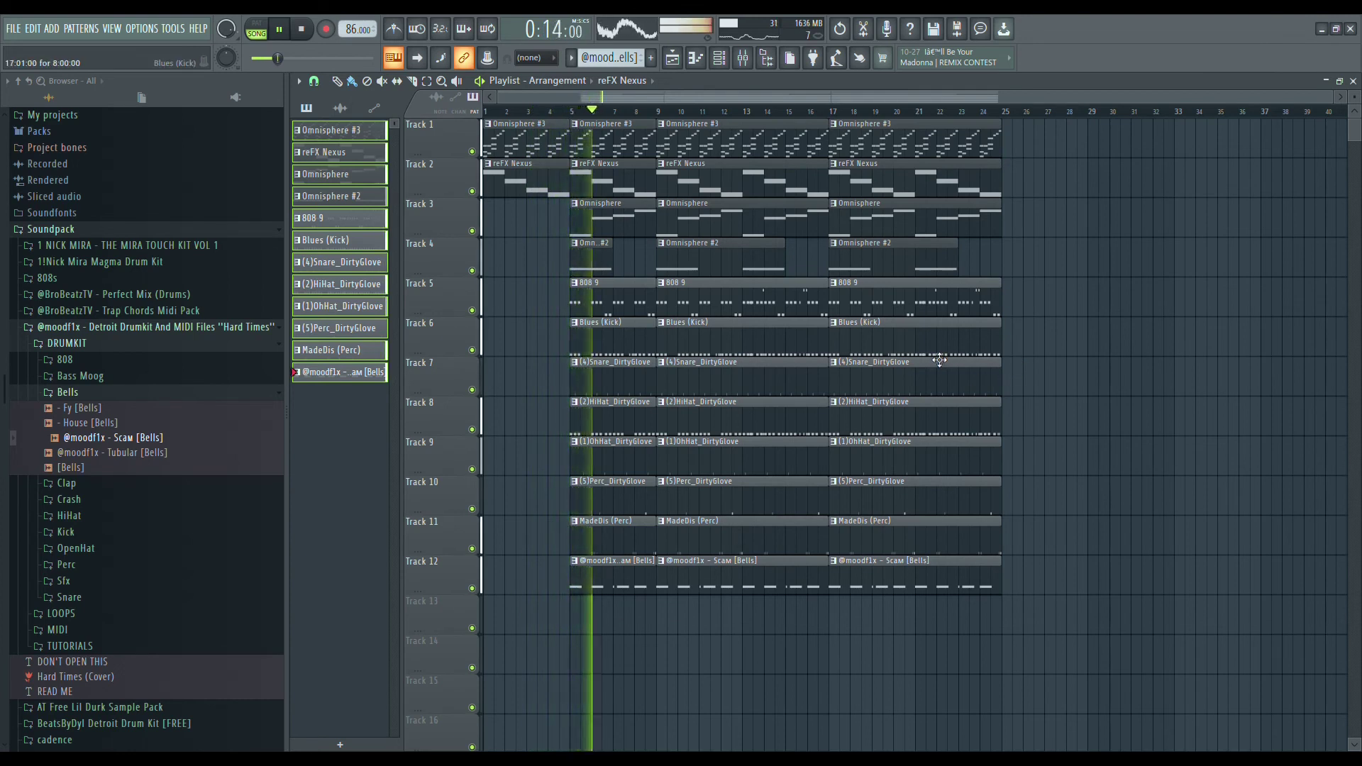
Delete the Omnisphere clips at bars 5 and 9 and the 808 9 clip at bar 5, and play from bar 5
right_click(652, 221)
right_click(658, 220)
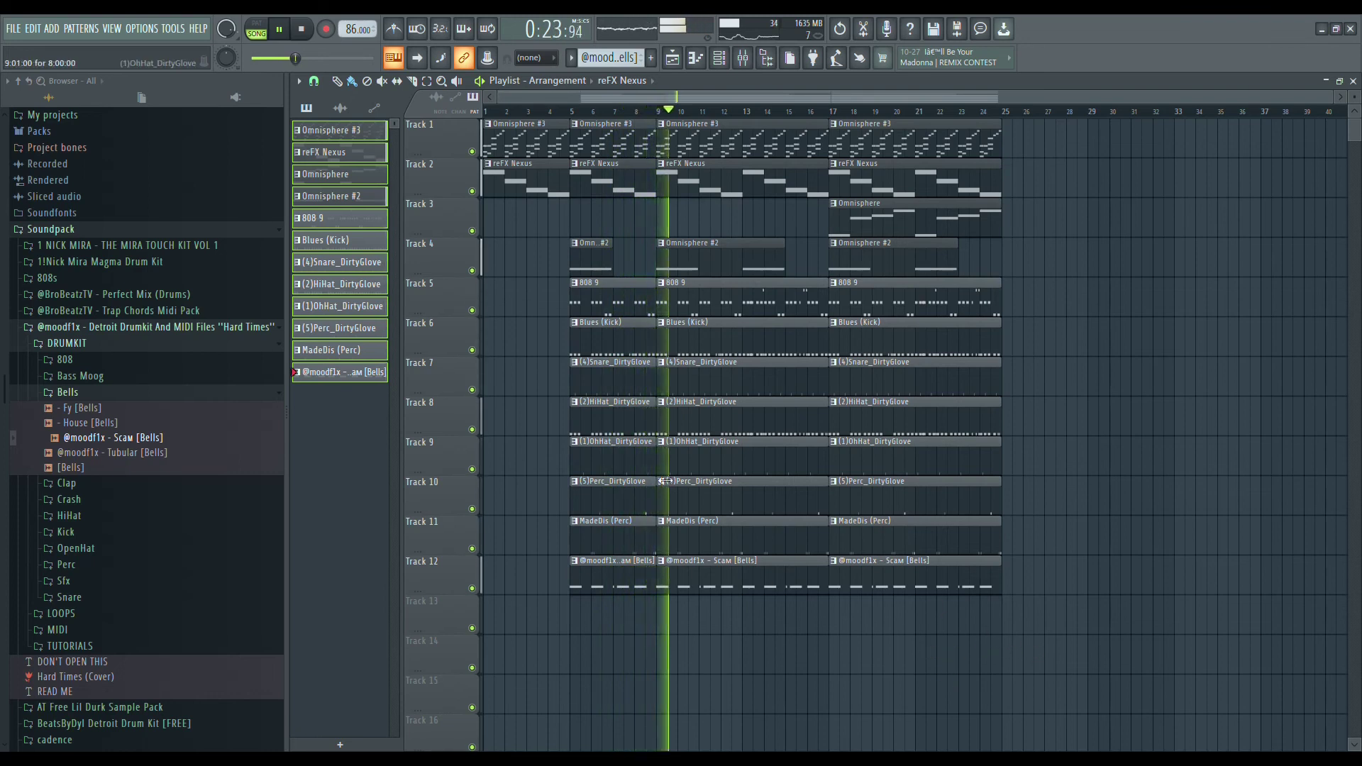
right_click(594, 302)
key("space")
key("space")
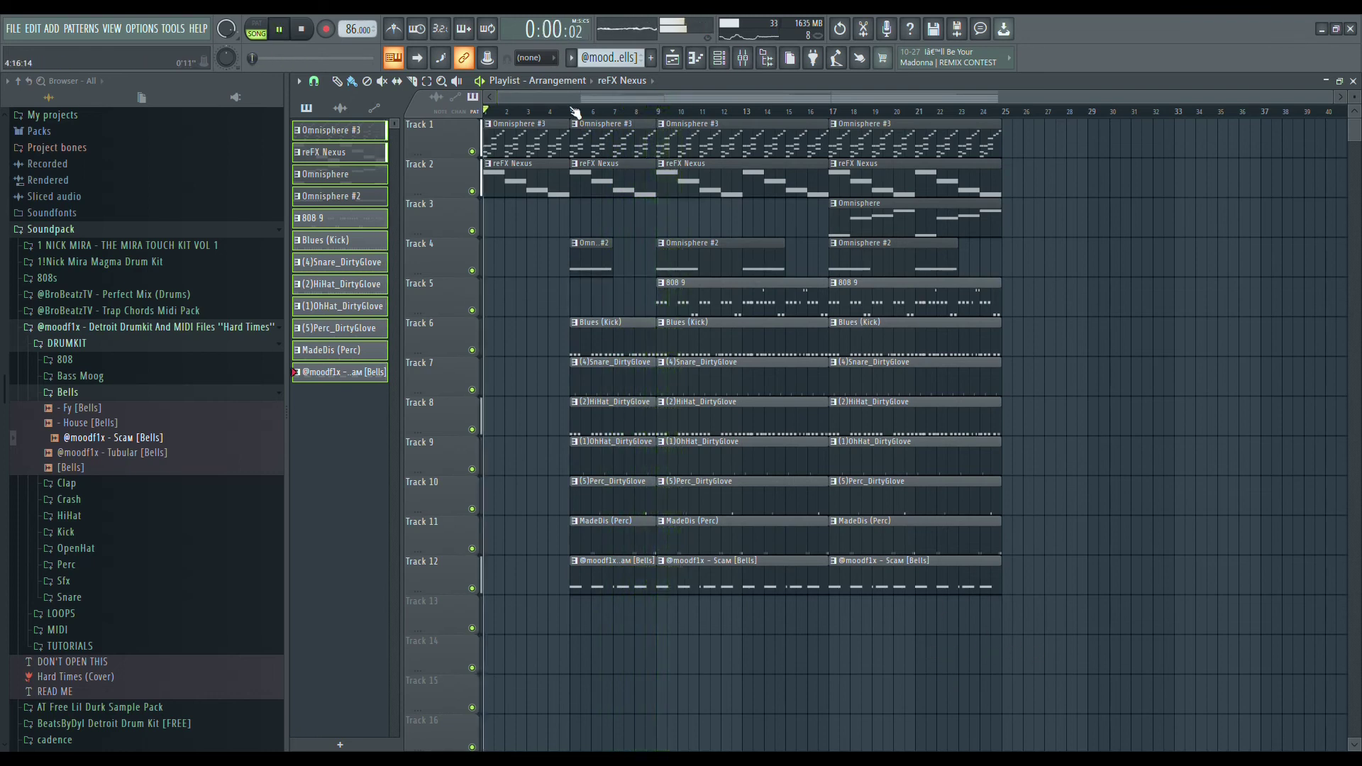
left_click(574, 113)
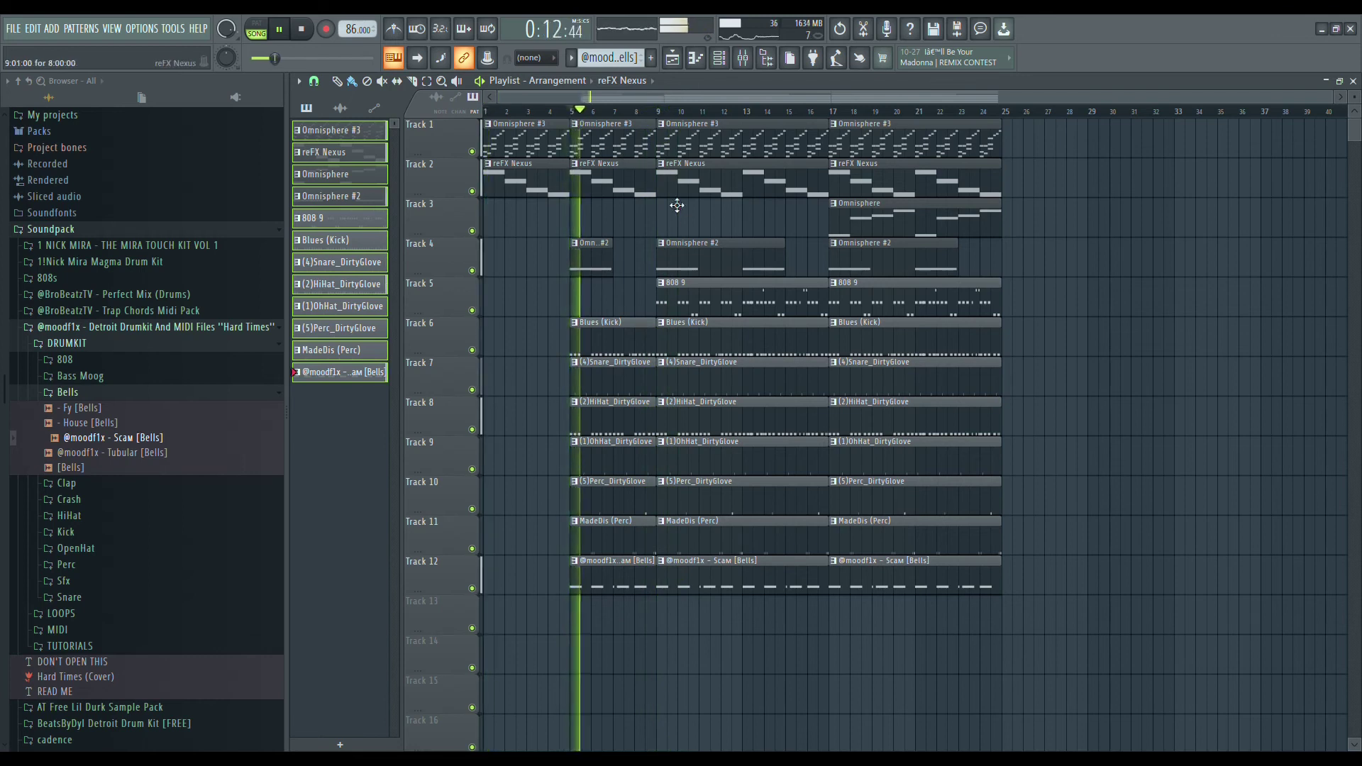
Duplicate the bars 9 to 24 section to bar 25, keeping the kick out of bars 25 to 32 but in at bar 33
mouse_move(1109, 674)
left_mouse_down()
mouse_move(755, 121)
mouse_move(741, 121)
mouse_move(1002, 188)
mouse_move(1098, 231)
left_mouse_up()
scroll(991, 322, "down", 2)
right_click(992, 301)
right_click(1095, 305)
right_click(1099, 334)
scroll(1092, 340, "right", 1)
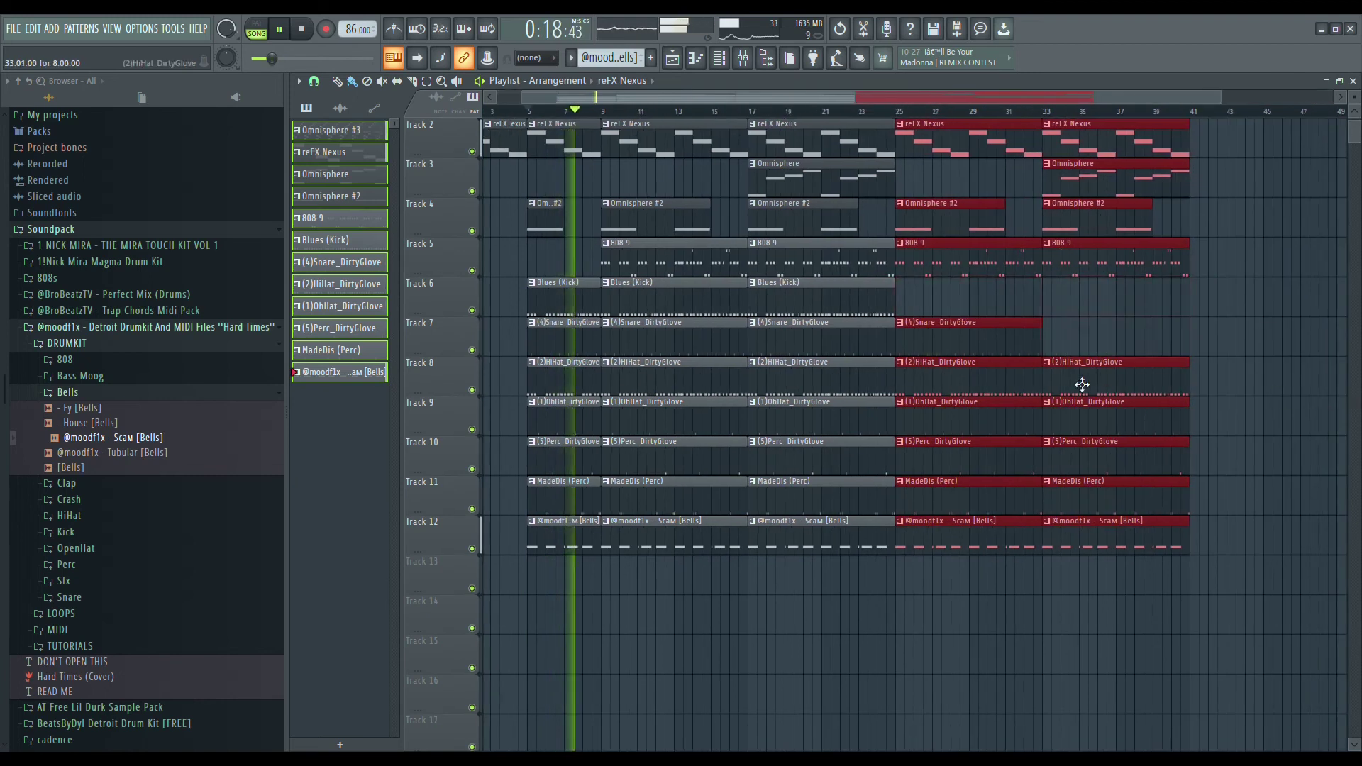
left_click_drag(830, 310, 1119, 356)
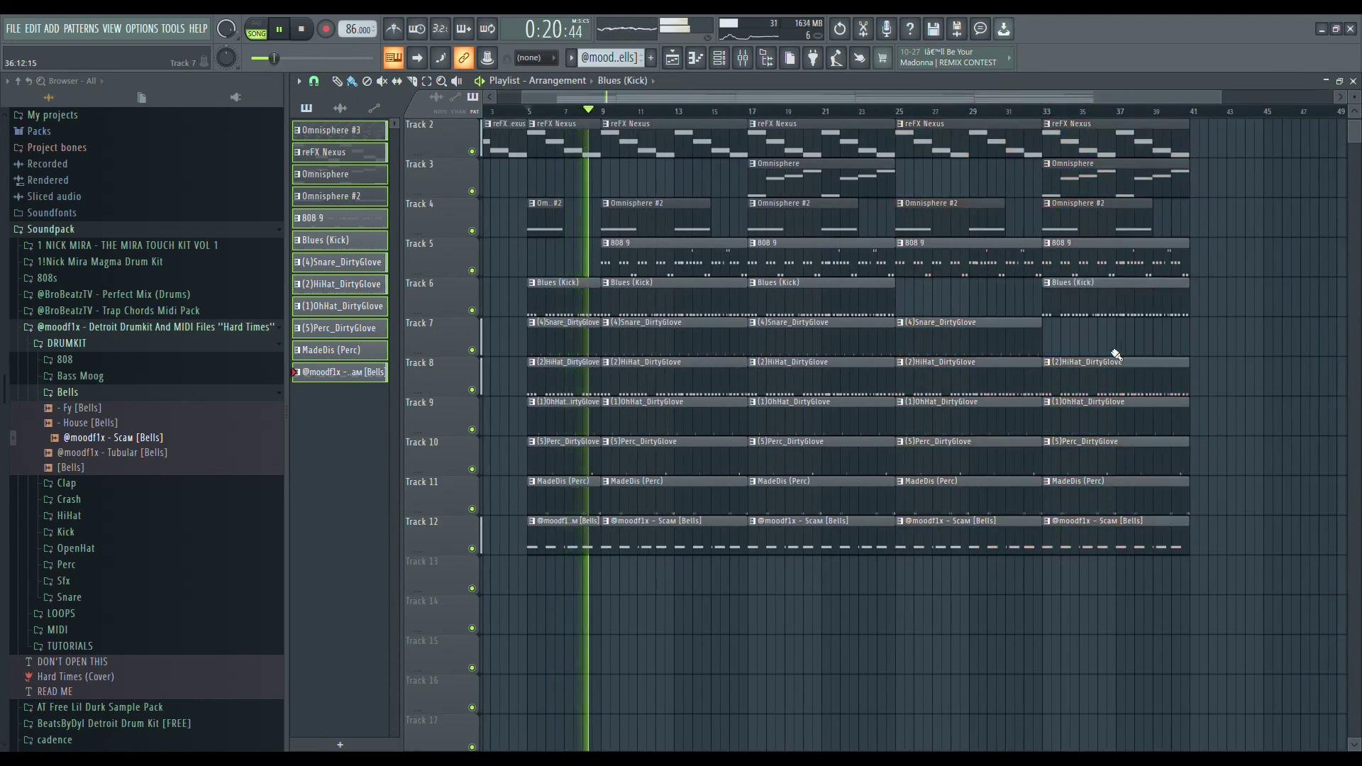
mouse_move(983, 341)
left_mouse_down()
mouse_move(1128, 356)
mouse_move(1120, 326)
left_mouse_up()
Shorten the snare, hi-hat and open hat clips at bar 33 so they end at bar 37
left_click_drag(1187, 394, 1116, 381)
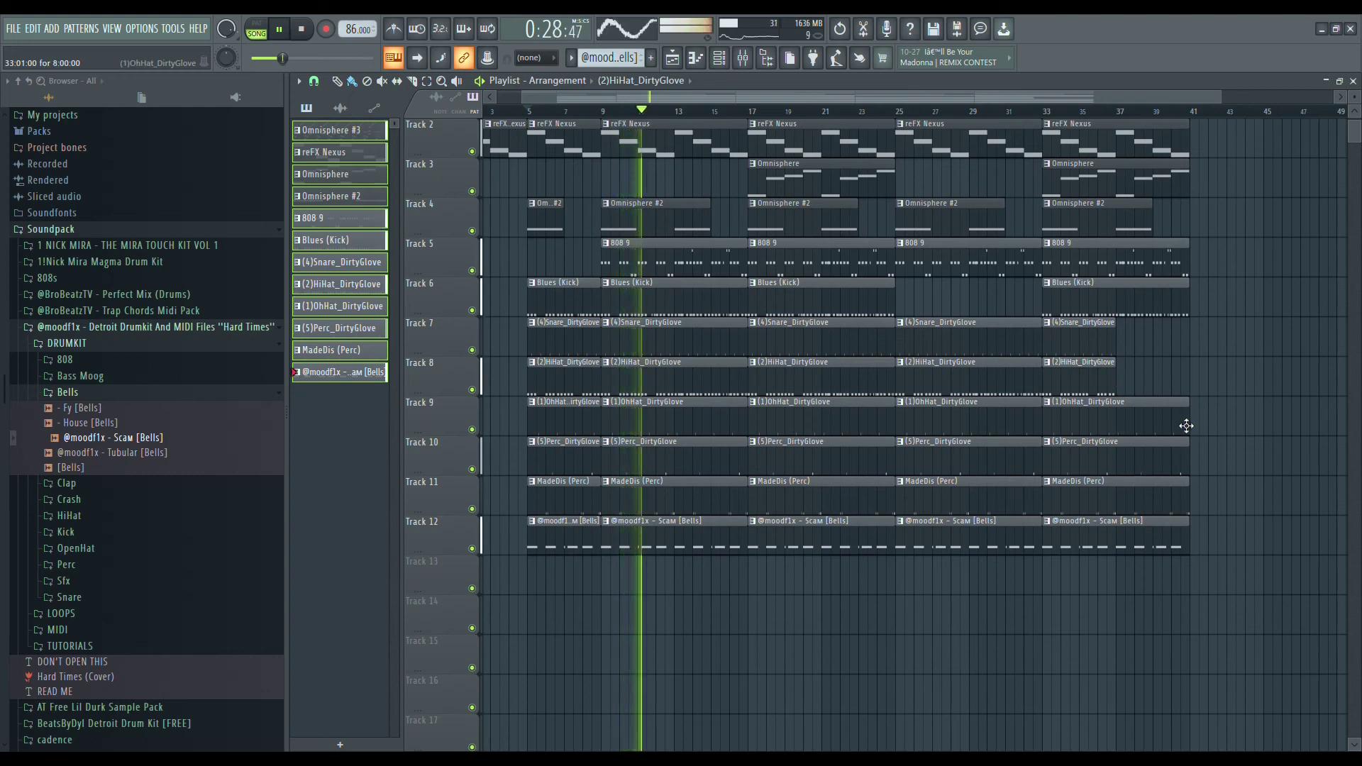
left_click_drag(1188, 407, 1116, 409)
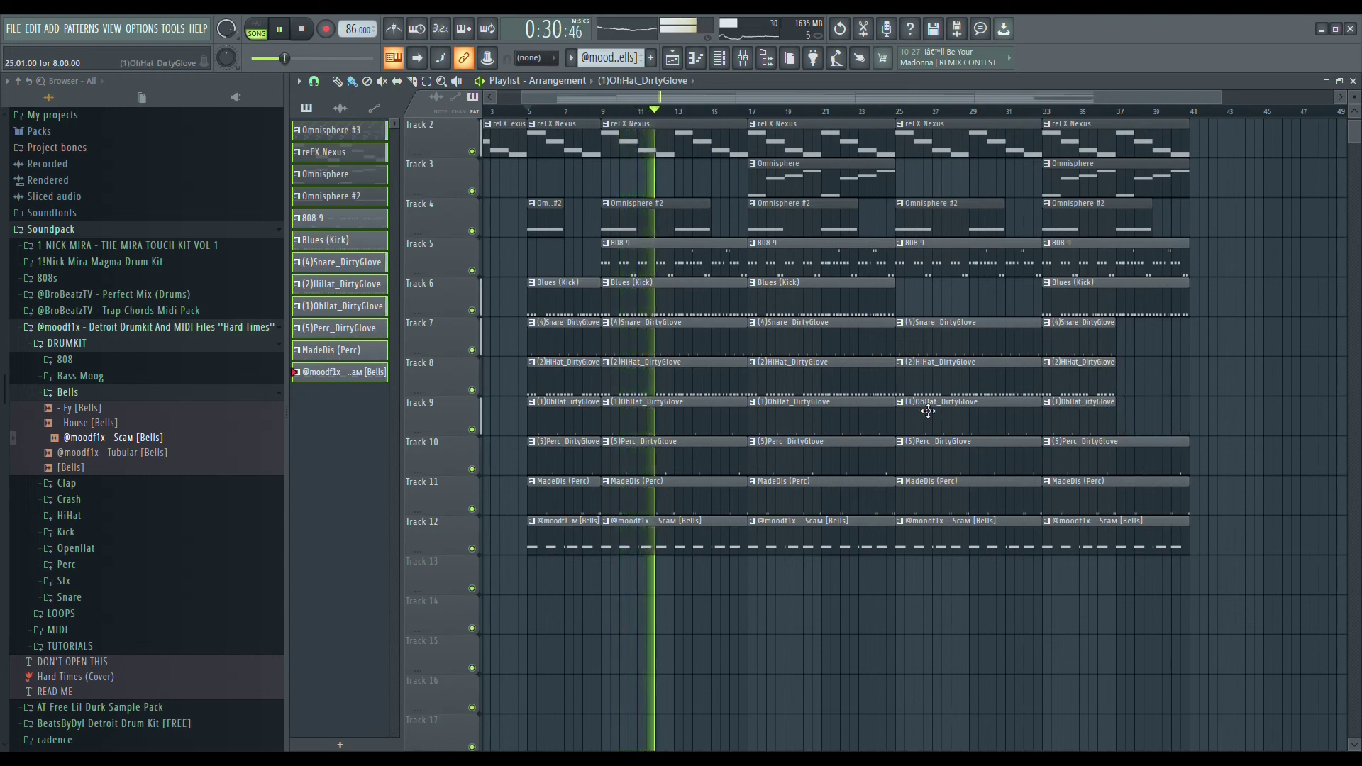
Trim the open hat and both percussion clips at bar 25 so they start at bar 29
left_click_drag(904, 417, 966, 415)
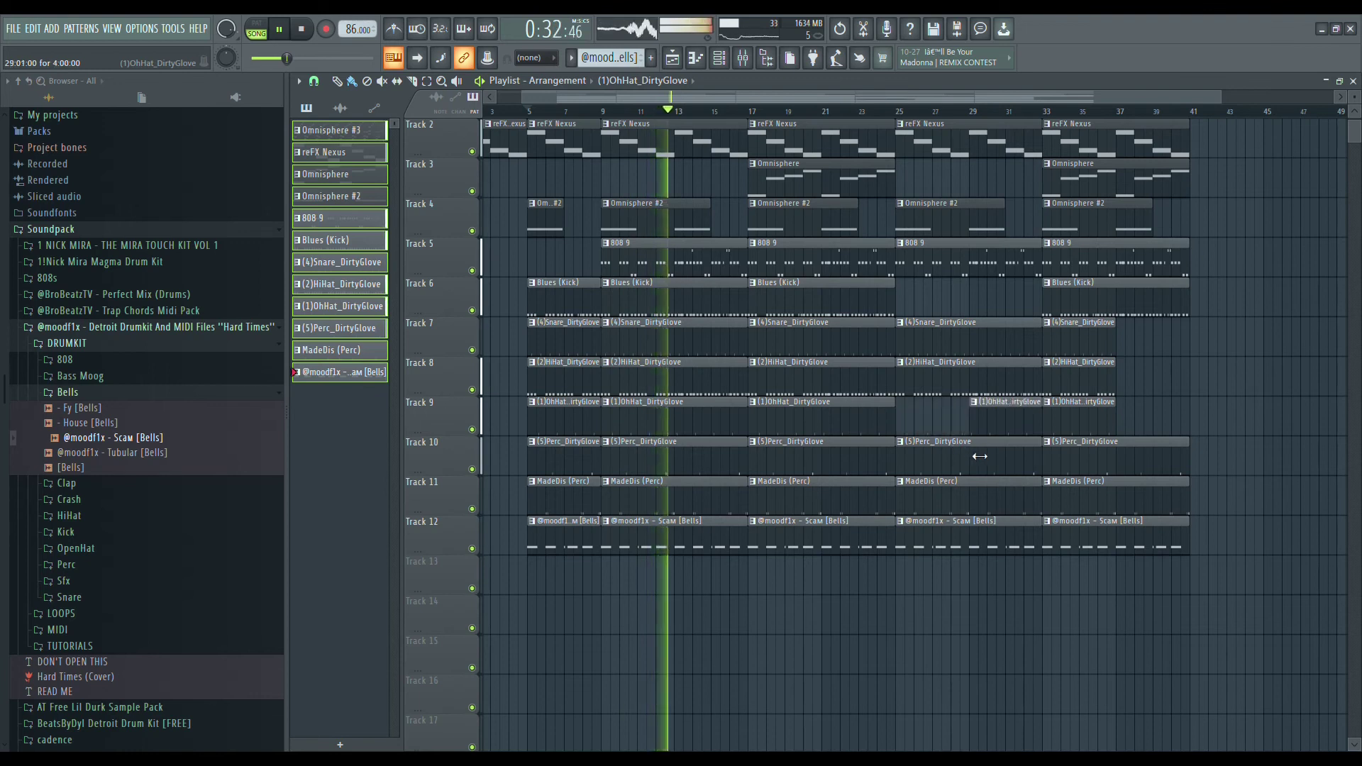
left_click_drag(975, 461, 979, 464)
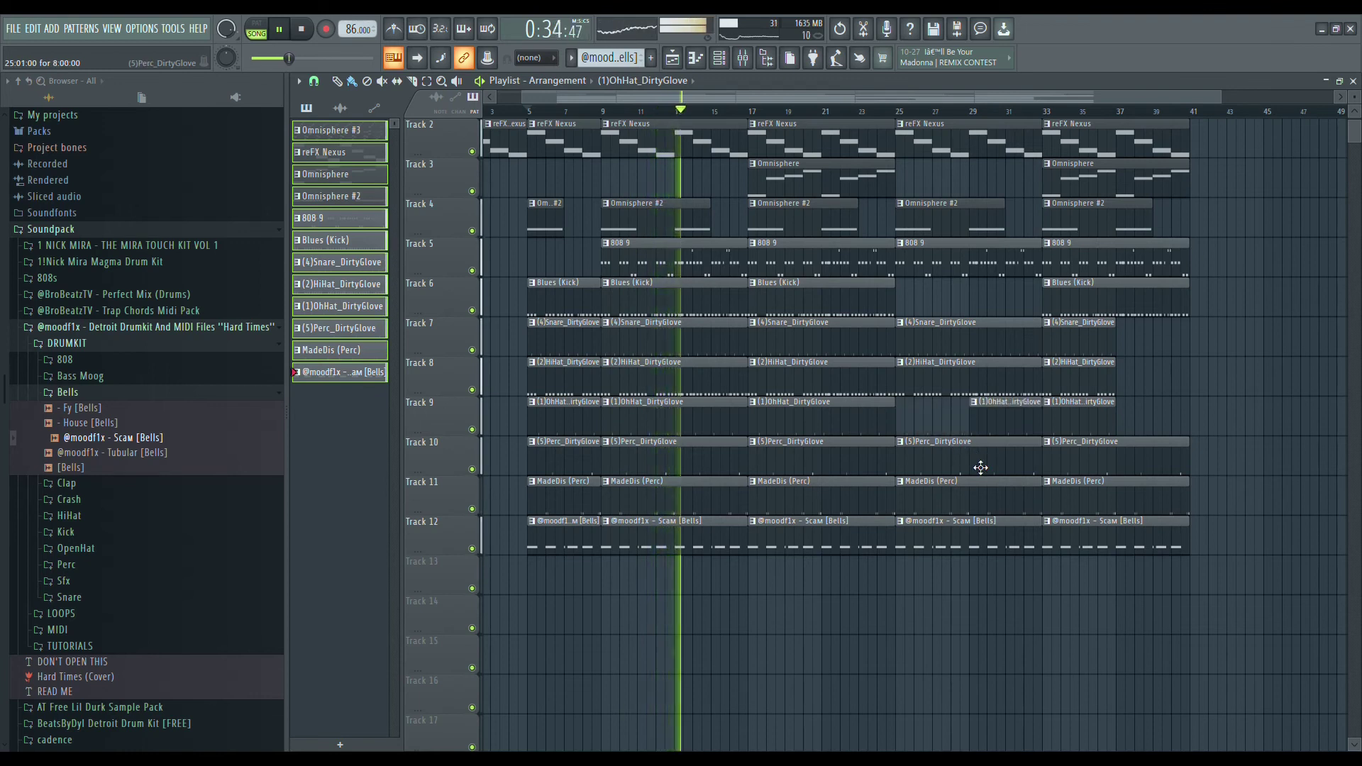
left_click_drag(898, 482, 968, 462)
scroll(978, 550, "down", 1)
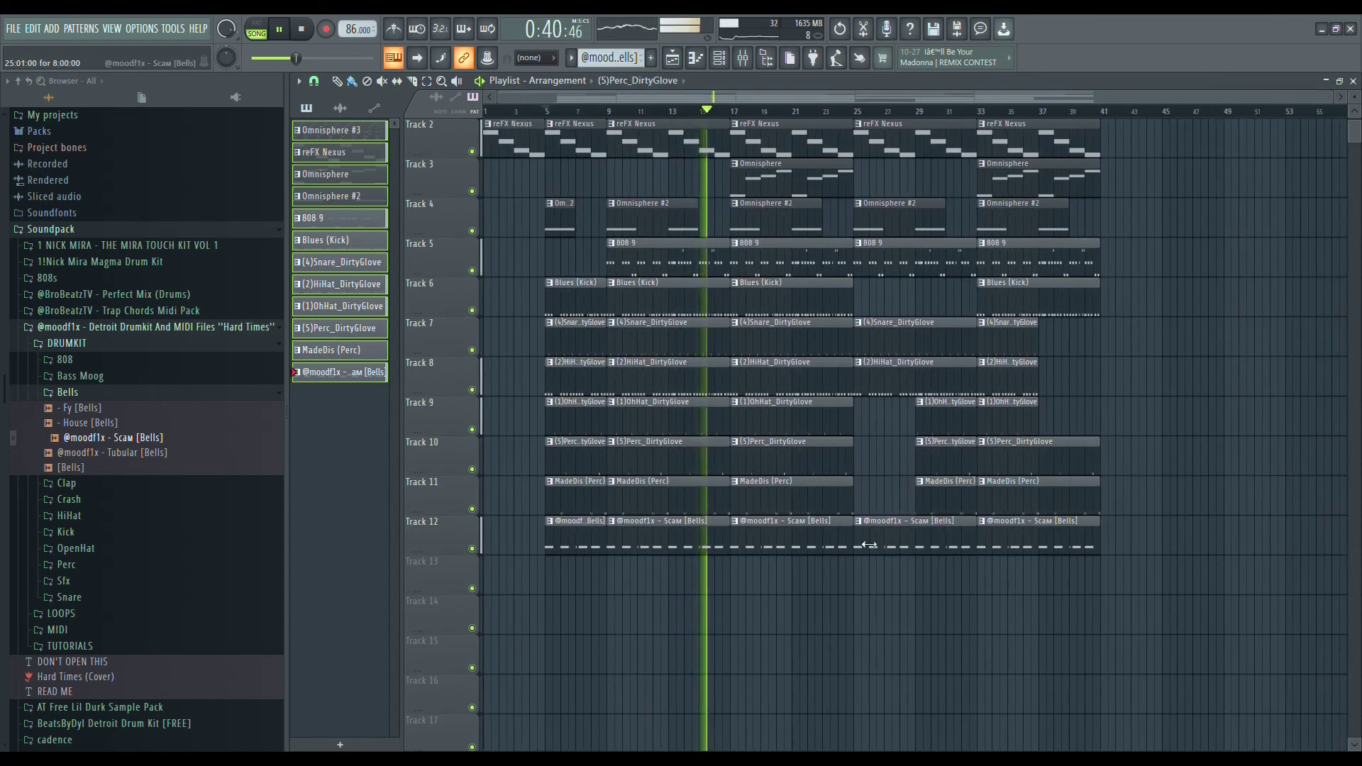
Duplicate the whole arrangement from bar 9 to 40 so that the copy starts at bar 41
left_click_drag(1173, 633, 642, 133)
key("ctrl+b")
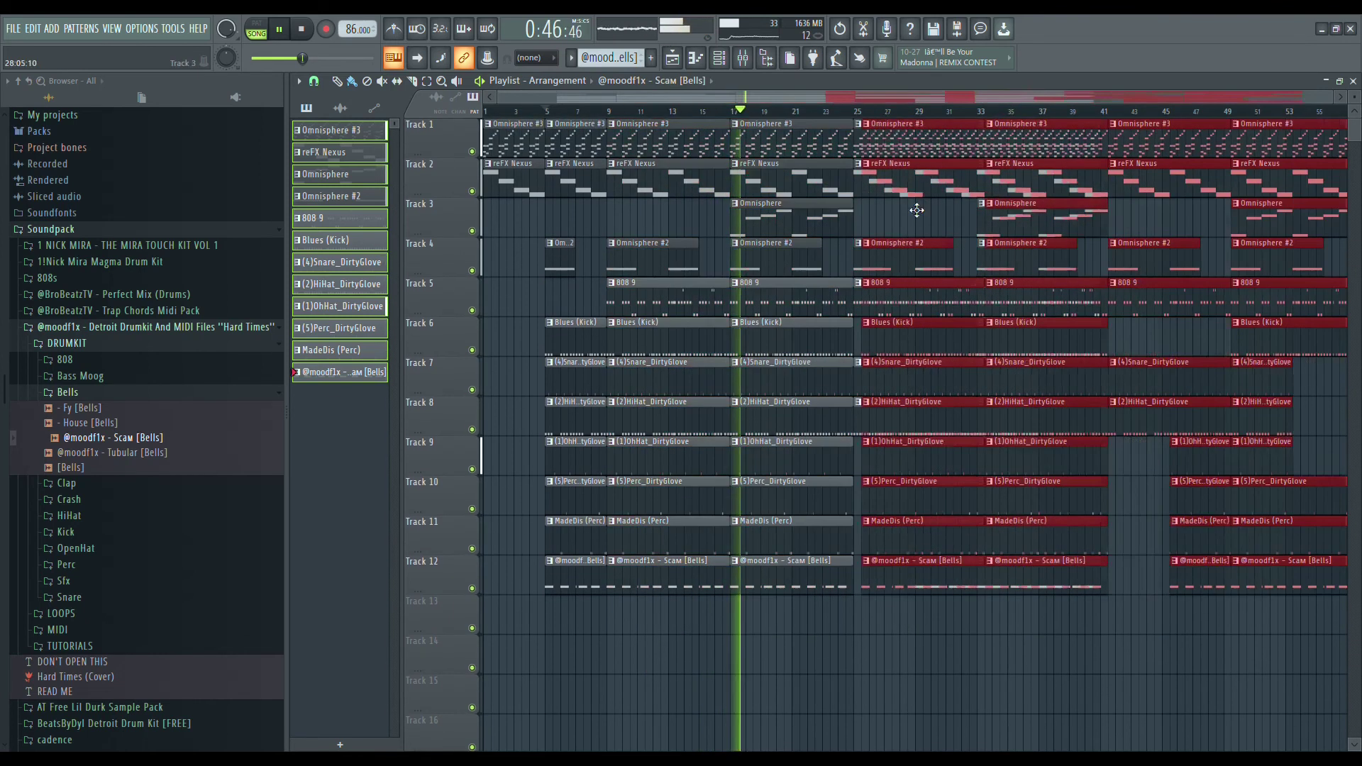
scroll(1135, 275, "down", 1)
scroll(1135, 275, "down", 1)
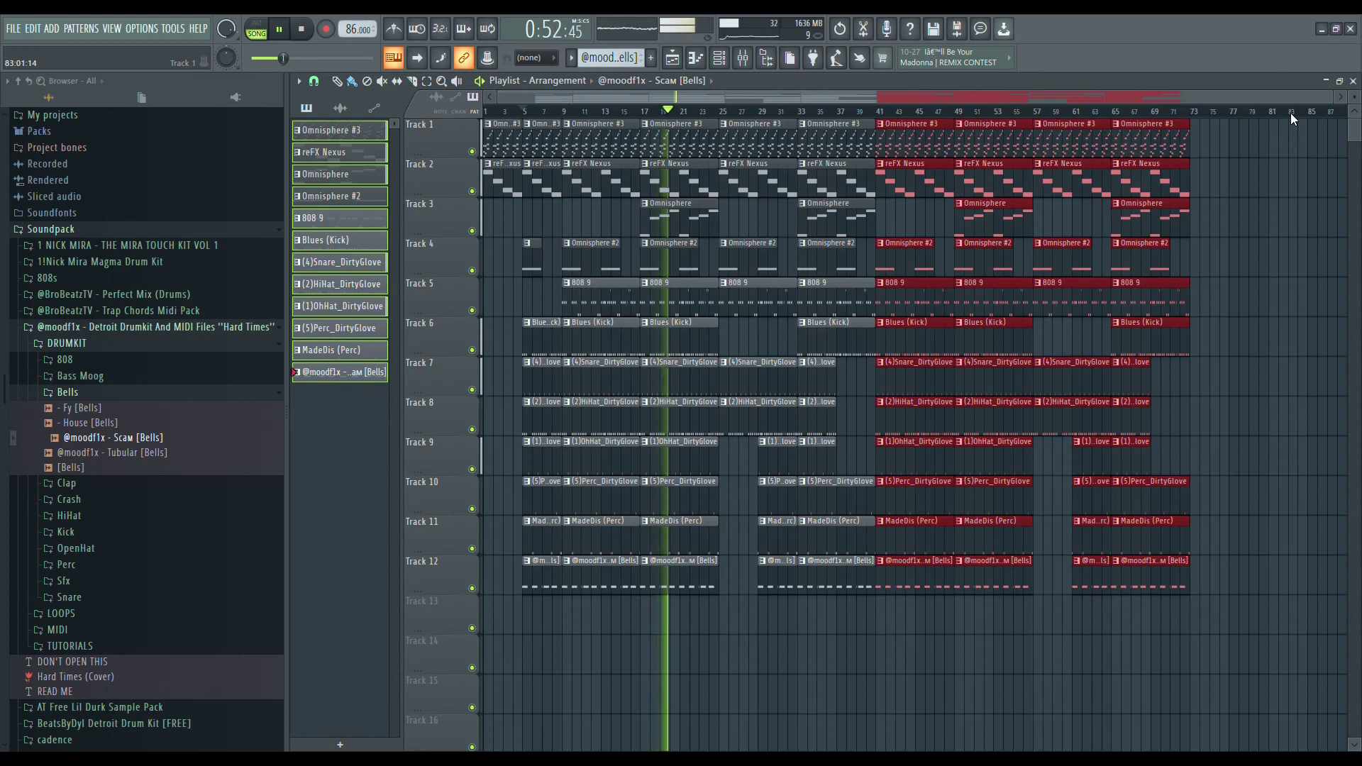
Add short Omnisphere #3 and reFX Nexus clips at bar 73 and remove the reFX Nexus clip at bar 25
left_click_drag(495, 129, 1231, 159)
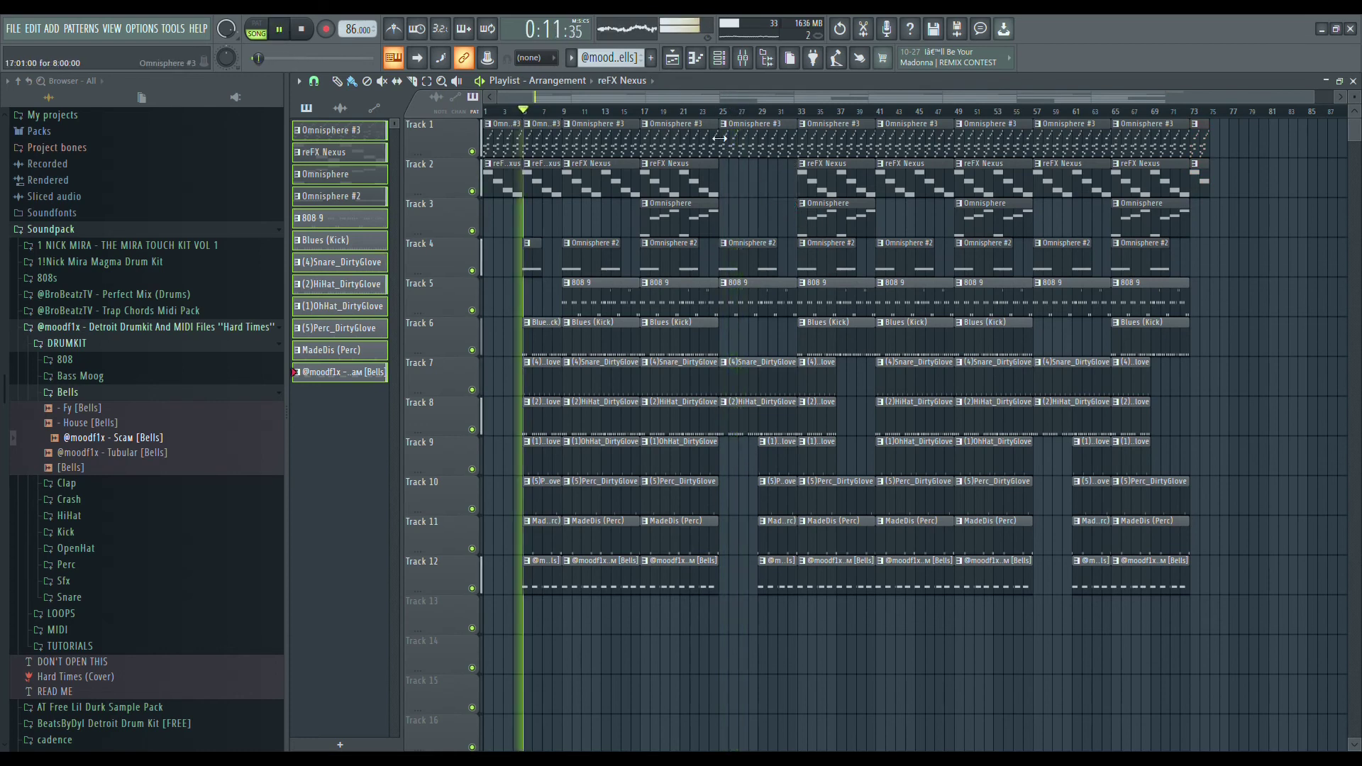
left_click(702, 111)
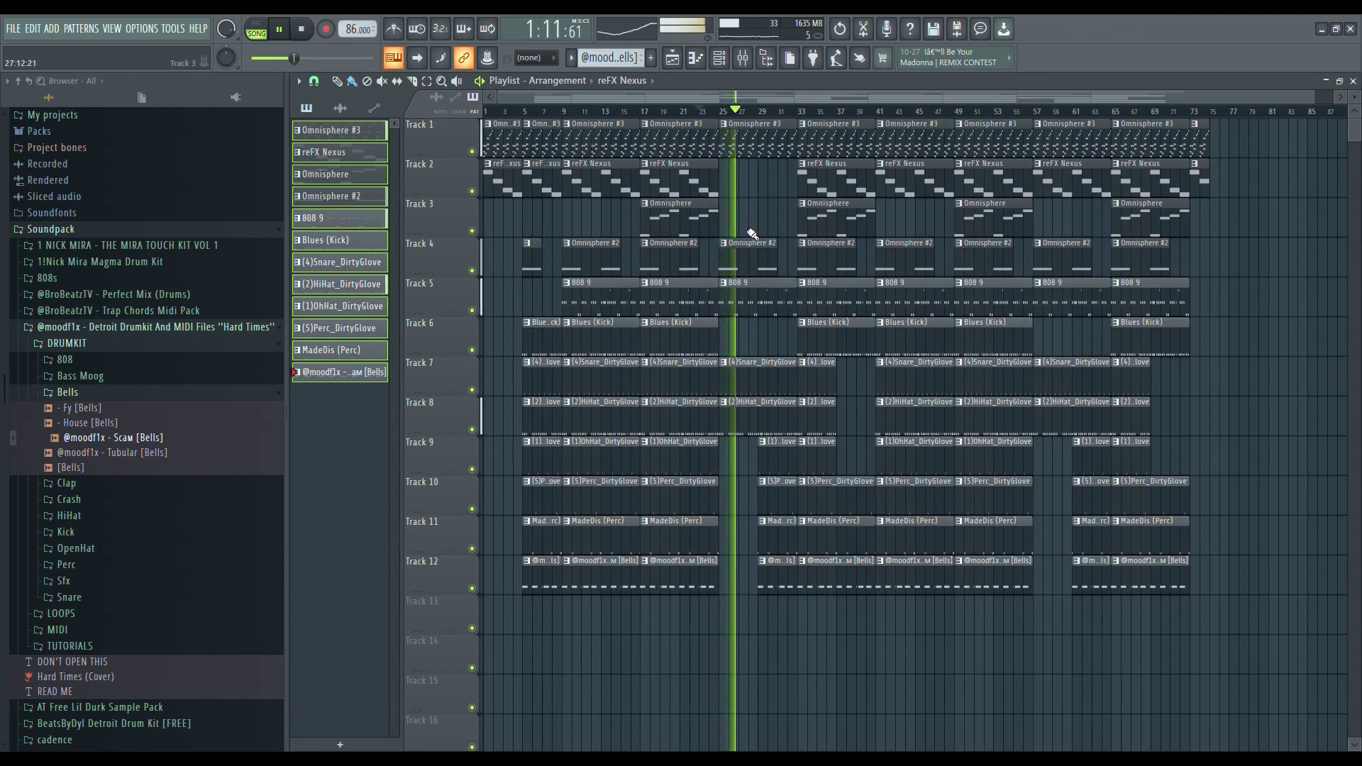
Open the Omnisphere #3 instrument and switch its patch to Nineties Keyz Vibe Dry
double_click(748, 143)
key("F6")
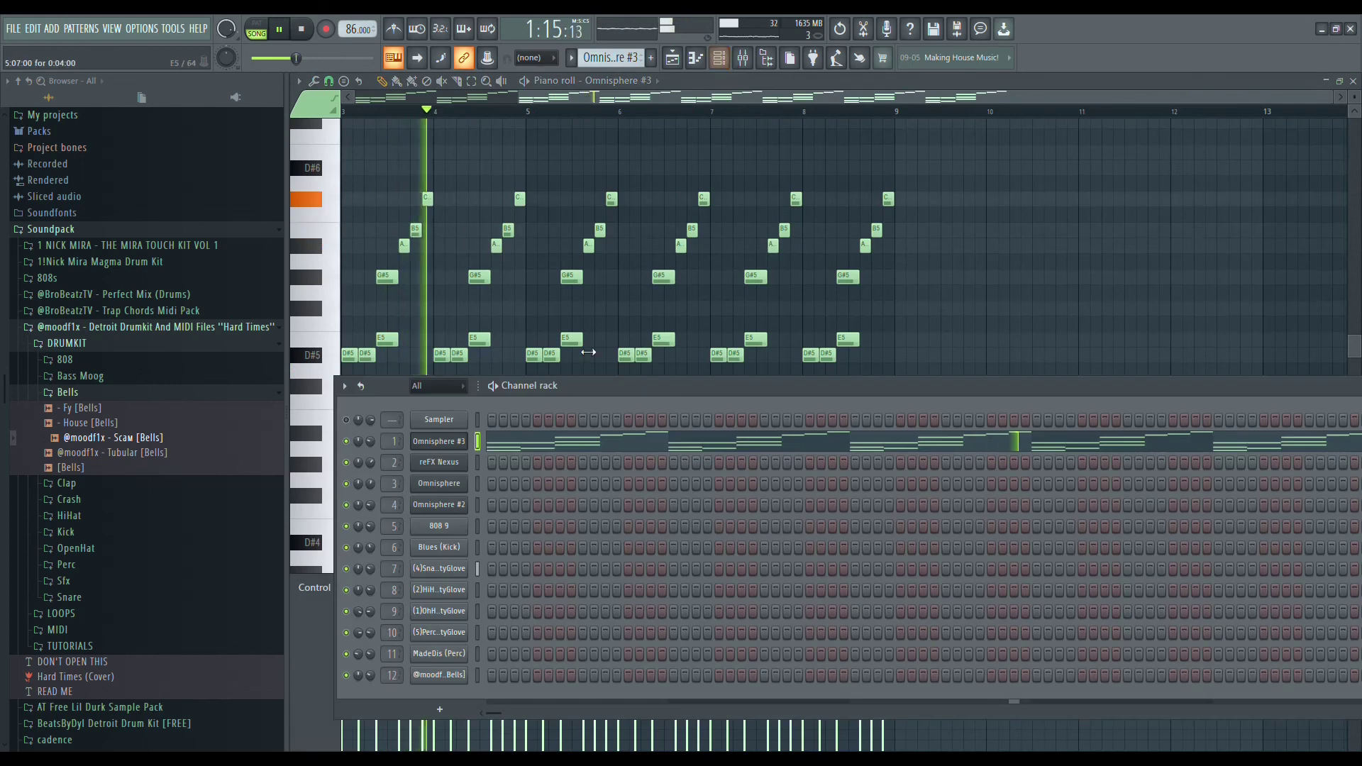
left_click(455, 446)
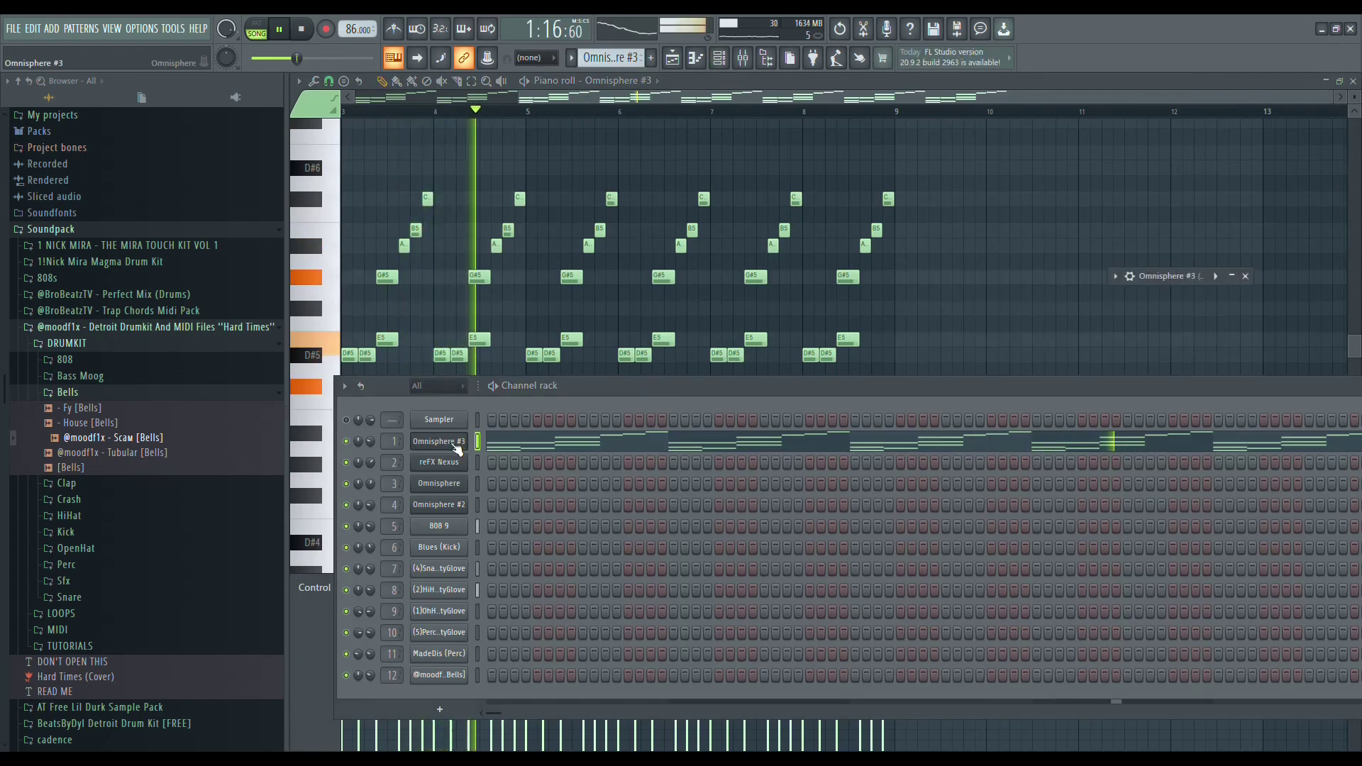
left_click(1232, 277)
left_click(539, 736)
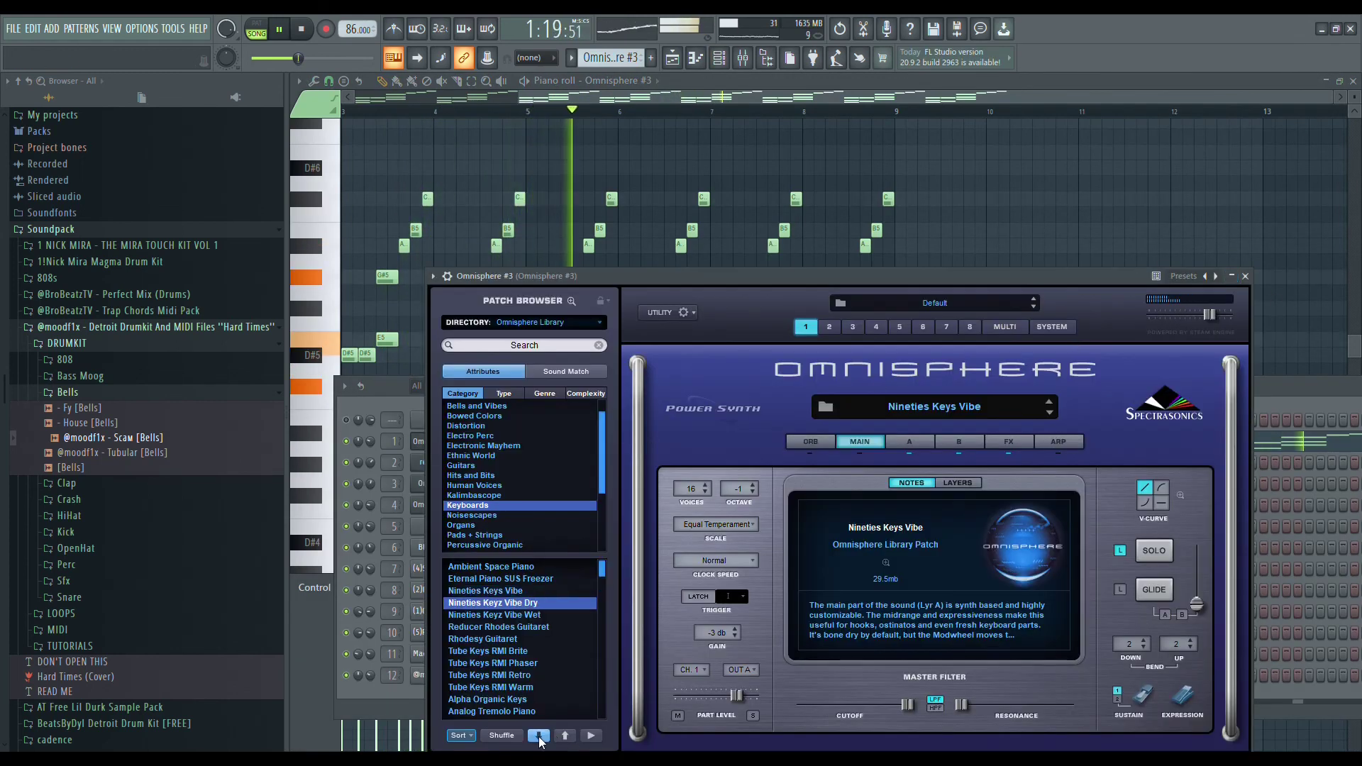
Audition the following Keyboards patches on Omnisphere #3, settle on Alpha Organic Keys, and return to the playlist arrangement
left_click(538, 736)
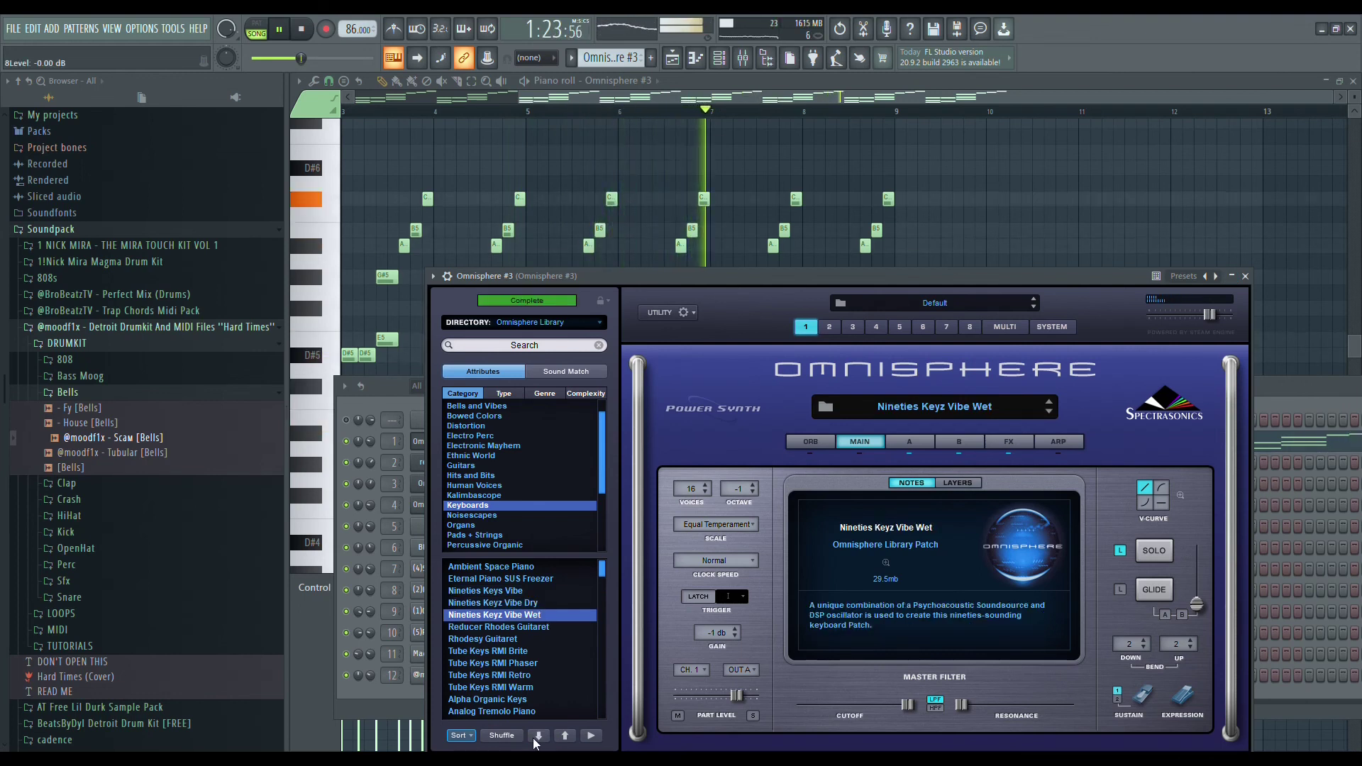
left_click(538, 735)
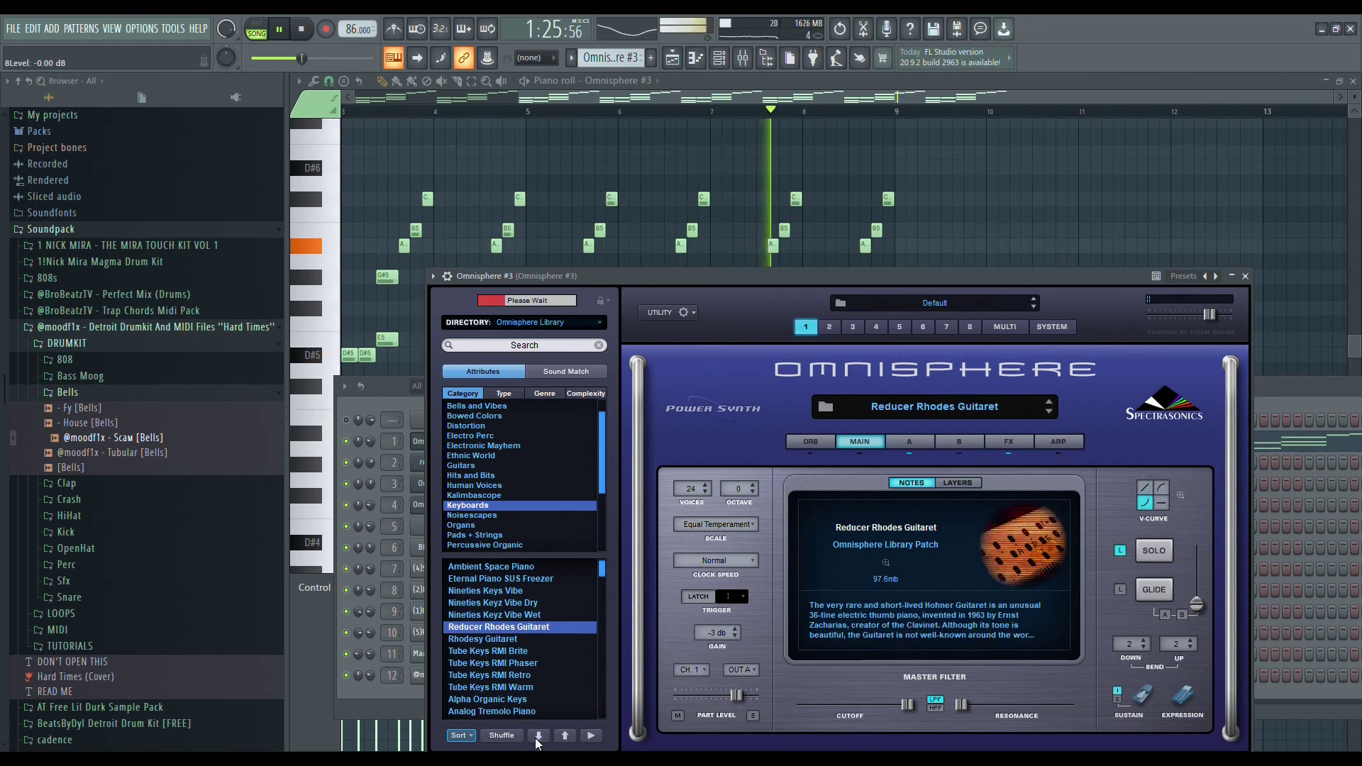
left_click(538, 736)
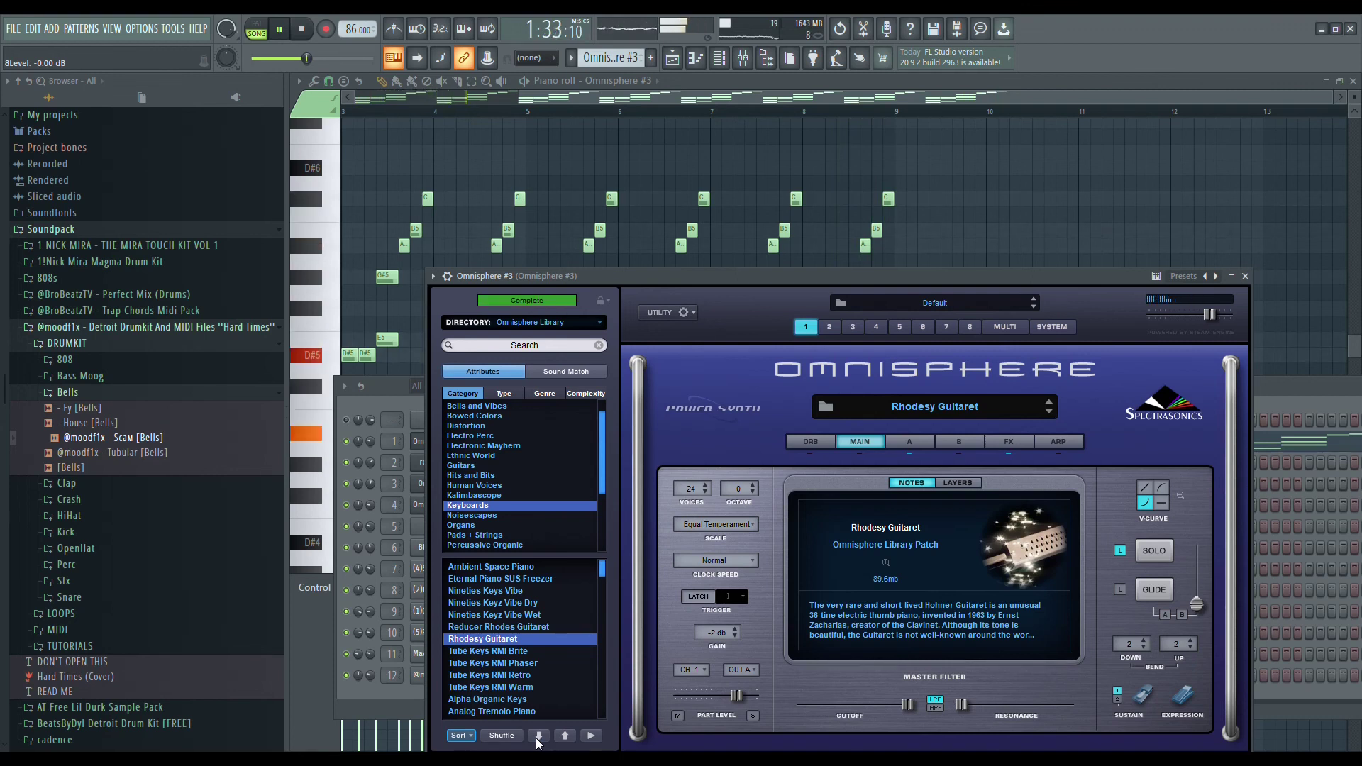
left_click(538, 736)
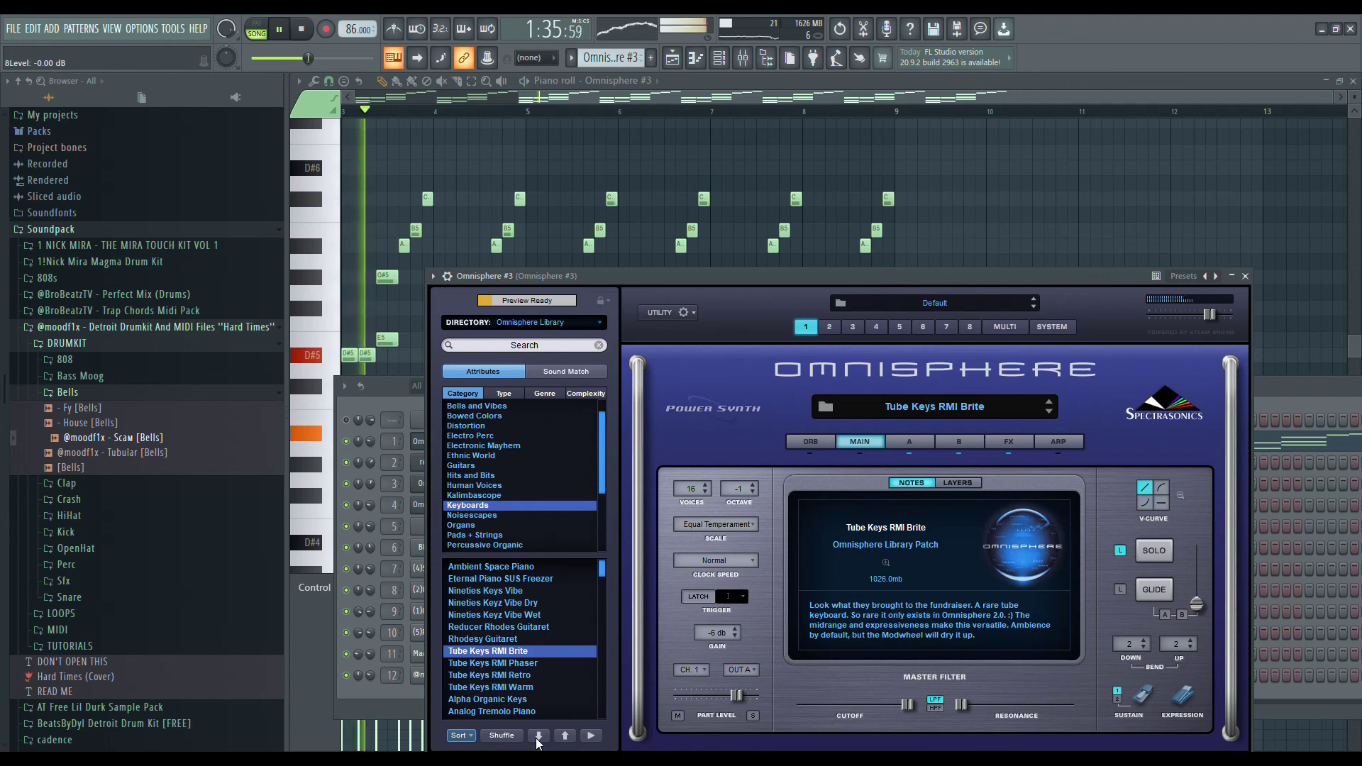
left_click(538, 736)
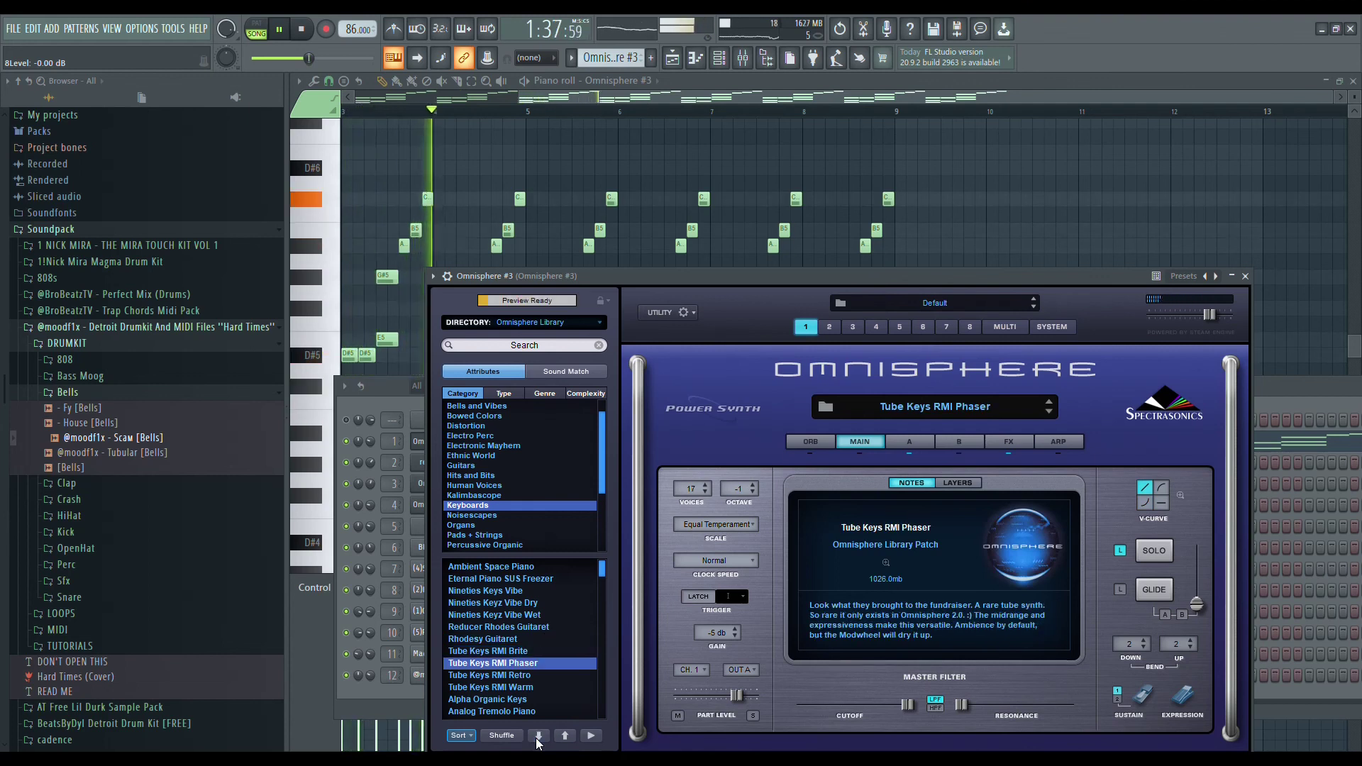
left_click(539, 736)
left_click(539, 736)
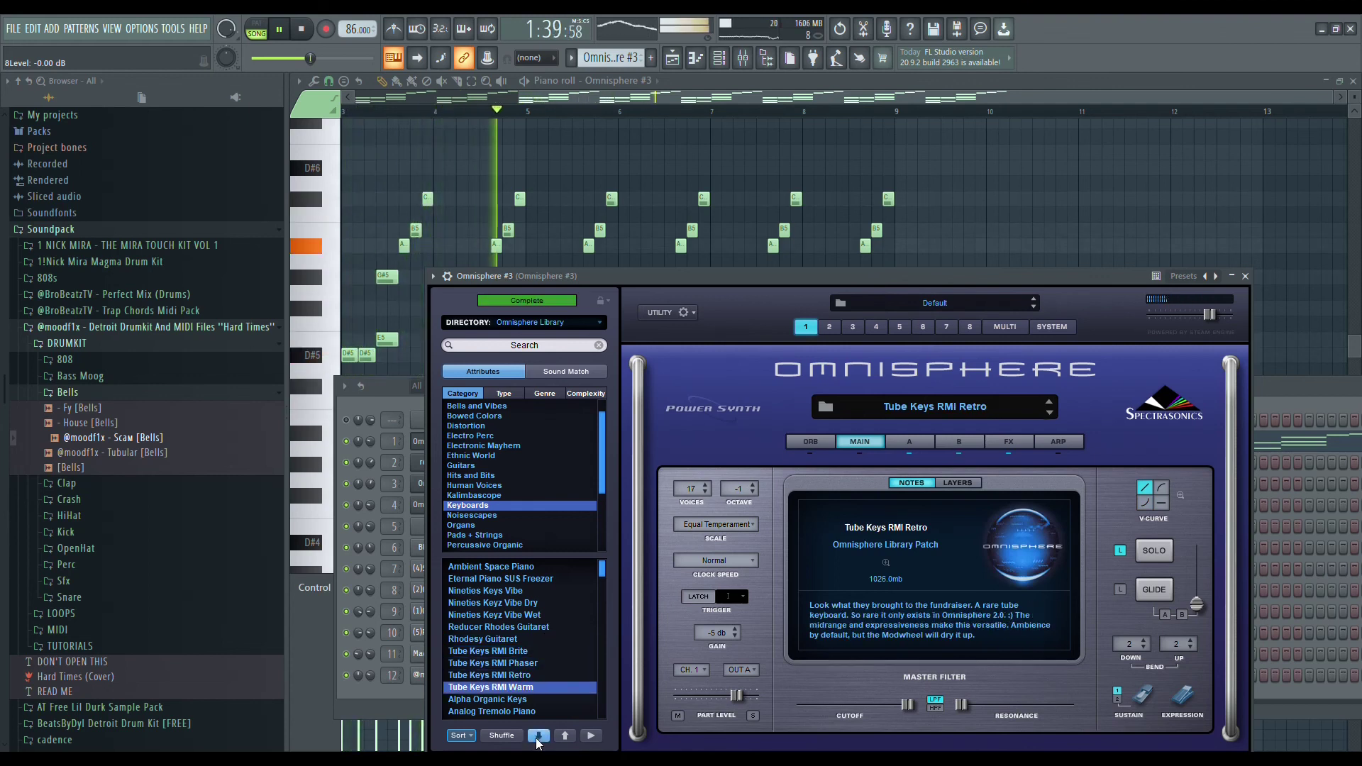
left_click(538, 736)
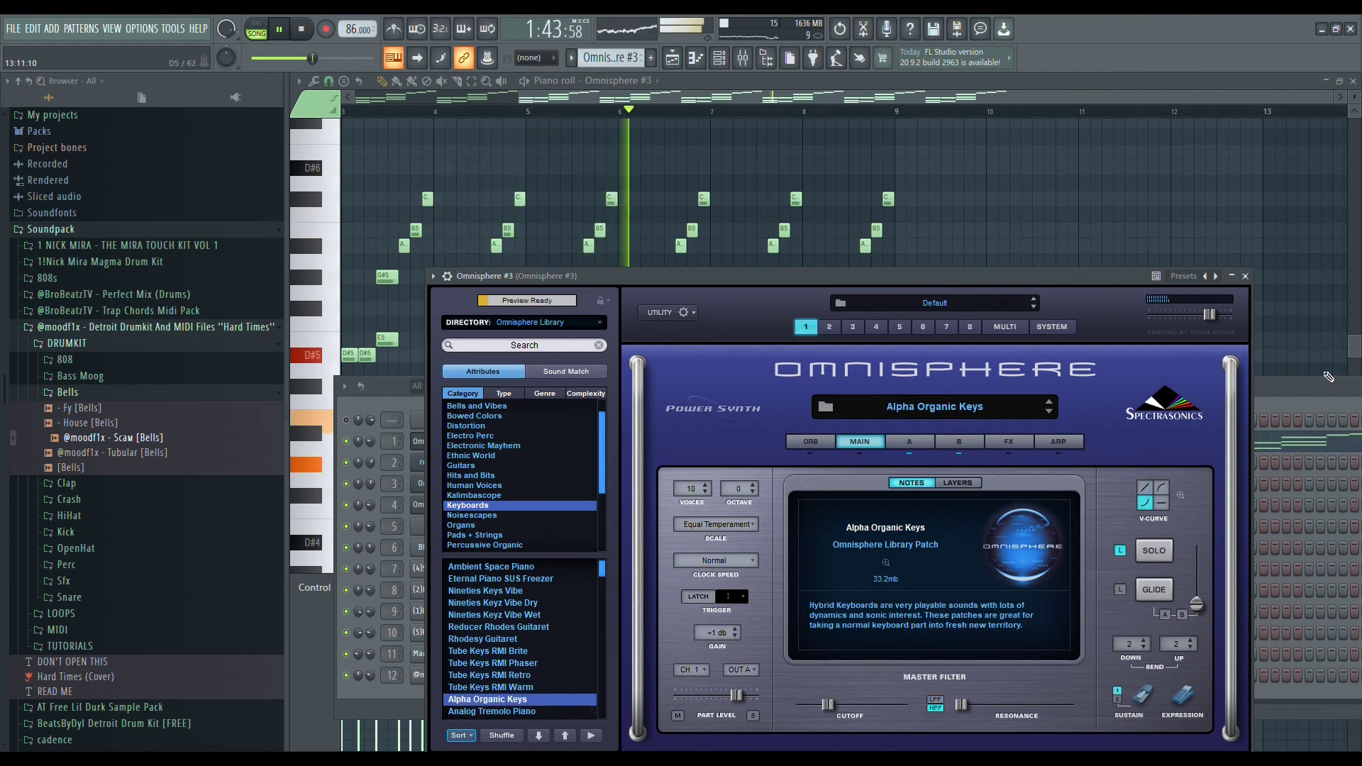
left_click(1245, 276)
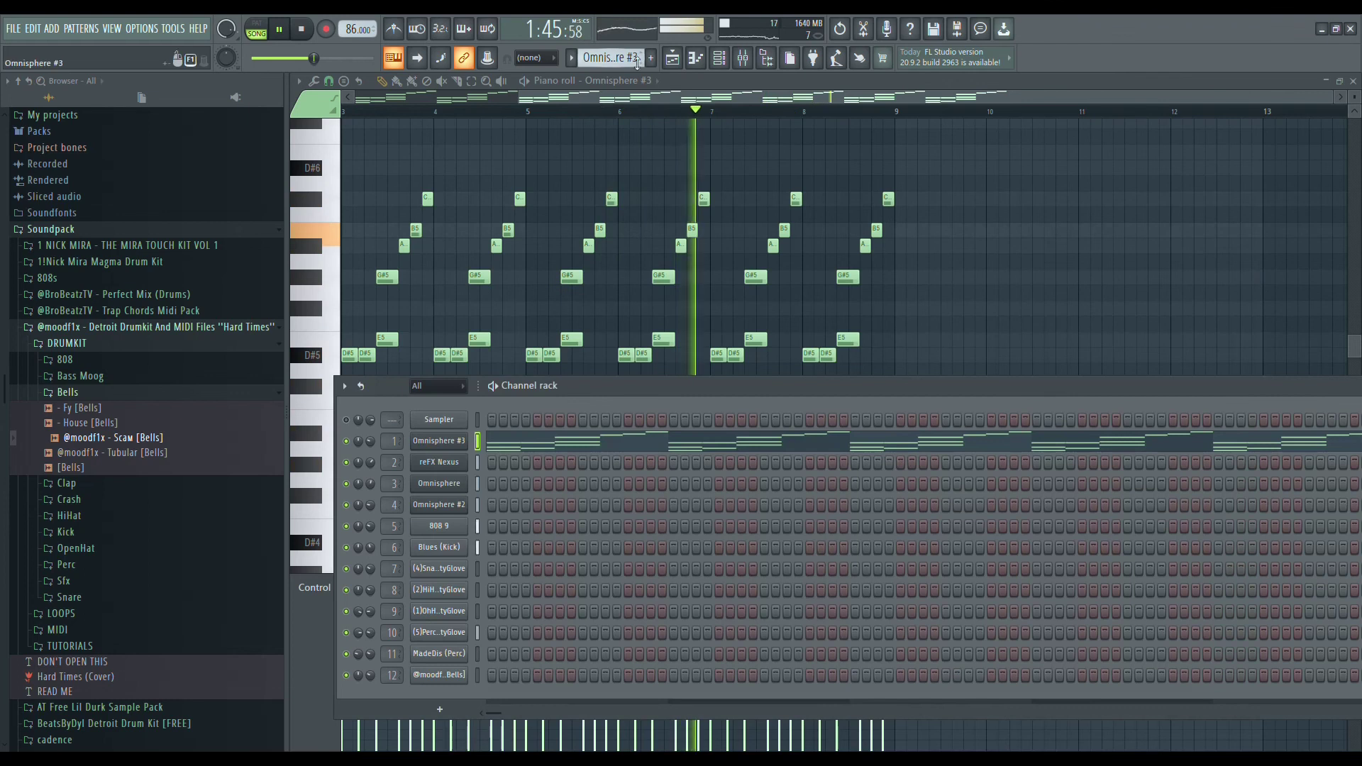
left_click(674, 58)
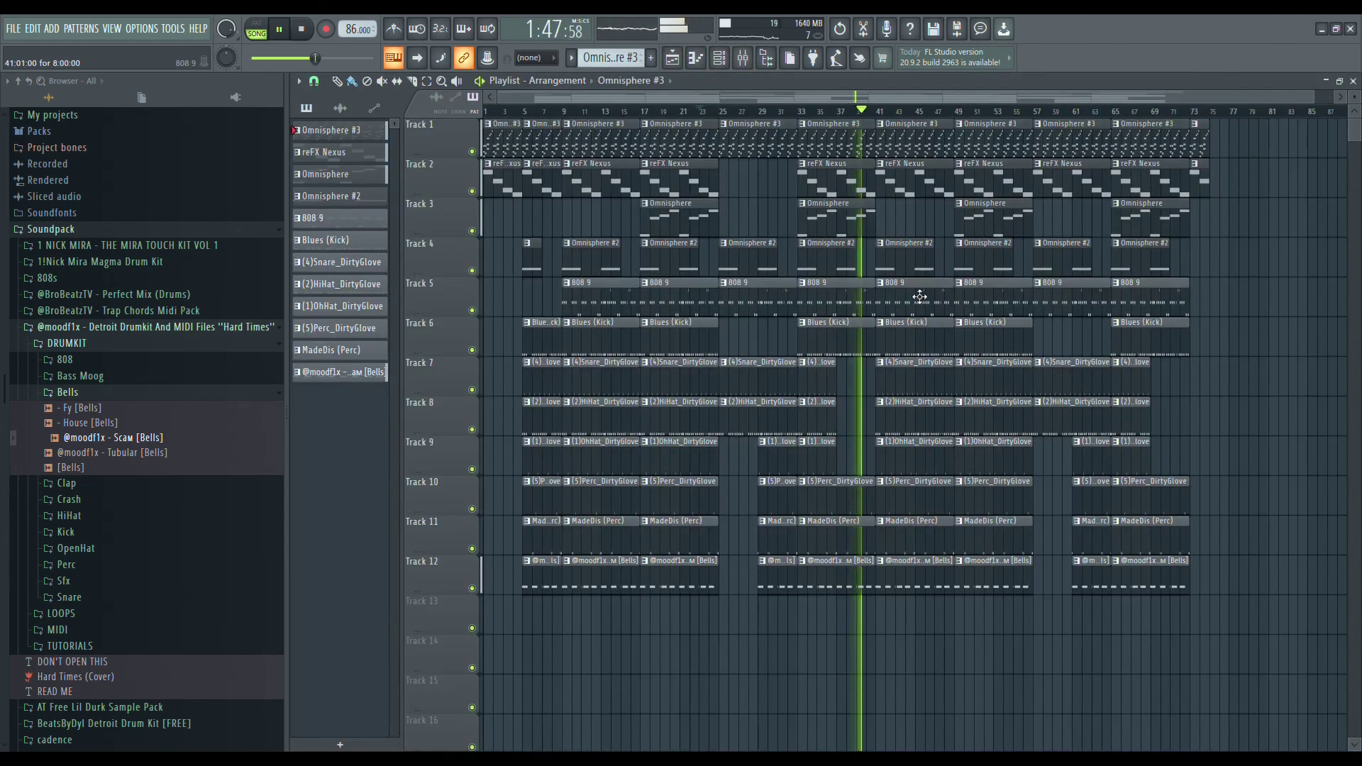